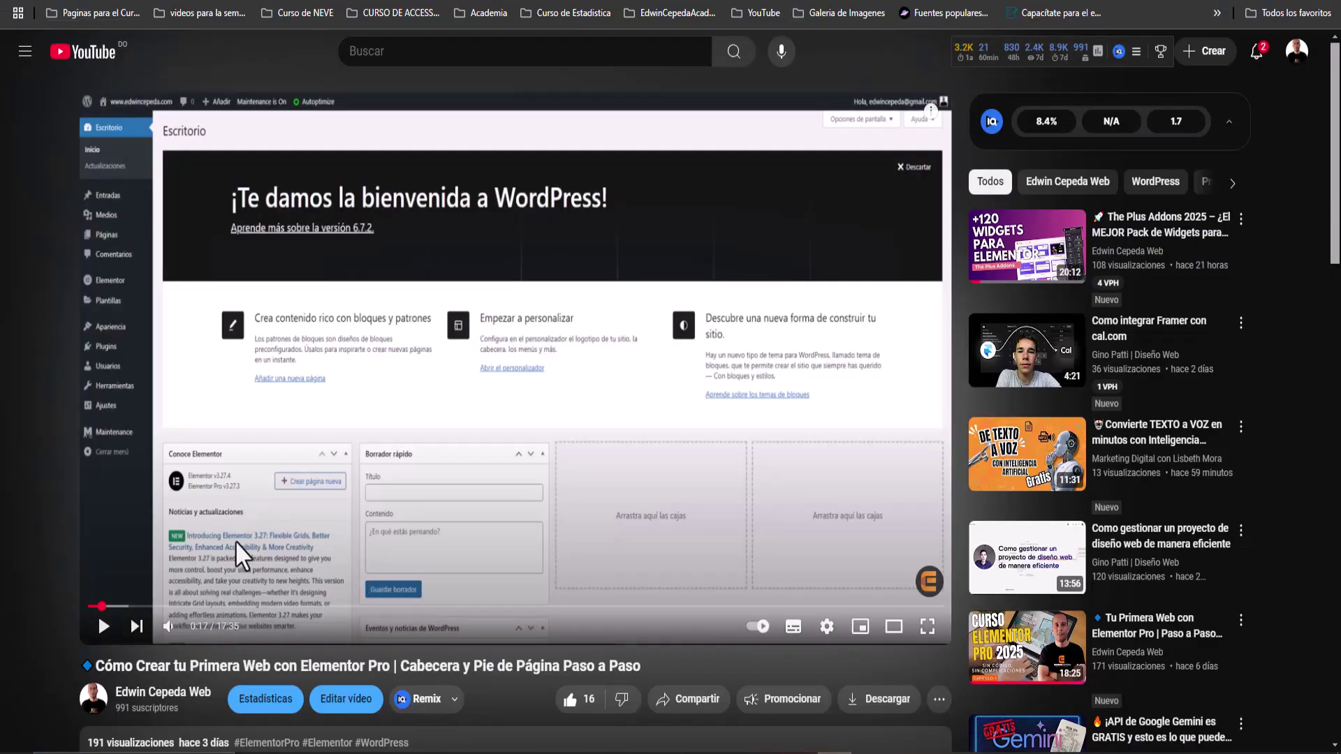
pyautogui.scroll(-8, 97, 517)
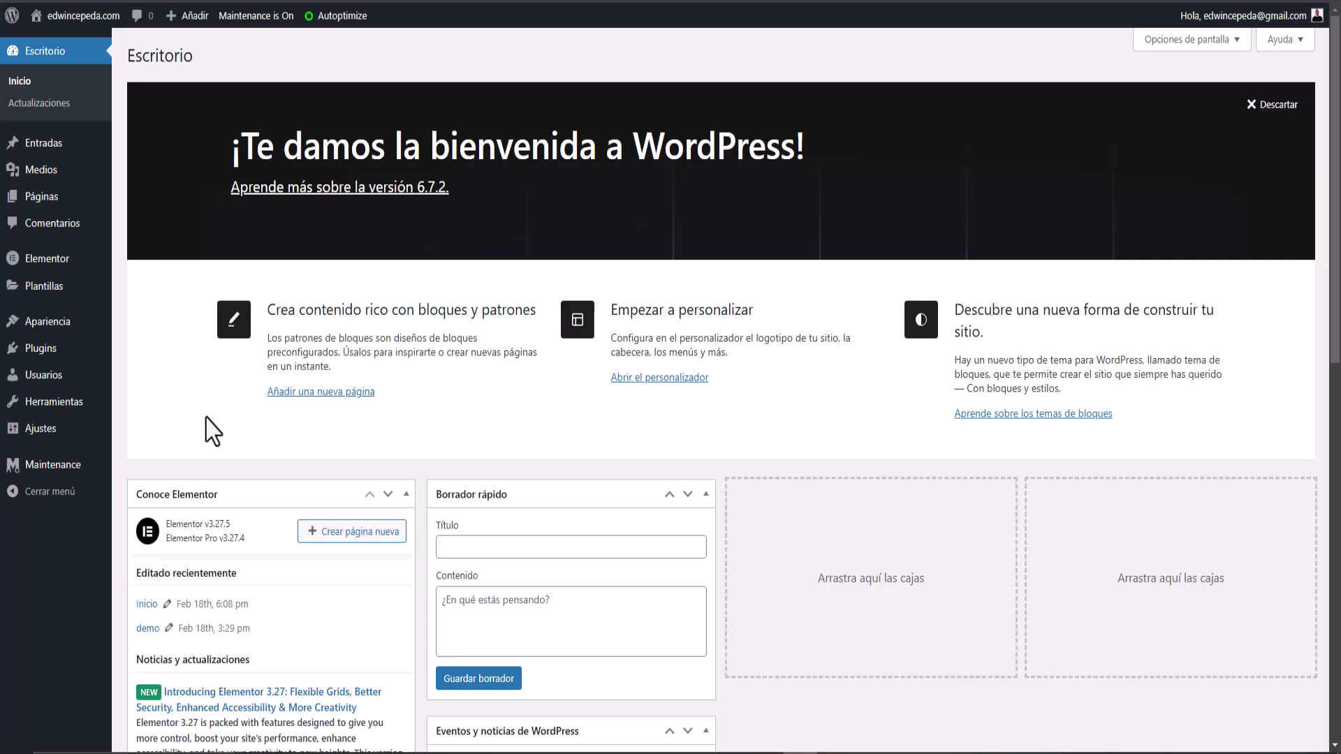
# Step: Open the site identity settings in the theme customizer and remove the current logo
pyautogui.moveTo(49, 329)
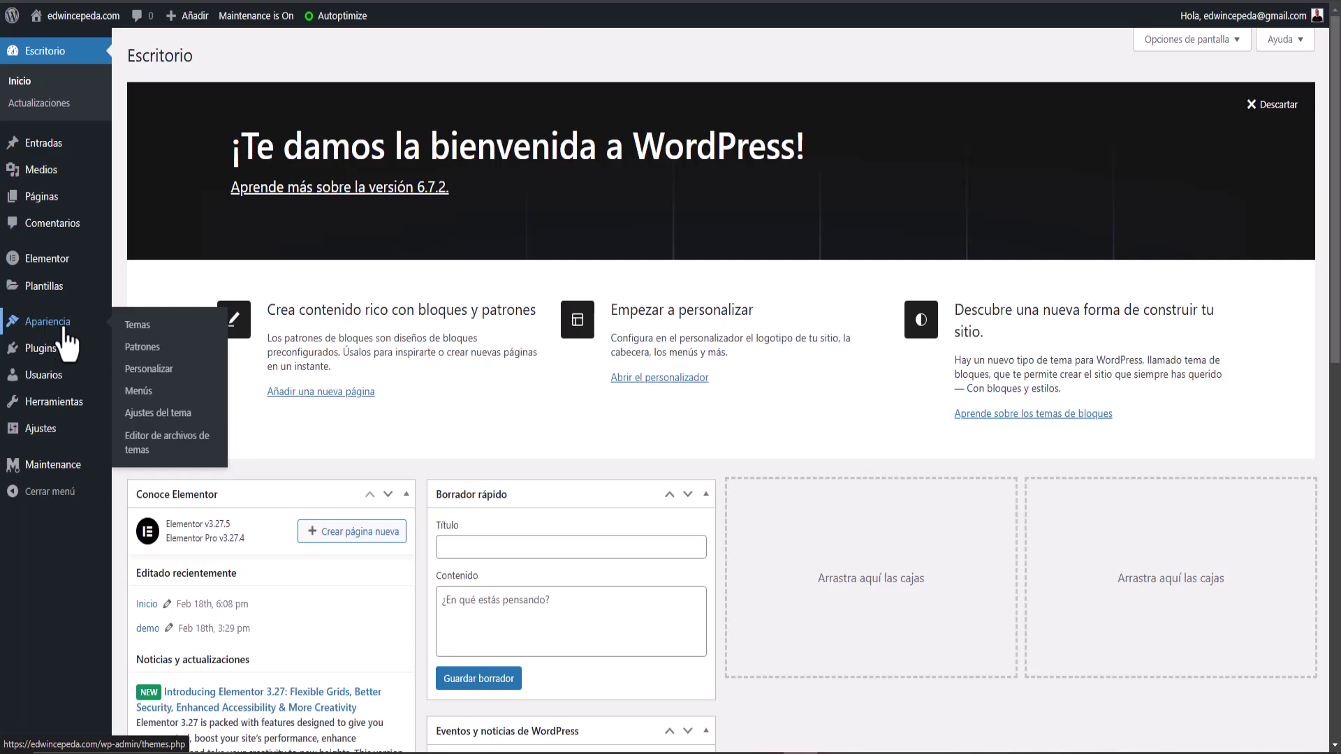
pyautogui.click(175, 379)
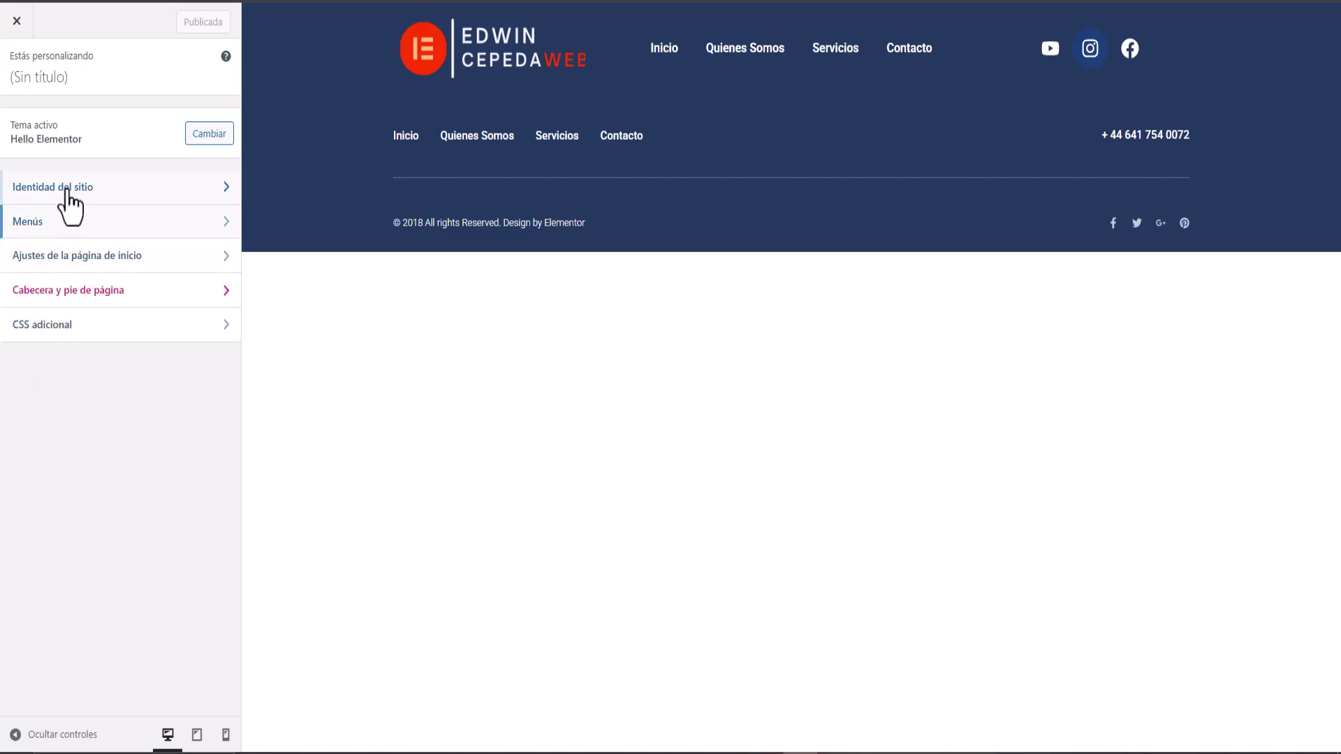
pyautogui.click(43, 186)
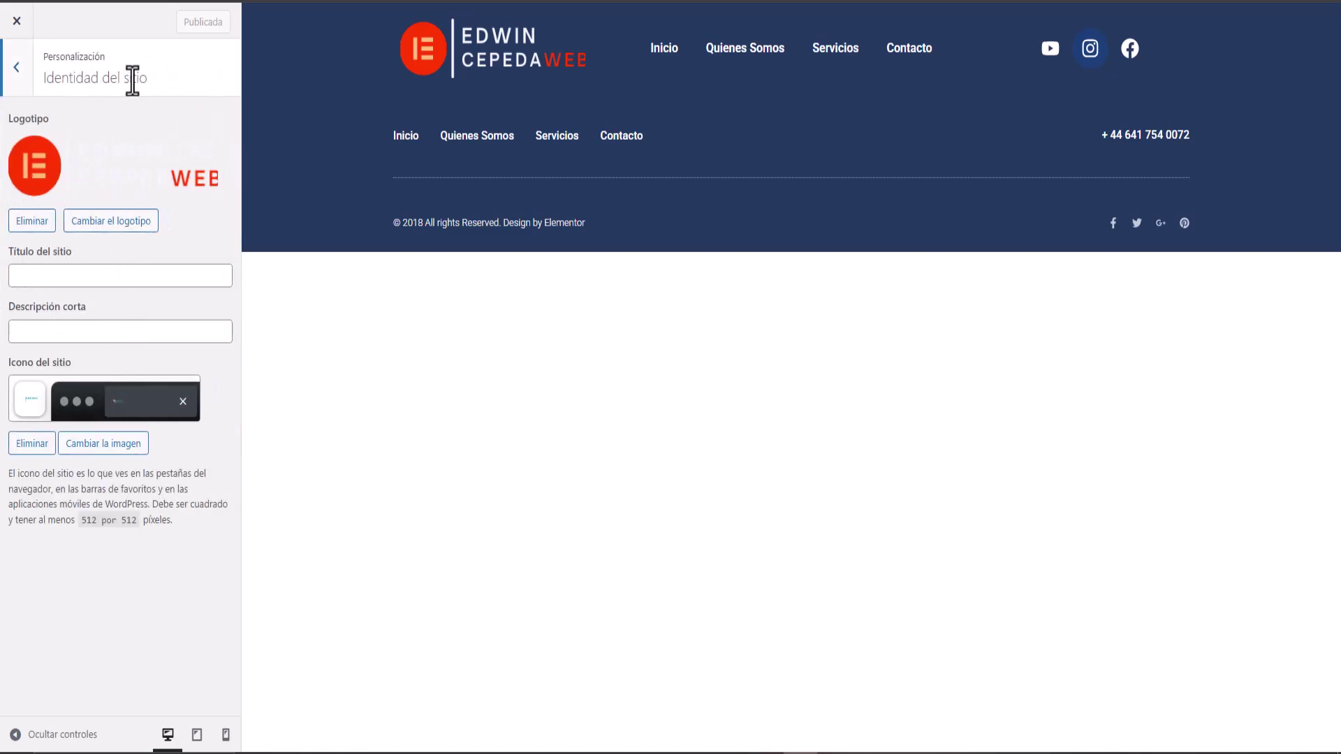
pyautogui.click(28, 222)
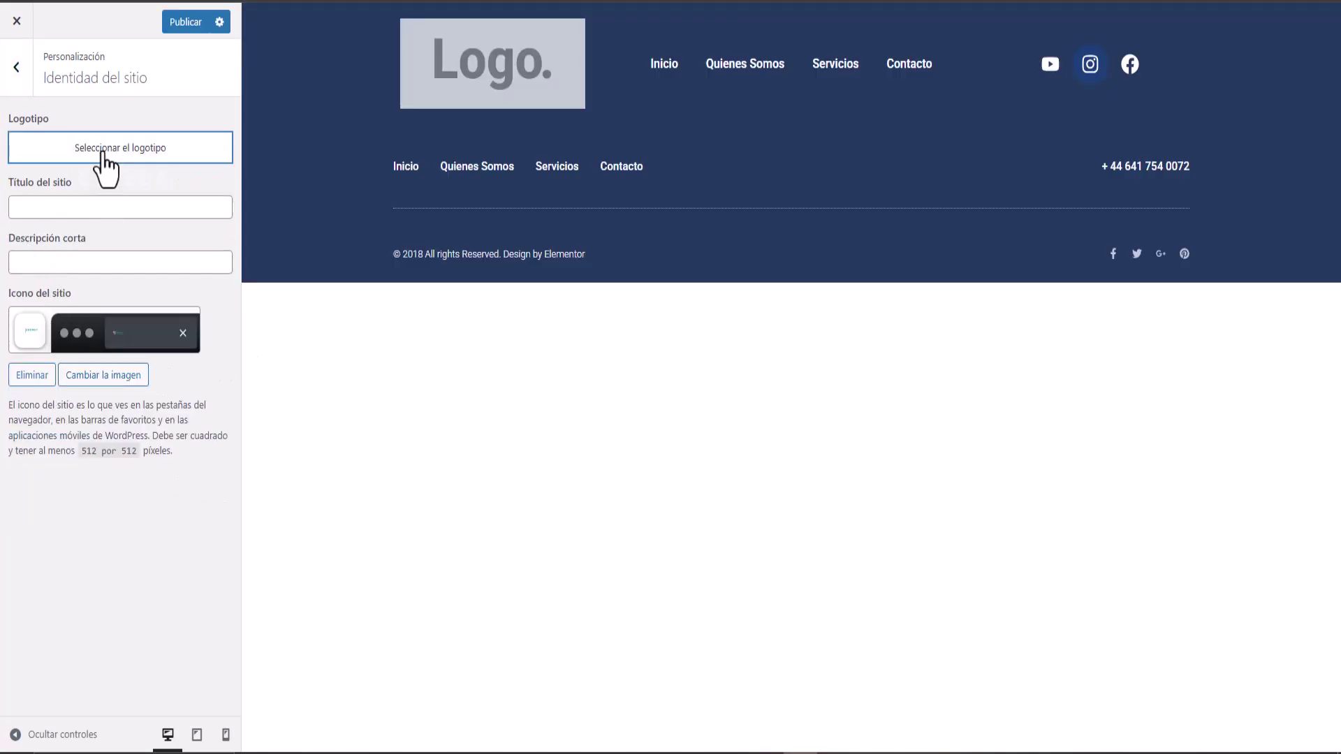
# Step: Set cropped-Blue-and-Black-Modern-Digital-Technology-Logo-1.png as the site logo with the suggested crop, publish the change and leave the customizer
pyautogui.click(101, 149)
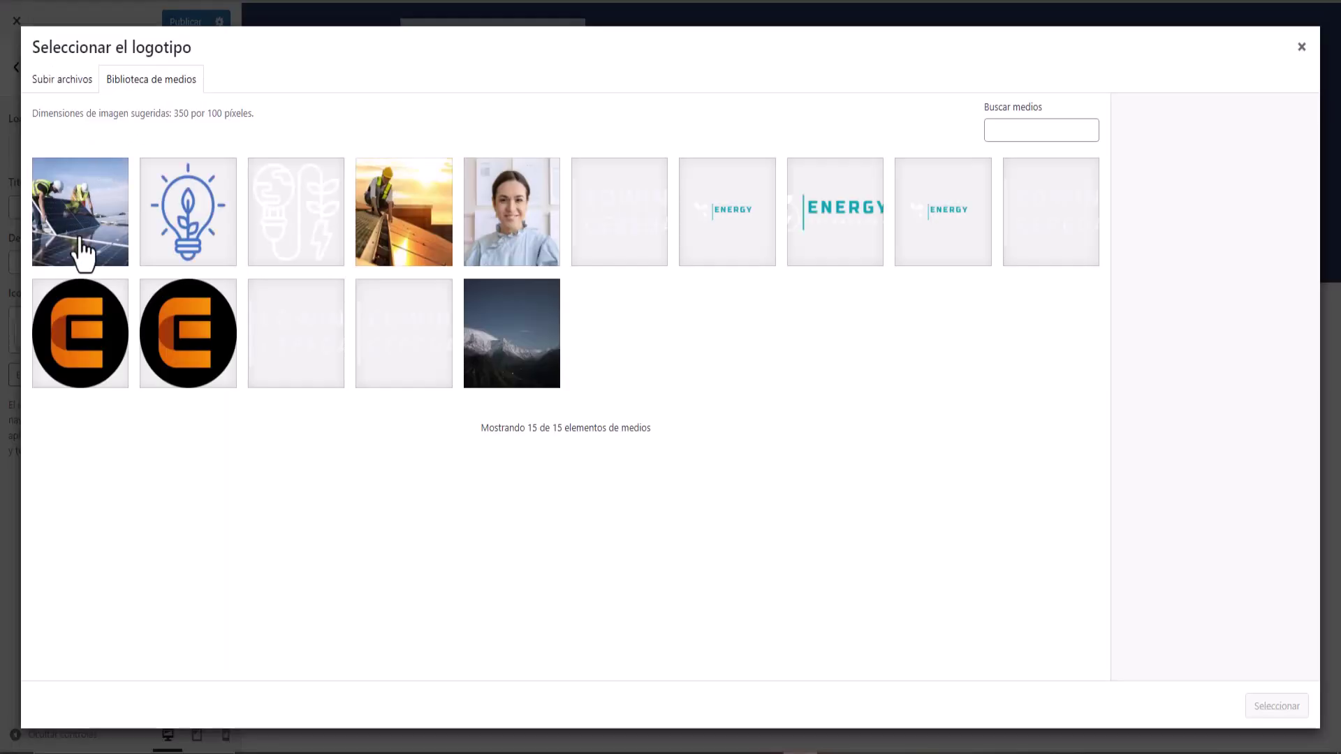
pyautogui.click(809, 245)
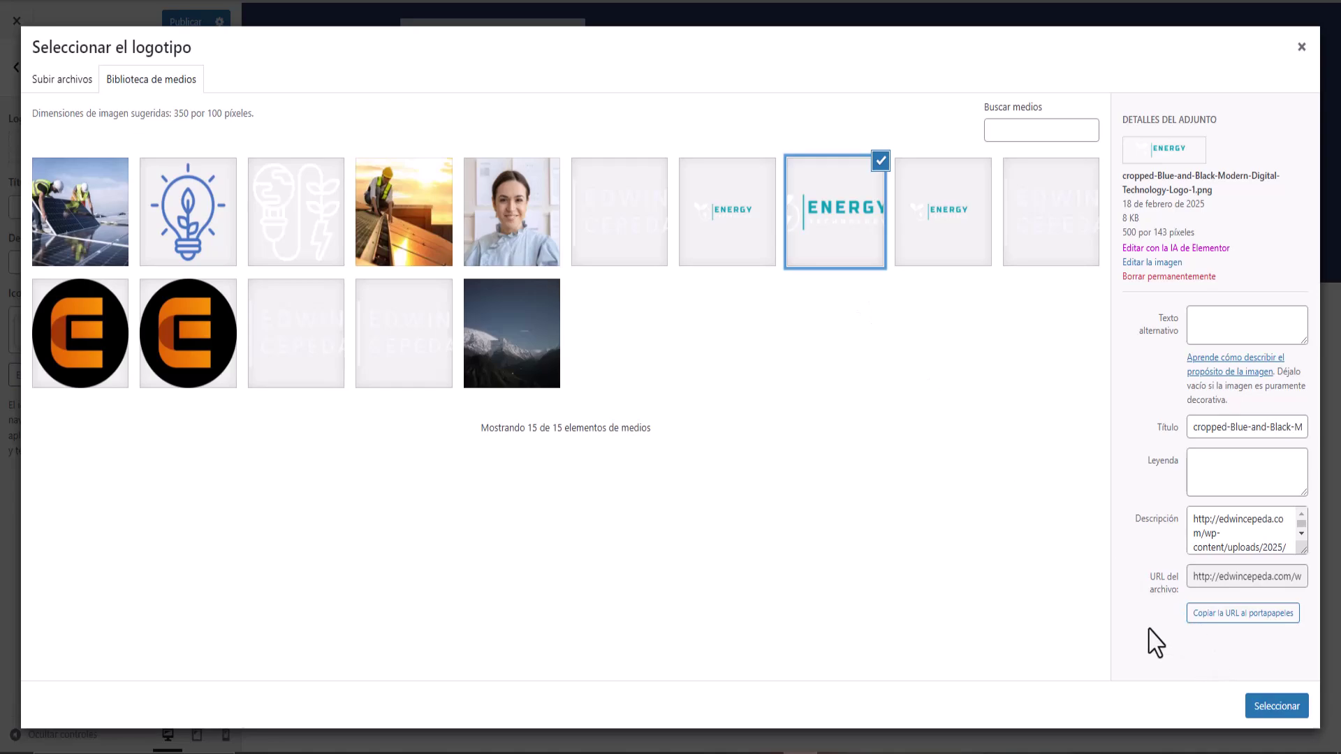
pyautogui.click(1265, 709)
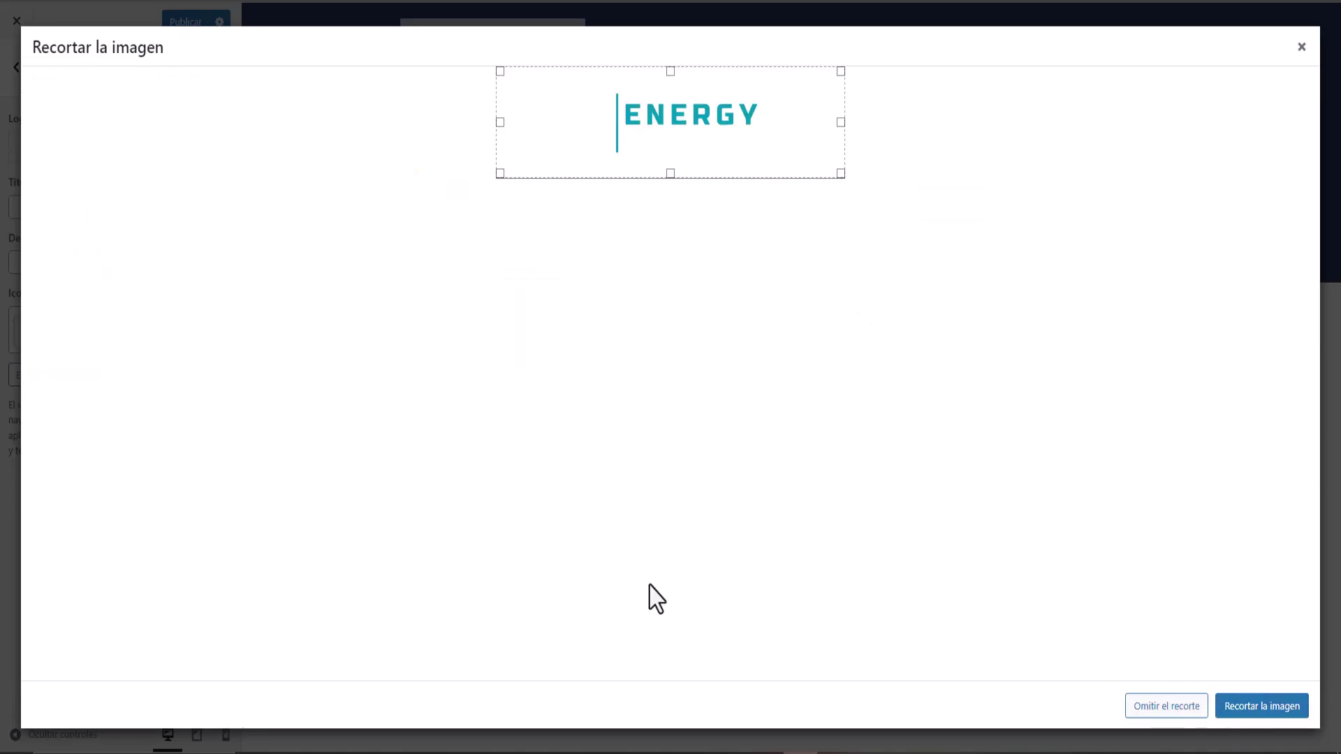
pyautogui.click(1280, 711)
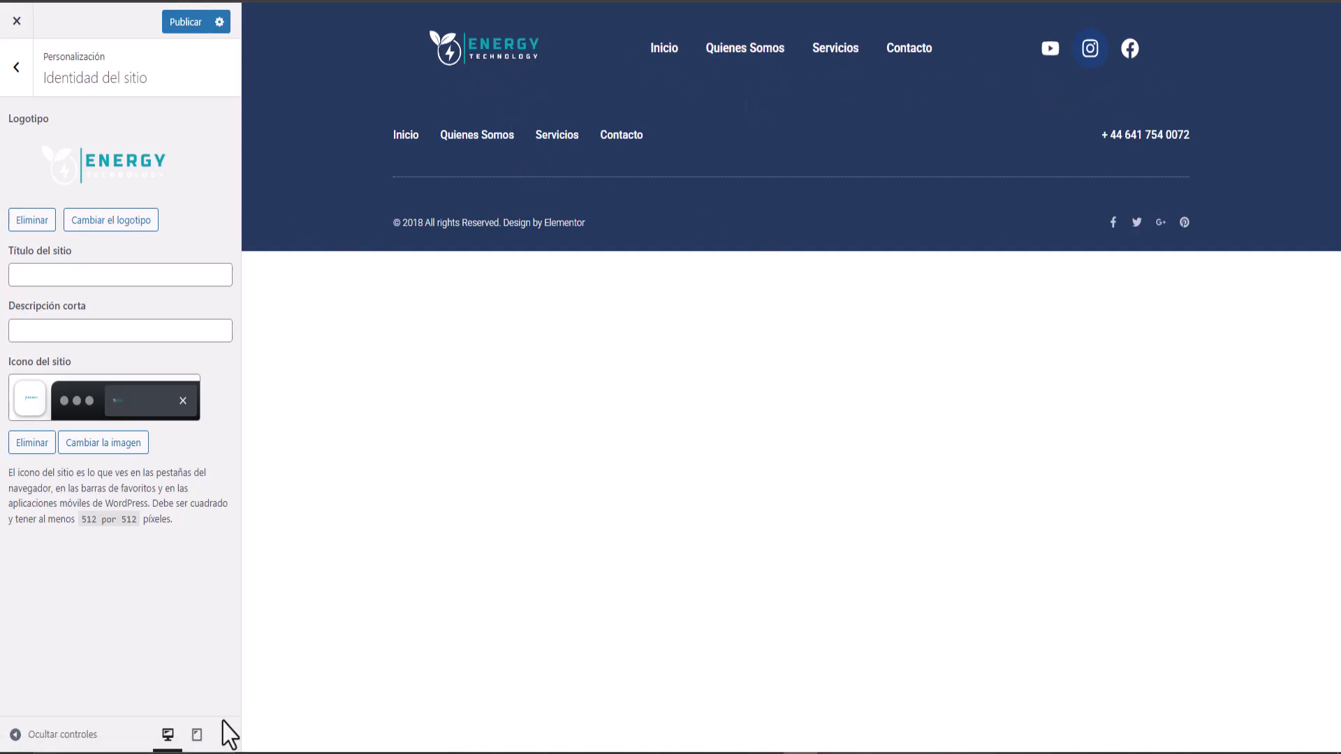
pyautogui.click(183, 23)
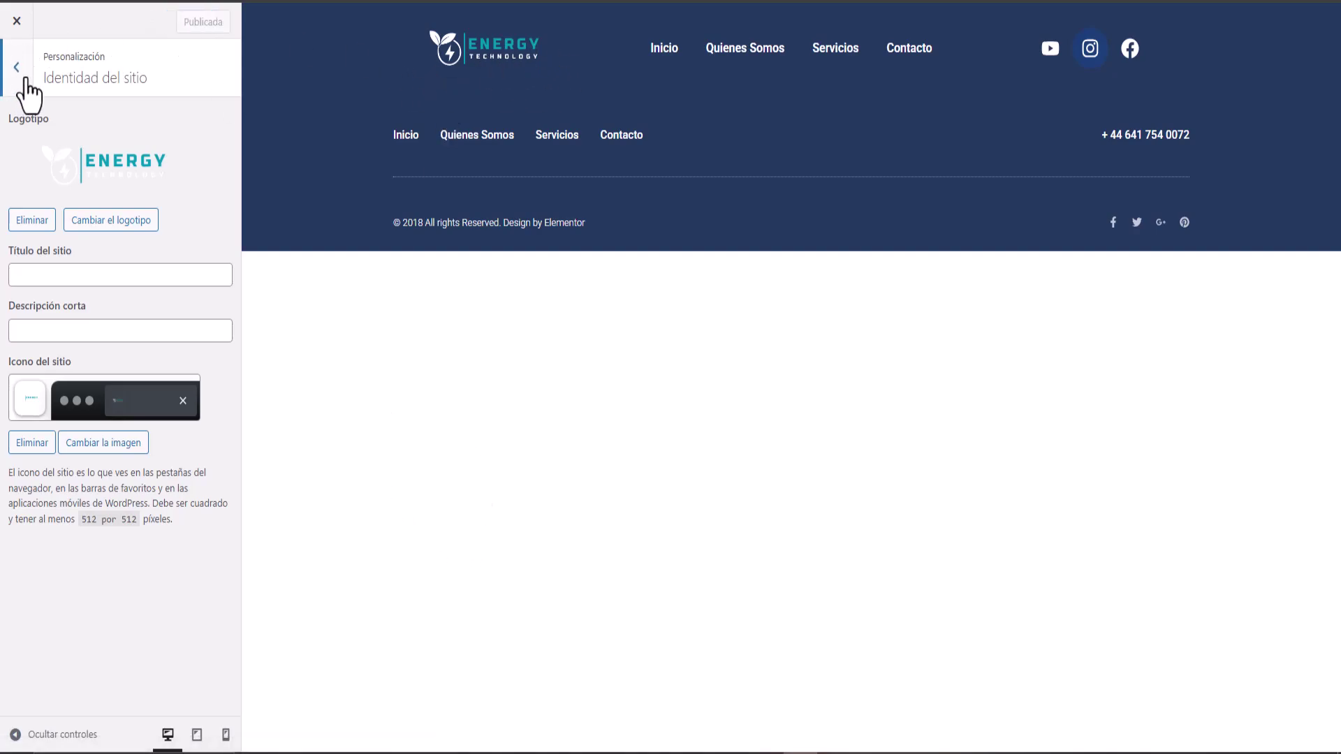
pyautogui.click(17, 21)
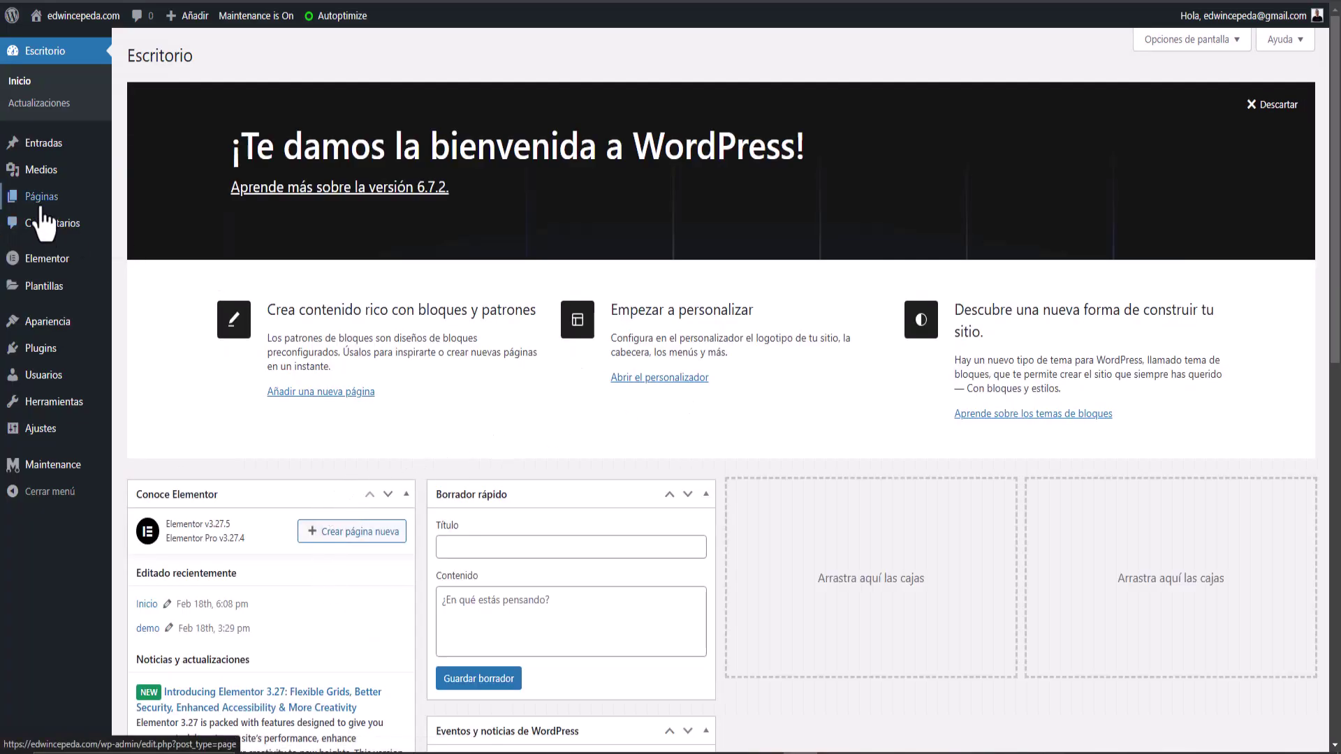
# Step: Edit the Inicio page with Elementor and add a Flexbox container with one full-height left column and two stacked right cells
pyautogui.click(42, 208)
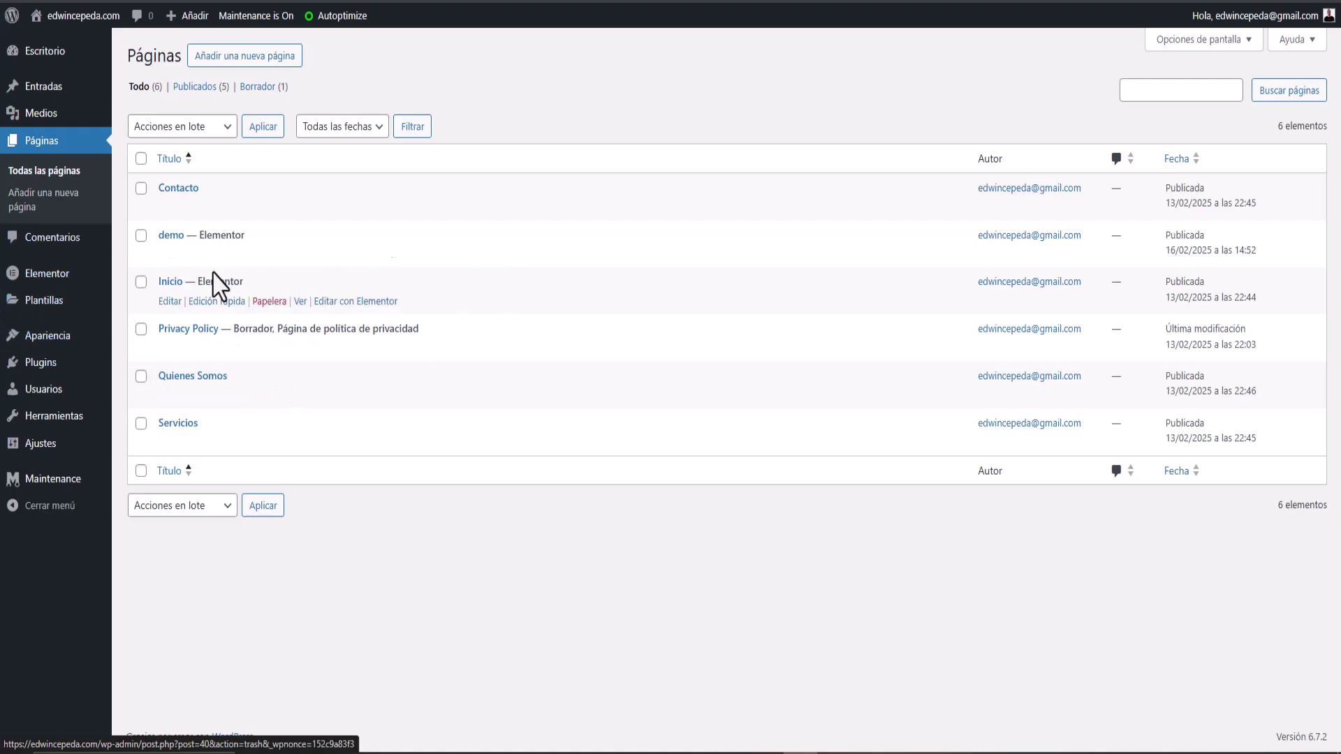
pyautogui.click(339, 302)
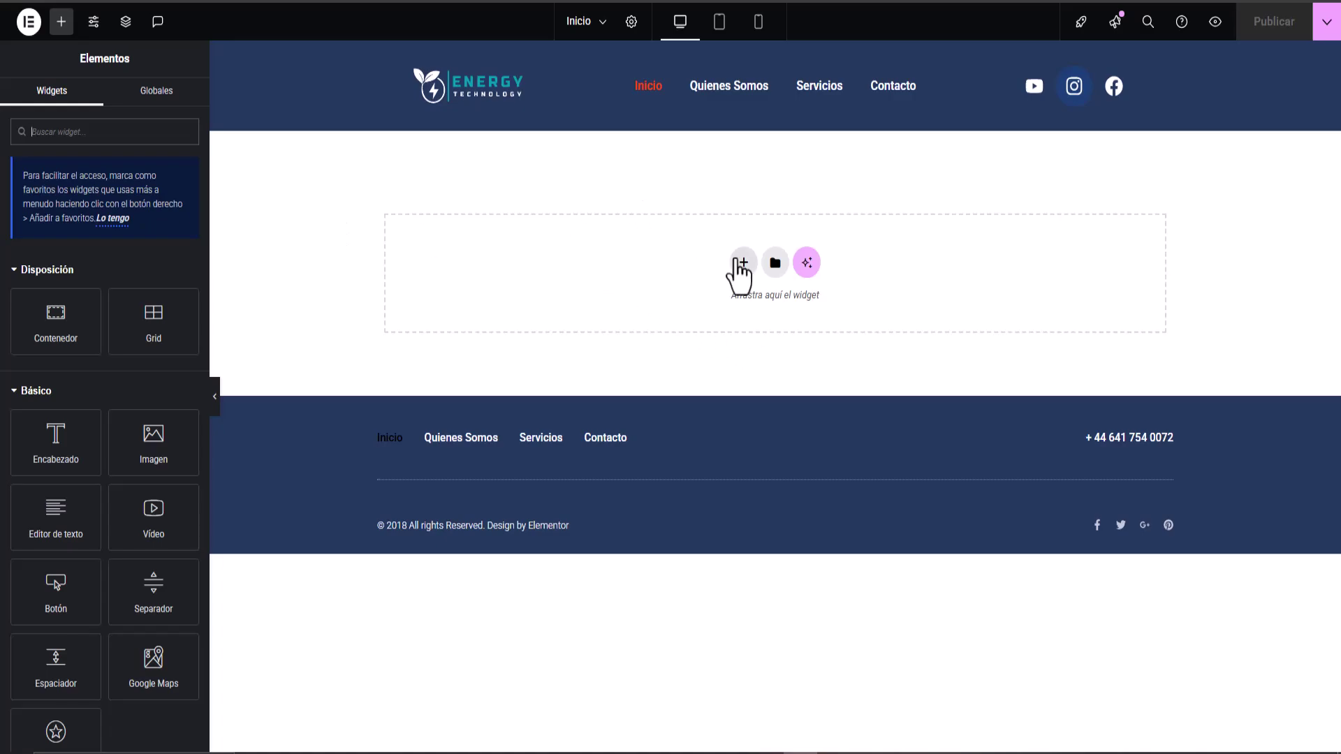
pyautogui.click(744, 264)
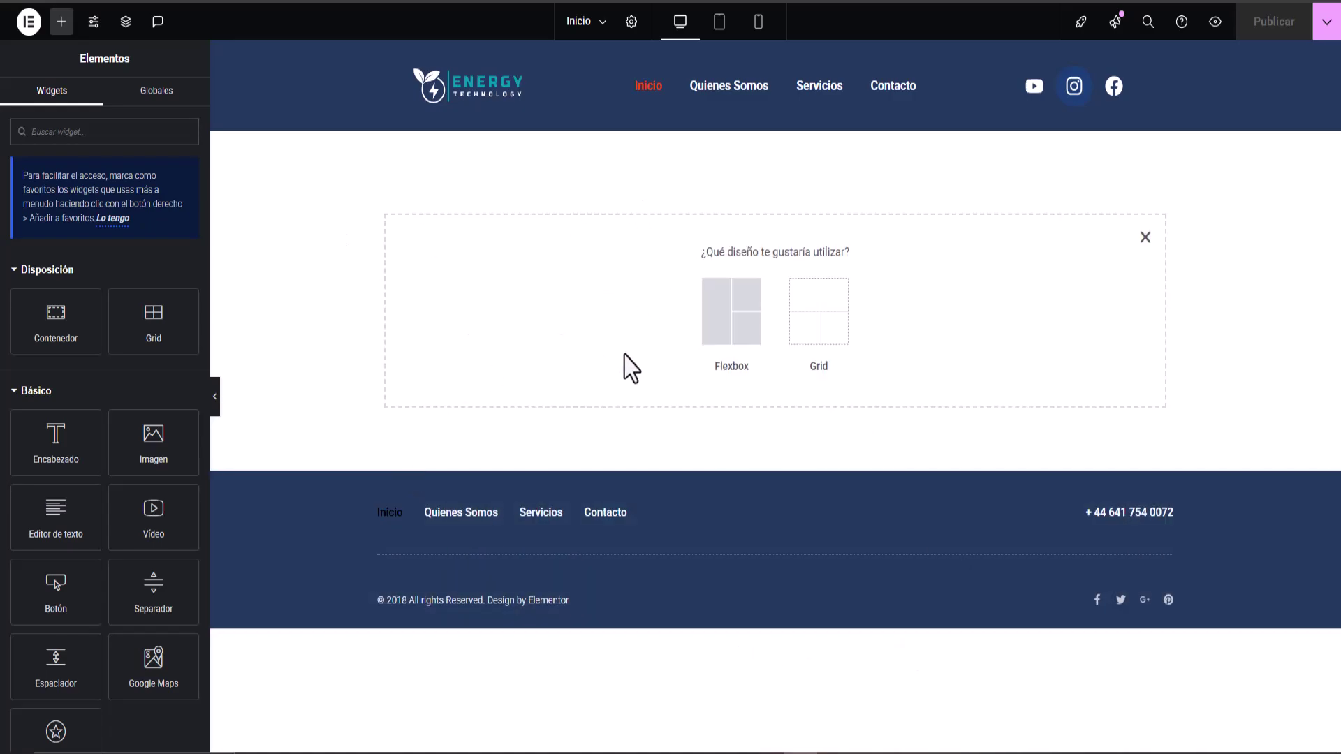
pyautogui.click(747, 318)
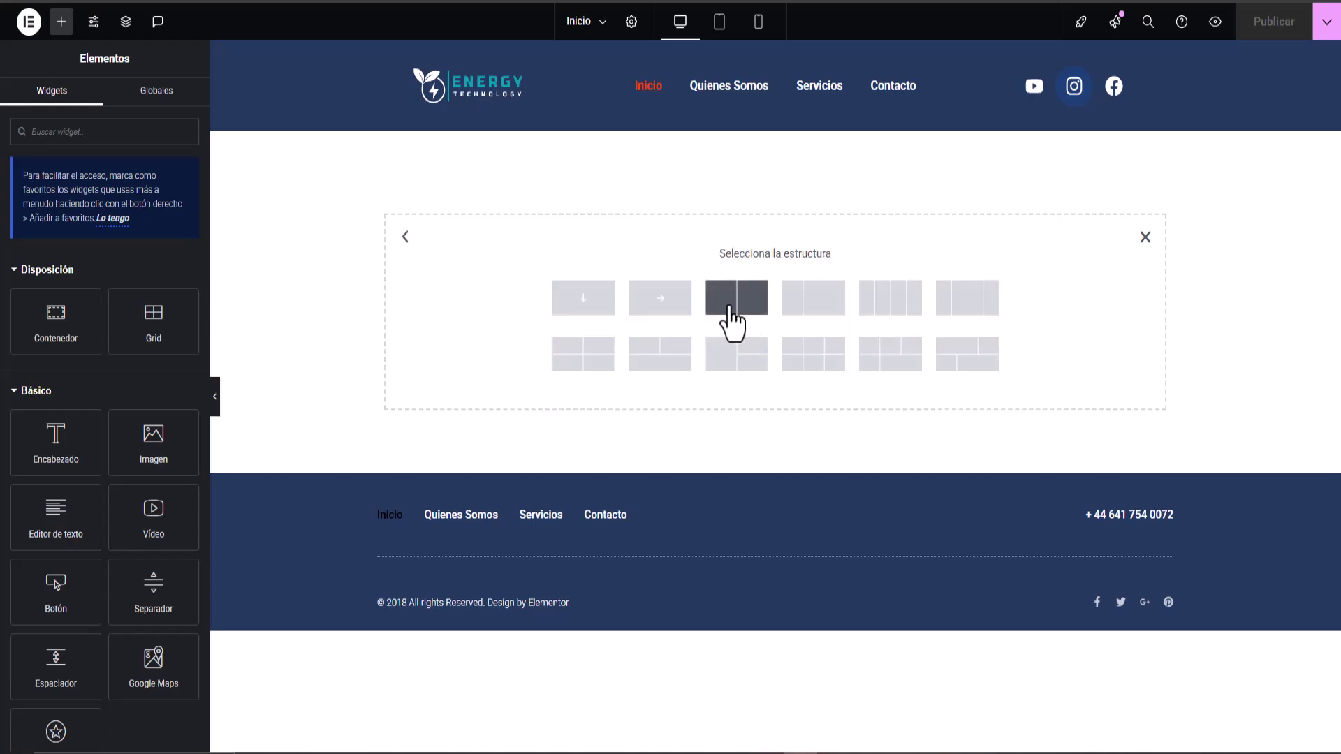
pyautogui.click(727, 363)
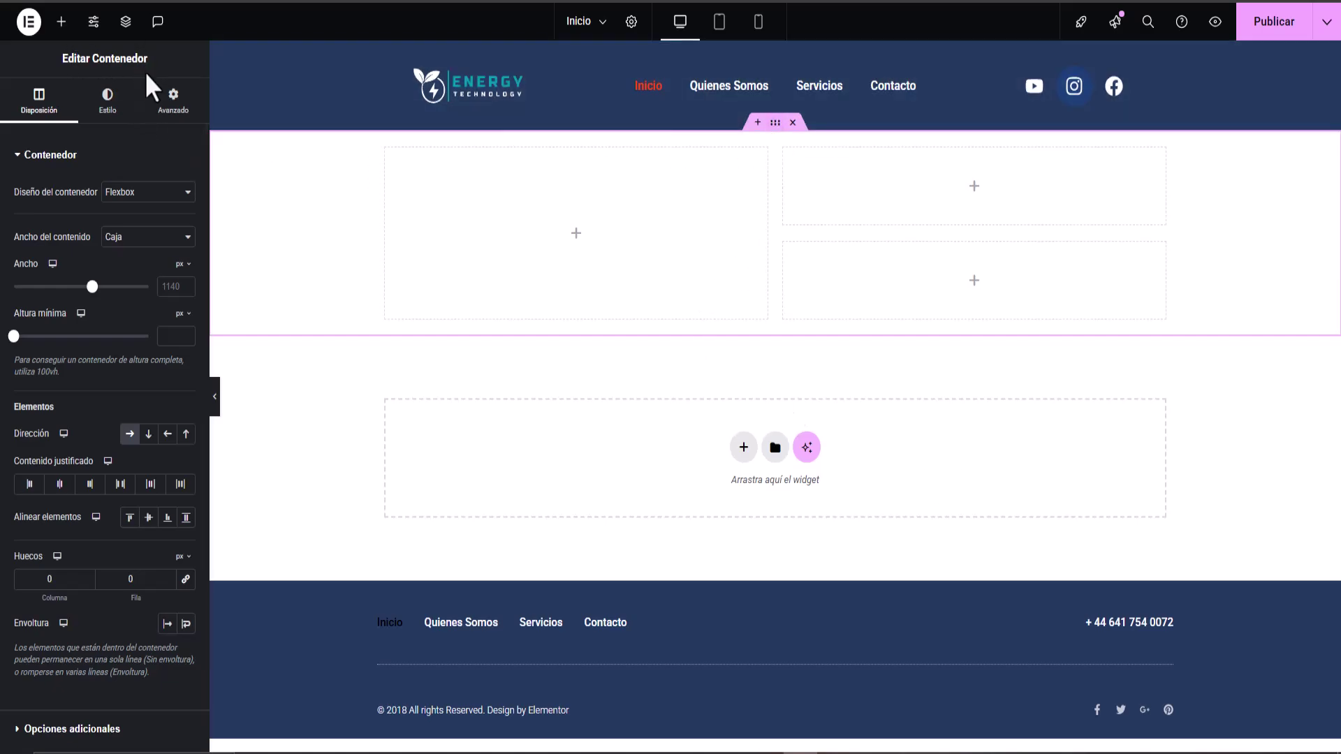
# Step: Give the new container a classic background using the image energia-solar.jpg from the media library
pyautogui.click(110, 116)
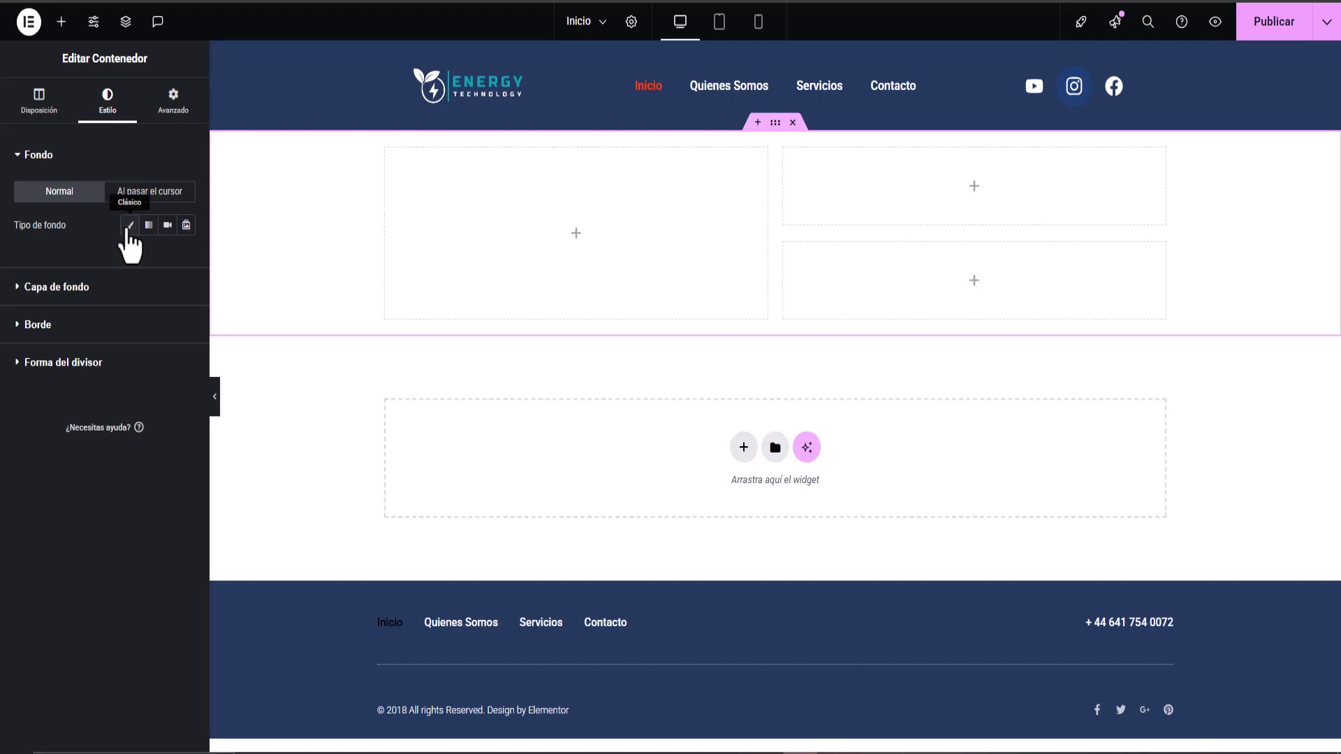
pyautogui.click(128, 226)
pyautogui.click(105, 353)
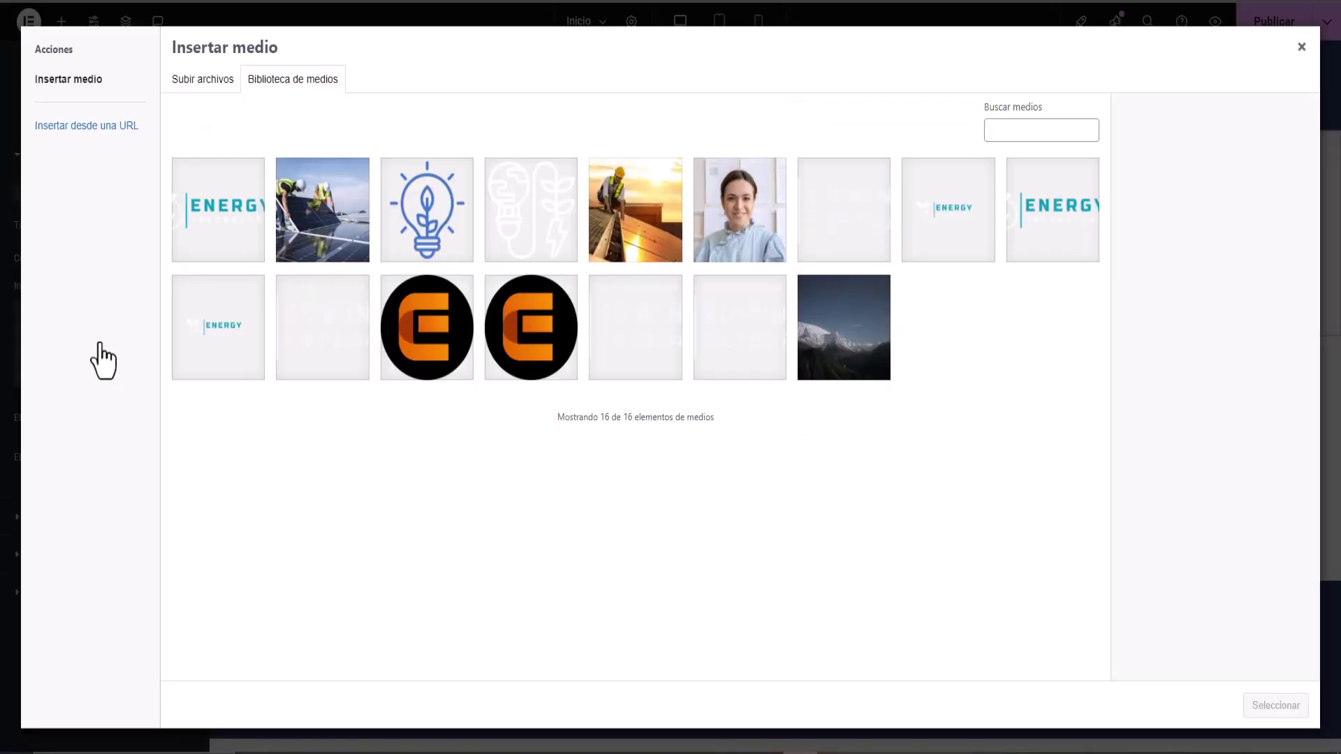
pyautogui.click(342, 234)
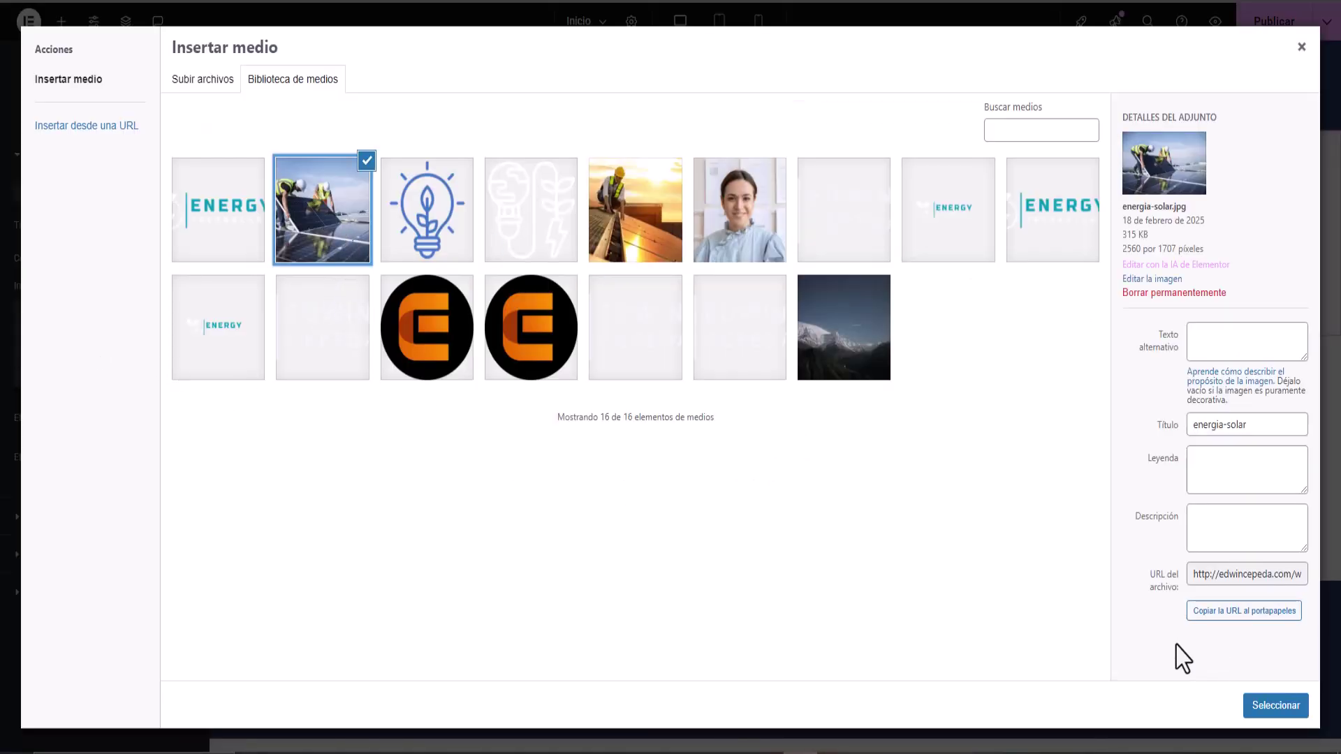
pyautogui.click(1276, 706)
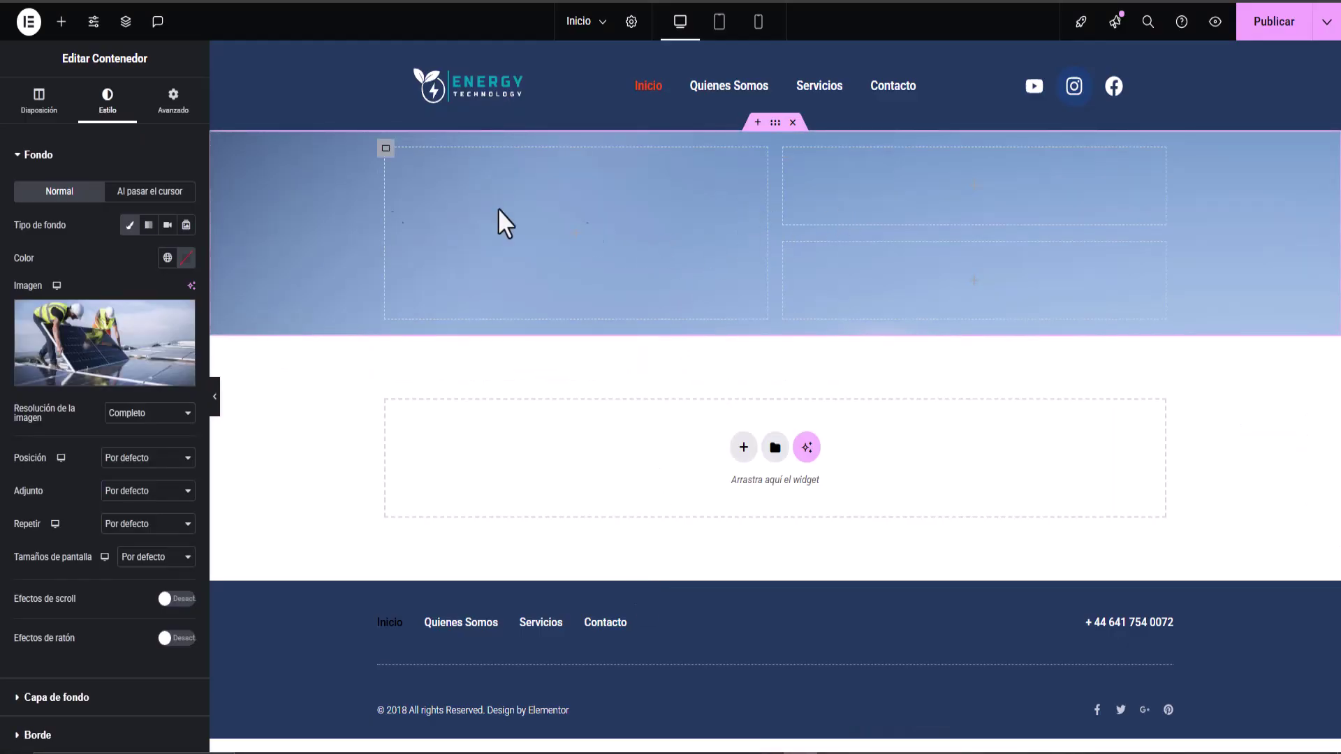
# Step: Set the background image's position to Centro centro, attachment to Fijo, repeat to No repetir and display size to Cubrir
pyautogui.click(126, 459)
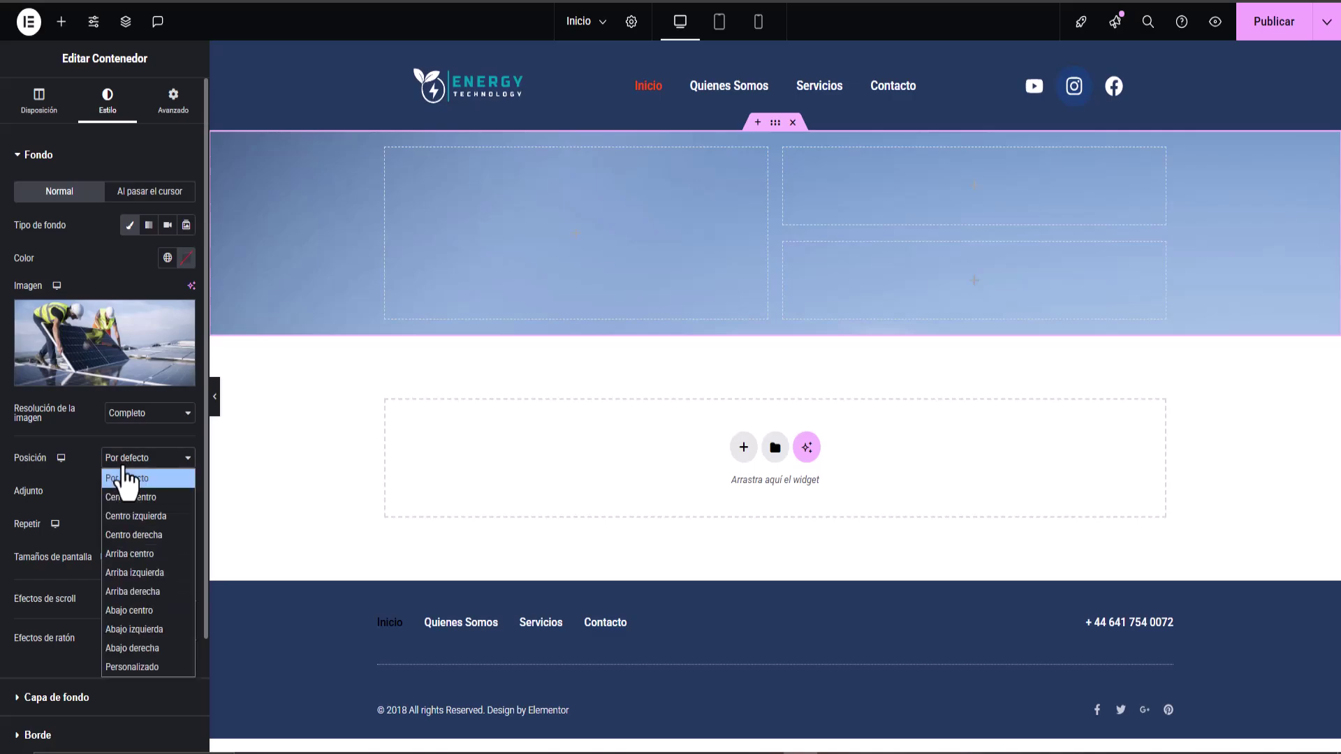
pyautogui.click(133, 496)
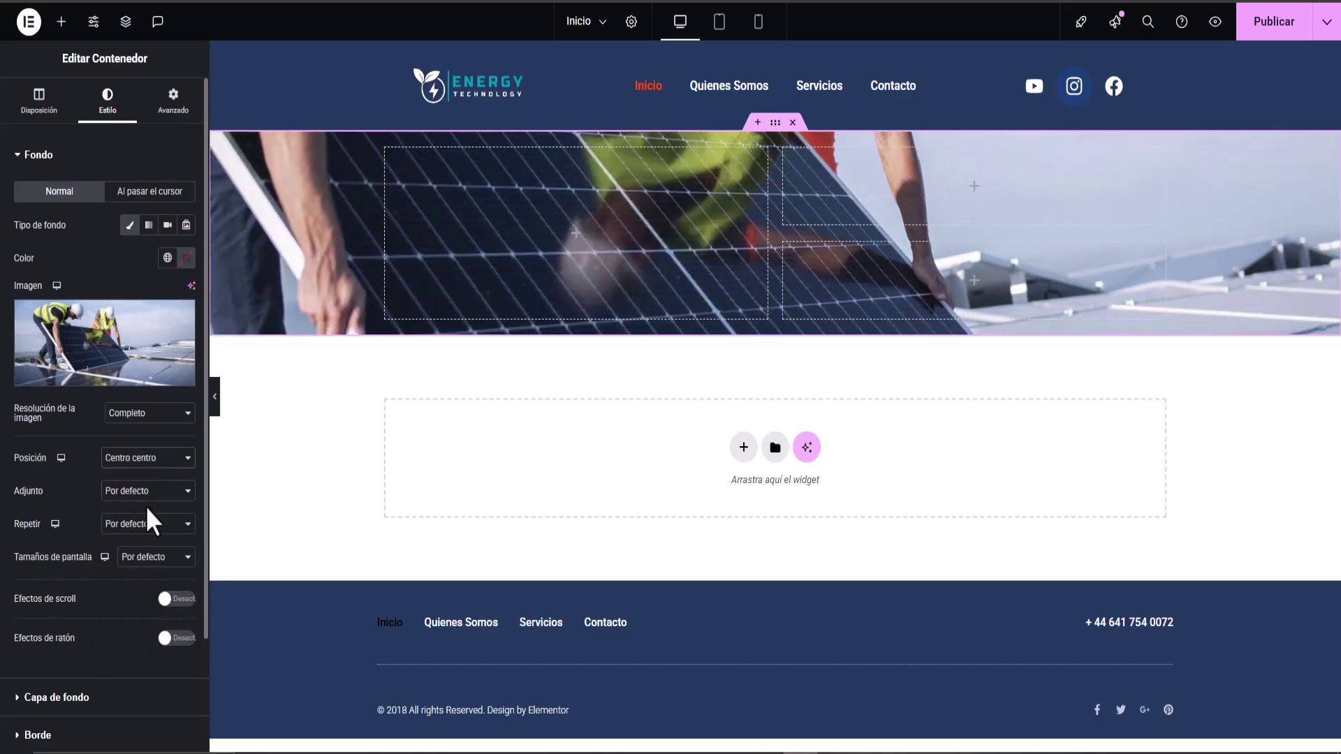
pyautogui.click(127, 494)
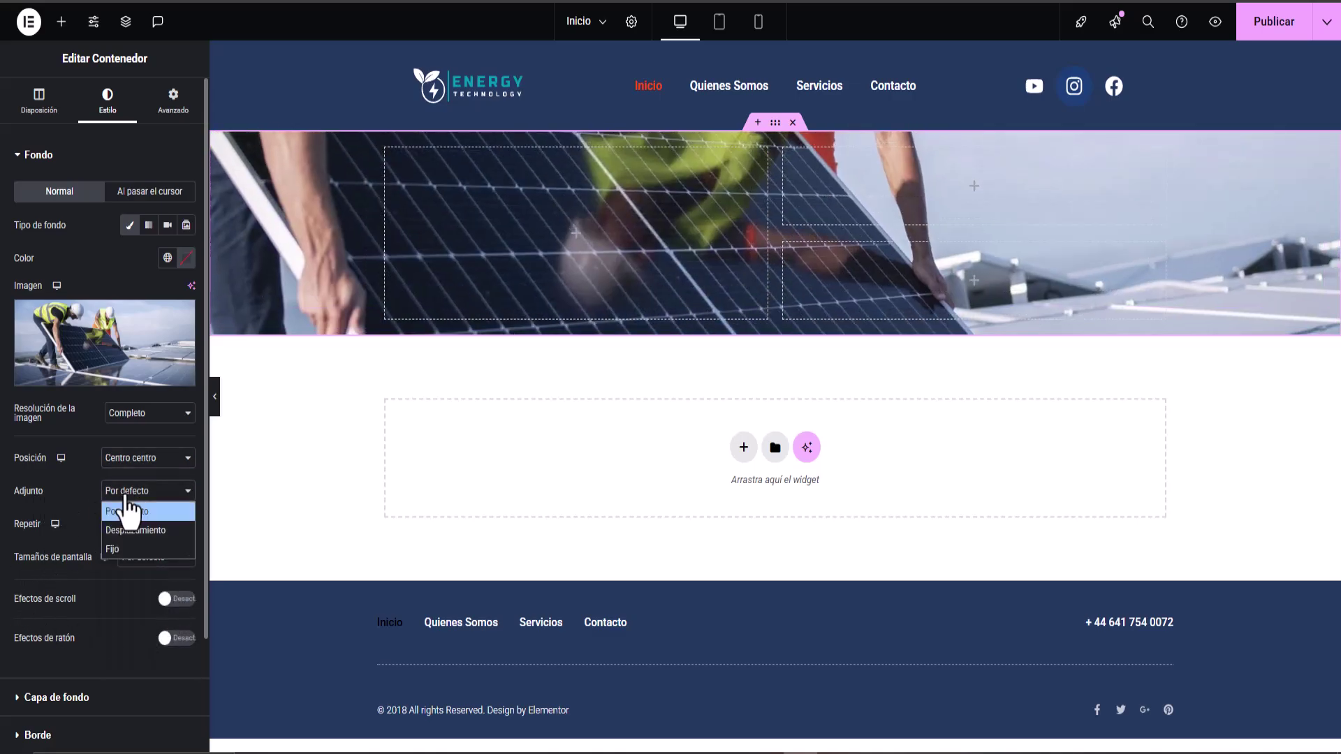
pyautogui.click(130, 550)
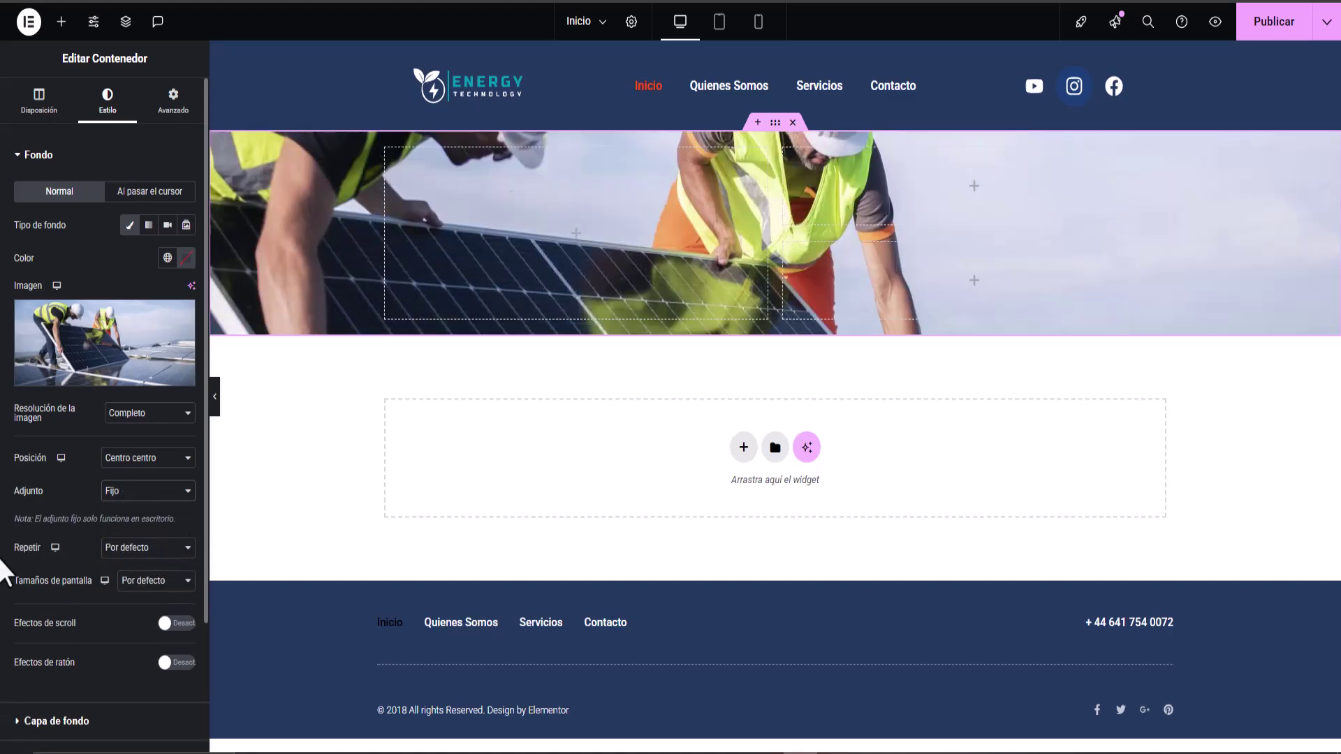
pyautogui.click(130, 548)
pyautogui.click(129, 566)
pyautogui.click(141, 586)
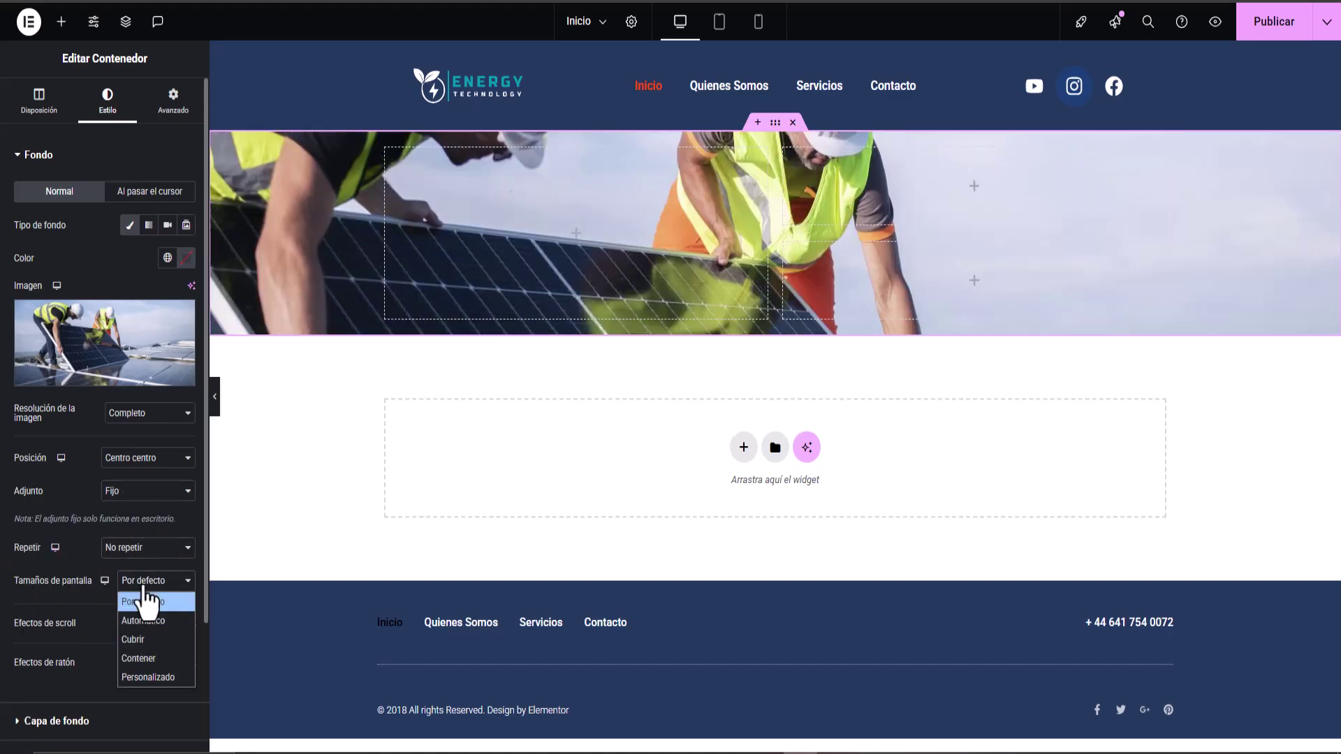
pyautogui.click(154, 640)
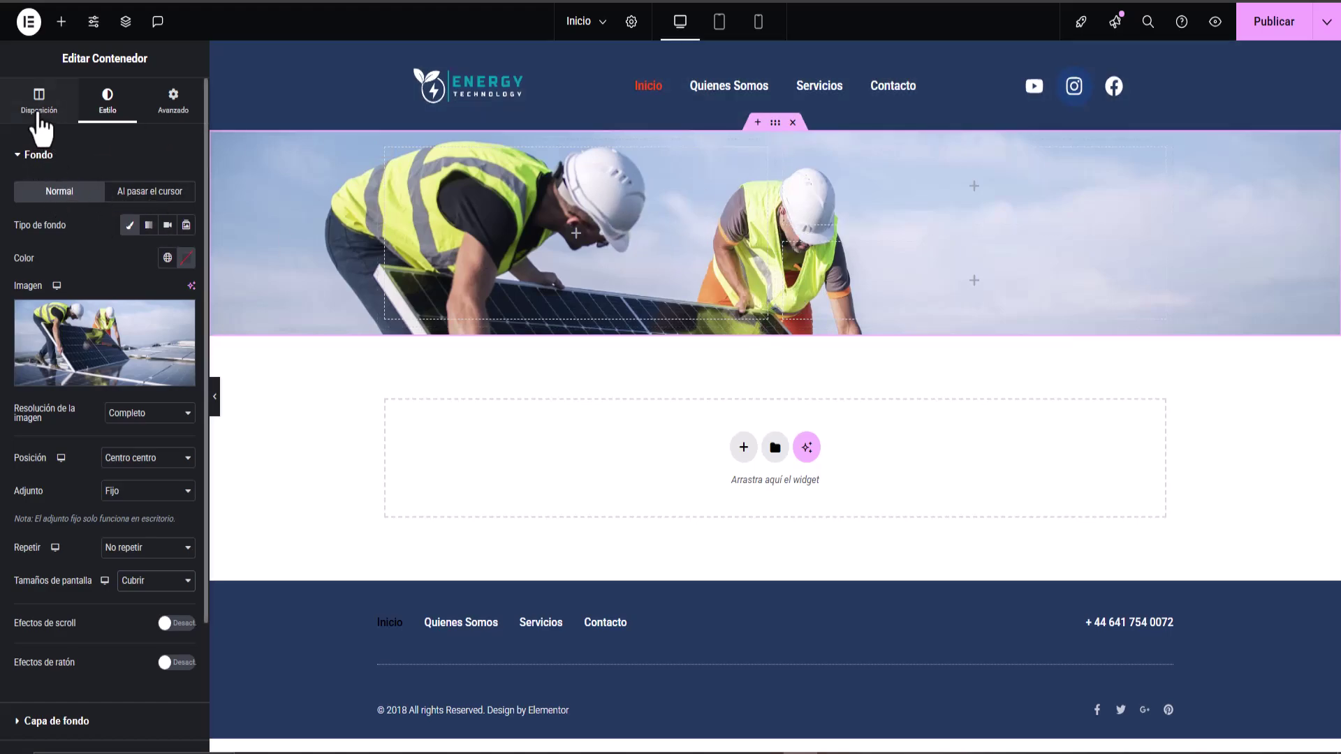
# Step: Set the container's minimum height to 707 px and check the fixed background while the page moves
pyautogui.click(40, 105)
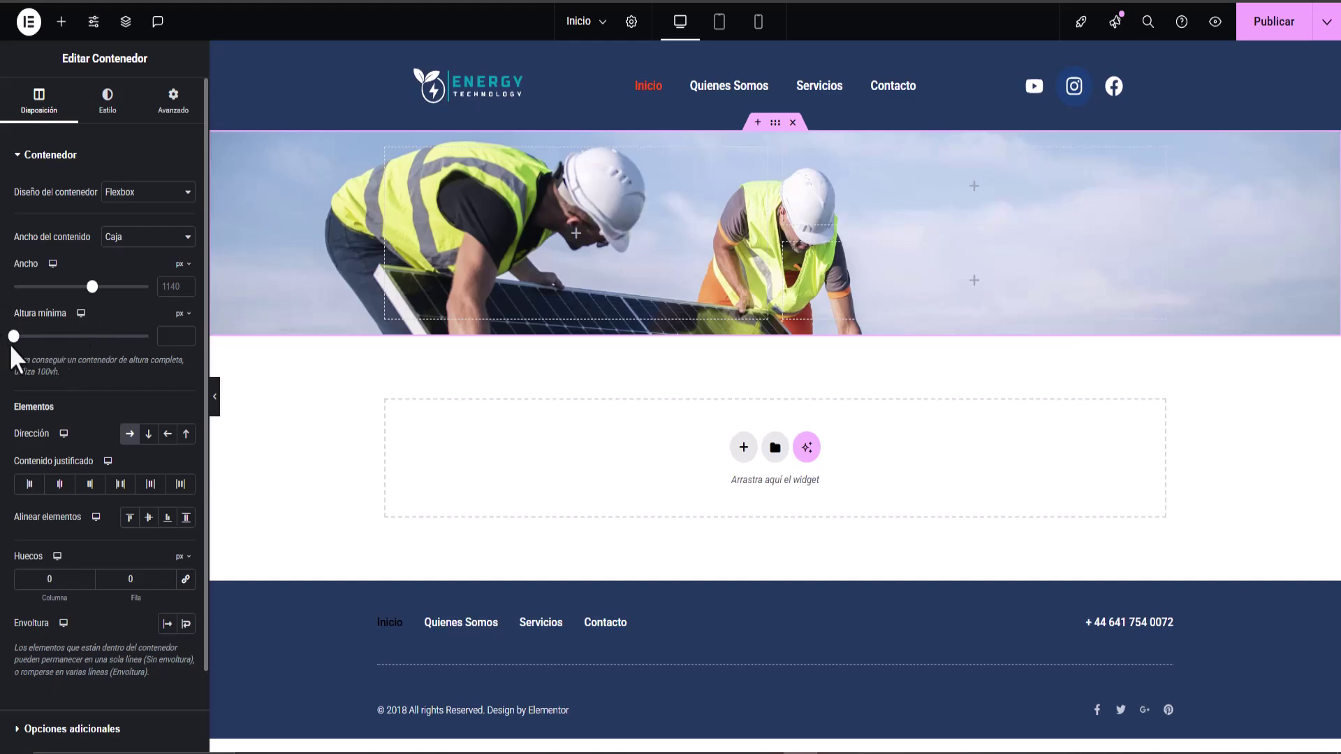
pyautogui.moveTo(20, 342); pyautogui.dragTo(81, 344)
pyautogui.click(186, 339)
pyautogui.click(186, 339)
pyautogui.click(186, 340)
pyautogui.click(186, 340)
pyautogui.click(186, 340)
pyautogui.click(186, 340)
pyautogui.click(186, 339)
pyautogui.click(185, 340)
pyautogui.click(186, 340)
pyautogui.click(186, 340)
pyautogui.click(186, 332)
pyautogui.click(186, 332)
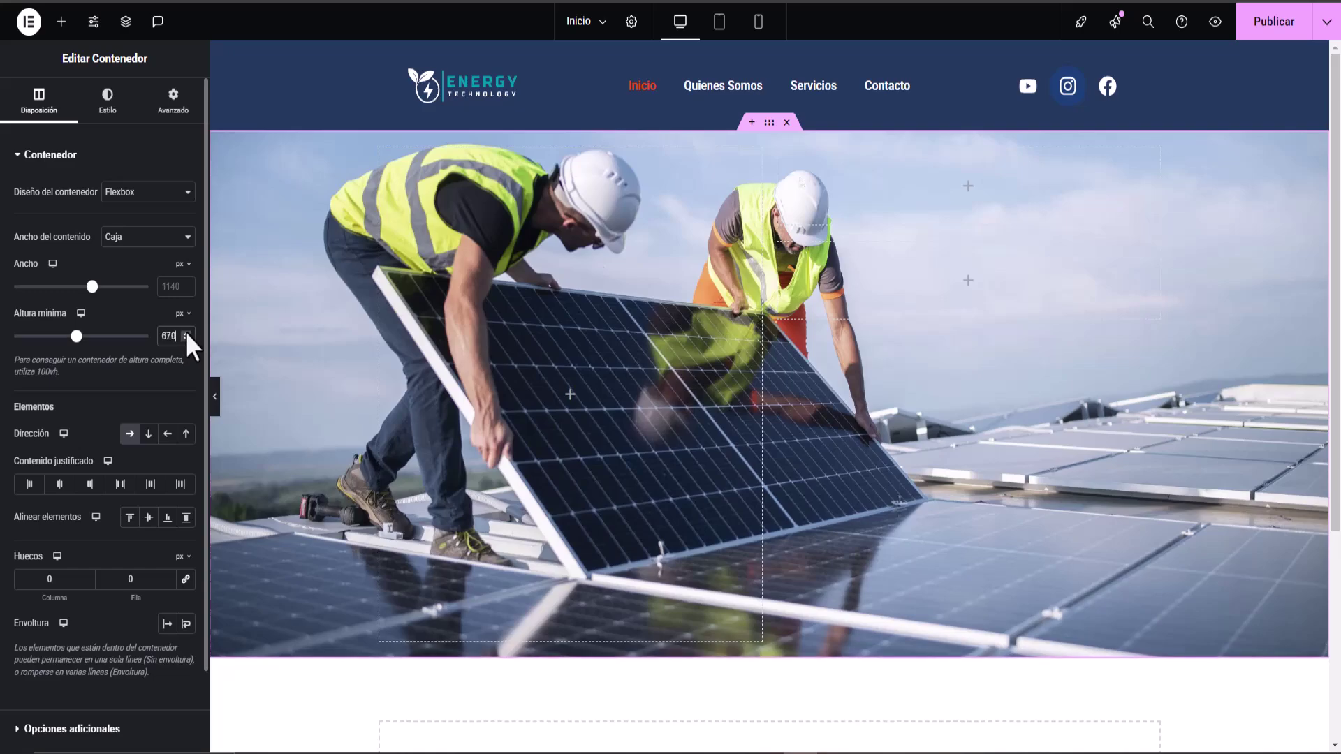
pyautogui.scroll(-3, 773, 391)
pyautogui.scroll(3, 777, 413)
pyautogui.scroll(-2, 777, 413)
pyautogui.scroll(2, 777, 413)
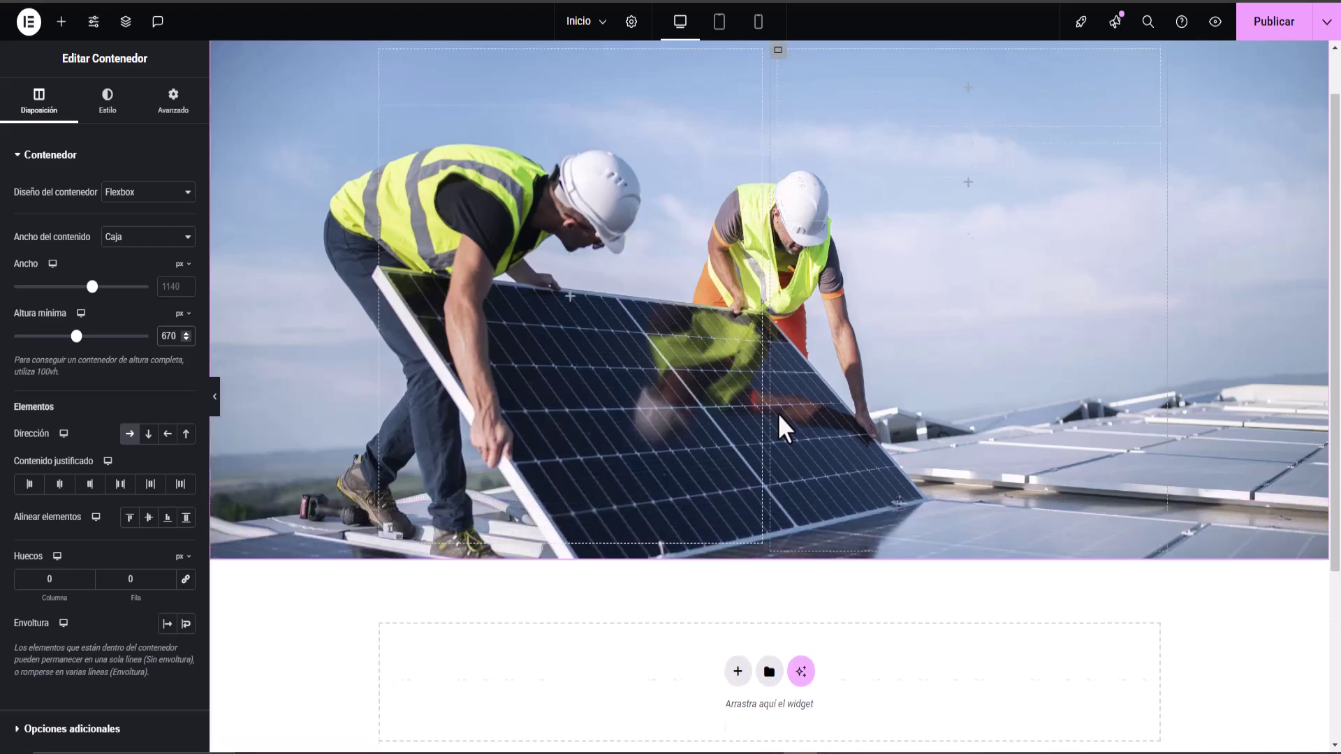
pyautogui.moveTo(74, 340); pyautogui.dragTo(79, 342)
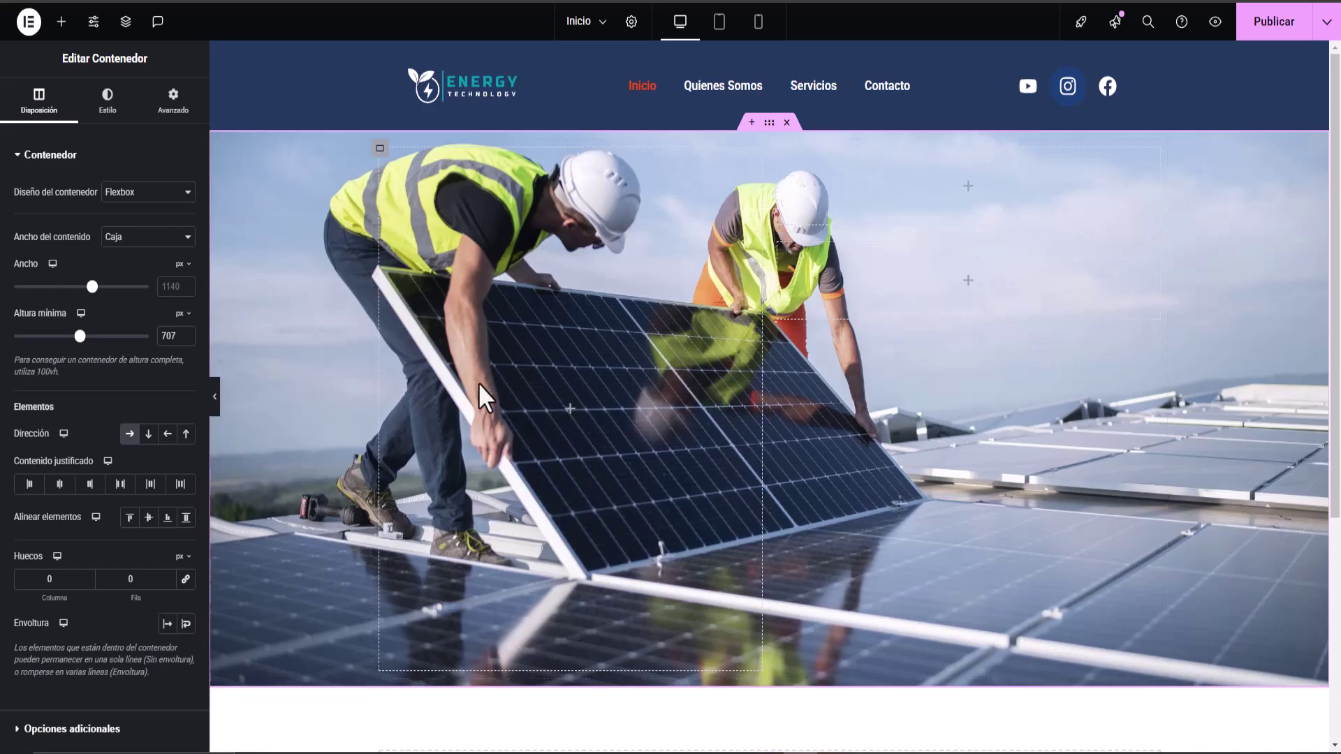
pyautogui.scroll(-2, 535, 419)
pyautogui.scroll(2, 548, 433)
pyautogui.scroll(-2, 648, 399)
pyautogui.scroll(2, 594, 377)
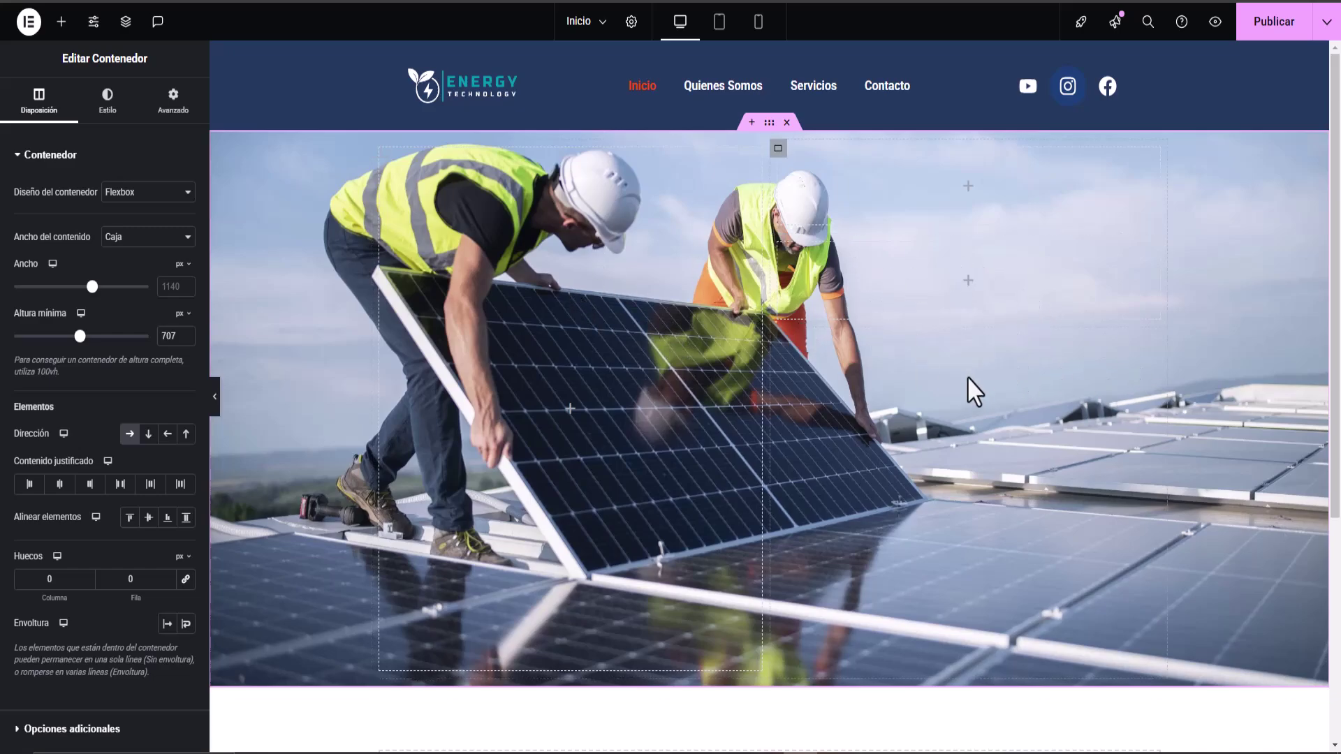
# Step: Give the container a classic background overlay in black #000000 with an opacity of 0.41
pyautogui.click(110, 103)
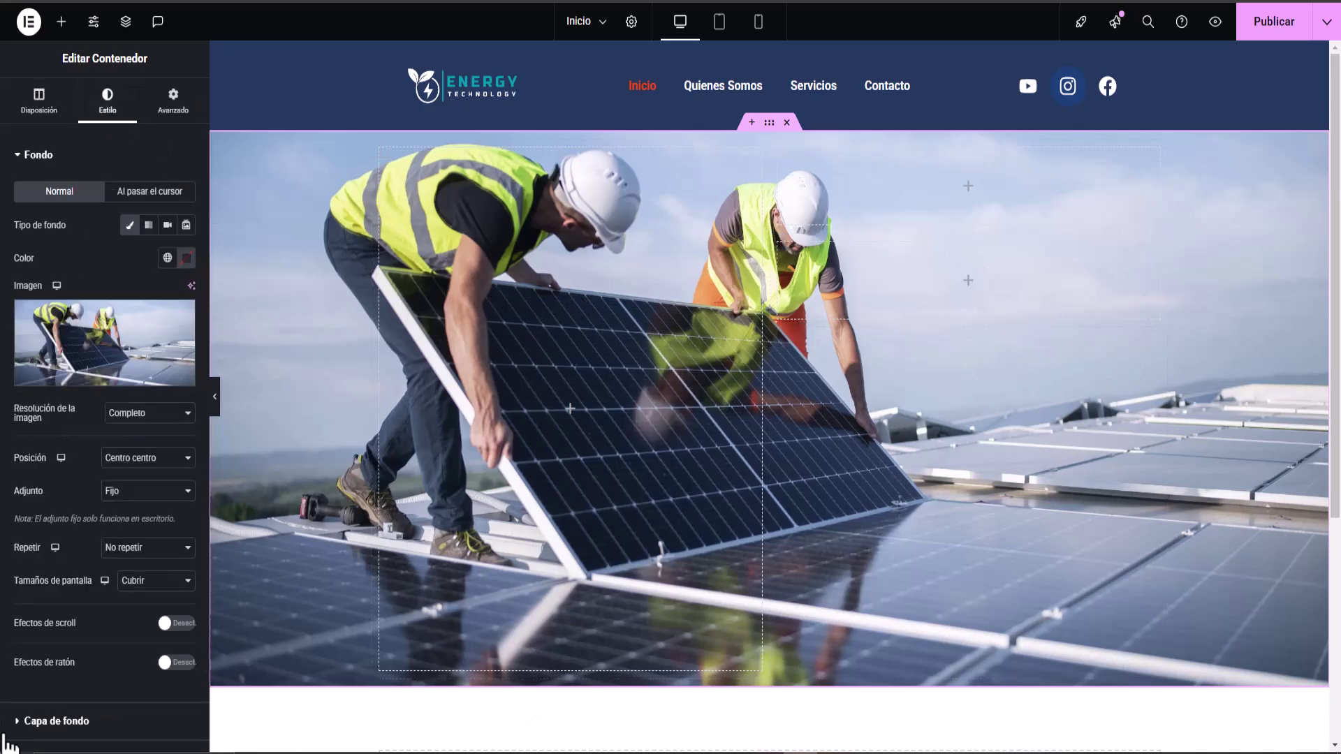
pyautogui.click(28, 155)
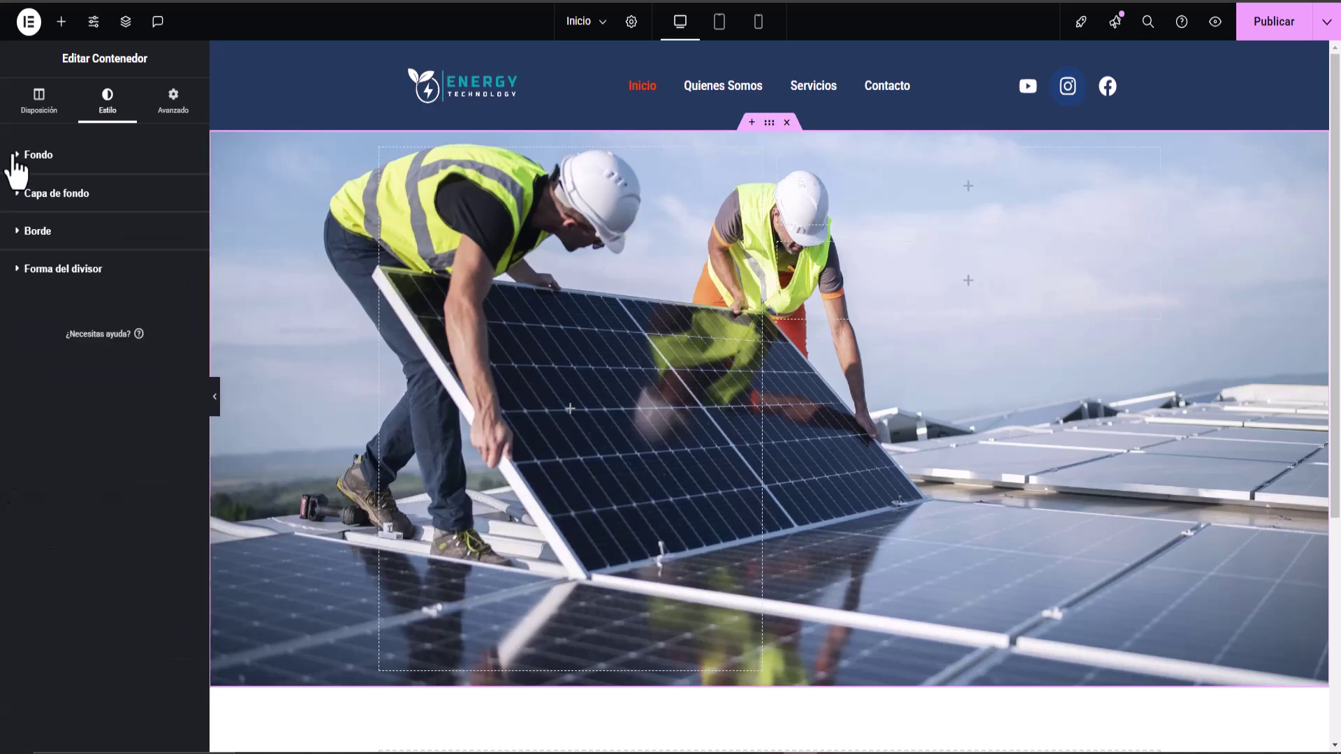
pyautogui.click(23, 198)
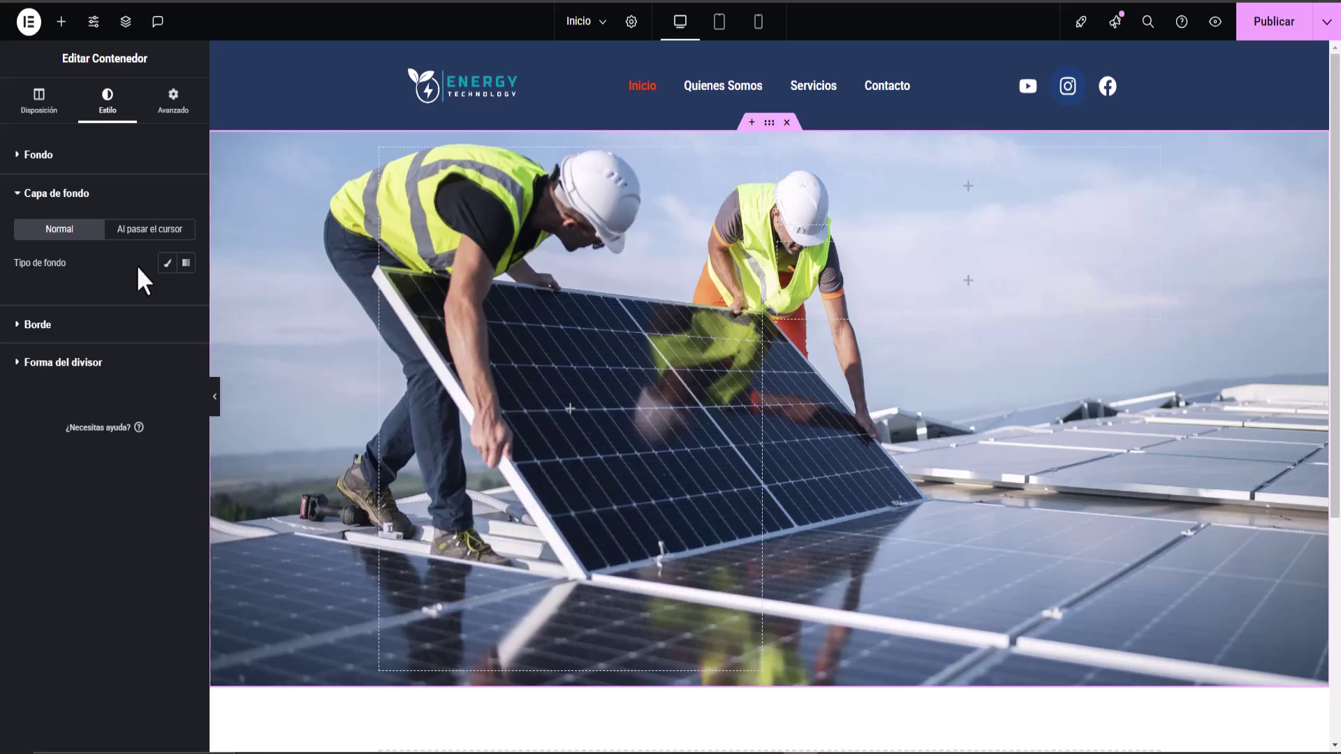
pyautogui.click(166, 262)
pyautogui.click(185, 295)
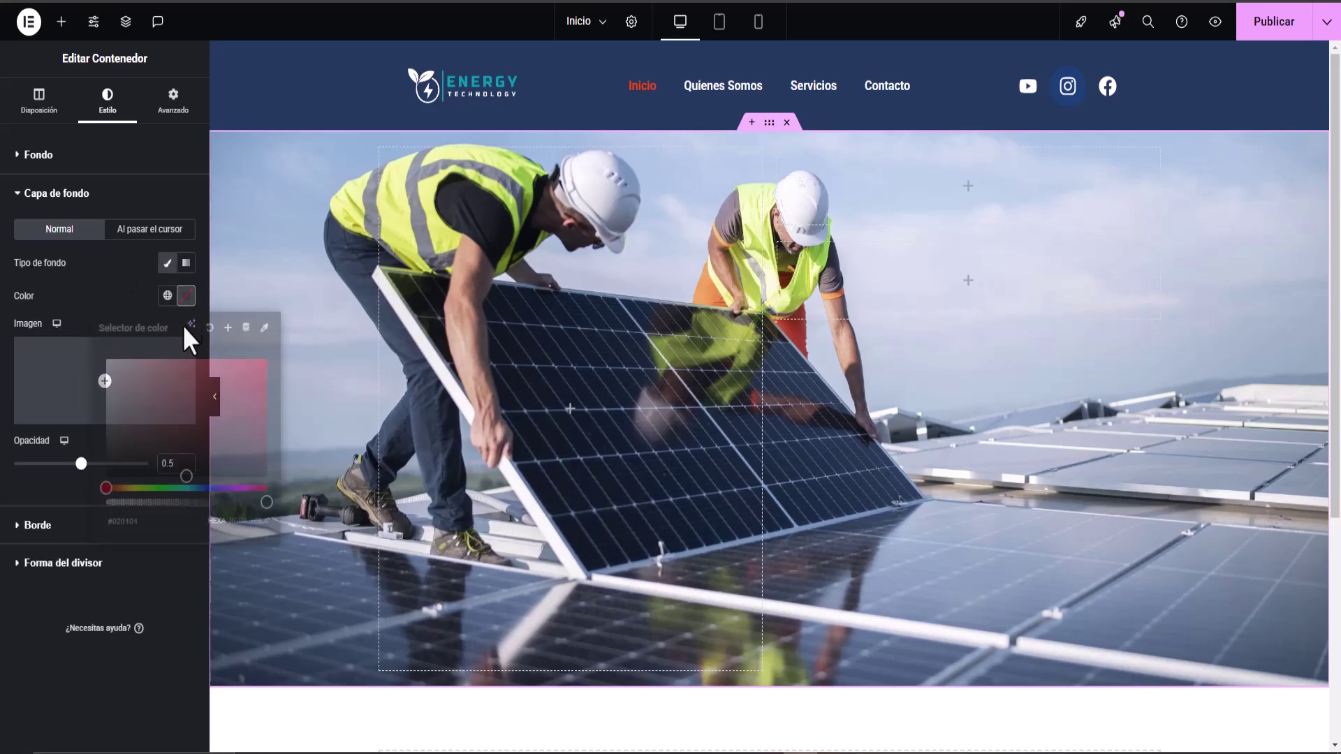
pyautogui.click(186, 478)
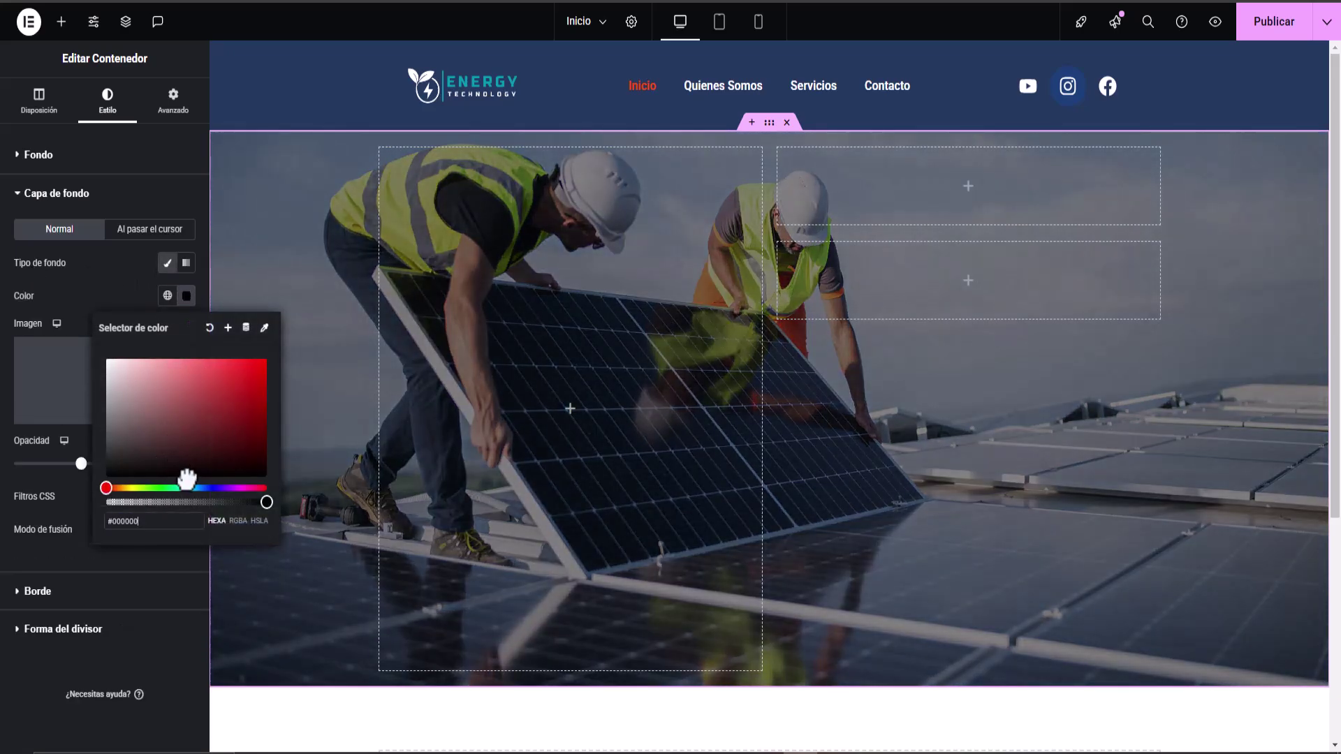
pyautogui.click(161, 518)
pyautogui.click(86, 283)
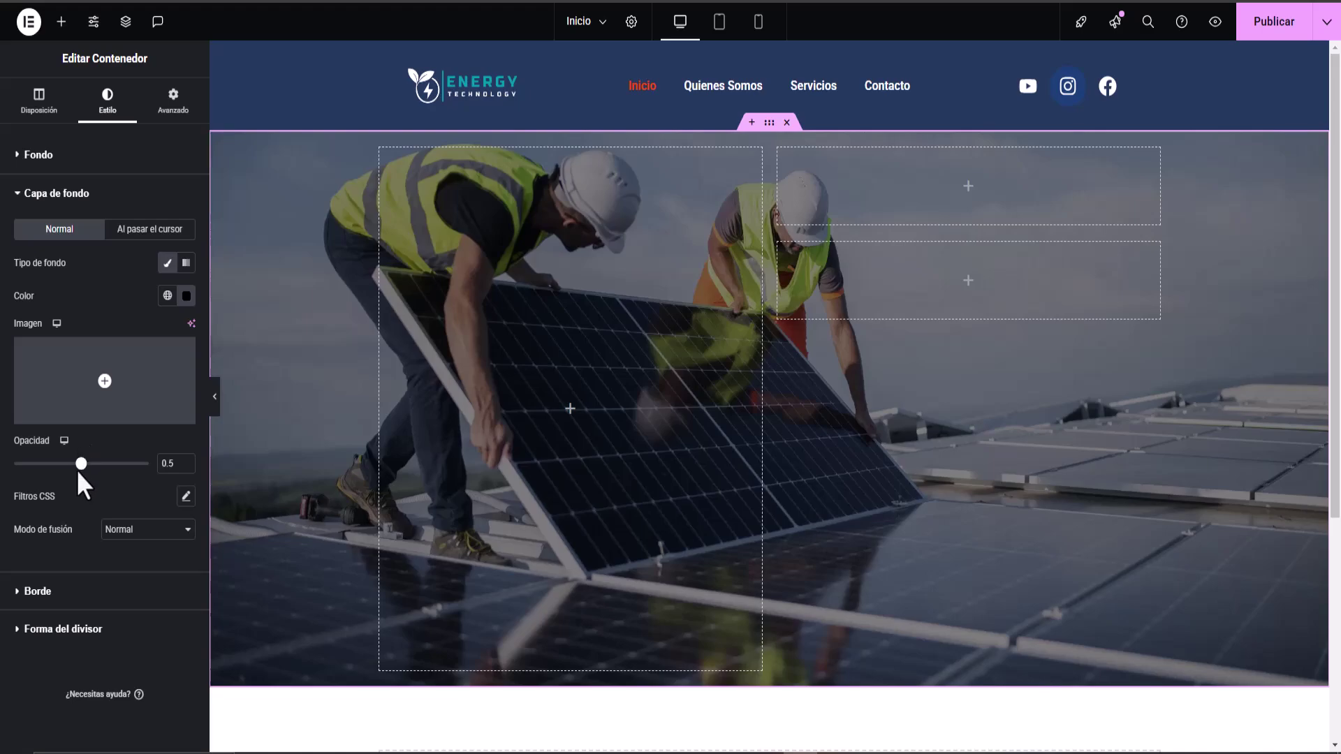
pyautogui.moveTo(81, 463); pyautogui.dragTo(70, 464)
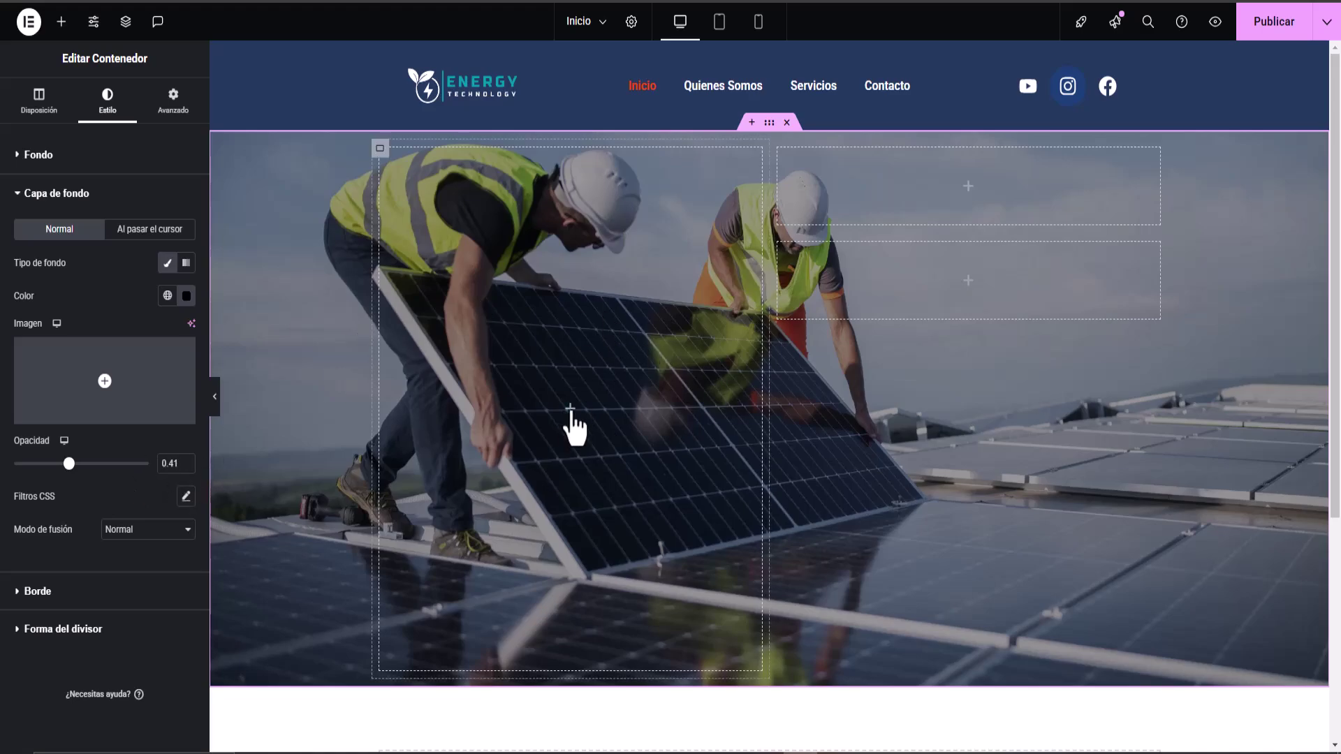
# Step: Add a heading widget to the hero's tall column, with a text editor widget beneath it
pyautogui.click(570, 409)
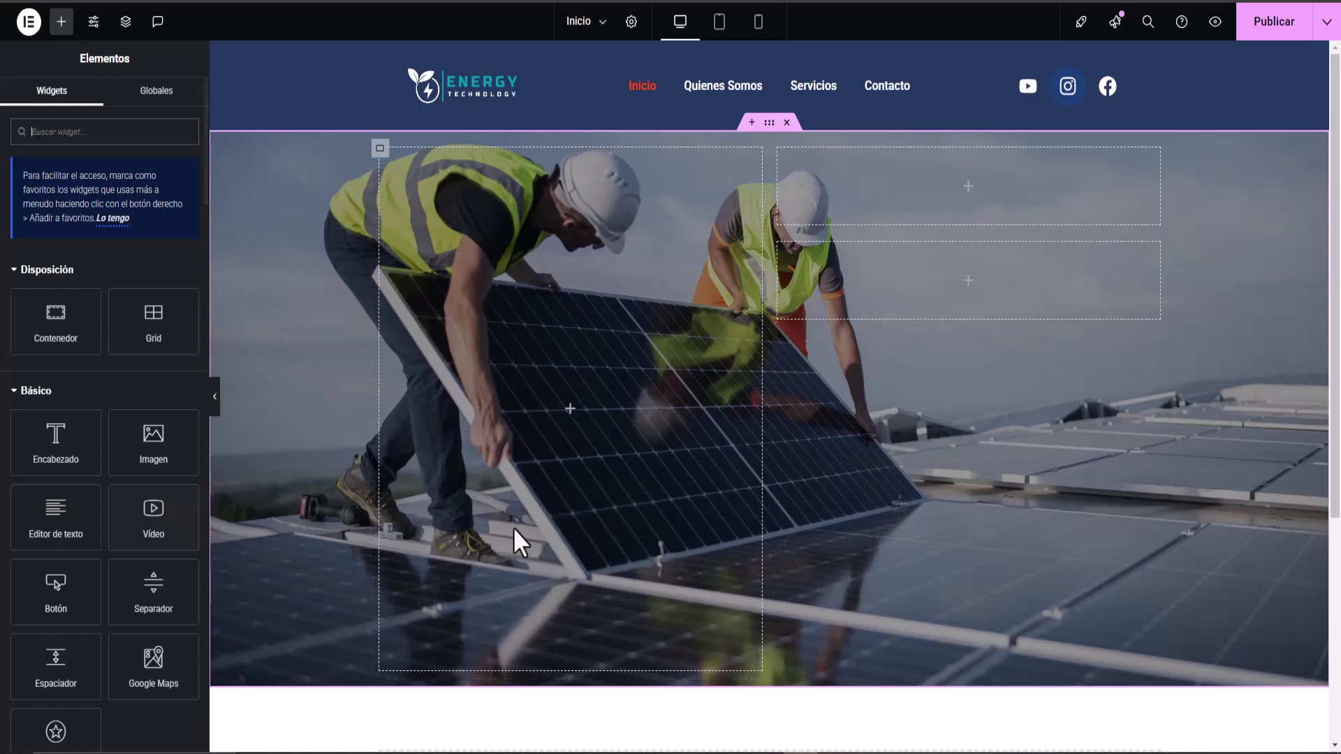
pyautogui.moveTo(60, 452); pyautogui.dragTo(628, 412)
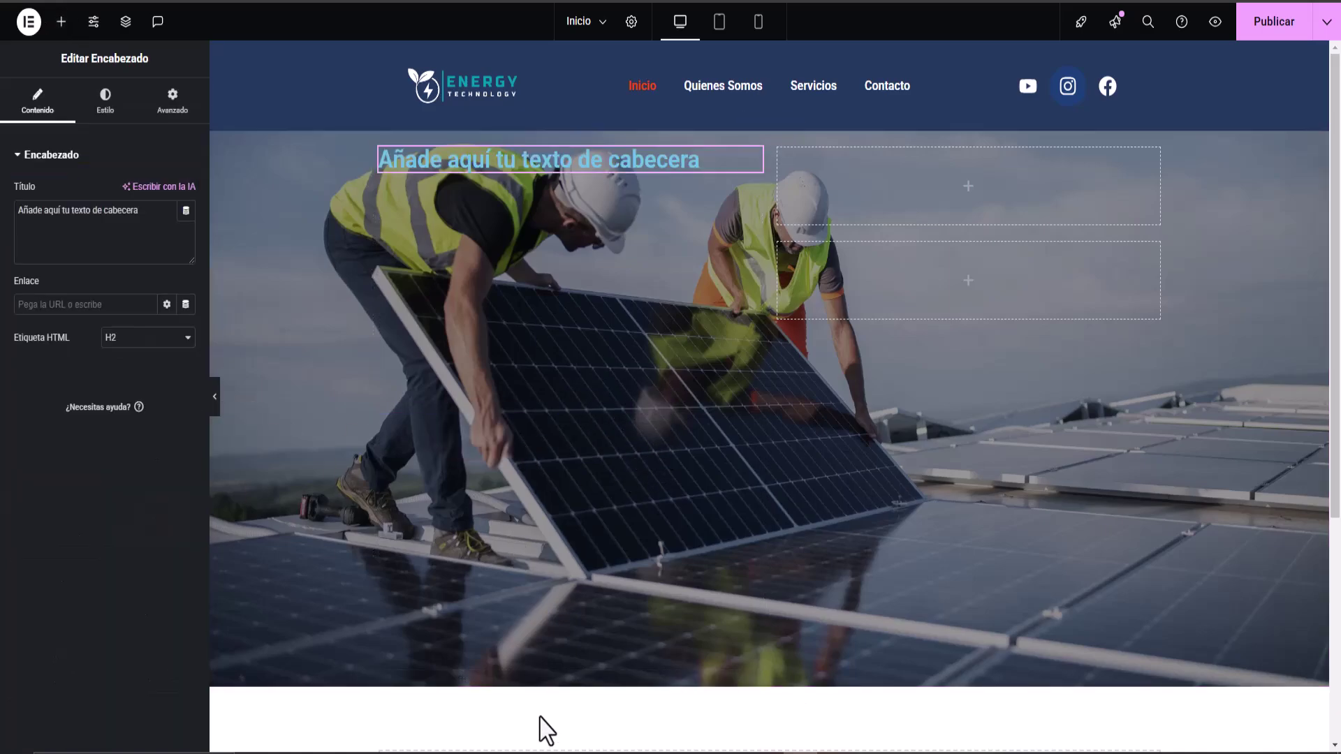
pyautogui.click(60, 21)
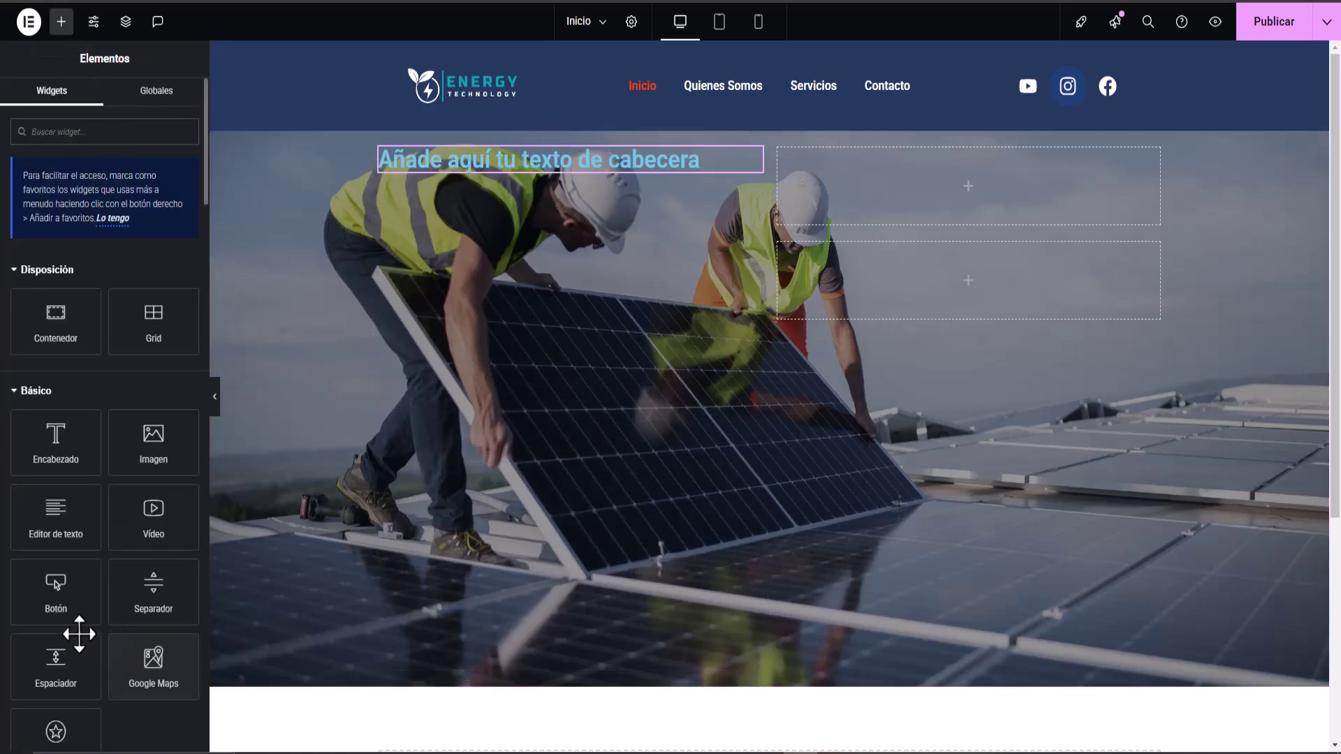
pyautogui.moveTo(64, 527); pyautogui.dragTo(572, 173)
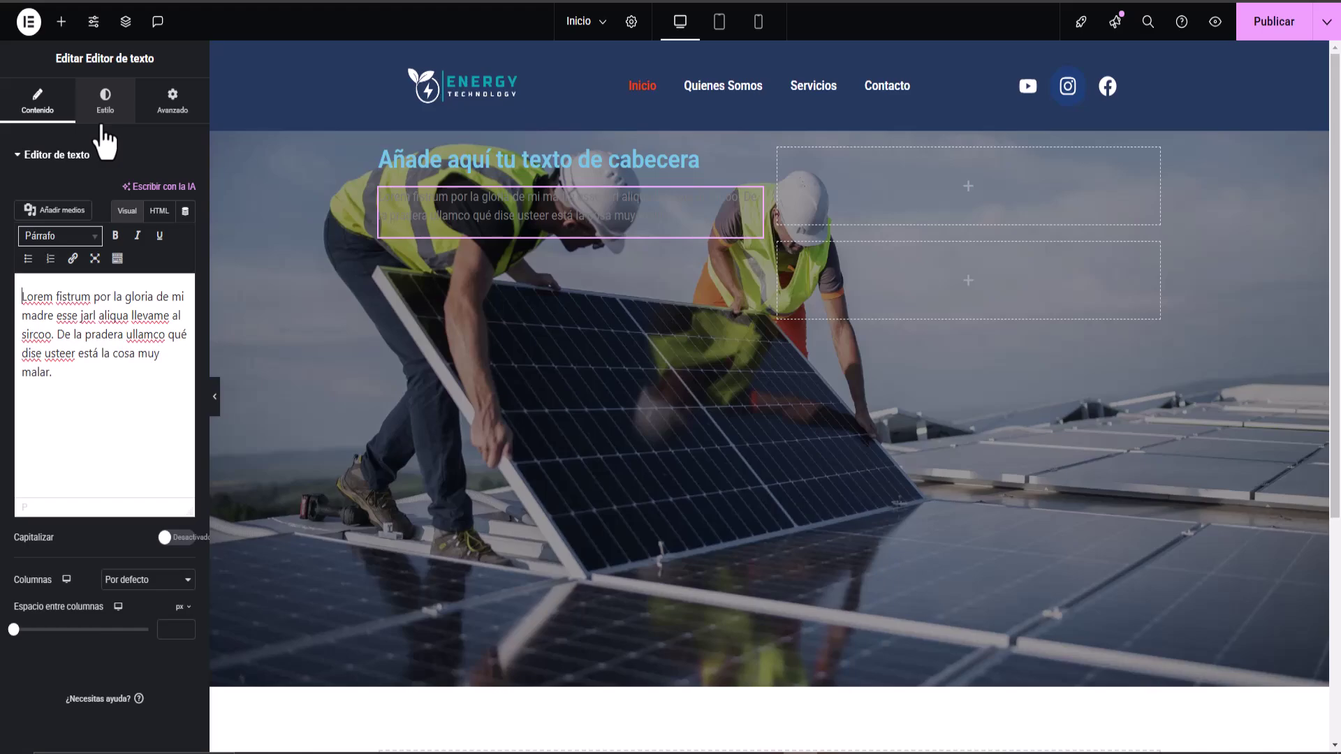
# Step: Insert a Grid container below the text editor and set it to 2 columns and 1 row
pyautogui.click(61, 21)
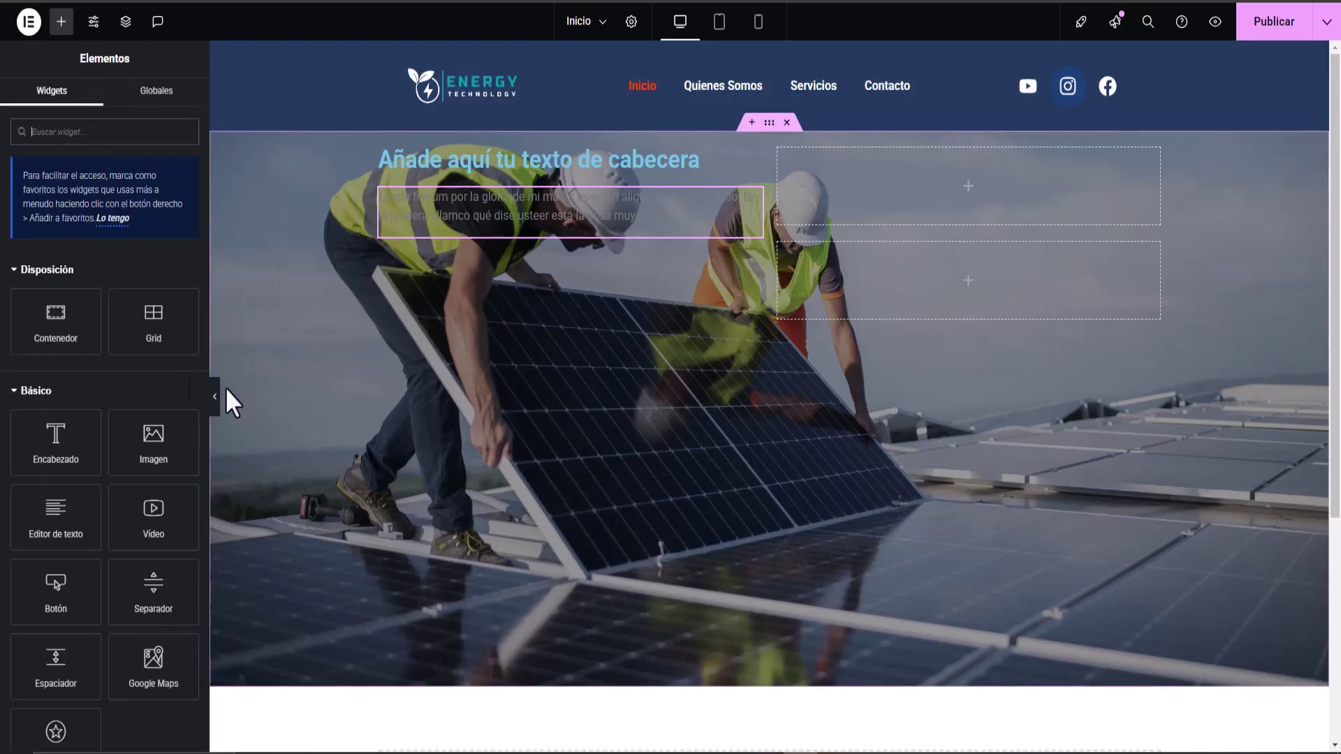
pyautogui.moveTo(153, 321); pyautogui.dragTo(563, 234)
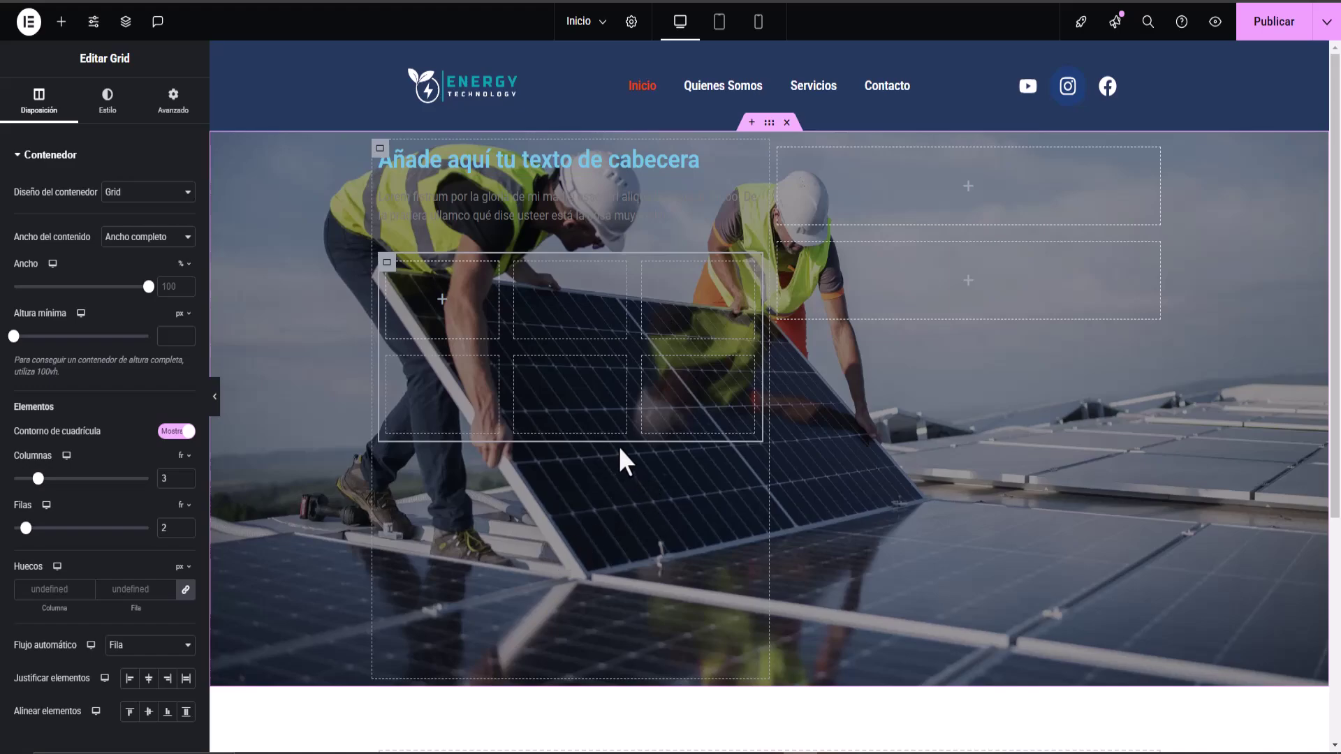
pyautogui.click(186, 481)
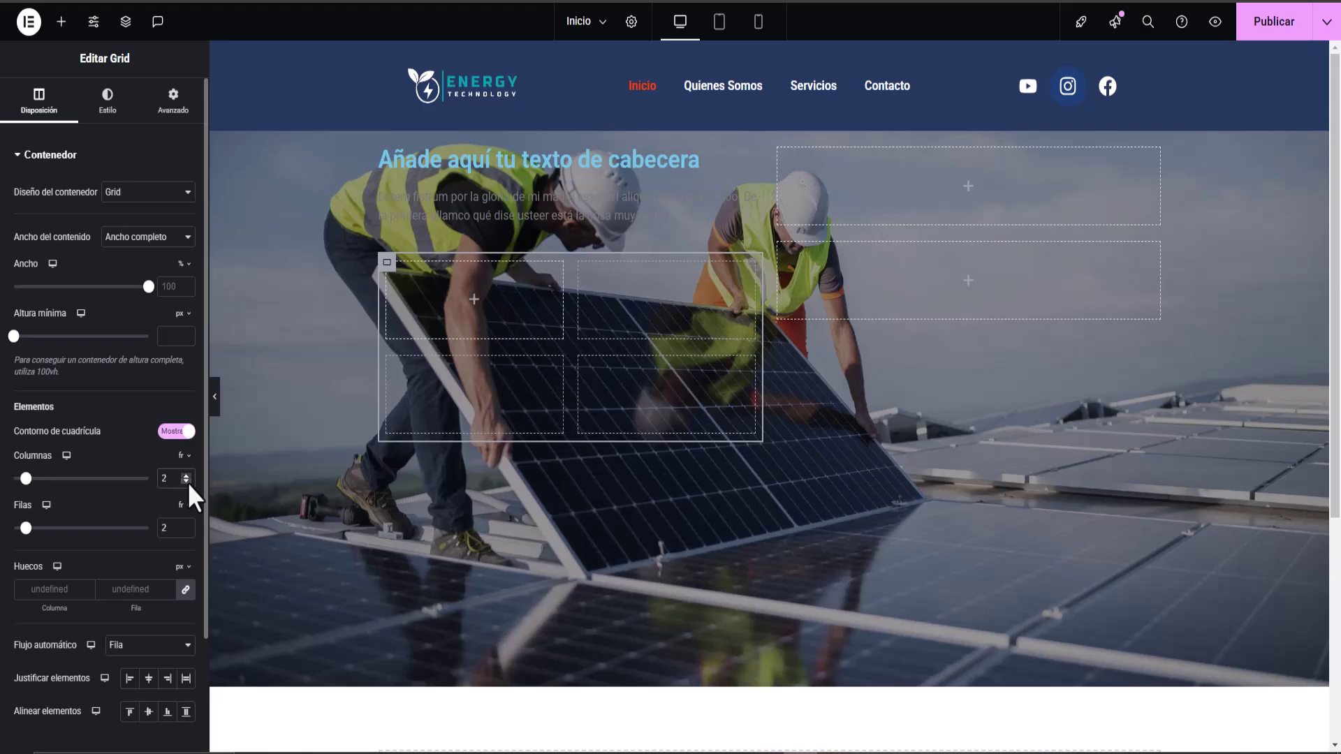
pyautogui.click(186, 531)
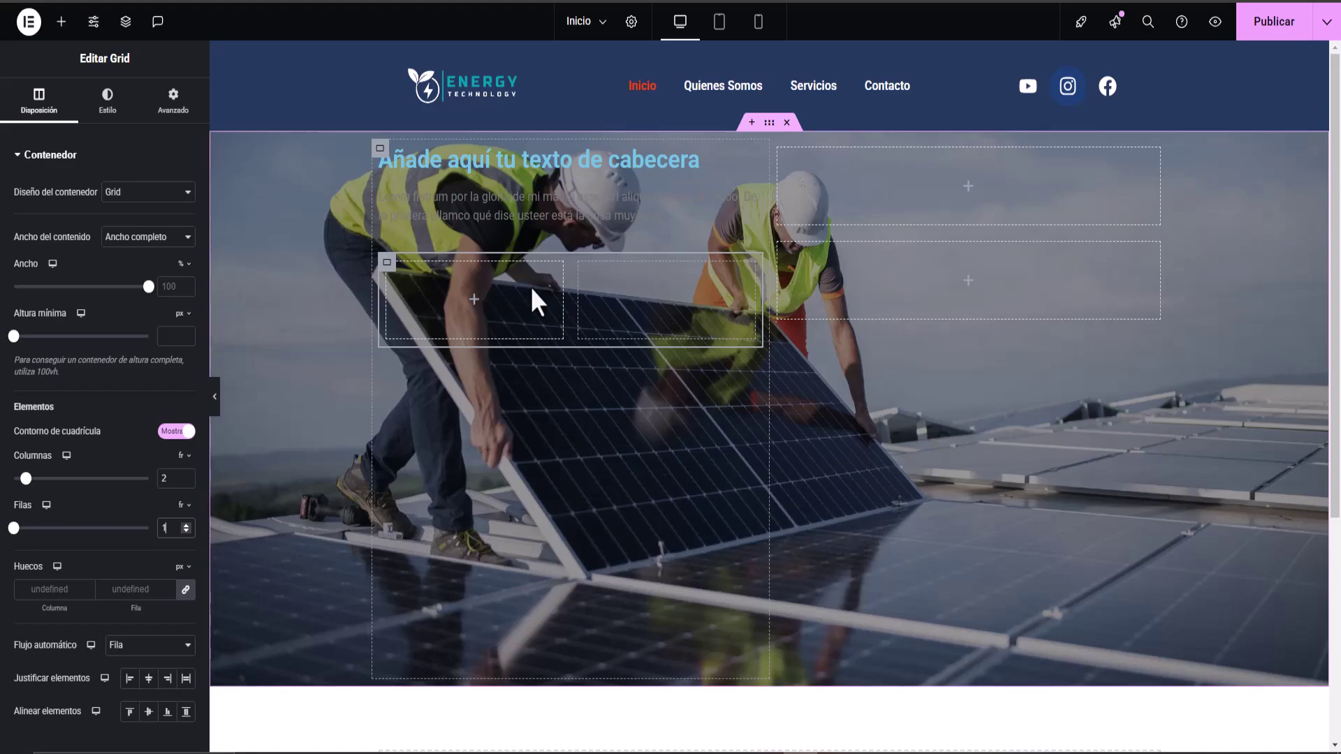
# Step: Place a button widget in the first cell of the new grid
pyautogui.click(475, 302)
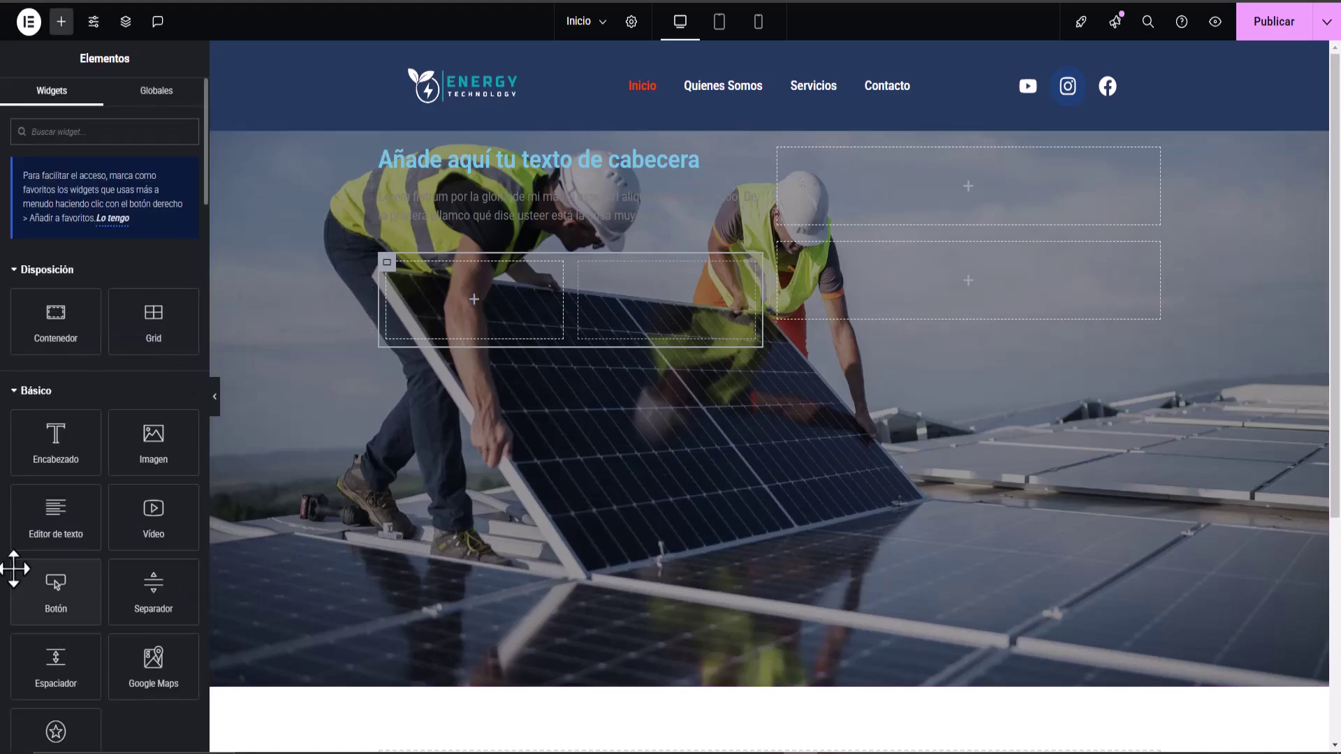
pyautogui.scroll(-1, 7, 562)
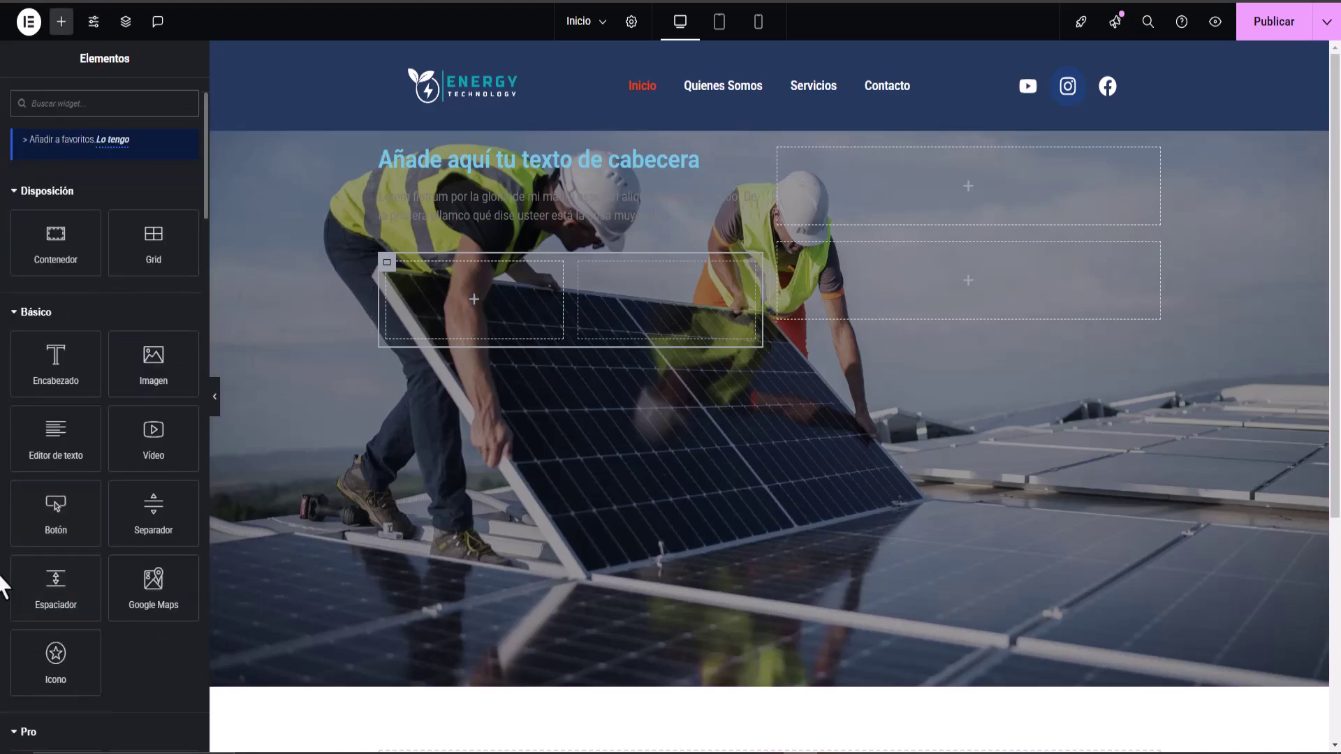
pyautogui.moveTo(51, 530); pyautogui.dragTo(481, 333)
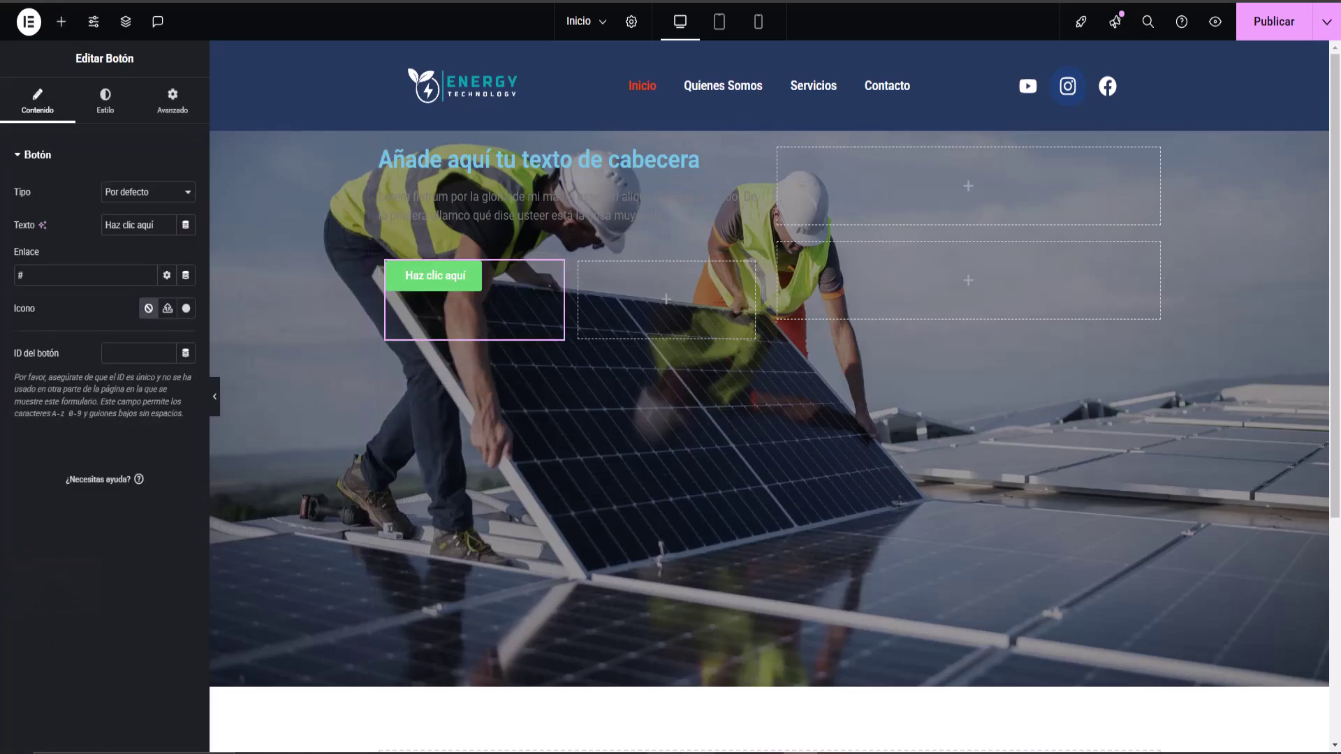
pyautogui.click(664, 306)
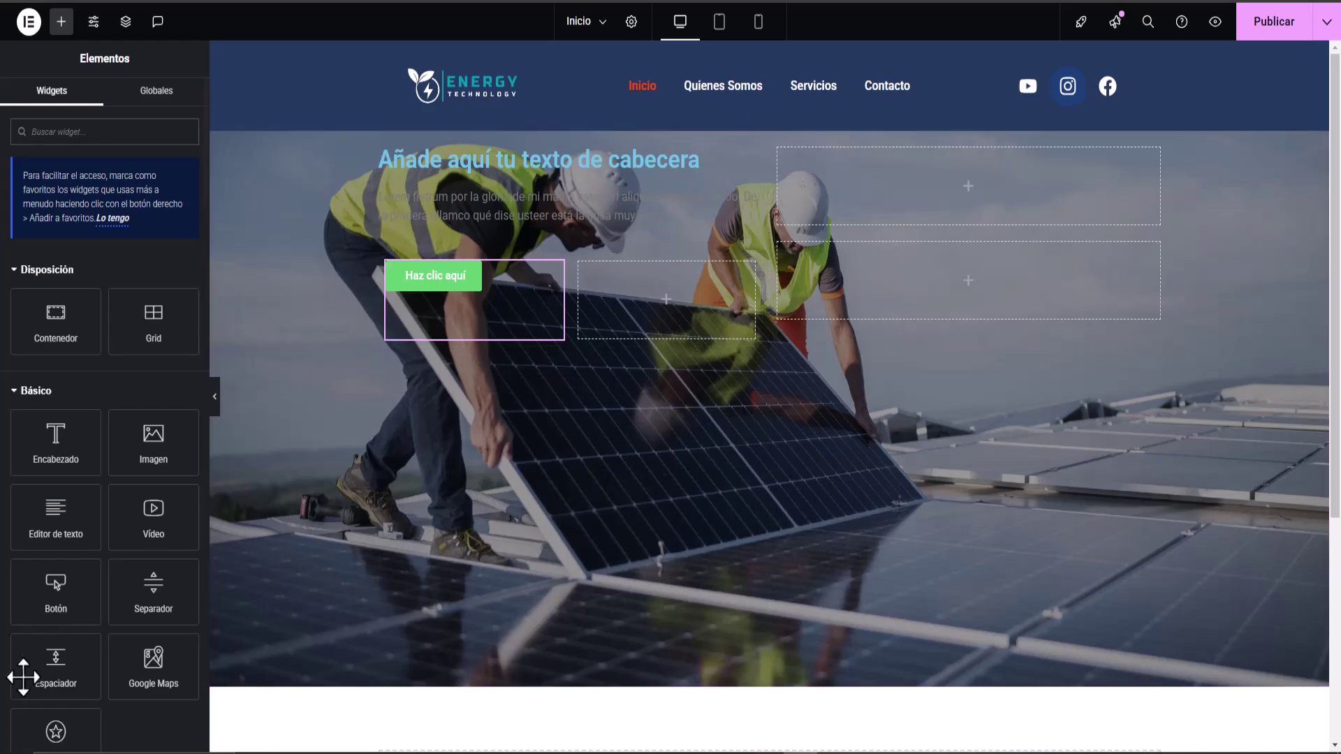
pyautogui.scroll(-1, 21, 604)
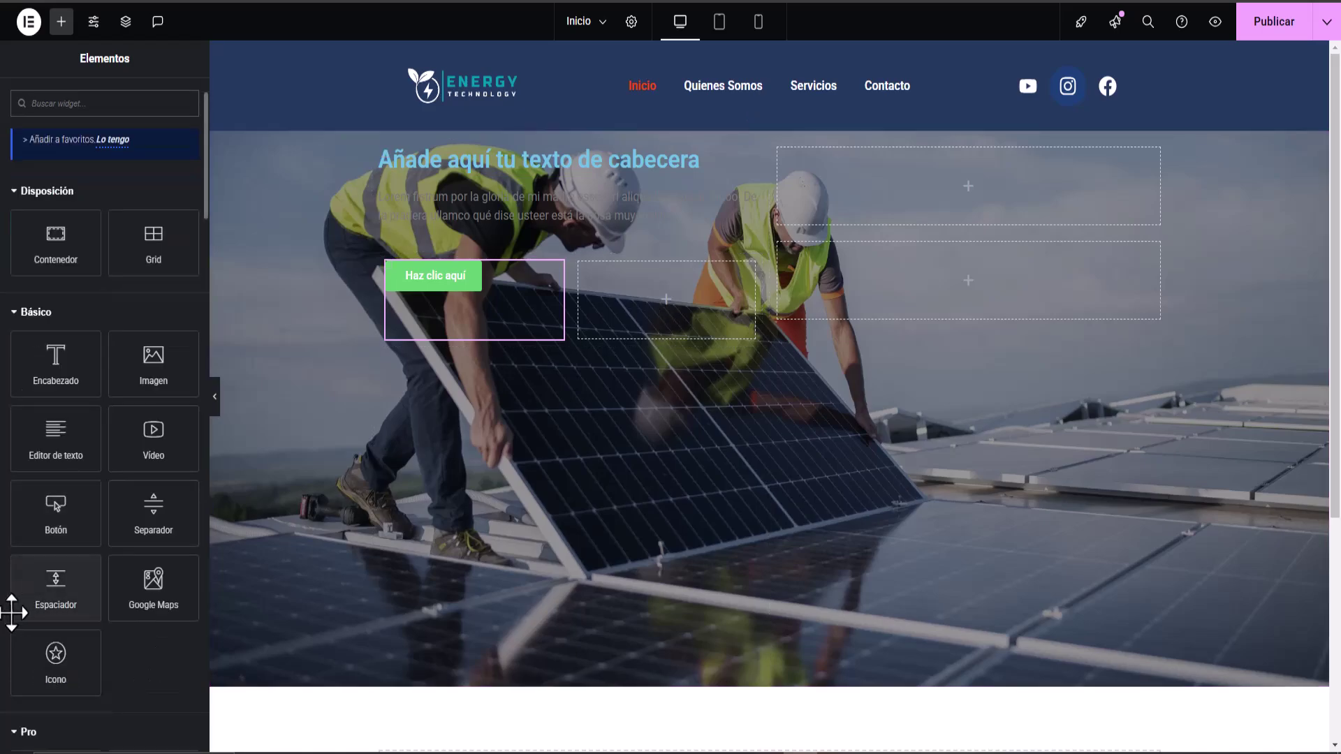
pyautogui.click(56, 662)
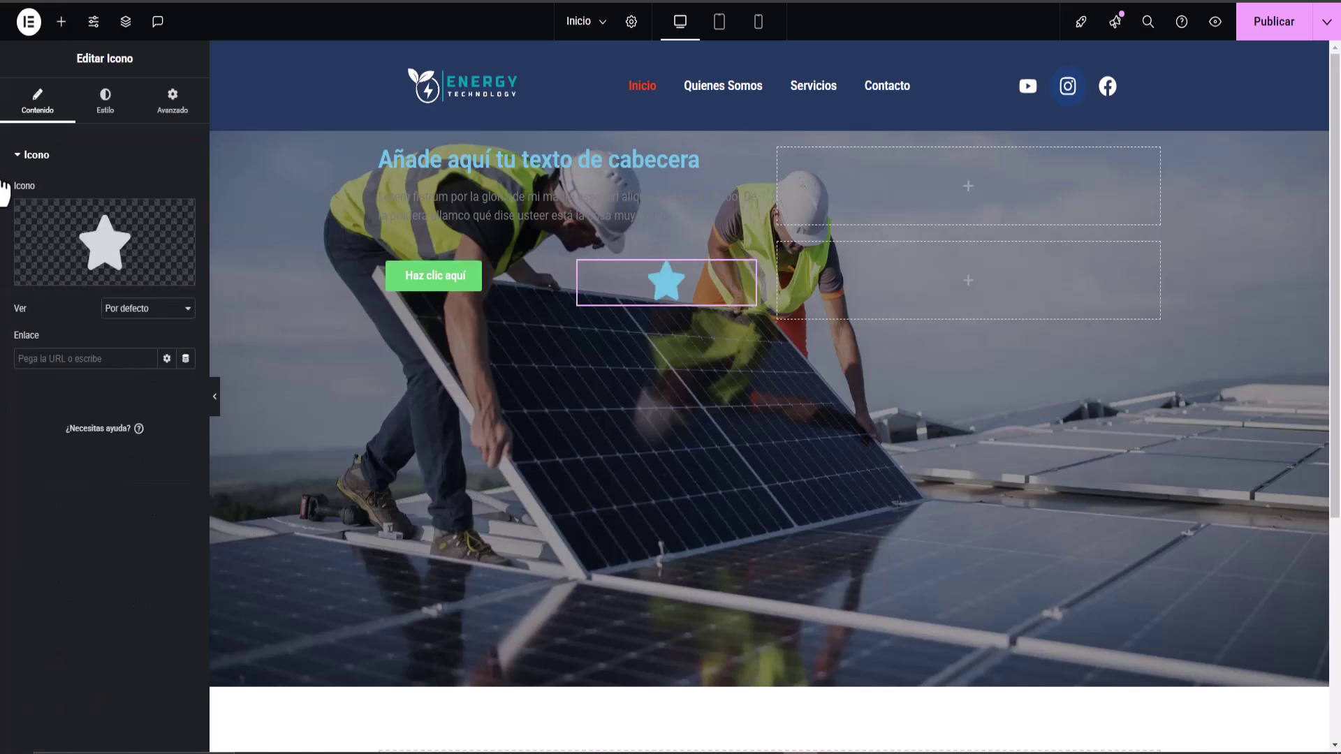
pyautogui.rightClick(744, 276)
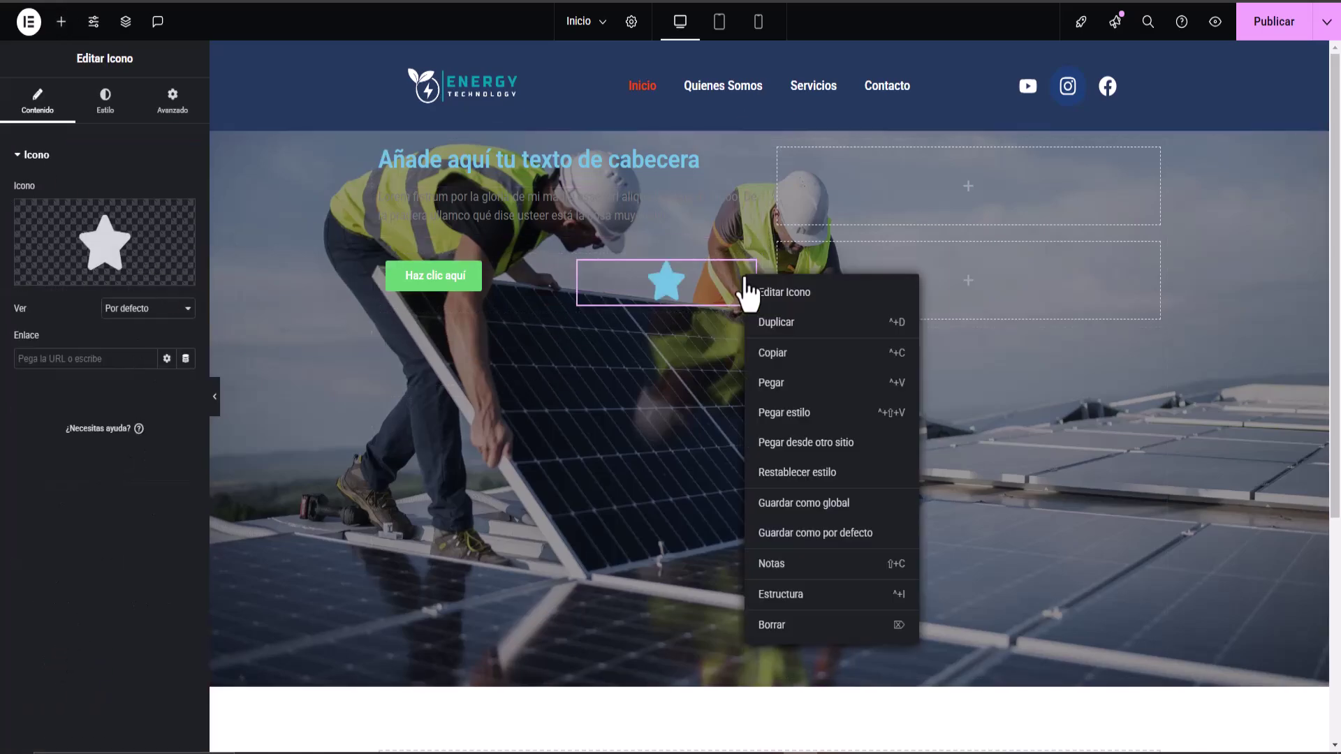
pyautogui.click(798, 626)
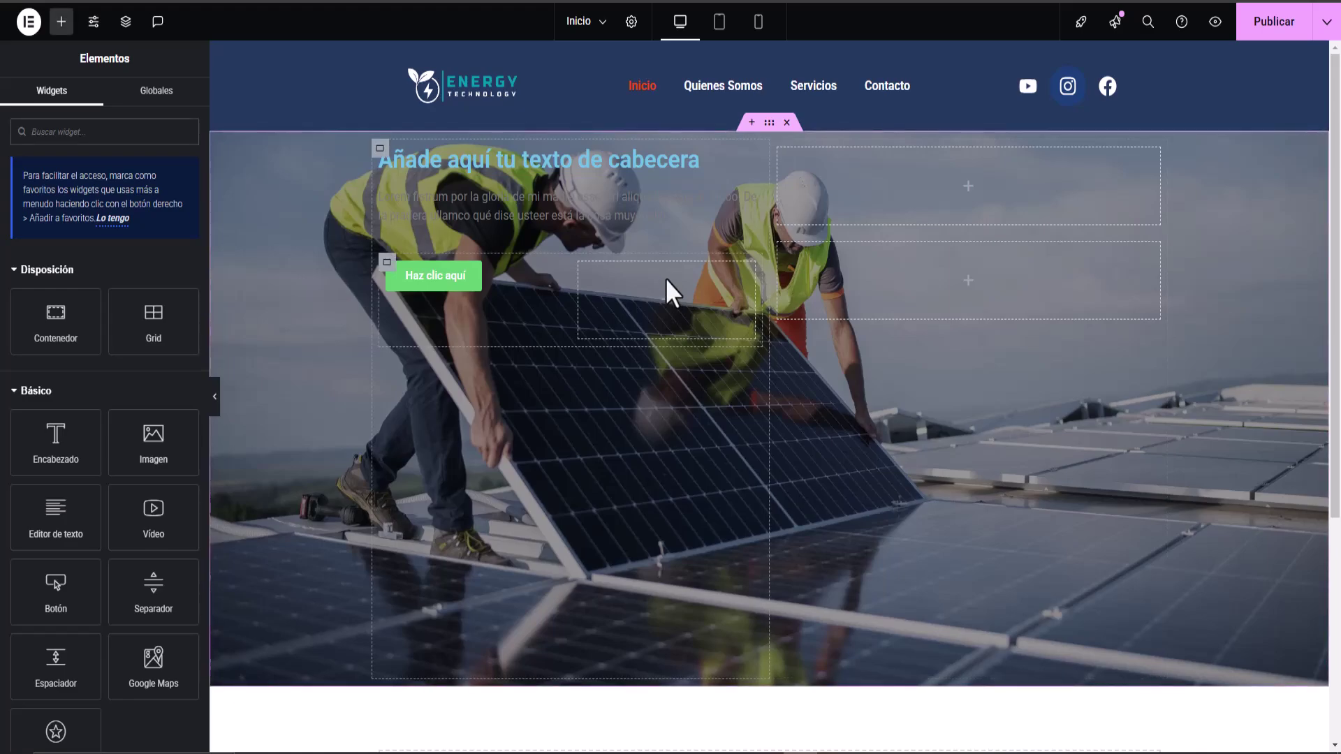
# Step: Place an icon list widget in the grid's second cell and remove its second and third items
pyautogui.scroll(-5, 35, 391)
pyautogui.scroll(-10, 12, 398)
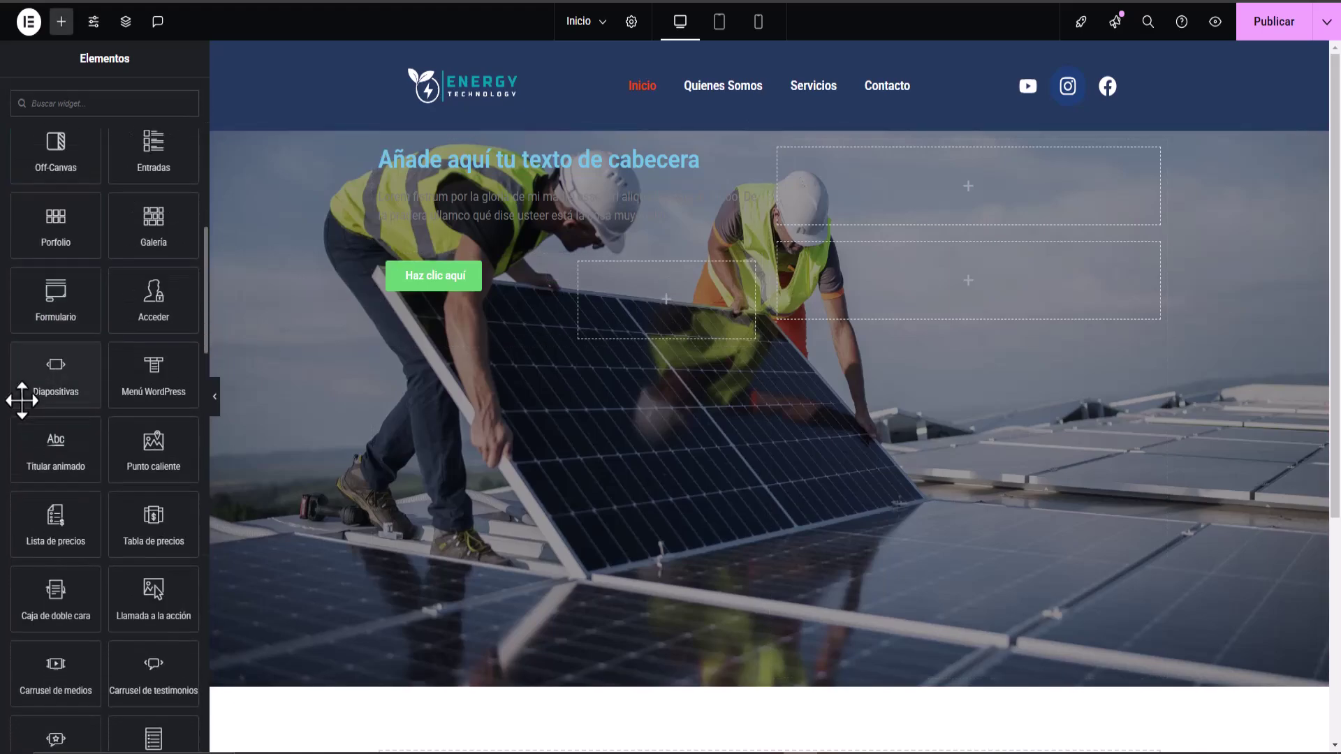
pyautogui.scroll(-8, 23, 401)
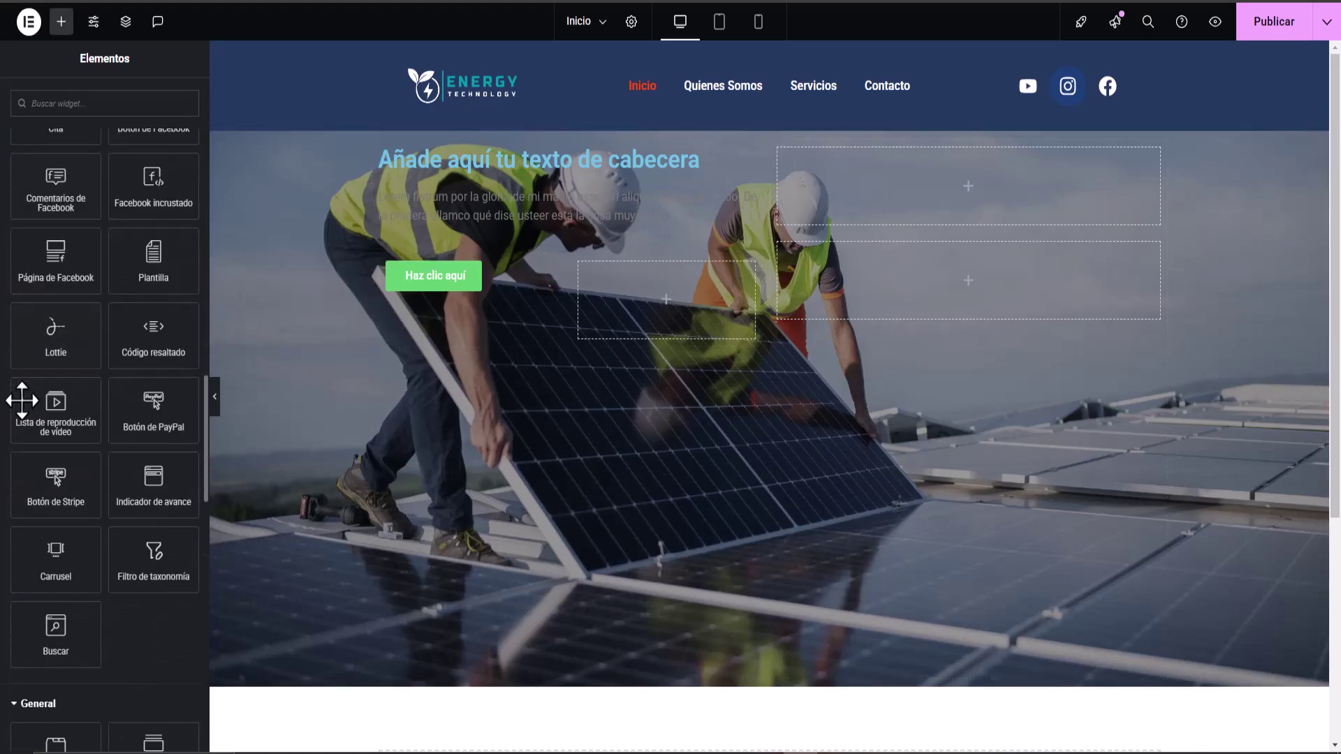
pyautogui.scroll(-3, 21, 401)
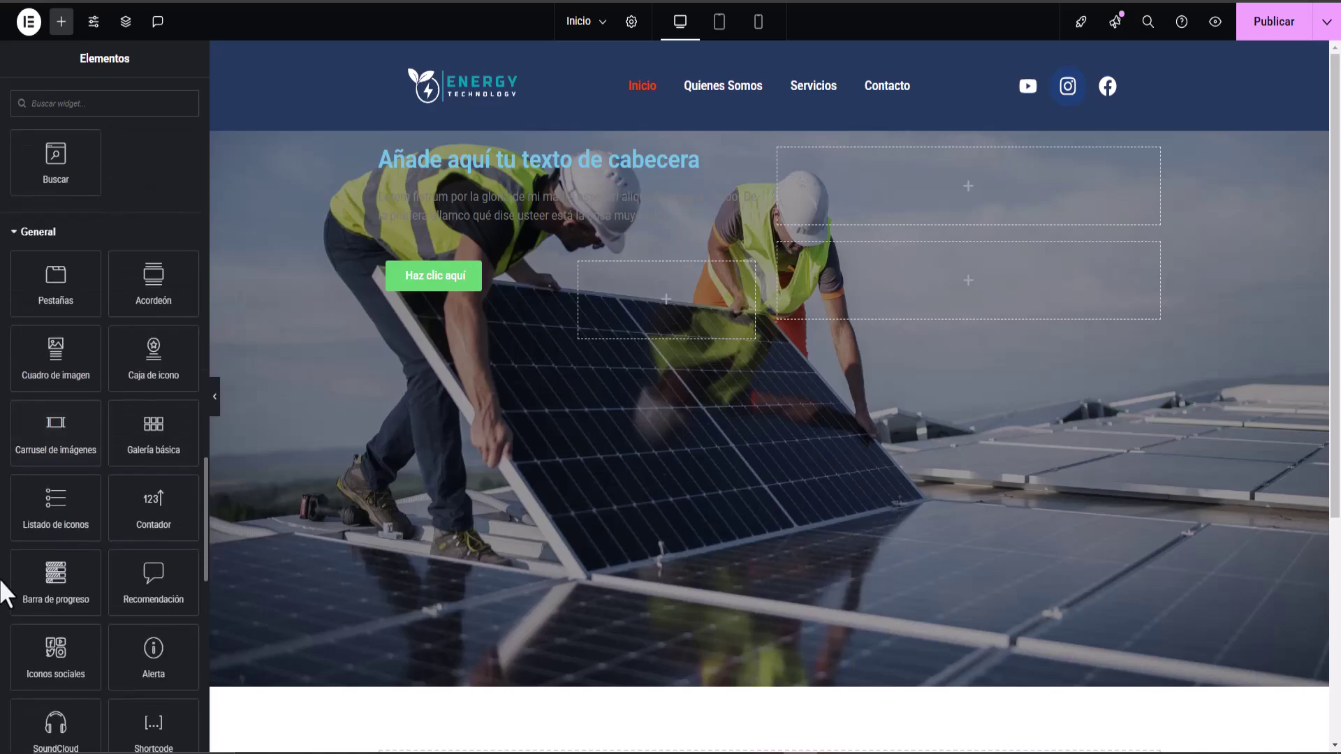
pyautogui.moveTo(67, 504); pyautogui.dragTo(663, 309)
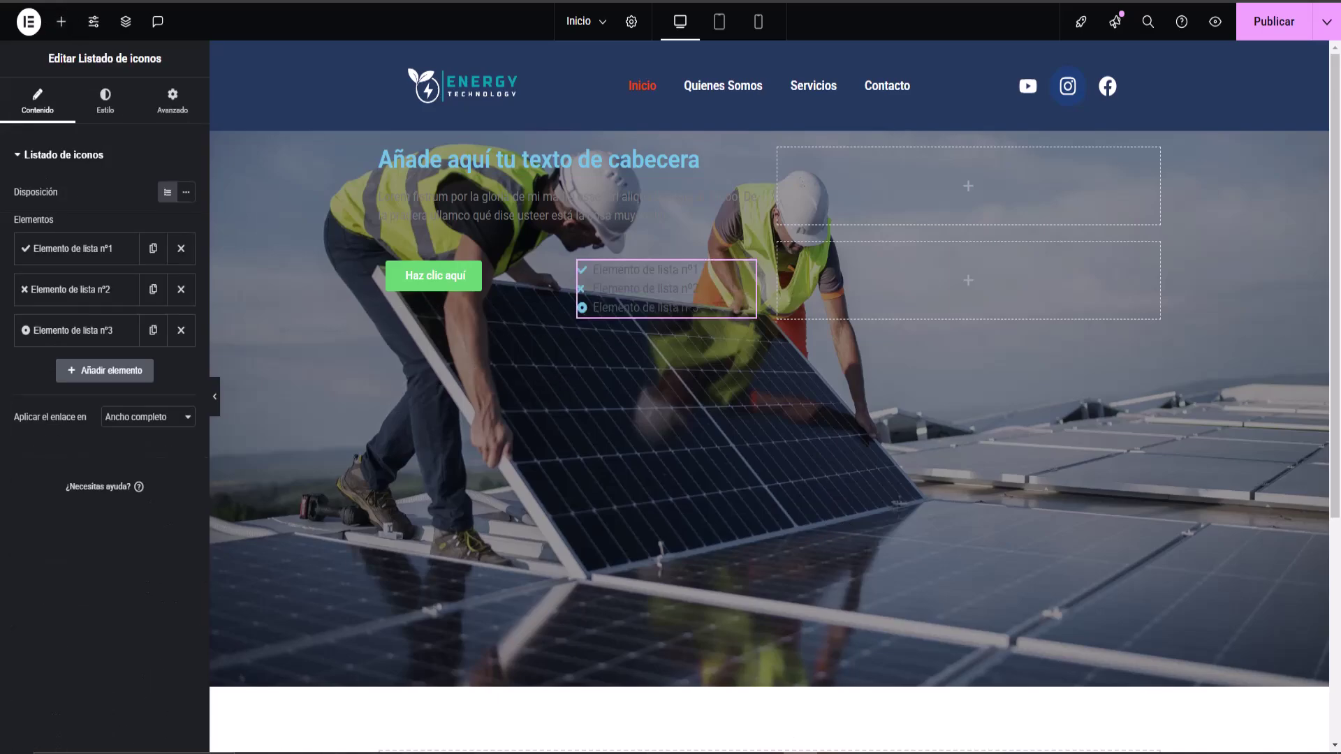
pyautogui.click(180, 289)
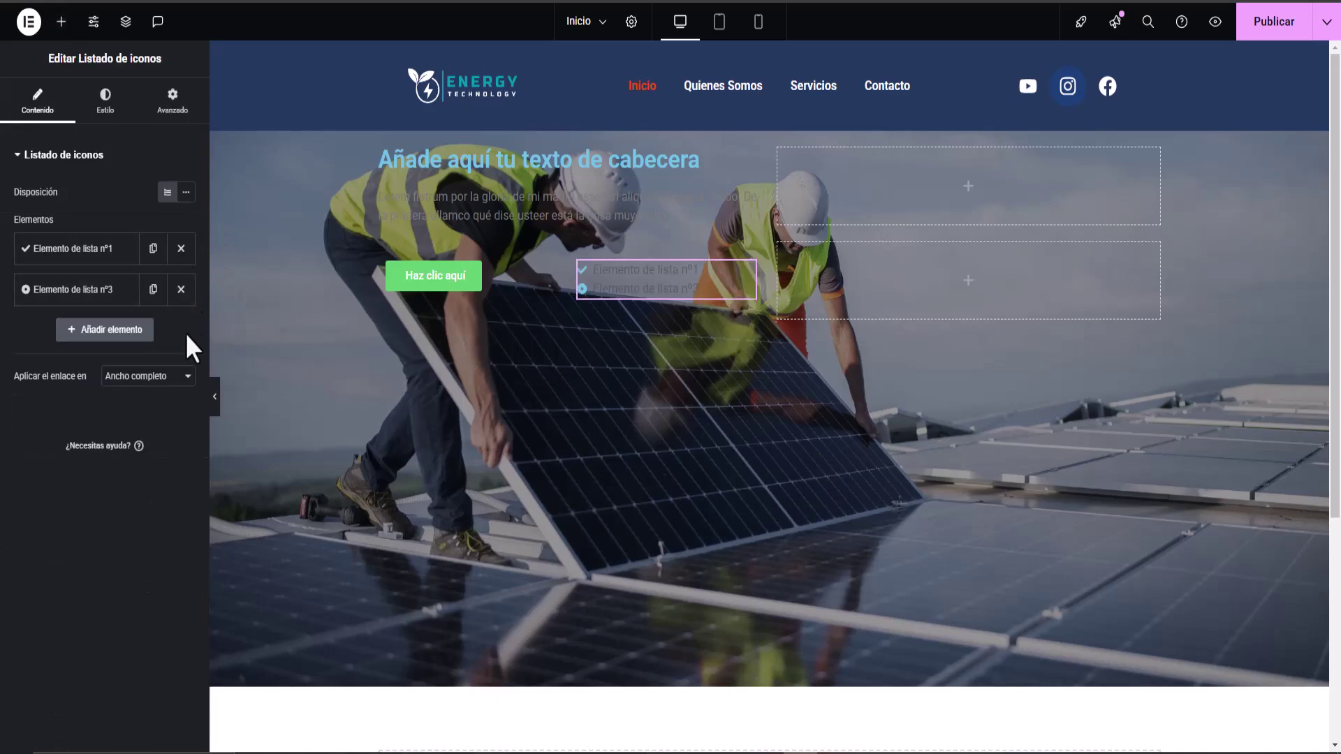
pyautogui.click(181, 289)
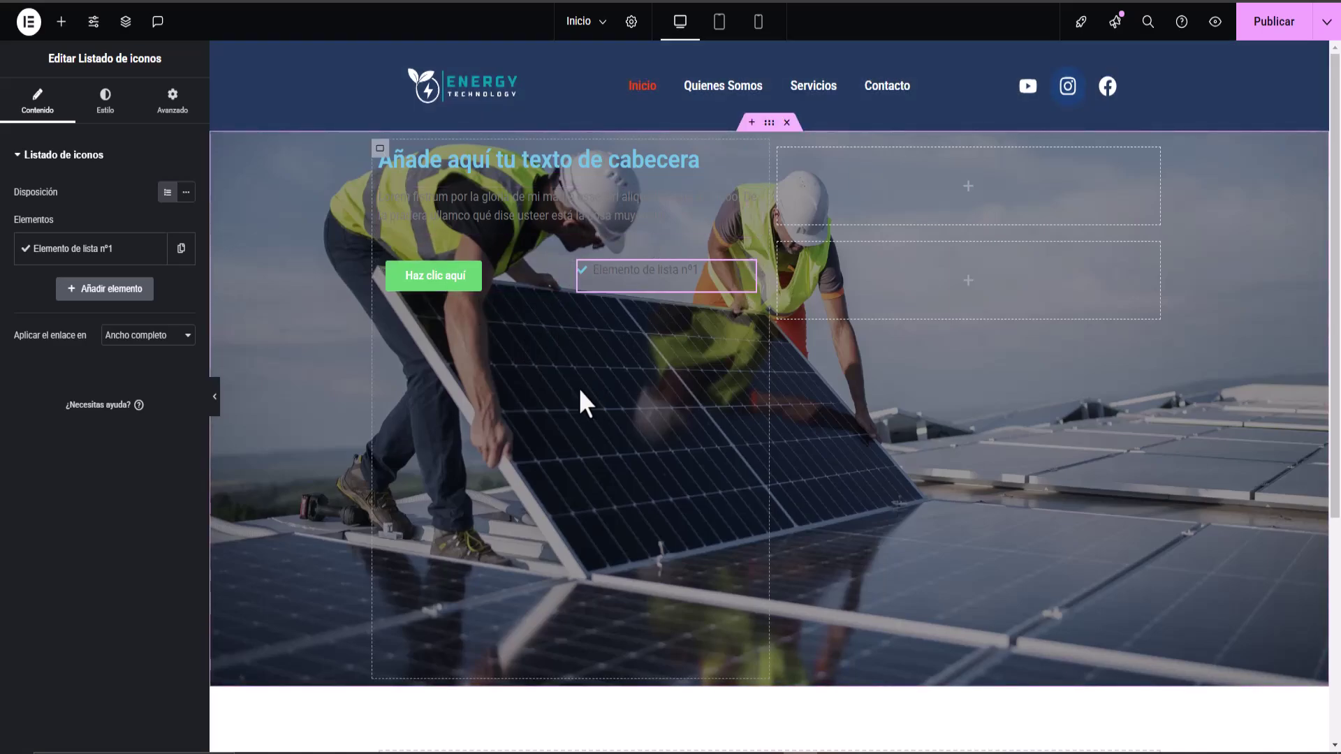
# Step: Add a spacer widget above the heading and set its space to 183 px
pyautogui.click(61, 21)
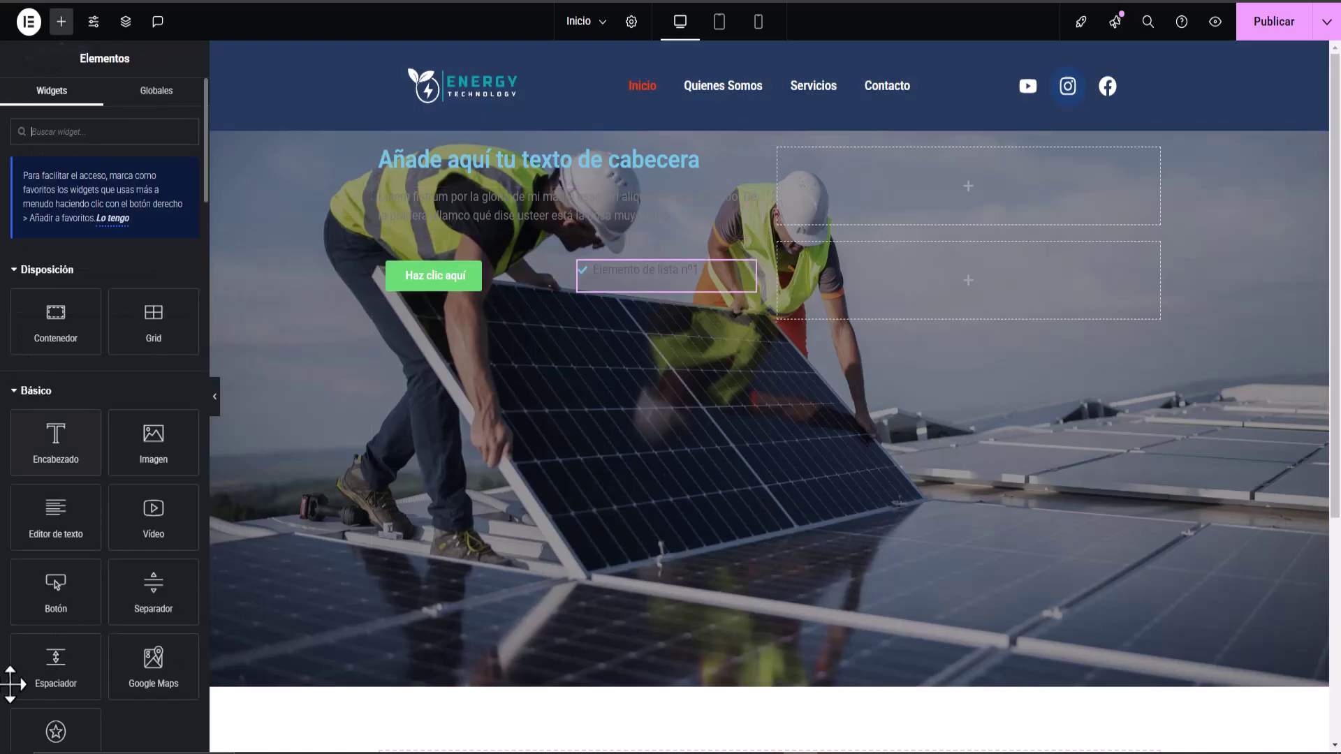
pyautogui.moveTo(53, 681); pyautogui.dragTo(546, 155)
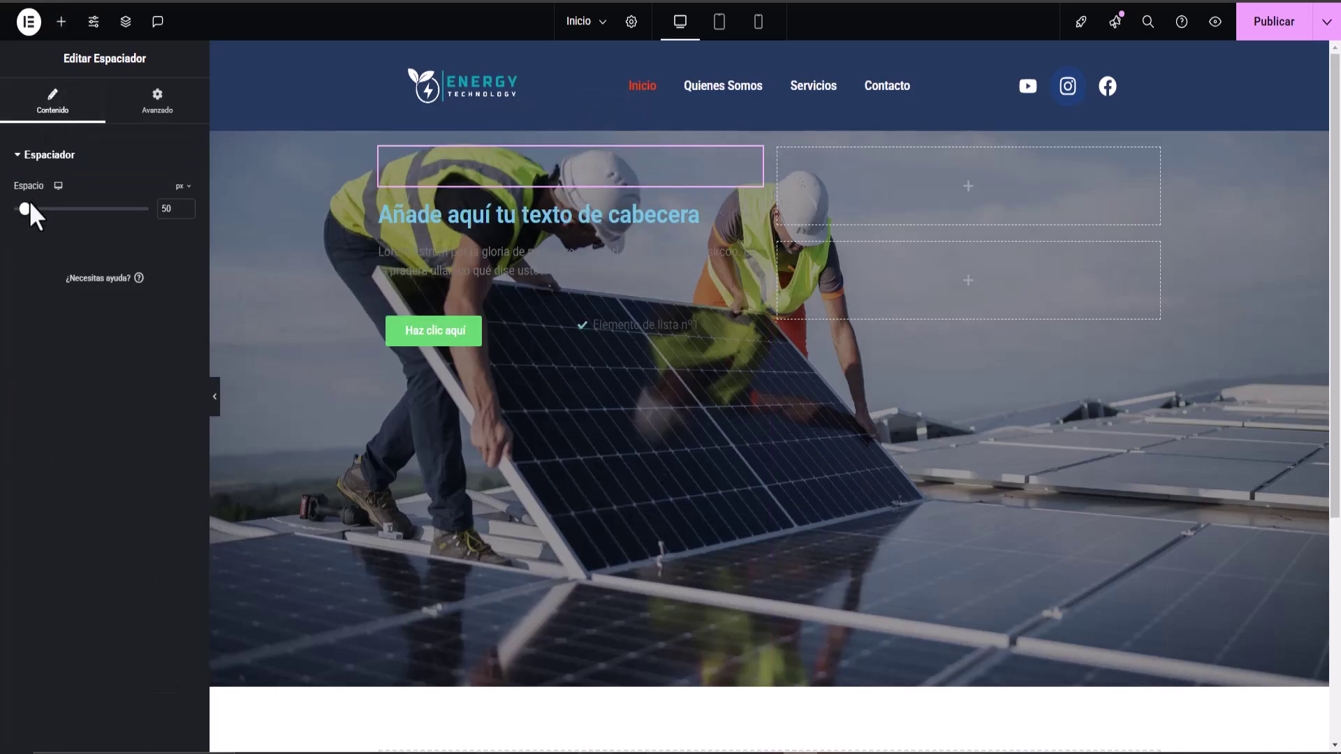
pyautogui.moveTo(25, 210); pyautogui.dragTo(54, 209)
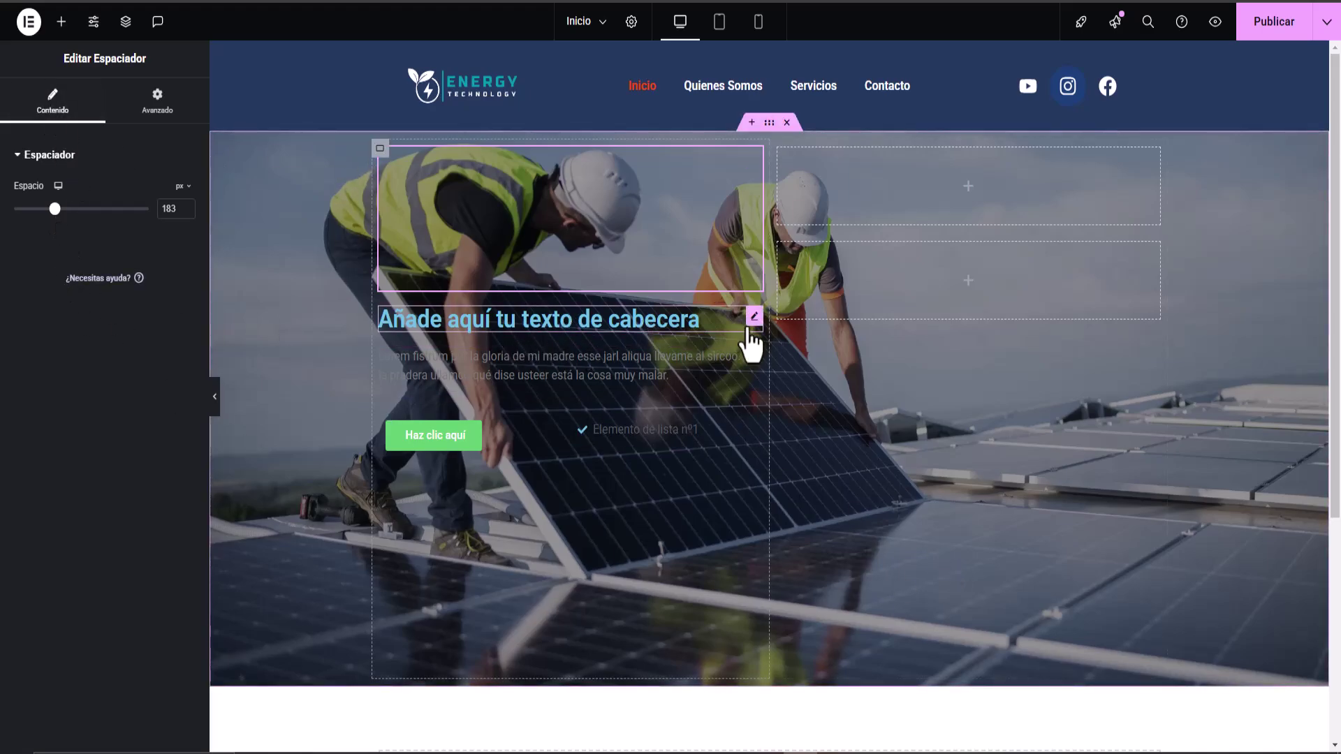
# Step: Replace the heading's title with "Ahorra con Energía Solar y Cuida el Planeta"
pyautogui.click(592, 326)
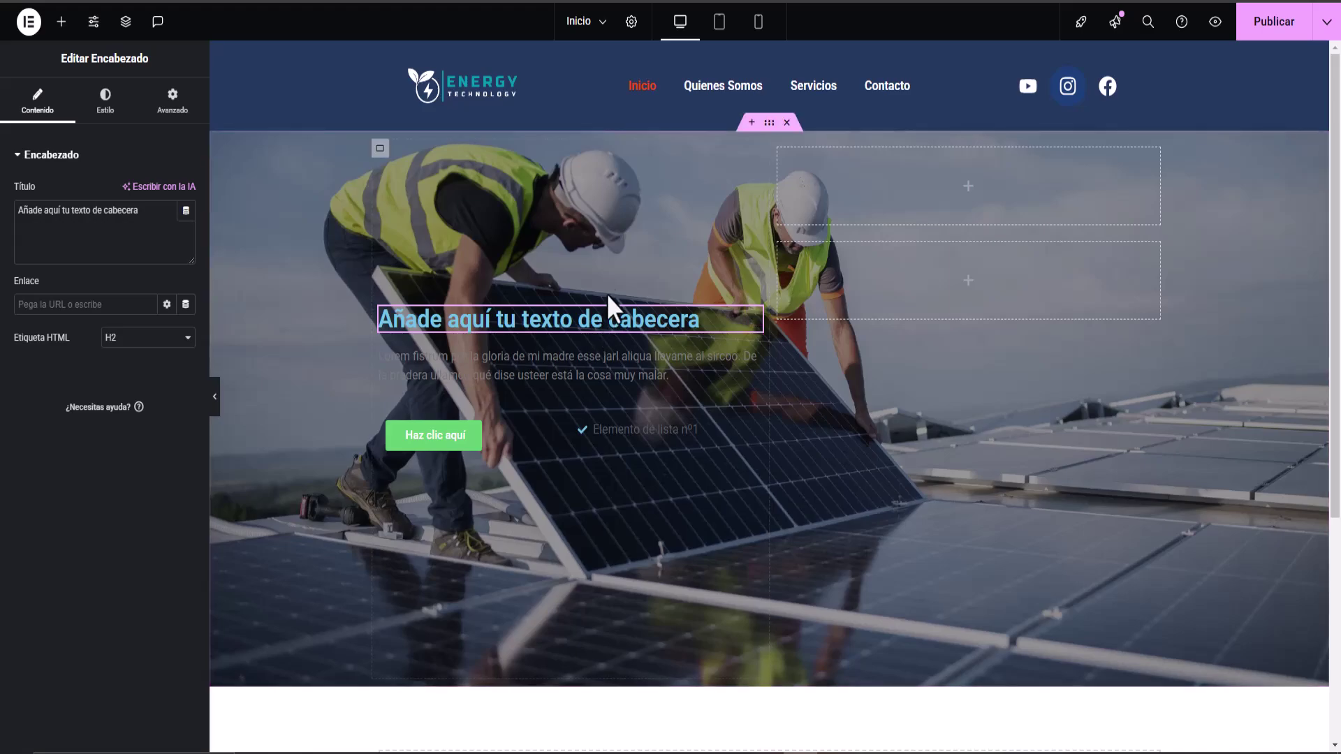
pyautogui.moveTo(147, 211); pyautogui.dragTo(14, 213)
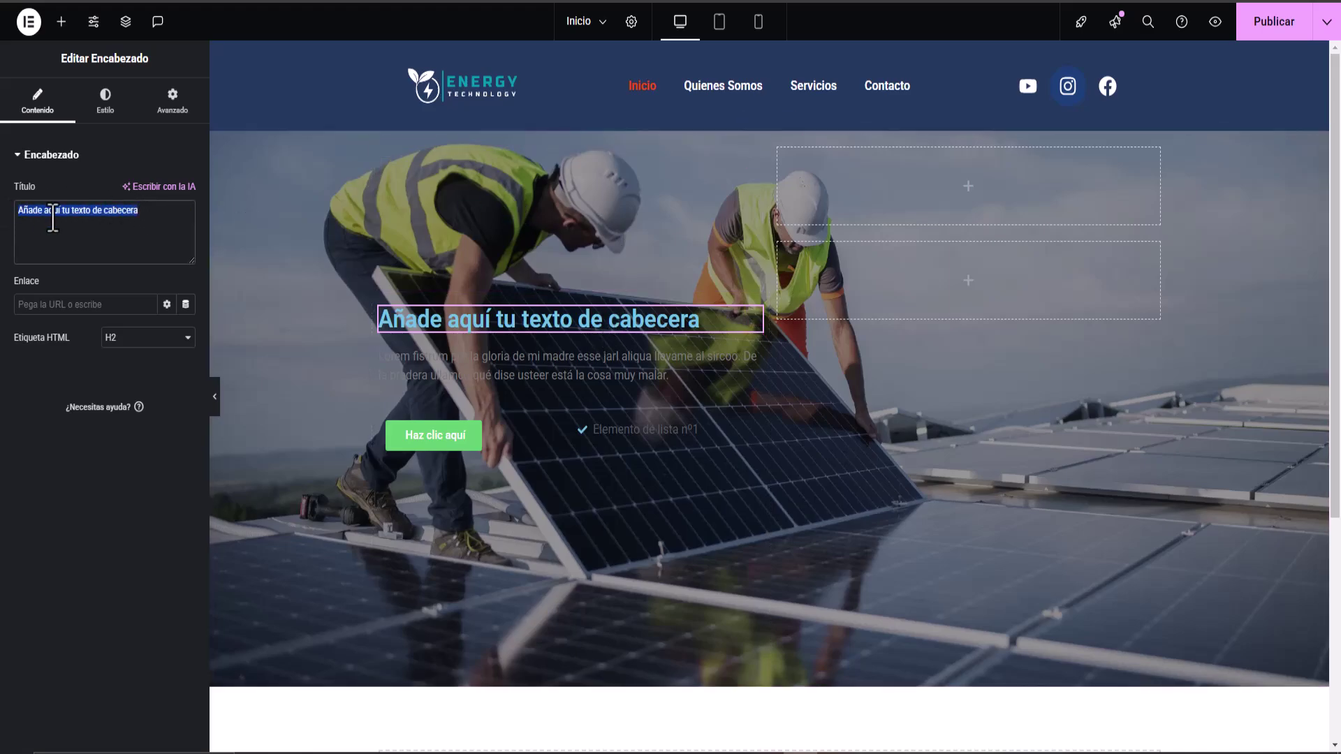
pyautogui.rightClick(58, 215)
pyautogui.click(99, 300)
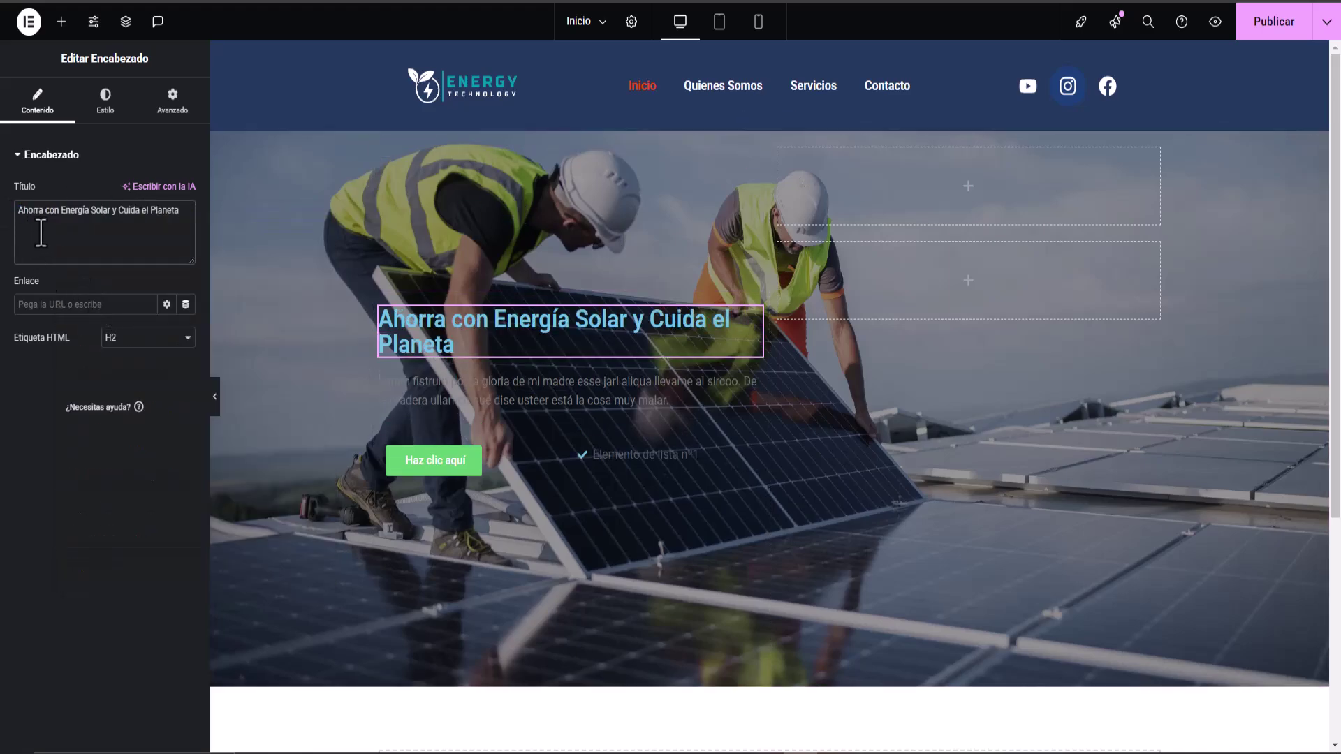
# Step: Set the heading's text color to white (#FFFFFF)
pyautogui.click(101, 101)
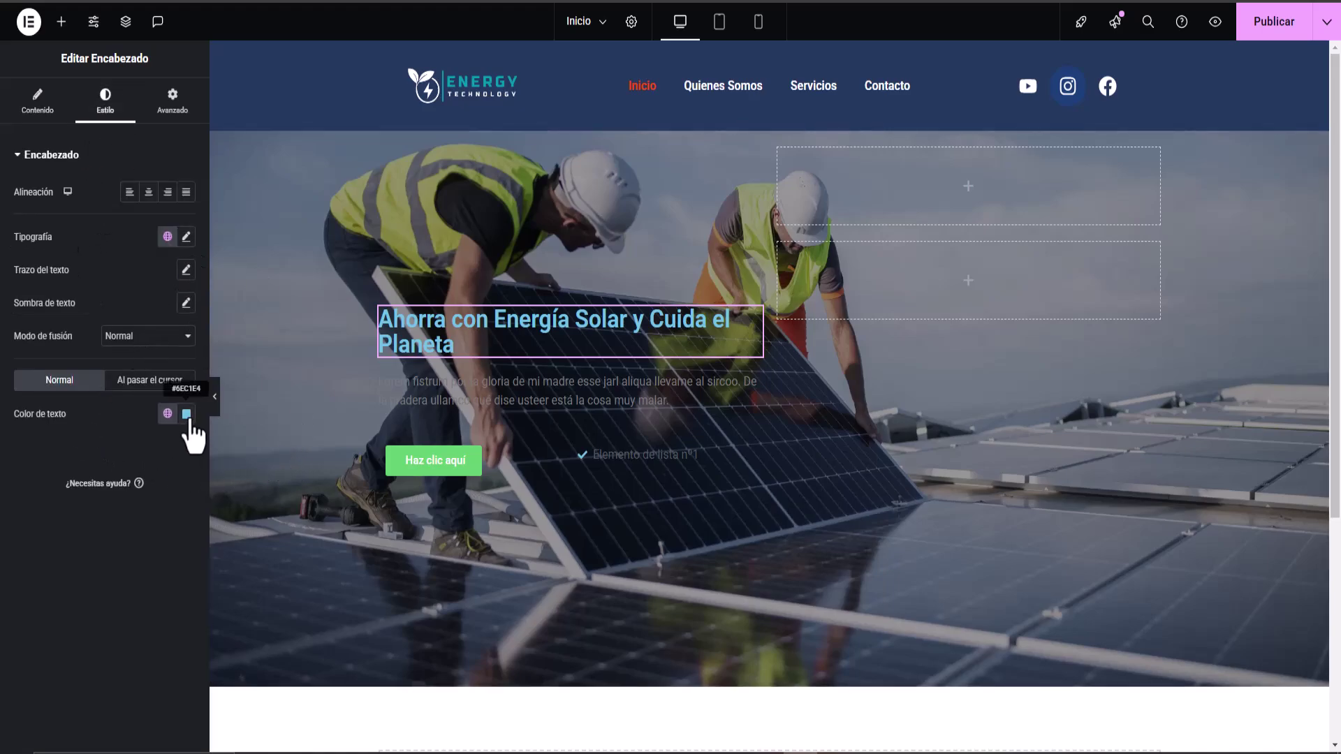
pyautogui.click(185, 413)
pyautogui.moveTo(174, 488); pyautogui.dragTo(49, 455)
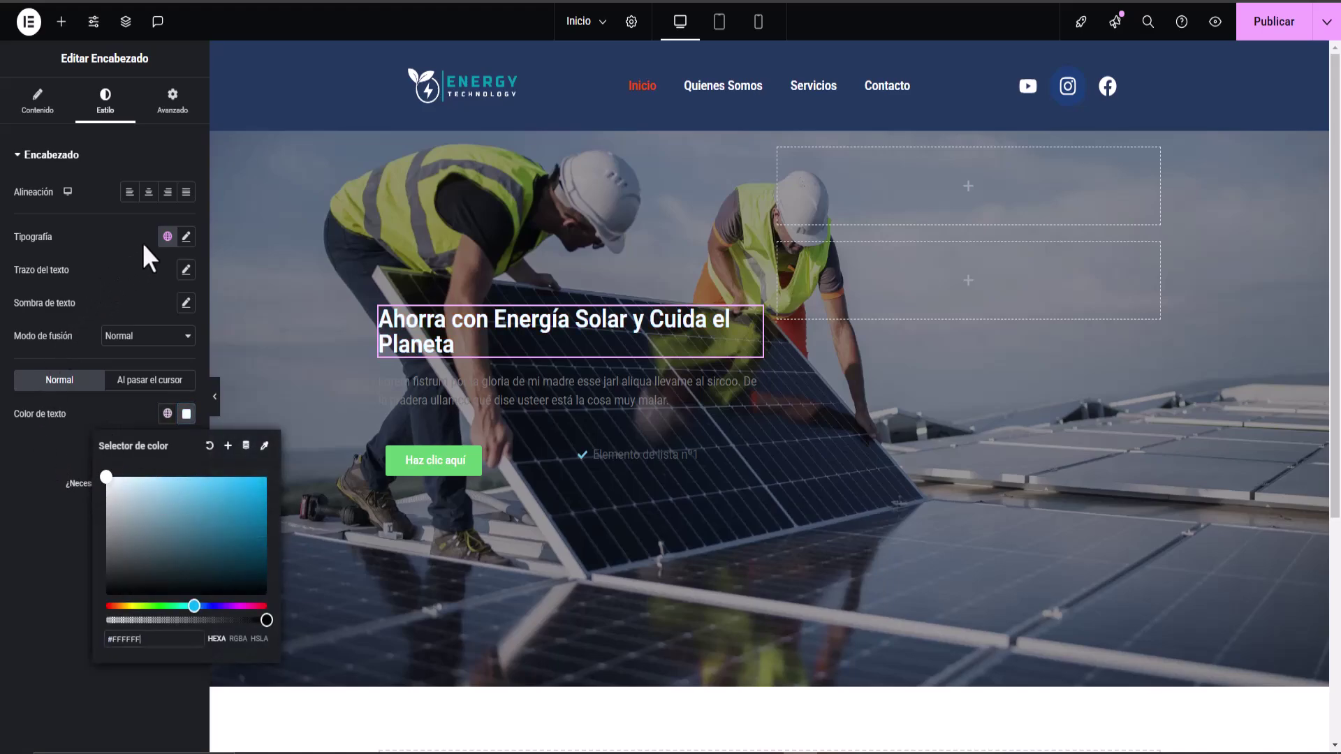
# Step: Change the heading's font family to Roboto Flex
pyautogui.click(187, 238)
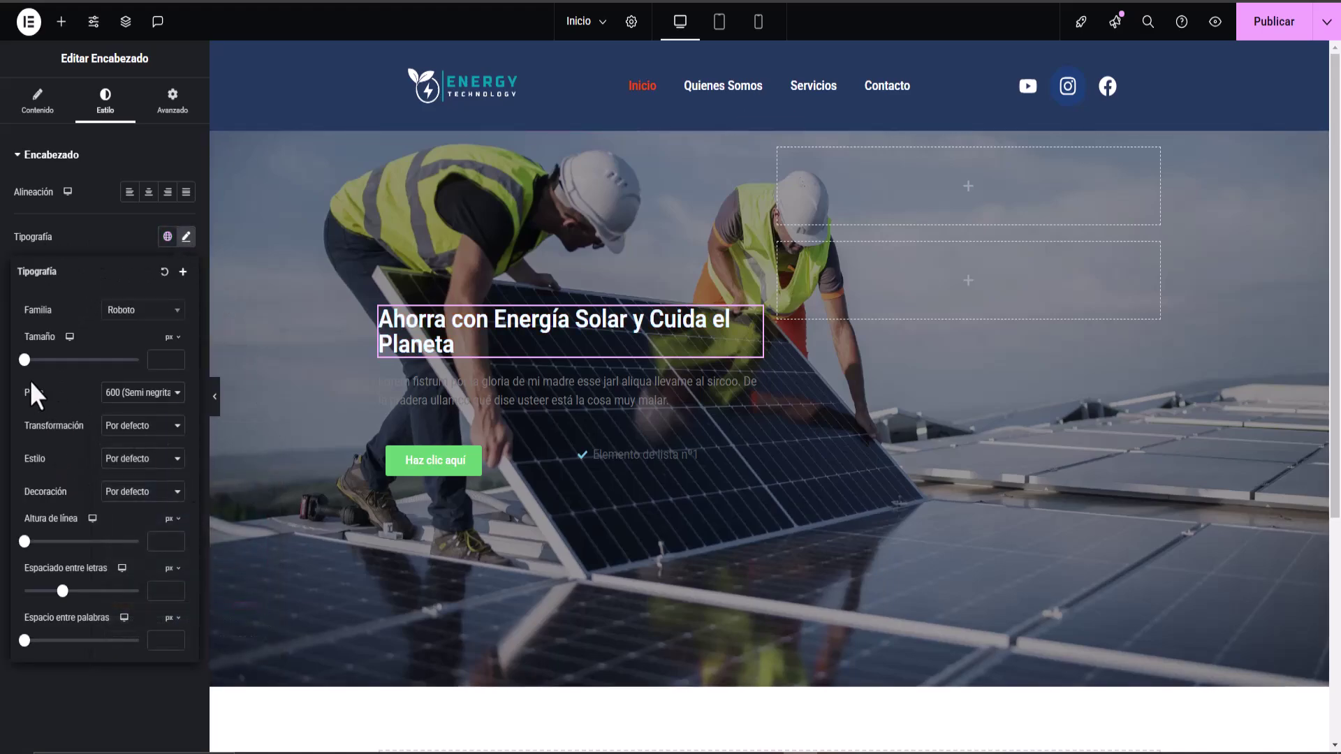
pyautogui.click(141, 314)
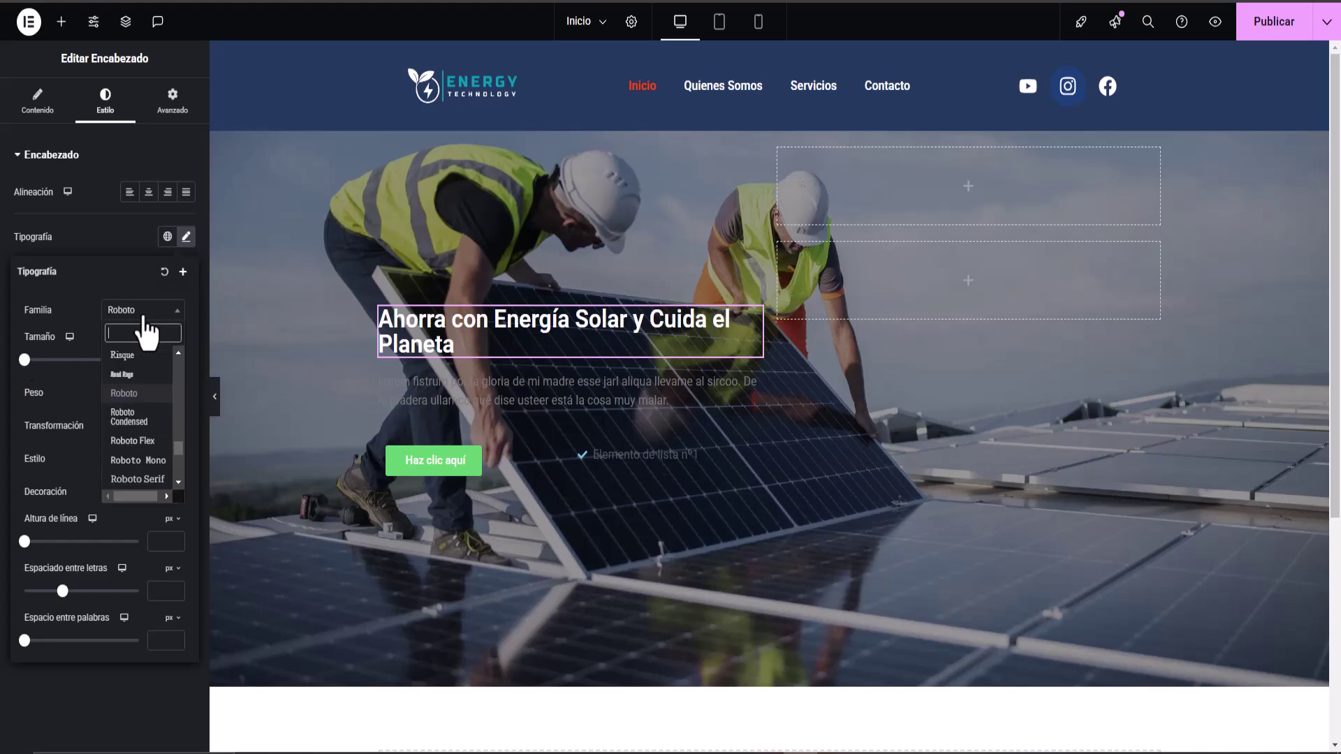
pyautogui.click(149, 442)
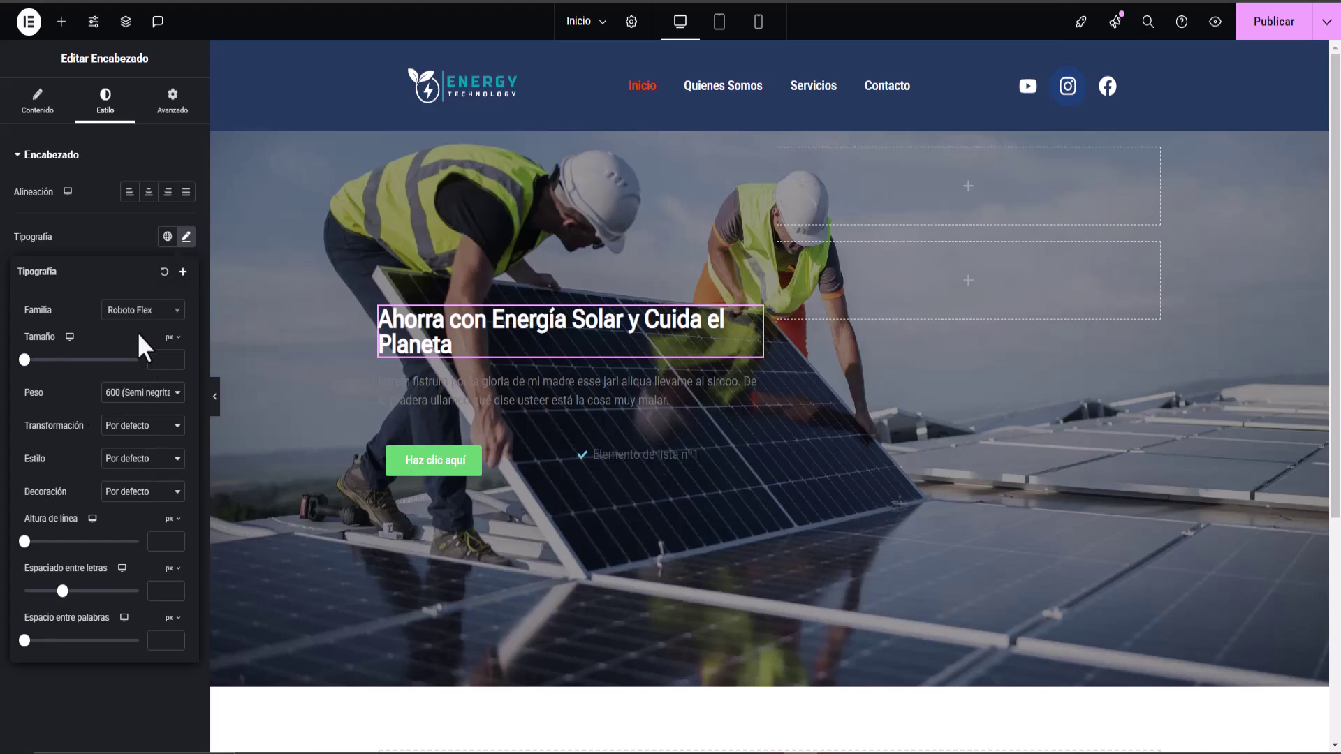
pyautogui.click(172, 319)
pyautogui.scroll(-1, 140, 429)
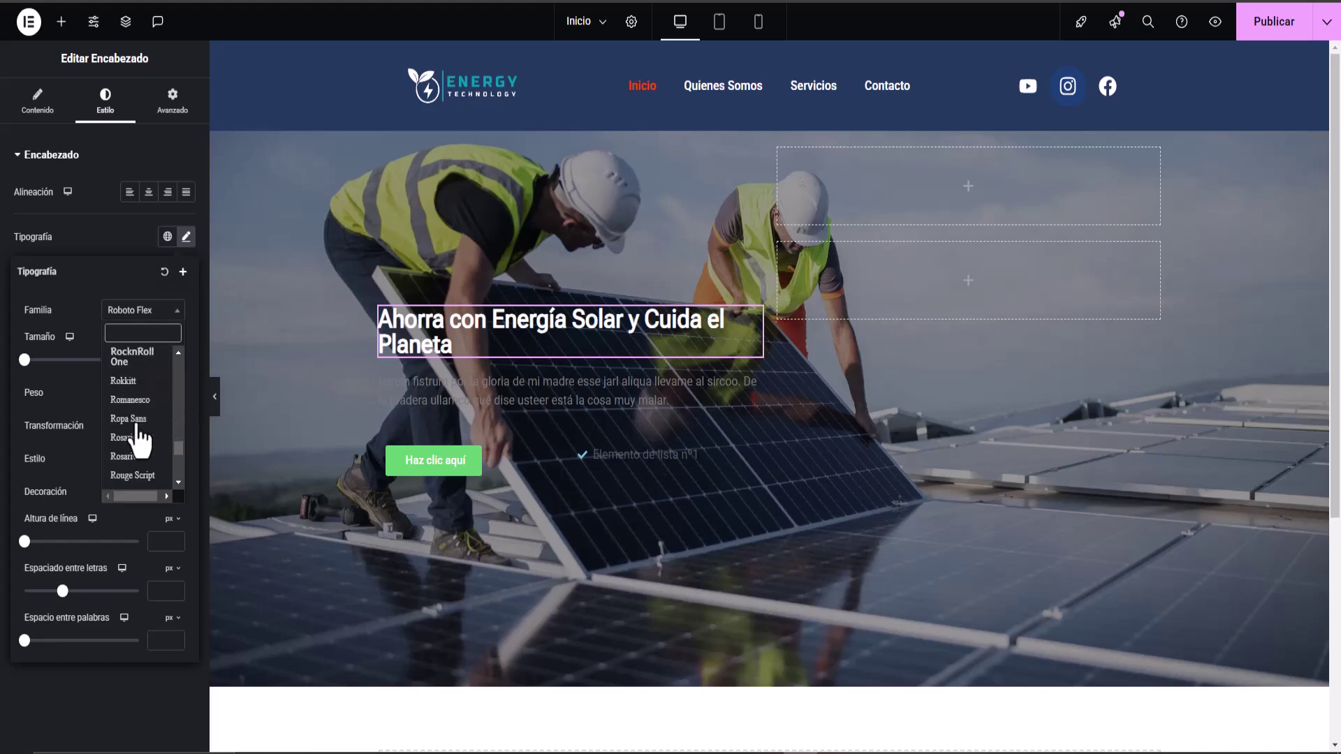
pyautogui.scroll(-2, 147, 426)
pyautogui.scroll(5, 154, 391)
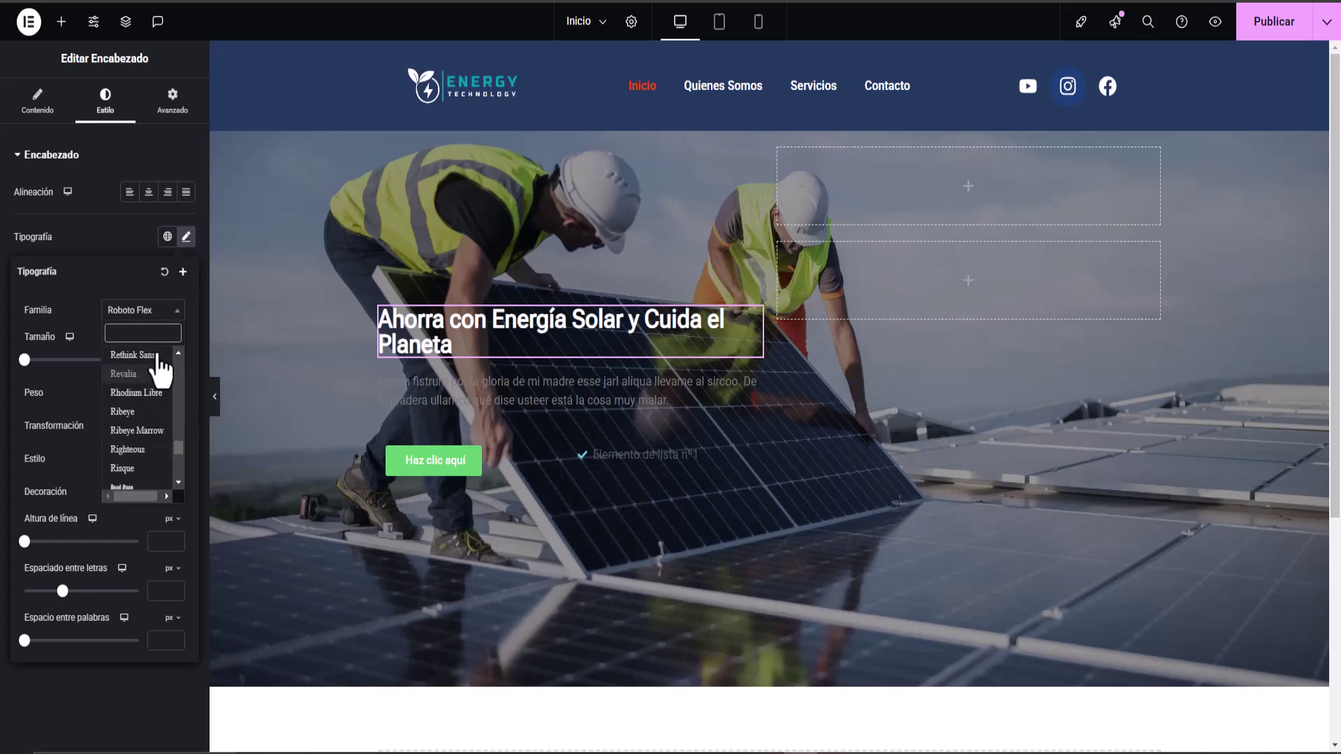
pyautogui.click(108, 272)
# Step: Set the heading's font size to 70 px and the space of the spacer above it to 121 px
pyautogui.moveTo(28, 360); pyautogui.dragTo(64, 361)
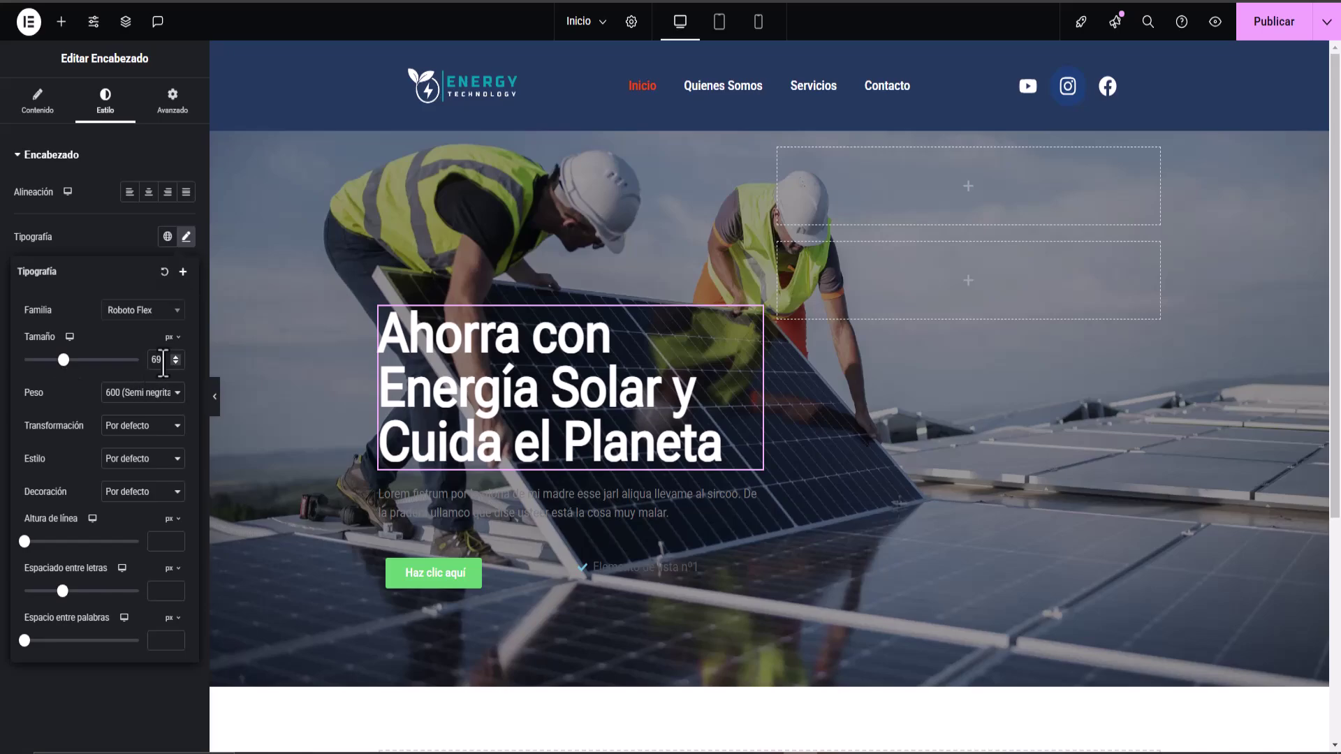
pyautogui.click(175, 357)
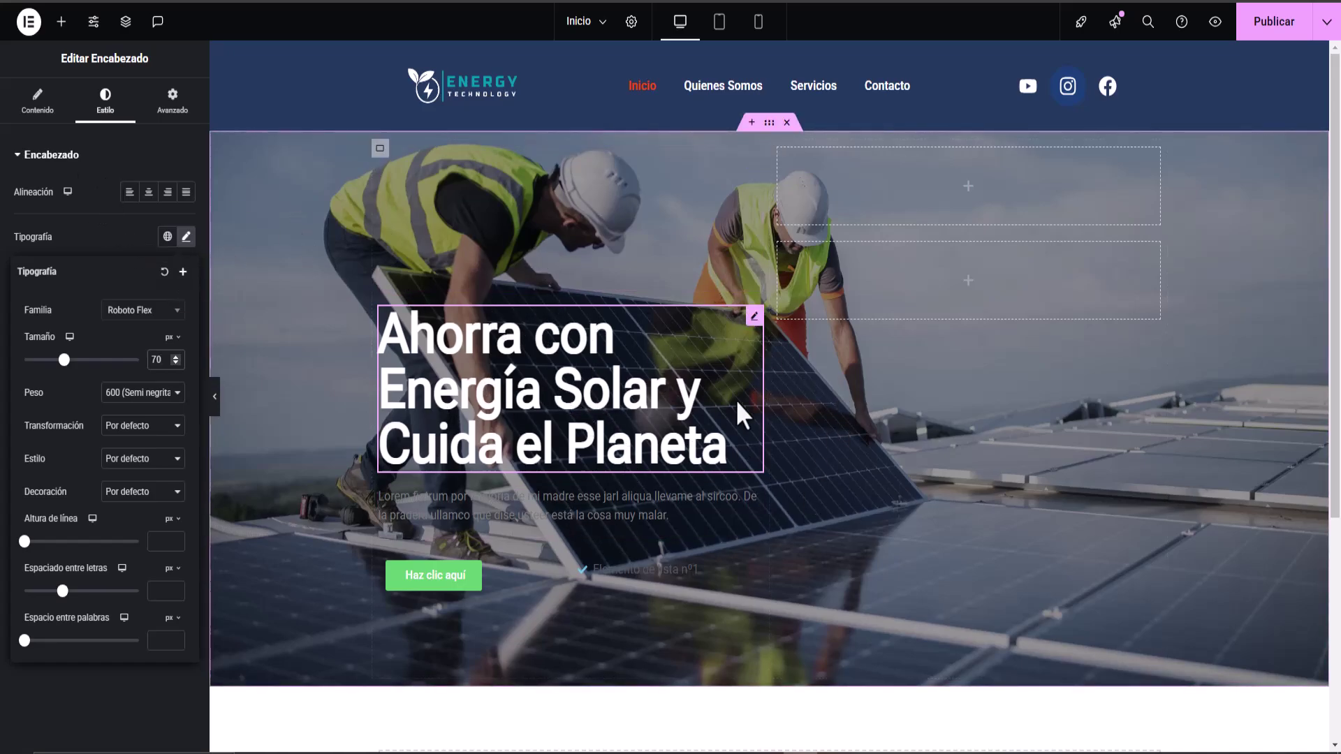
pyautogui.click(544, 257)
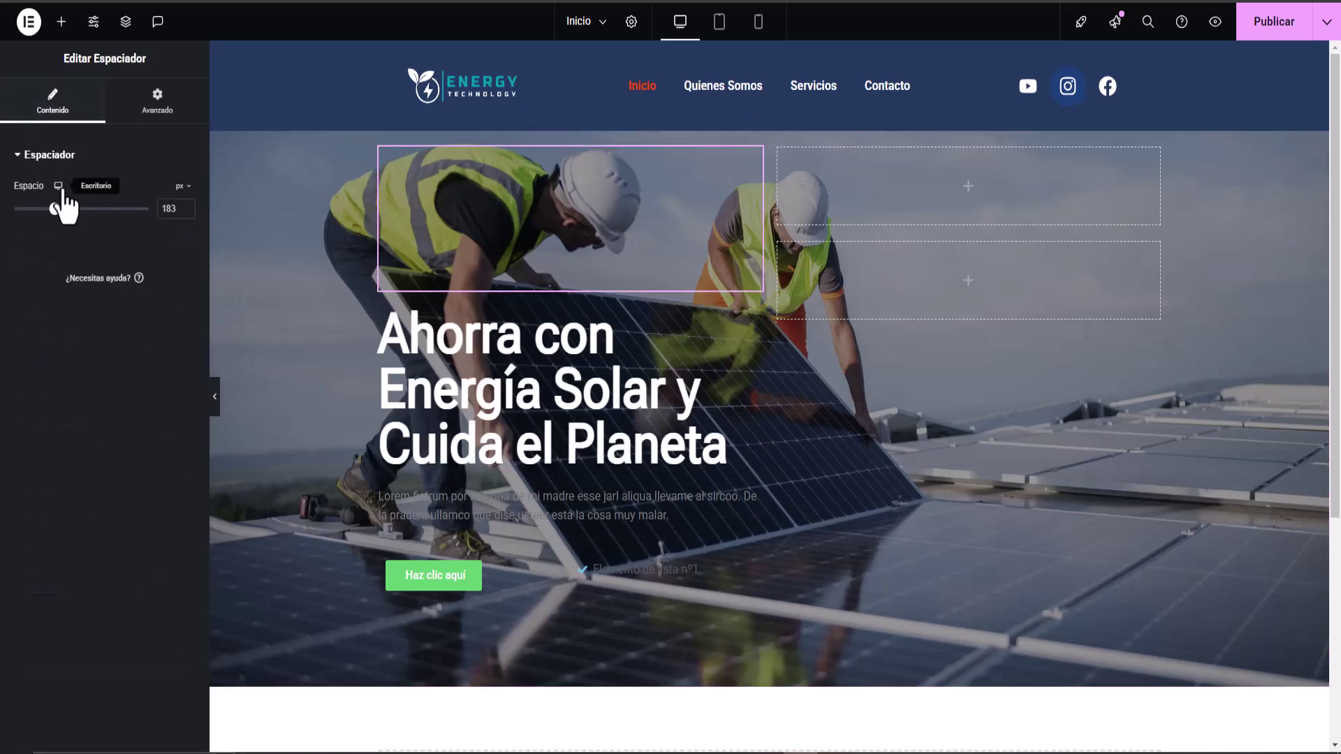
pyautogui.moveTo(57, 205); pyautogui.dragTo(41, 206)
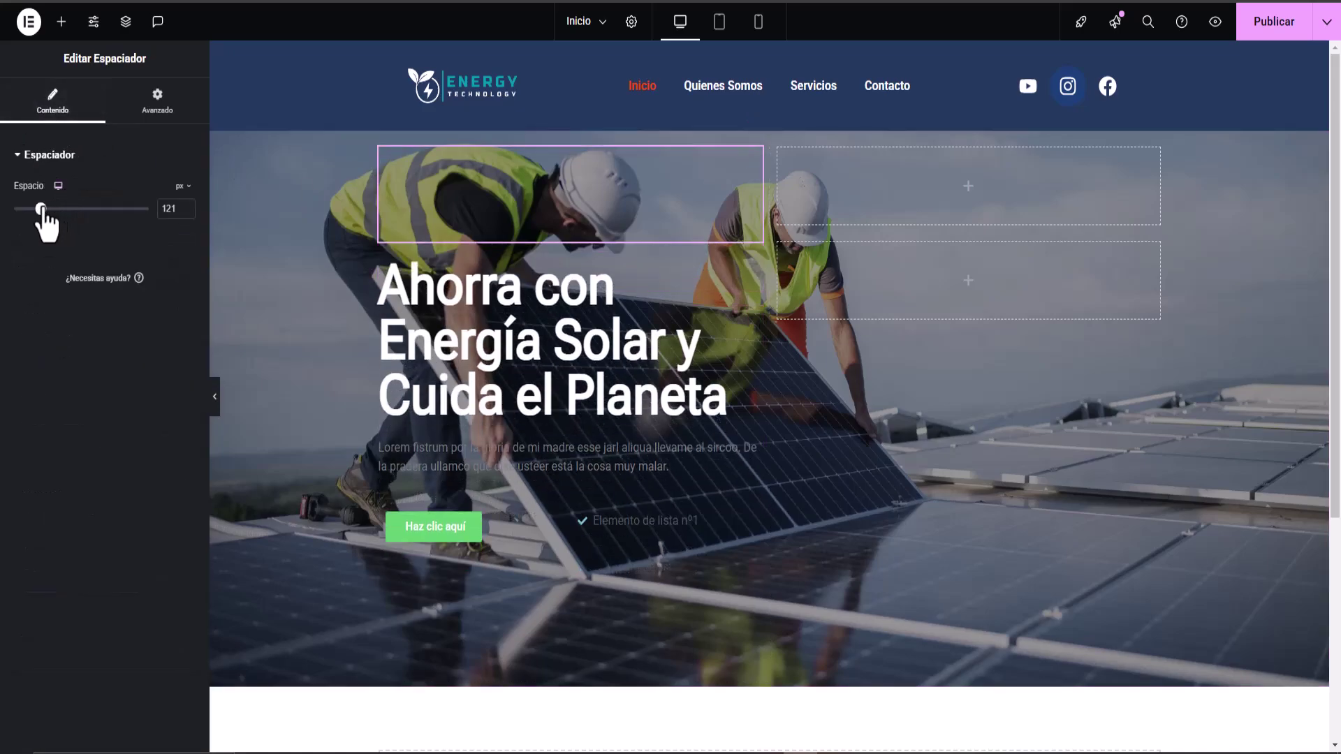
# Step: Replace the text below the heading with "Instalamos sistemas solares para hogares y negocios. Reduce tu factura de luz y sé parte del cambio."
pyautogui.click(583, 467)
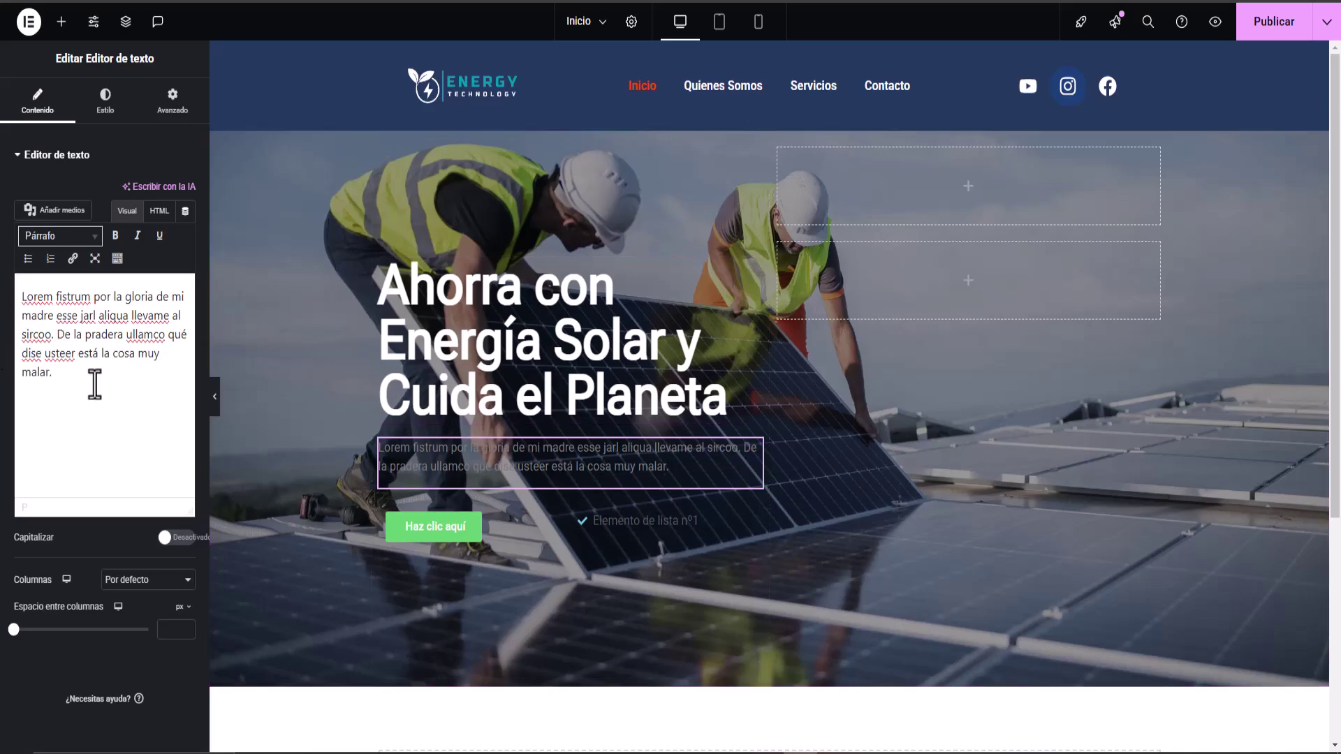
pyautogui.moveTo(63, 374); pyautogui.dragTo(3, 289)
pyautogui.rightClick(122, 323)
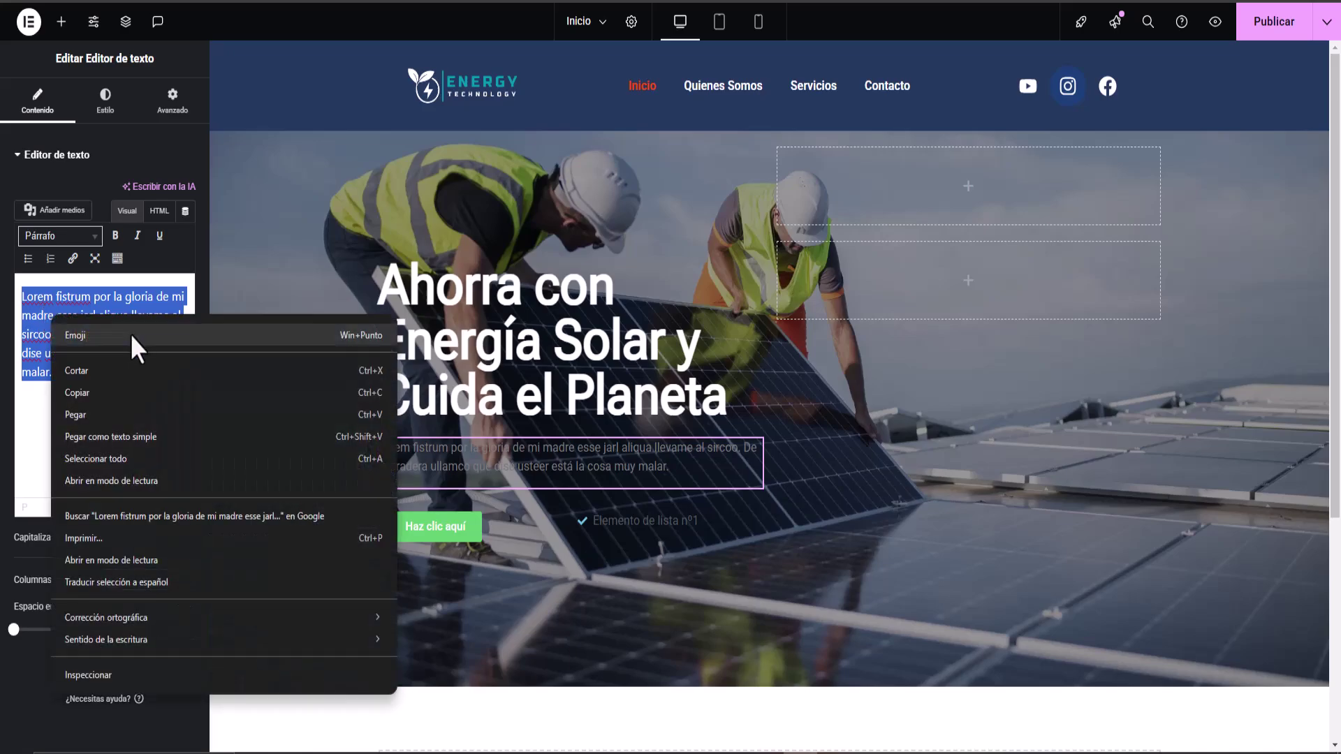
pyautogui.click(108, 414)
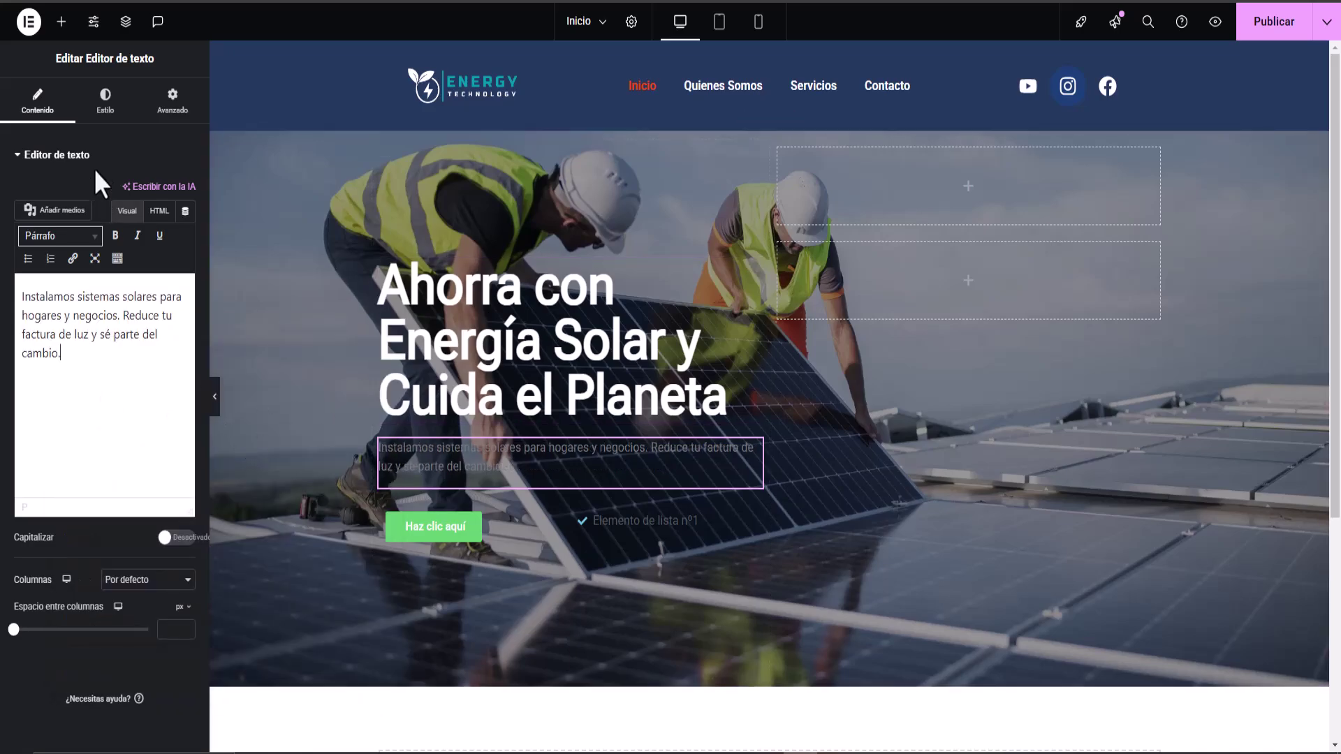
# Step: Set the text color of the paragraph below the heading to white
pyautogui.click(106, 111)
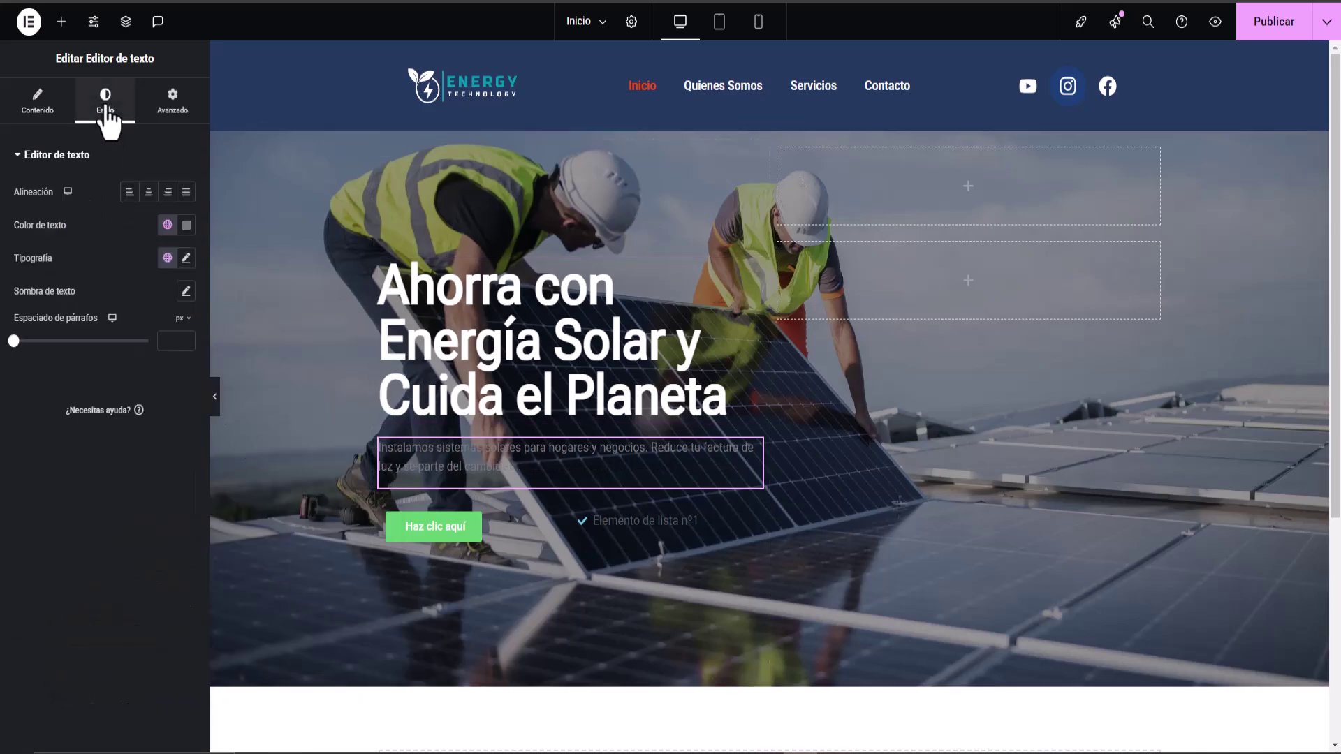
pyautogui.click(186, 225)
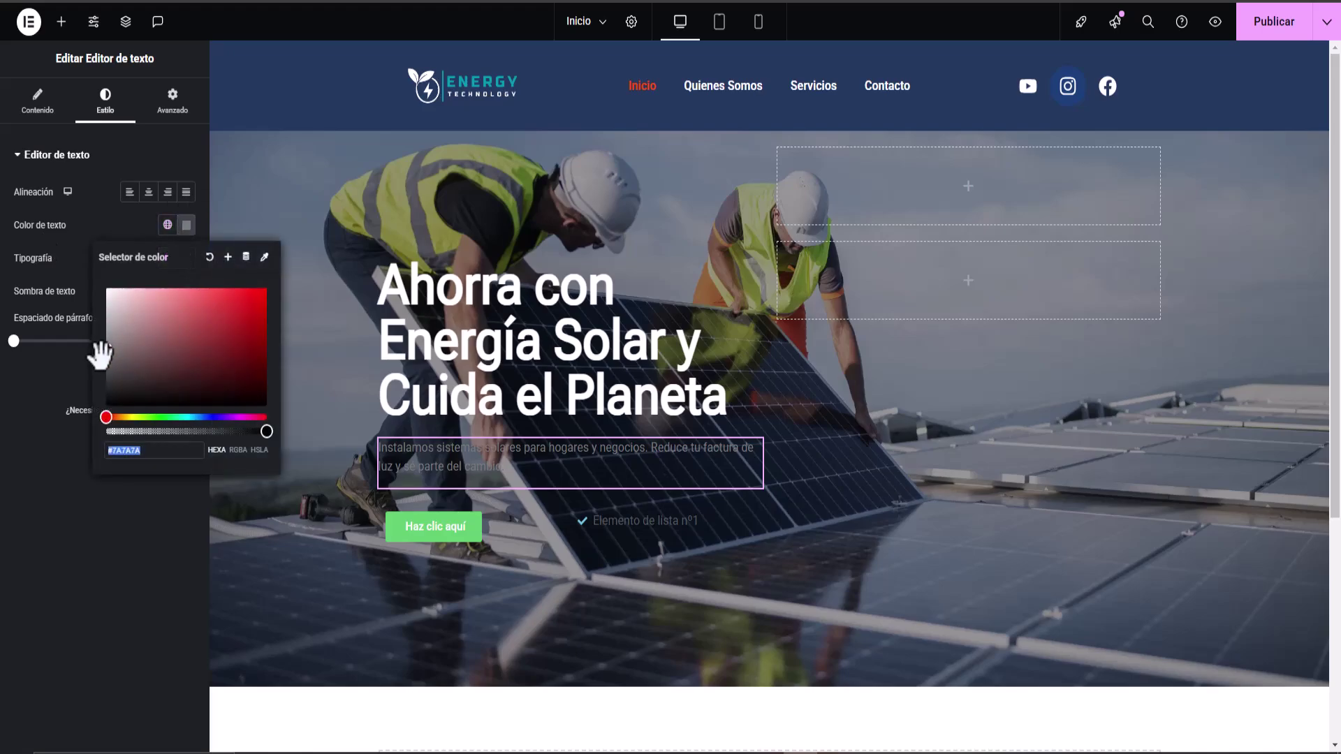
pyautogui.moveTo(102, 347); pyautogui.dragTo(98, 261)
pyautogui.click(86, 222)
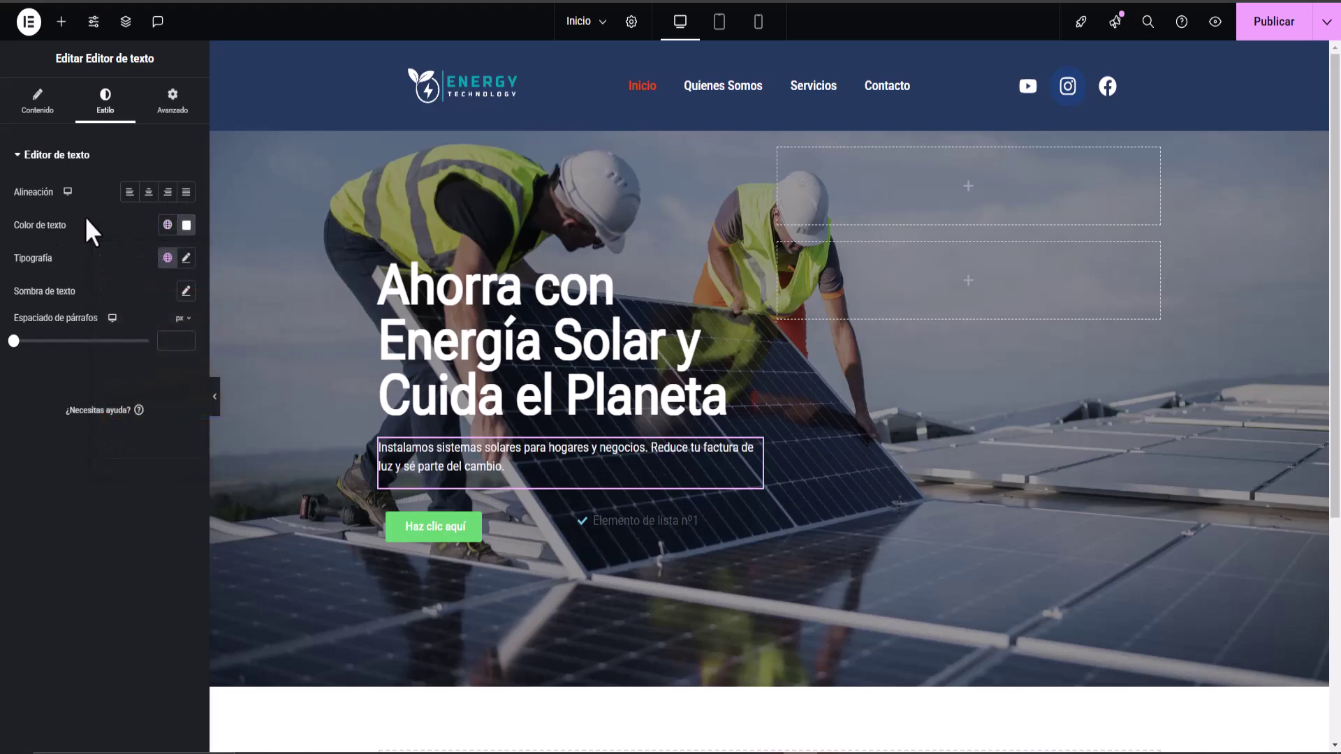
# Step: Set the paragraph's font size to 22 px and justify its alignment
pyautogui.click(186, 257)
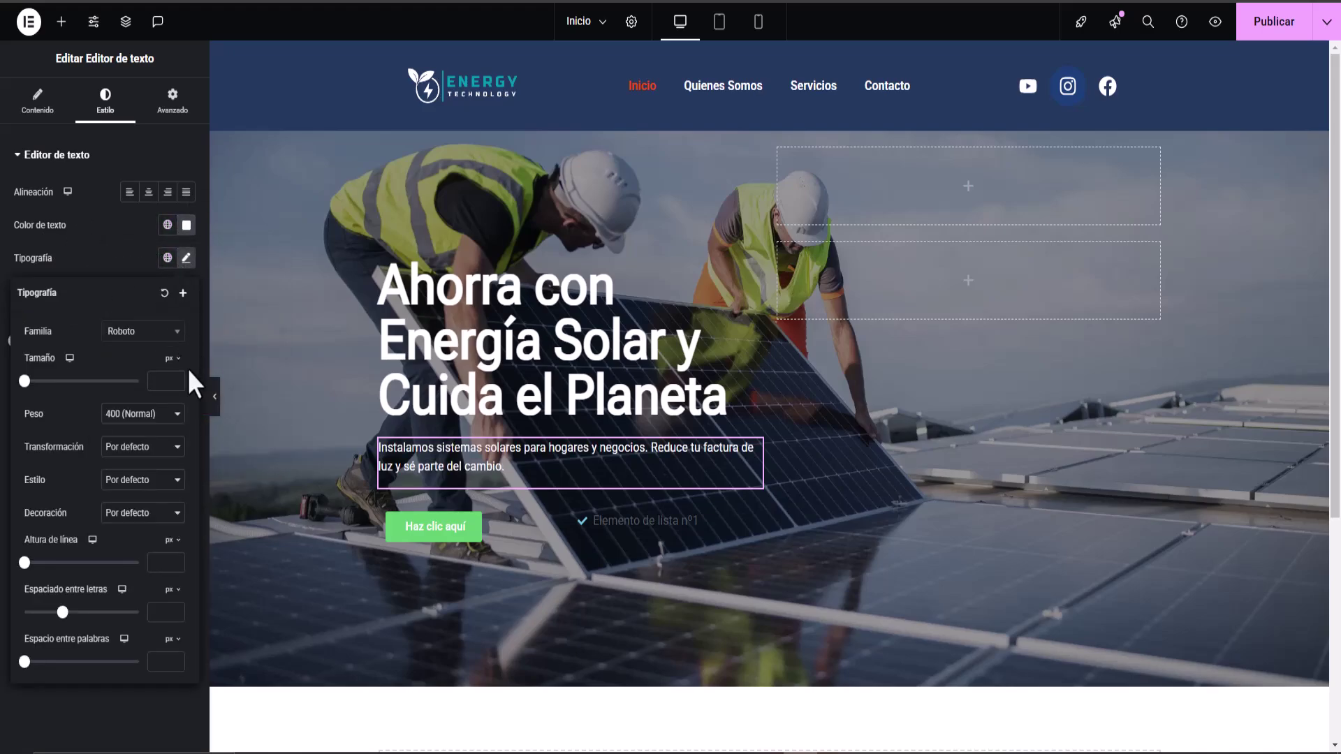
pyautogui.click(31, 380)
pyautogui.moveTo(31, 381); pyautogui.dragTo(37, 381)
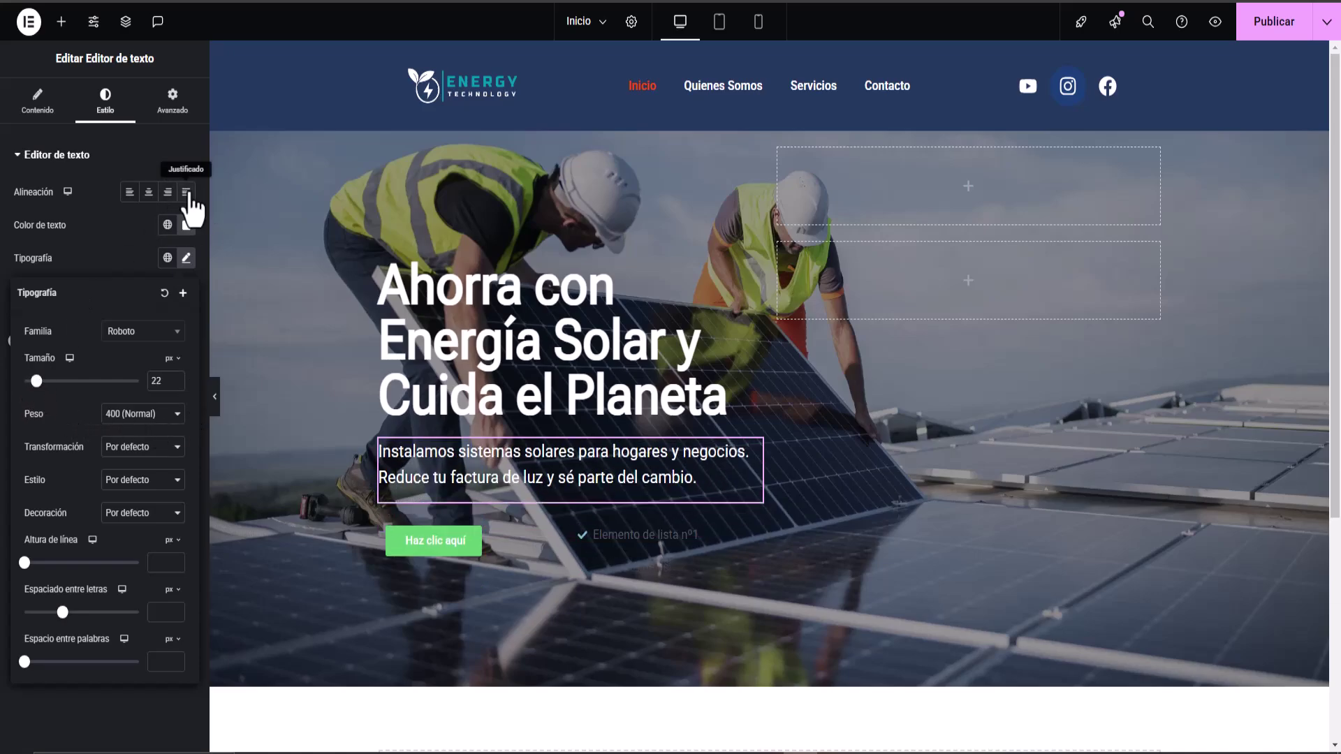
pyautogui.click(187, 194)
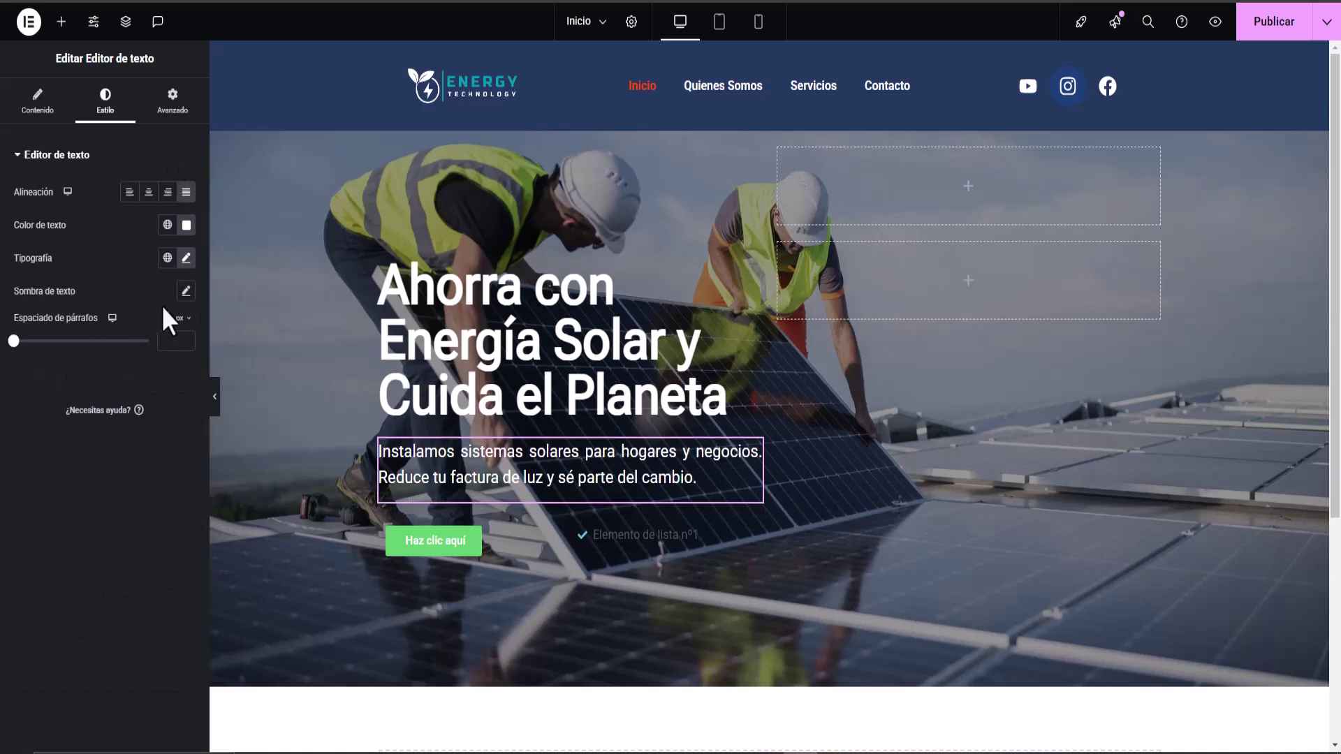
# Step: Set the paragraph's font weight to 300 (Ligera)
pyautogui.click(187, 260)
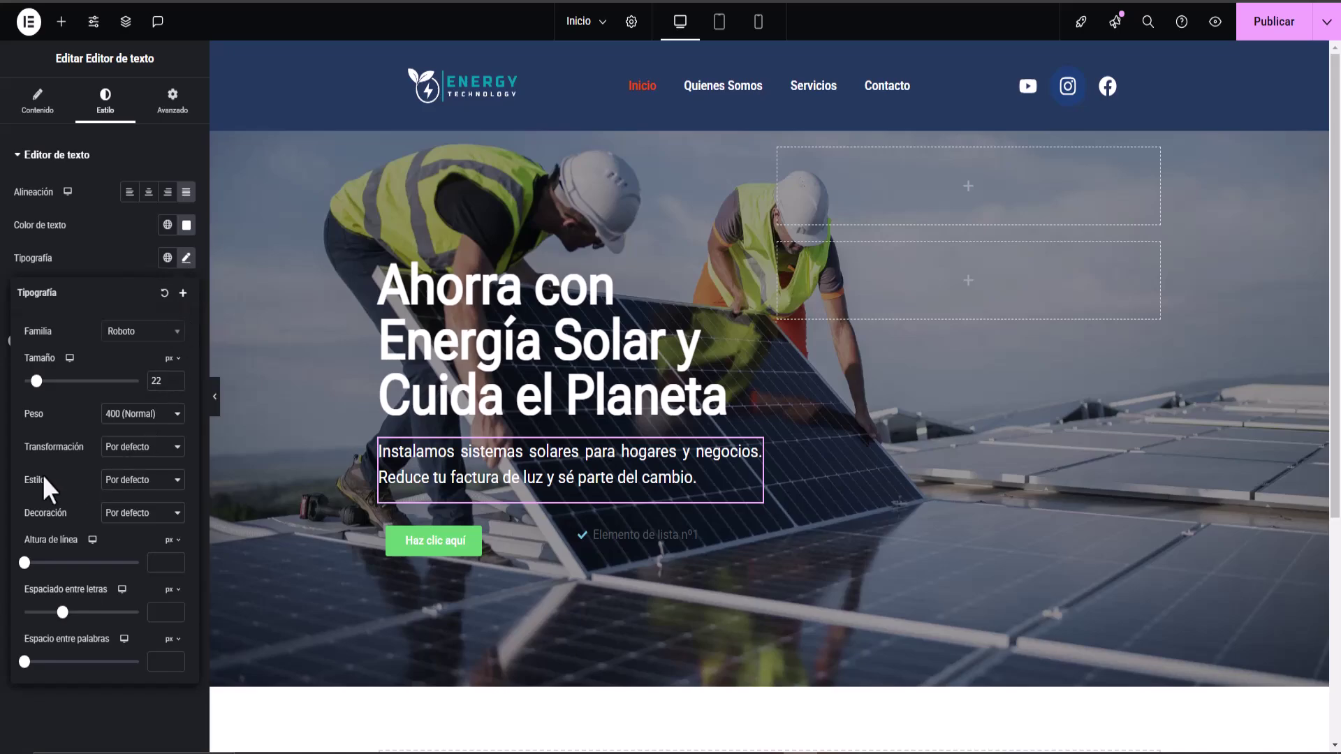
pyautogui.click(152, 415)
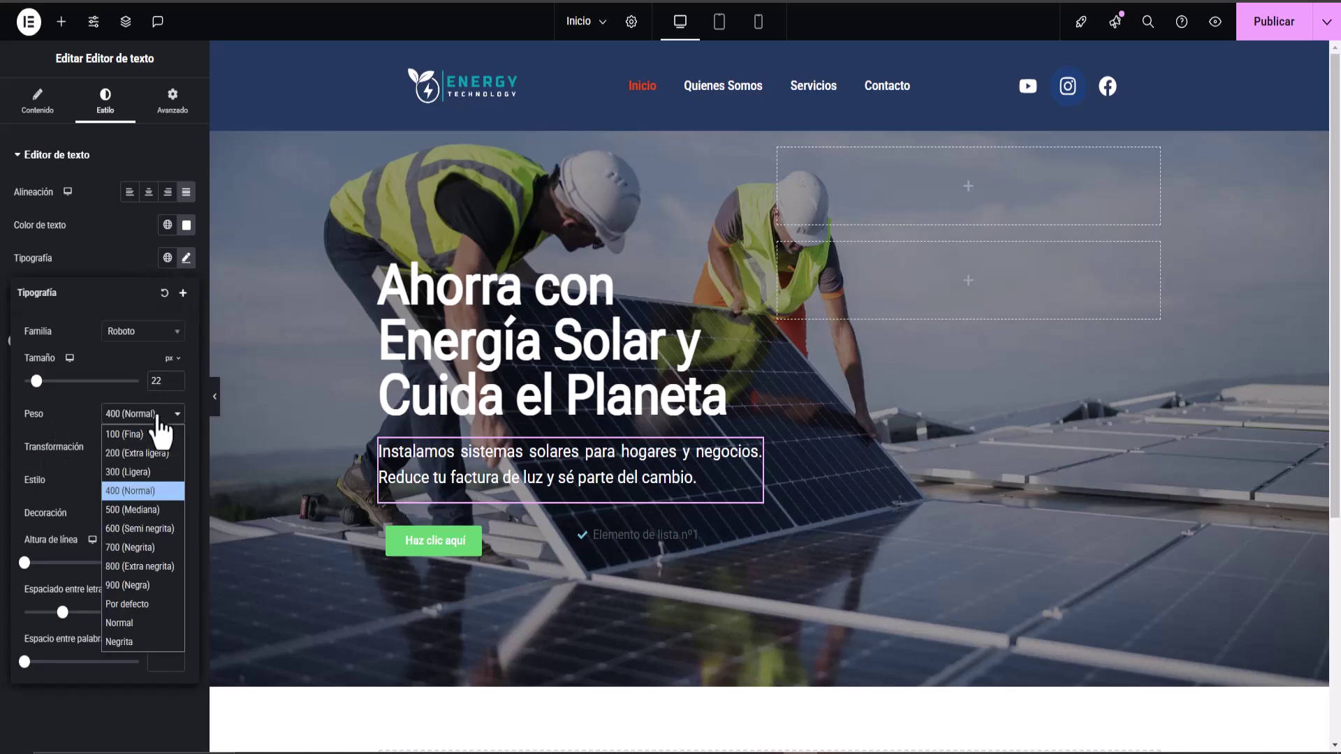
pyautogui.click(151, 472)
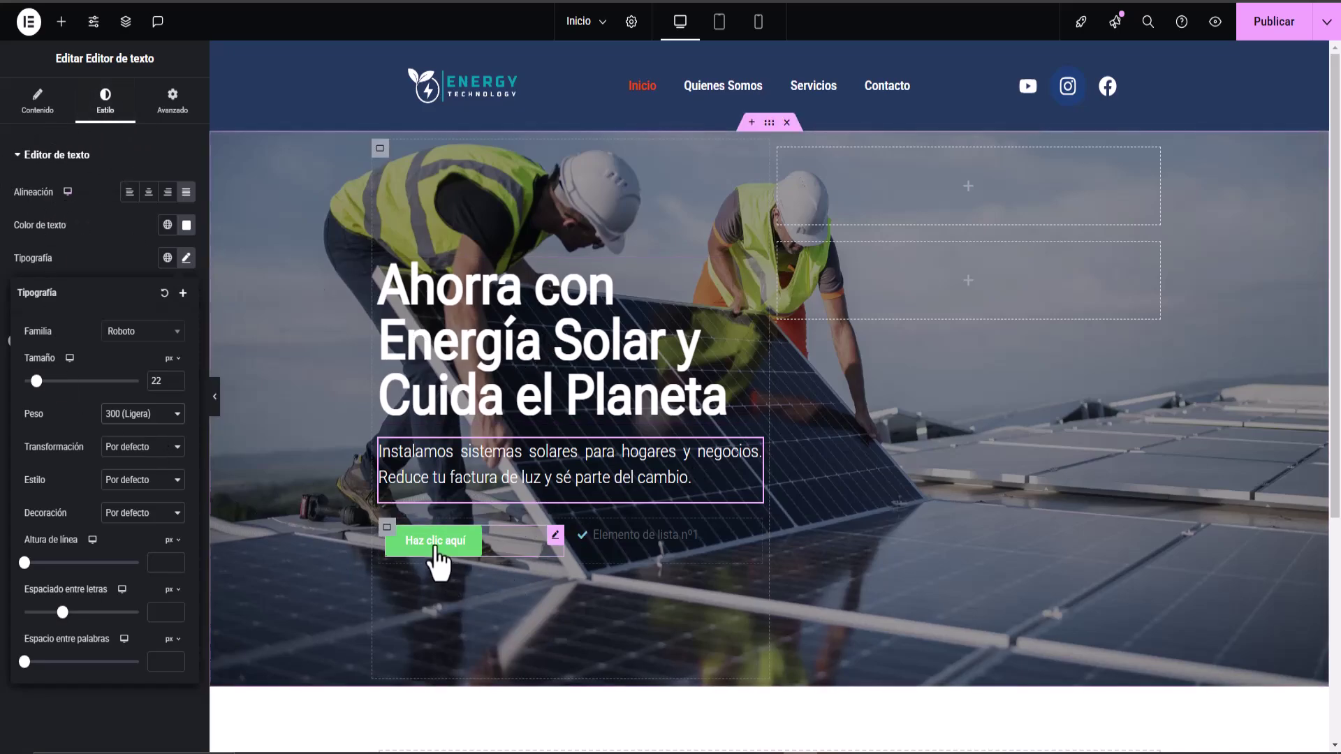
# Step: Replace the button's text with "Cotización GRATIS"
pyautogui.click(435, 545)
pyautogui.moveTo(158, 224); pyautogui.dragTo(84, 230)
pyautogui.rightClick(115, 226)
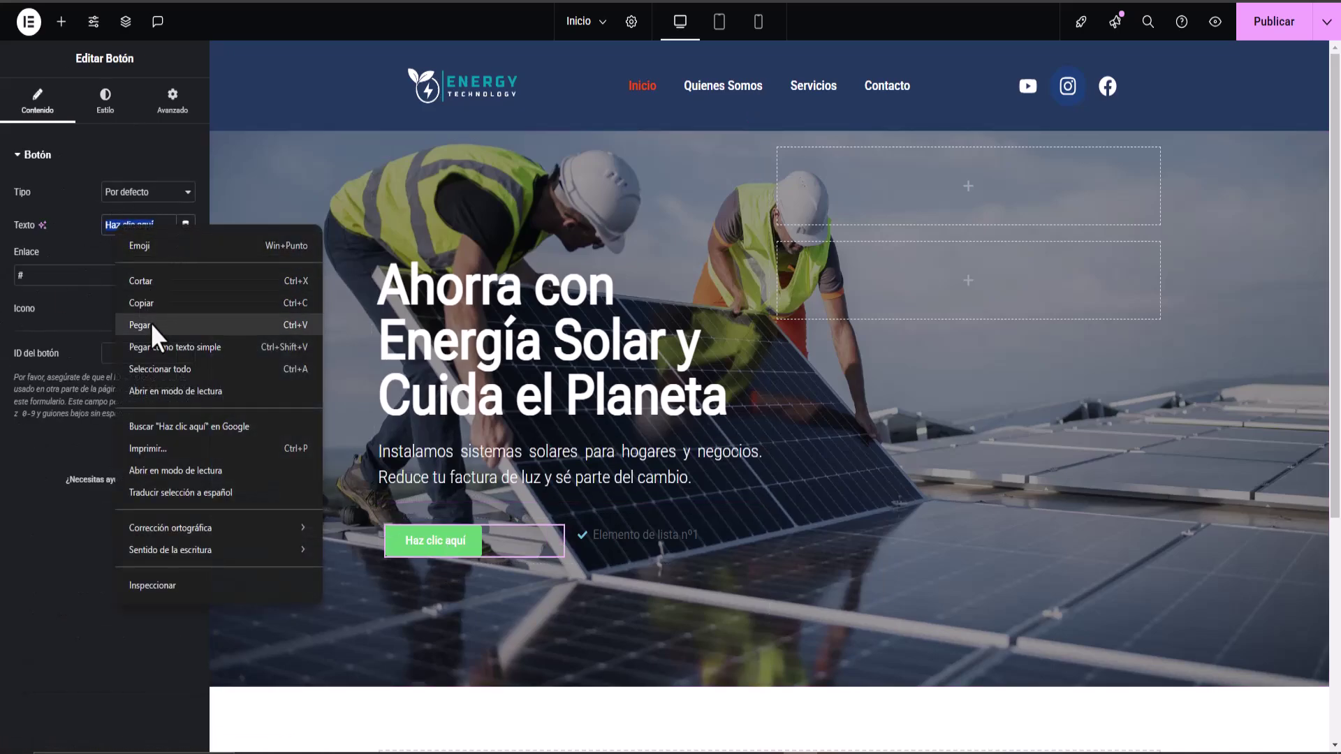
pyautogui.click(150, 322)
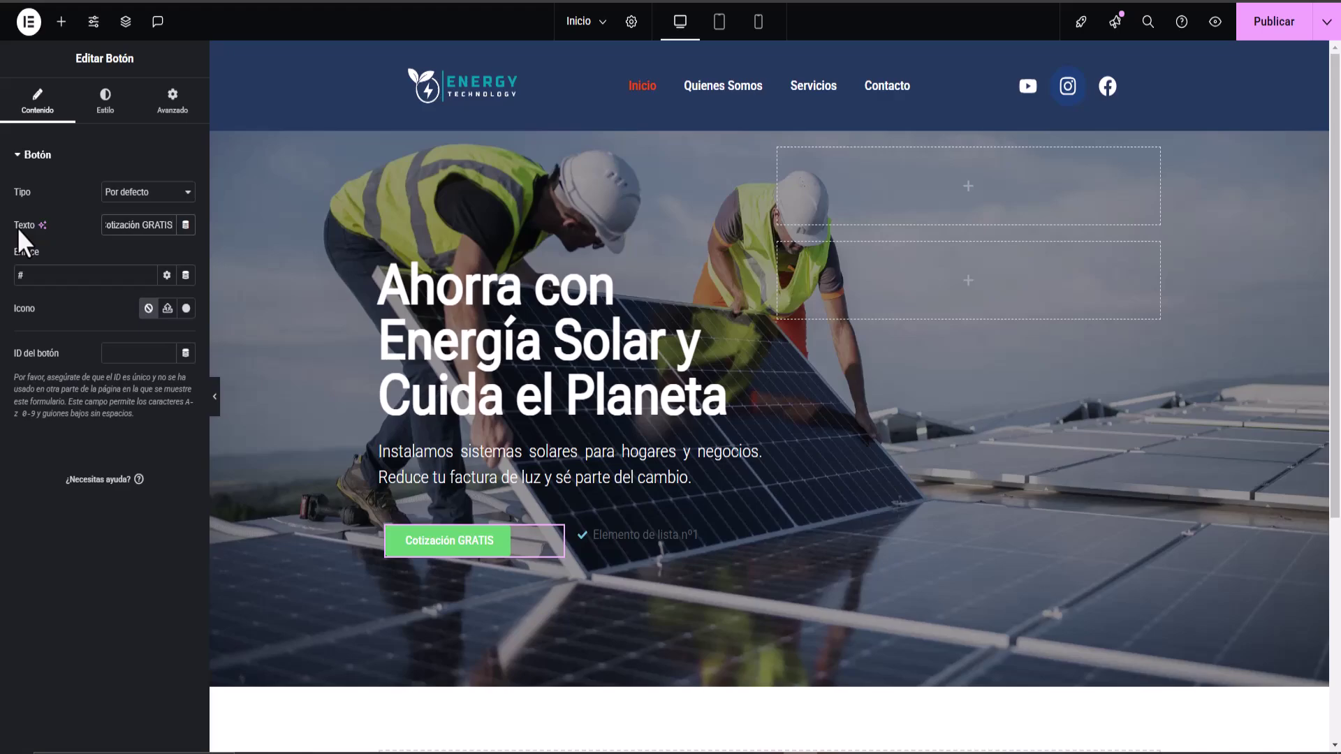
pyautogui.click(40, 275)
# Step: Set the button's normal-state background color to dark blue (#1848AD)
pyautogui.click(106, 103)
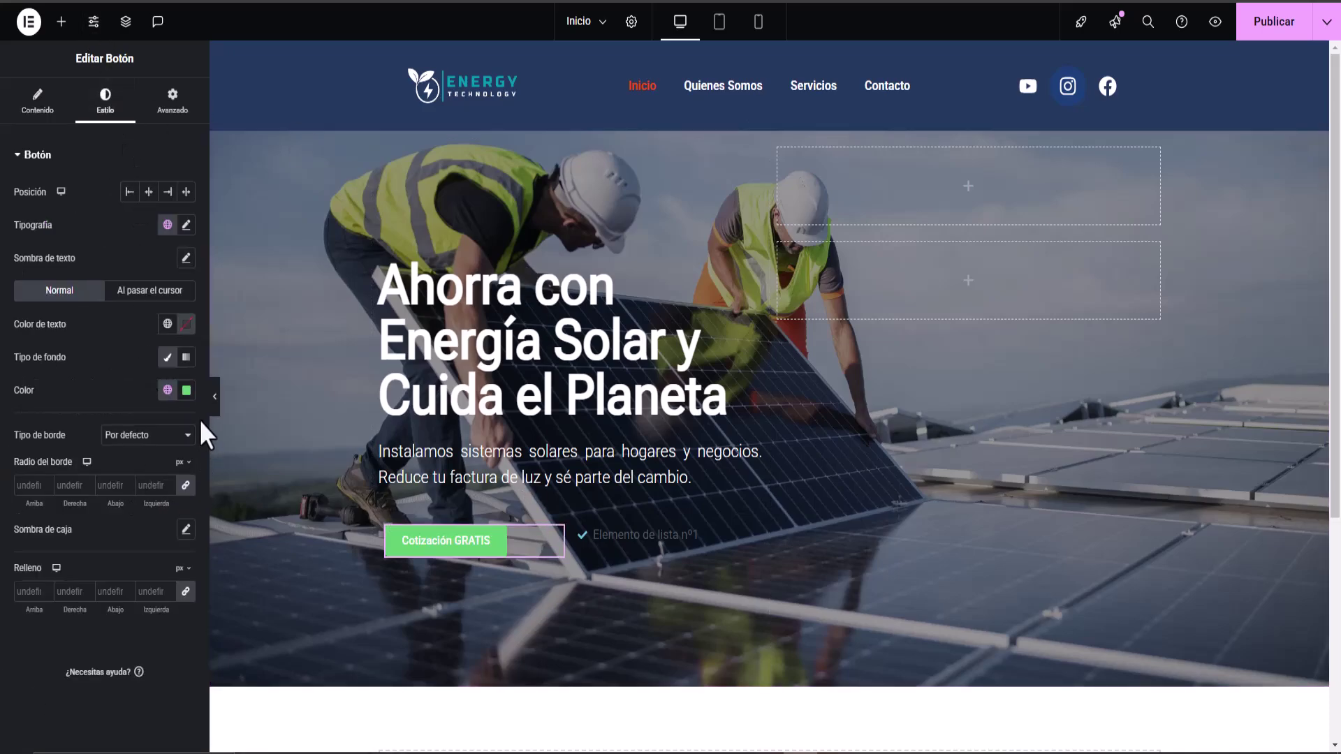
pyautogui.click(185, 391)
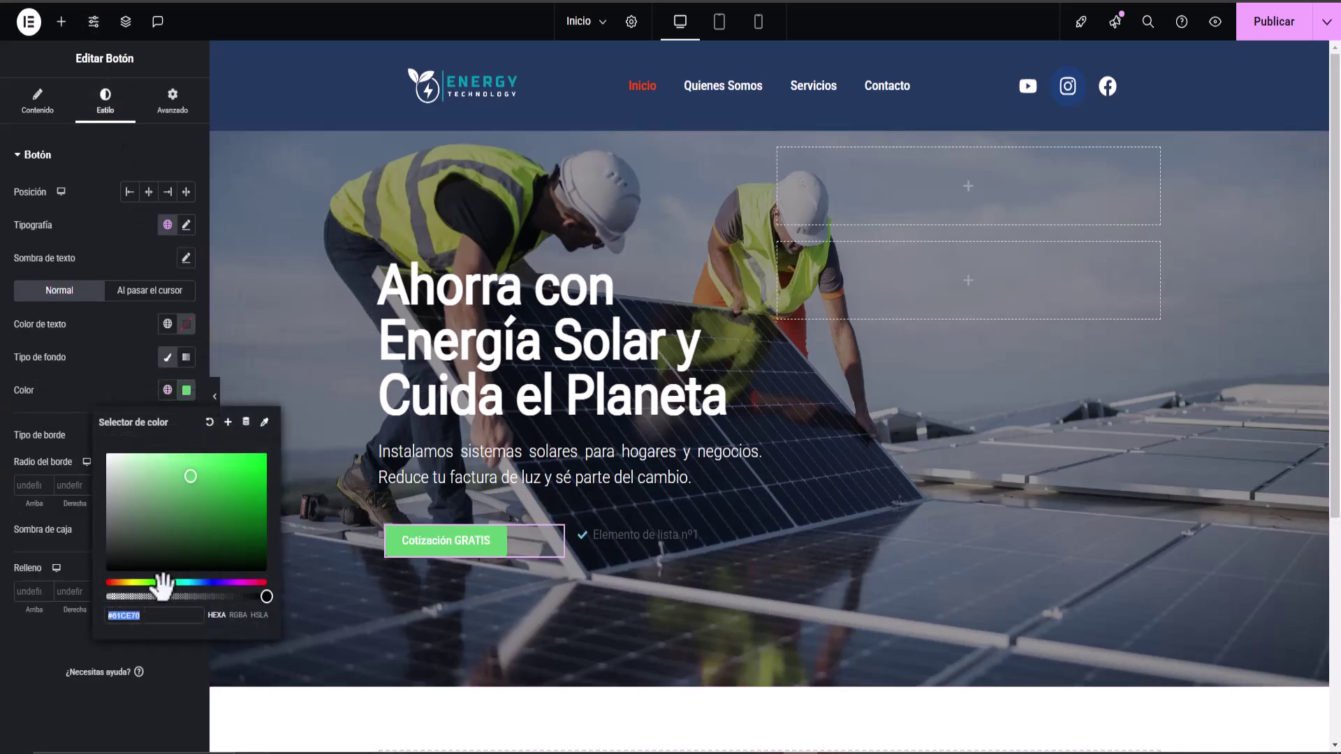
pyautogui.moveTo(163, 578); pyautogui.dragTo(203, 579)
pyautogui.moveTo(196, 484); pyautogui.dragTo(247, 493)
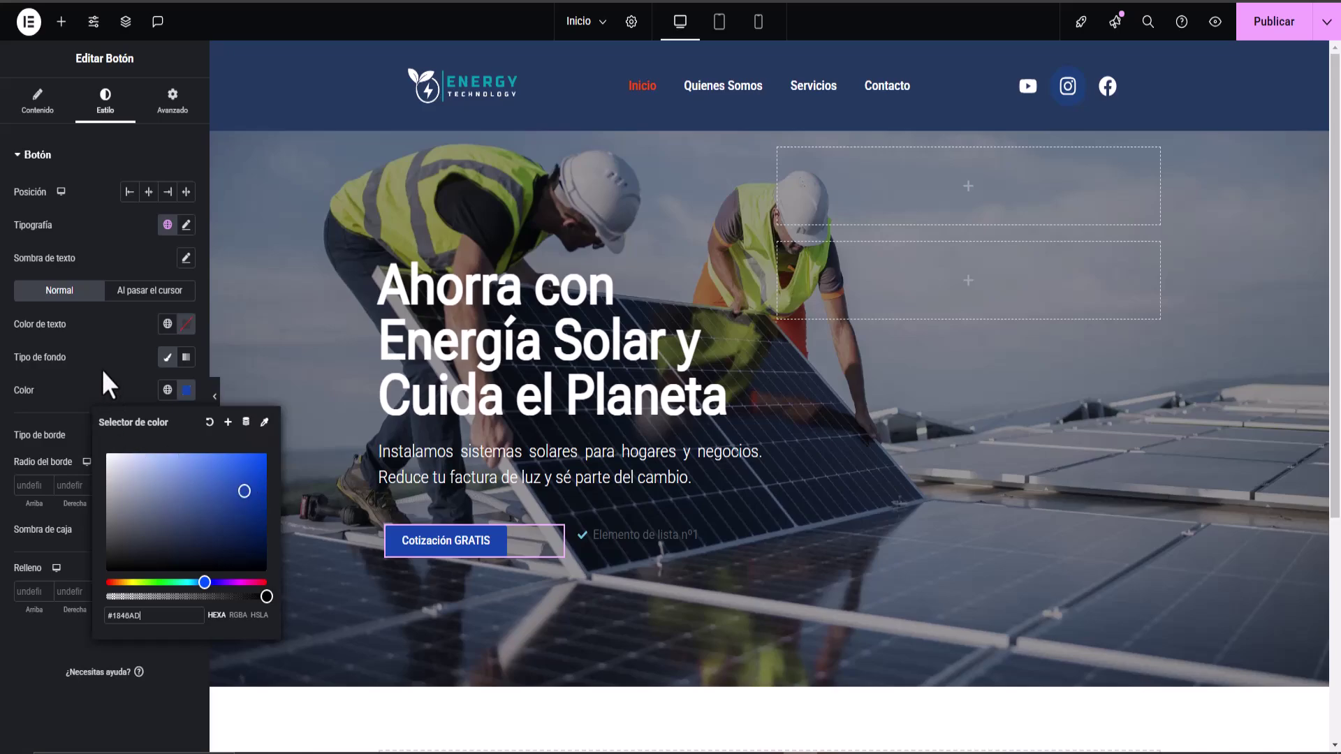
pyautogui.click(126, 312)
# Step: Set the button's text color for the hover state to white (#FFFFFF)
pyautogui.click(132, 293)
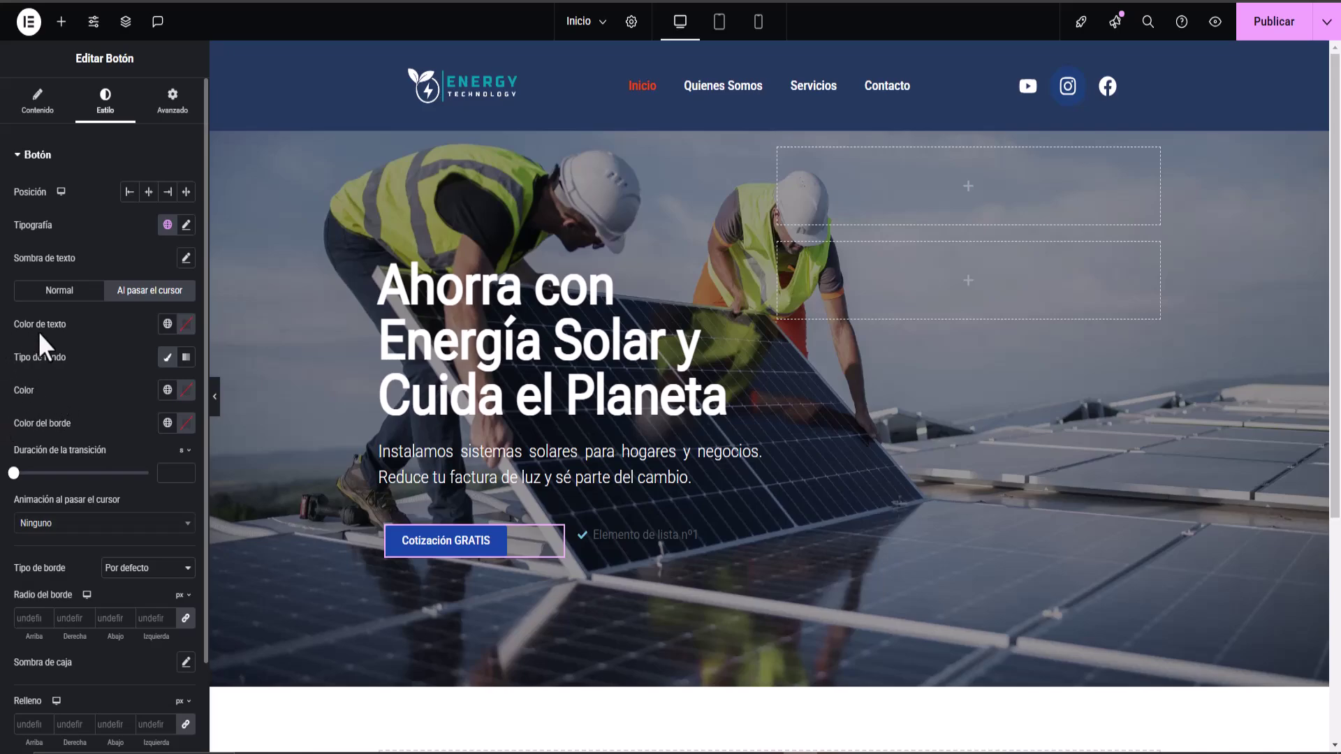
pyautogui.click(187, 324)
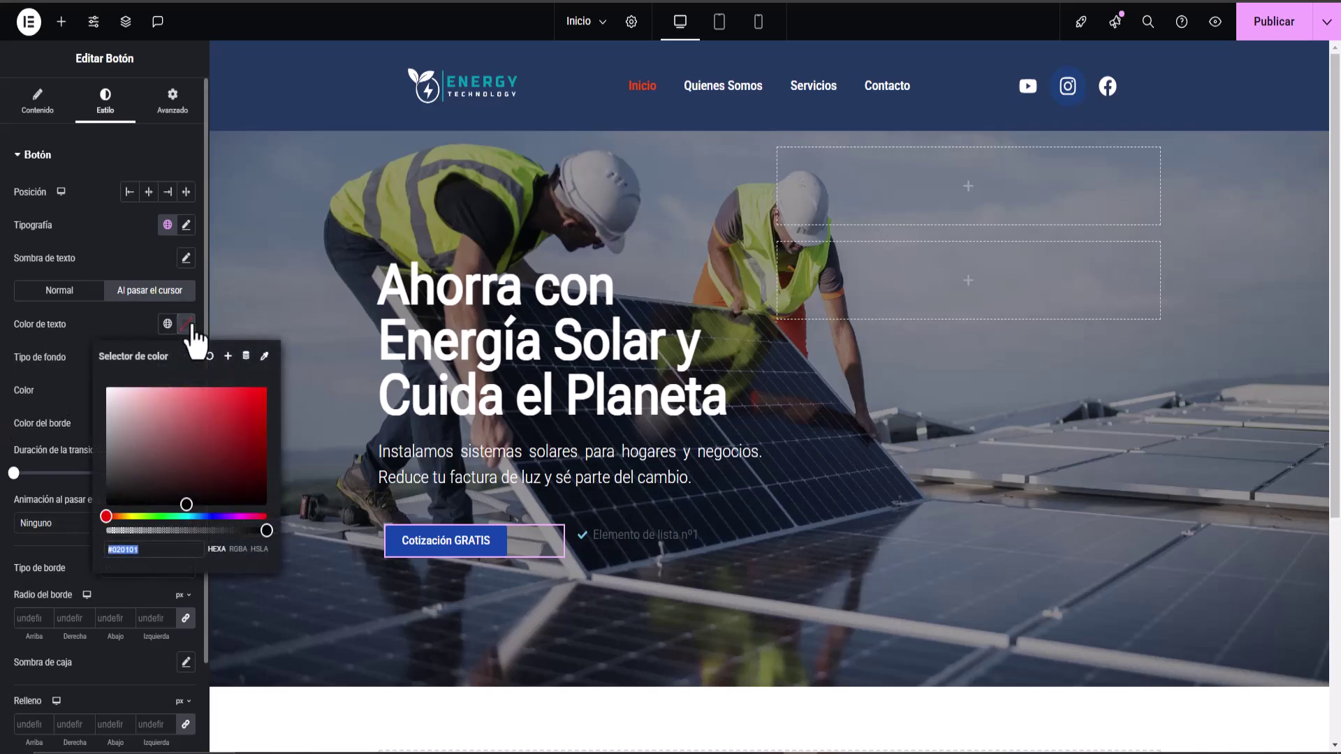
pyautogui.moveTo(185, 505); pyautogui.dragTo(255, 405)
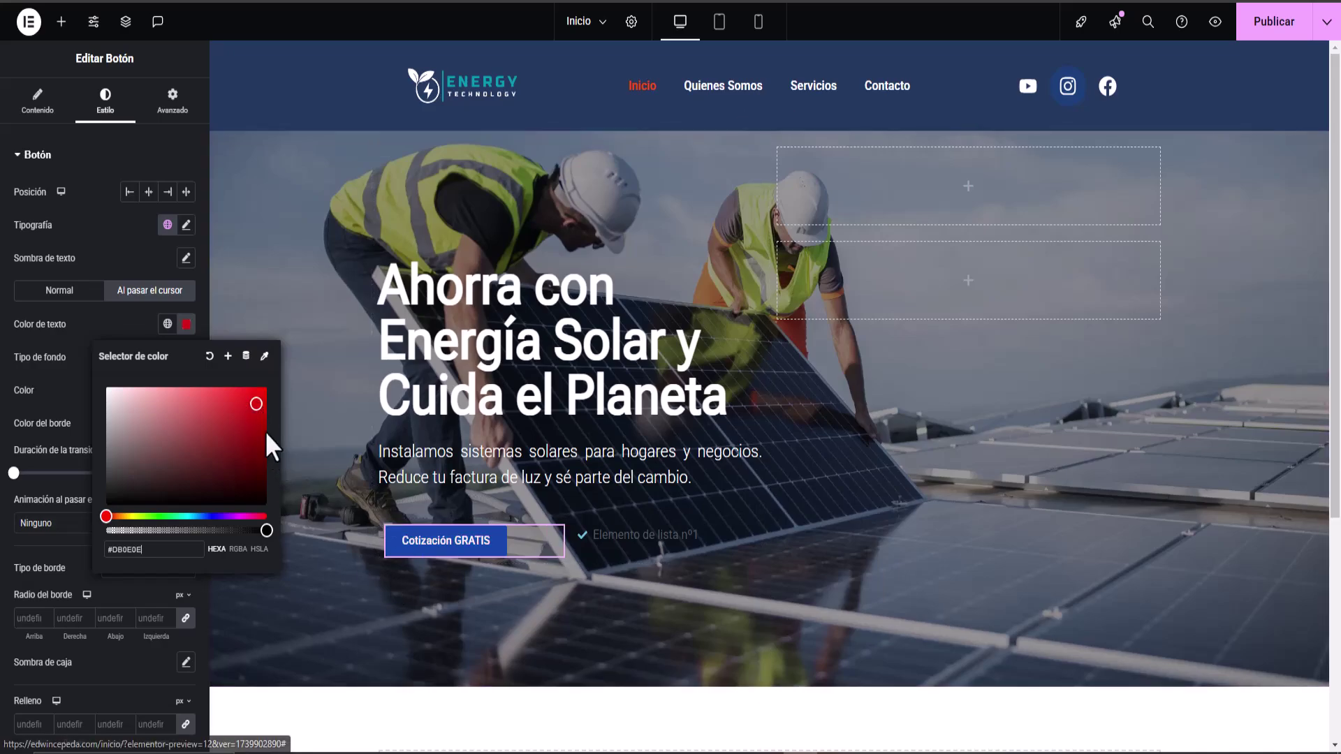
pyautogui.moveTo(256, 404); pyautogui.dragTo(109, 389)
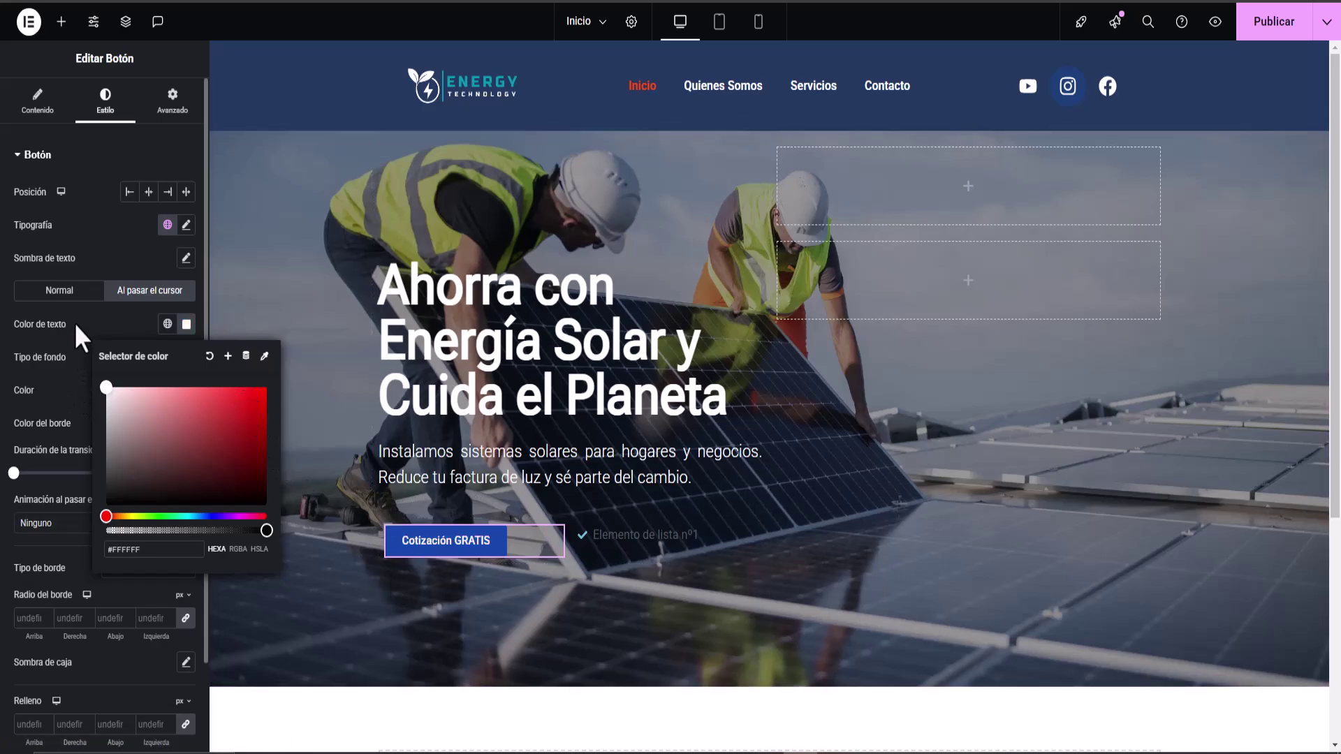
pyautogui.click(99, 321)
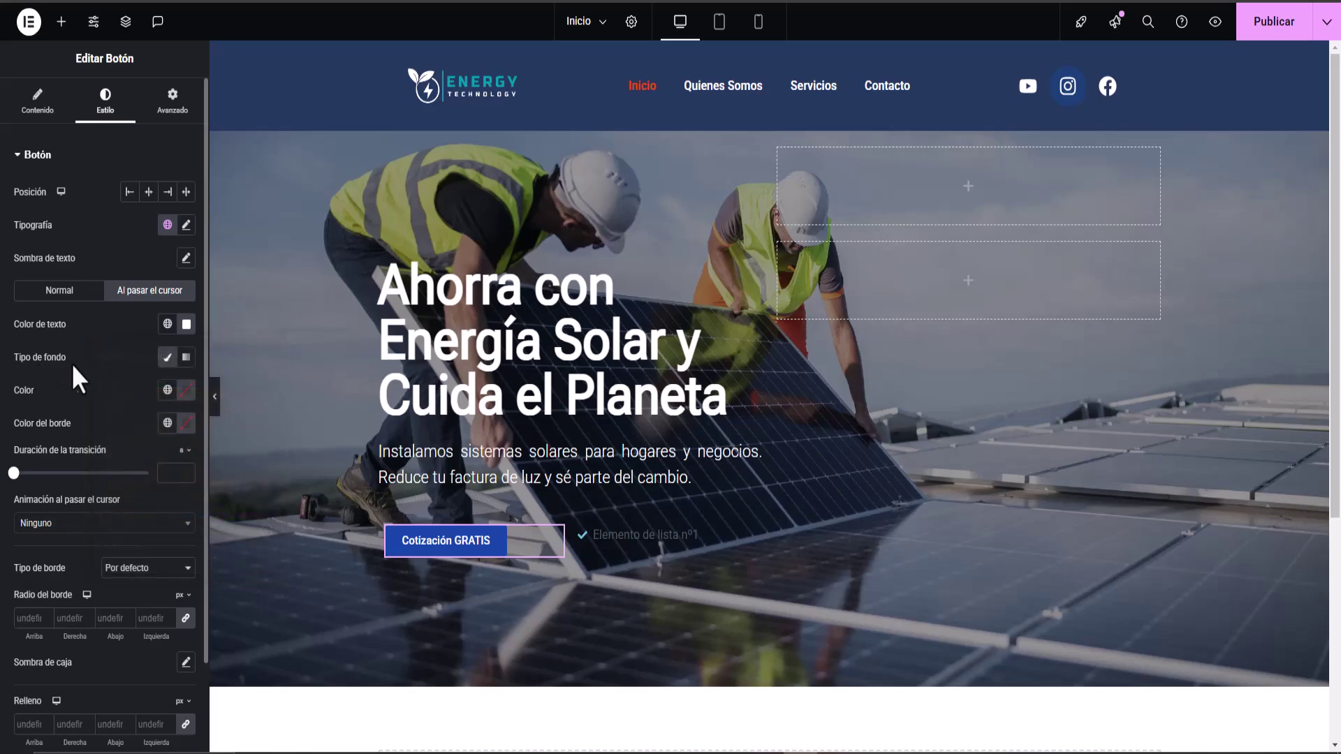
# Step: Give the button's hover state a classic background in red (#FF0000)
pyautogui.click(167, 357)
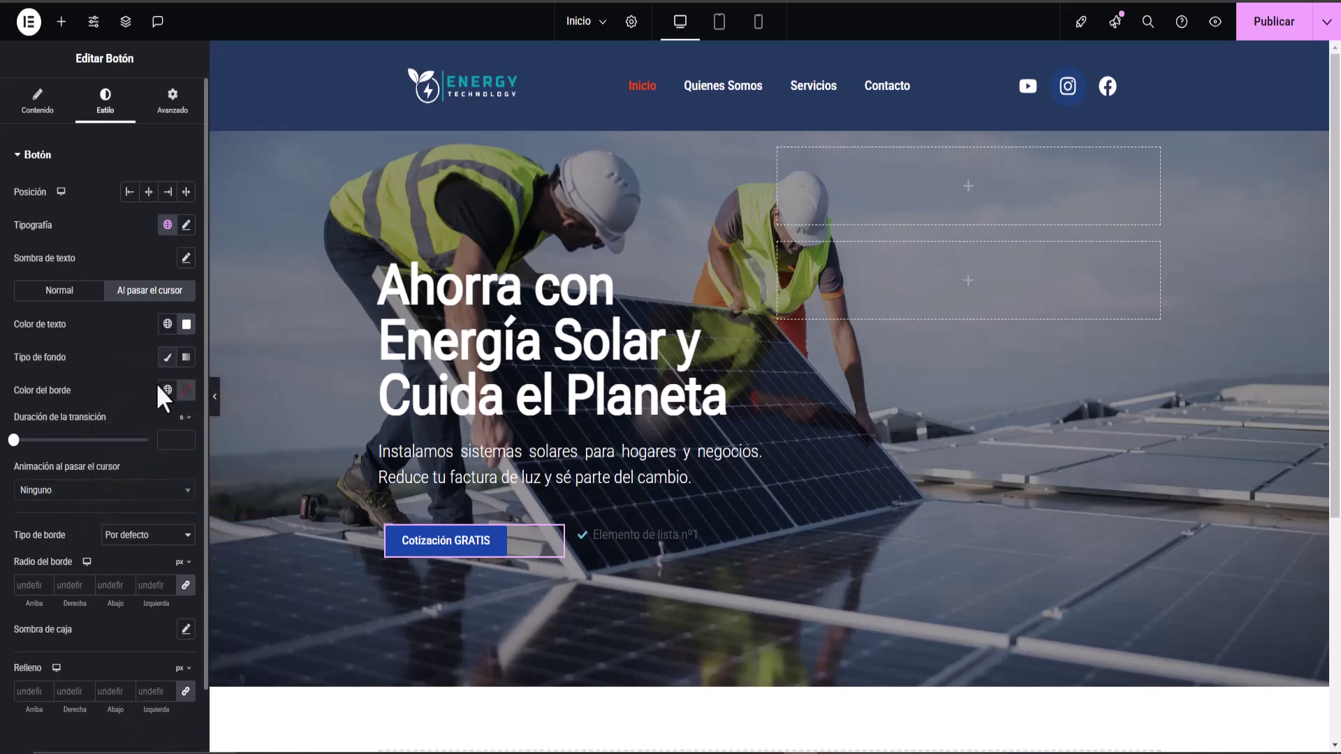
pyautogui.click(185, 390)
pyautogui.moveTo(189, 569); pyautogui.dragTo(267, 453)
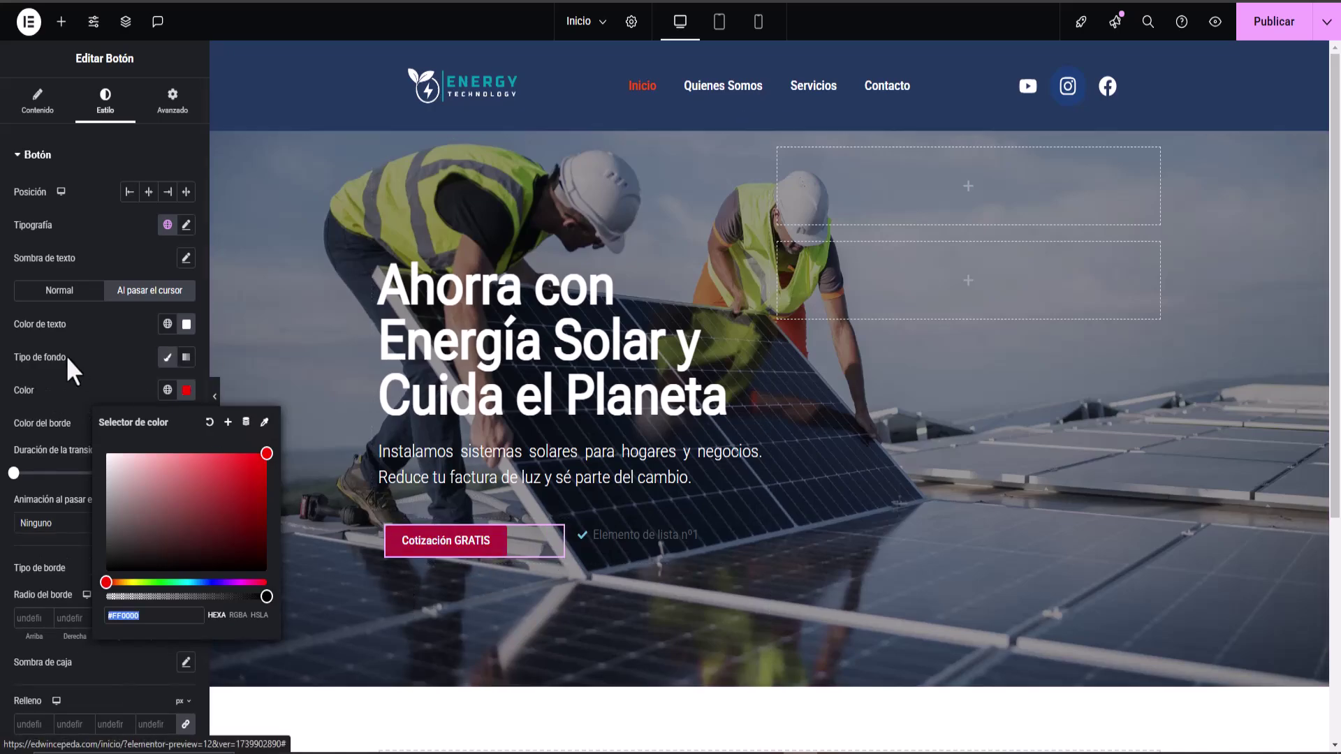
# Step: Replace the icon list item's check mark with the play-circle icon from the icon library
pyautogui.click(98, 341)
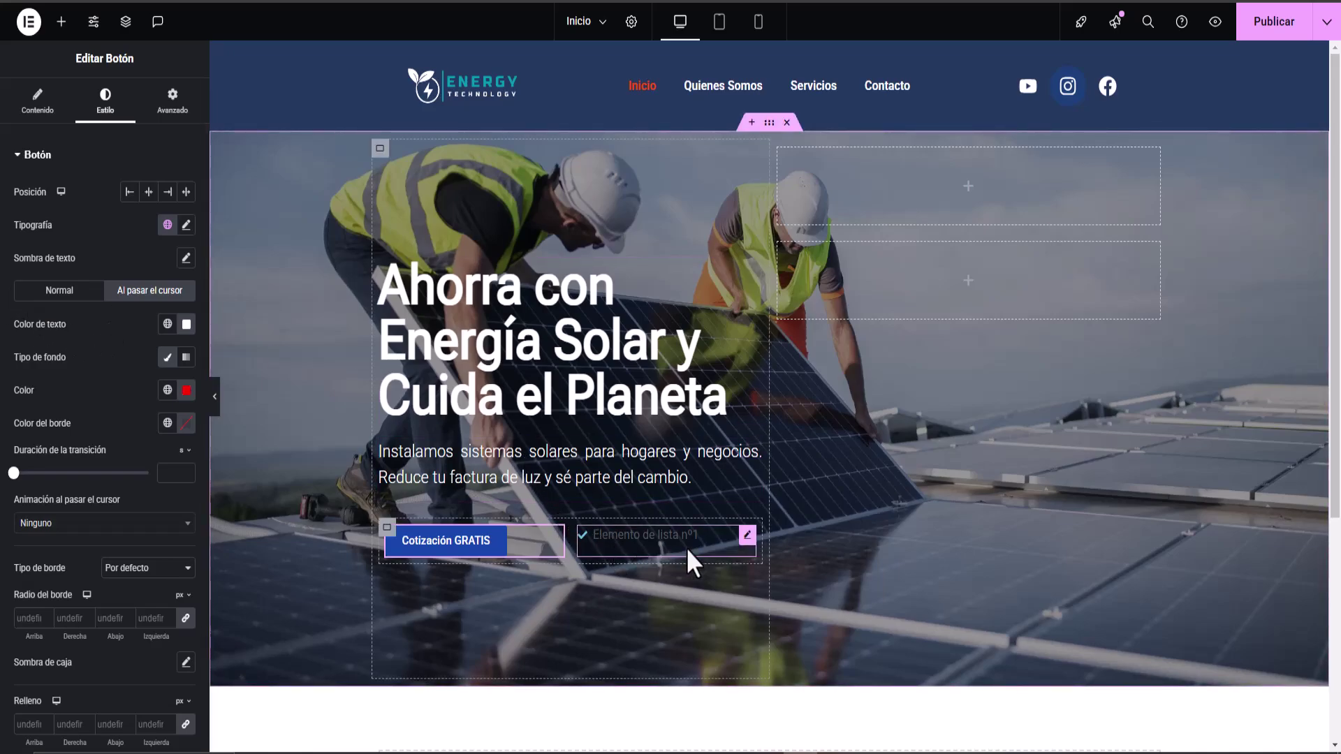
pyautogui.click(727, 539)
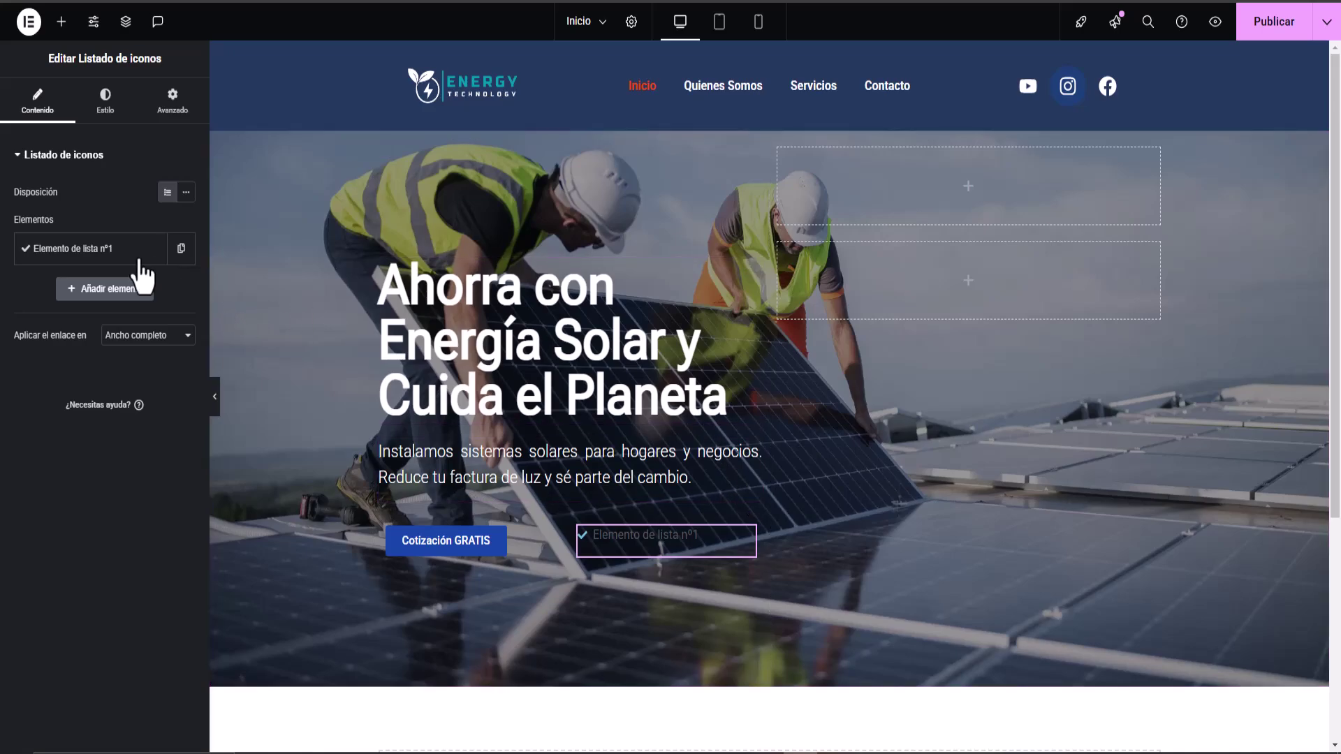
pyautogui.click(70, 254)
pyautogui.click(113, 394)
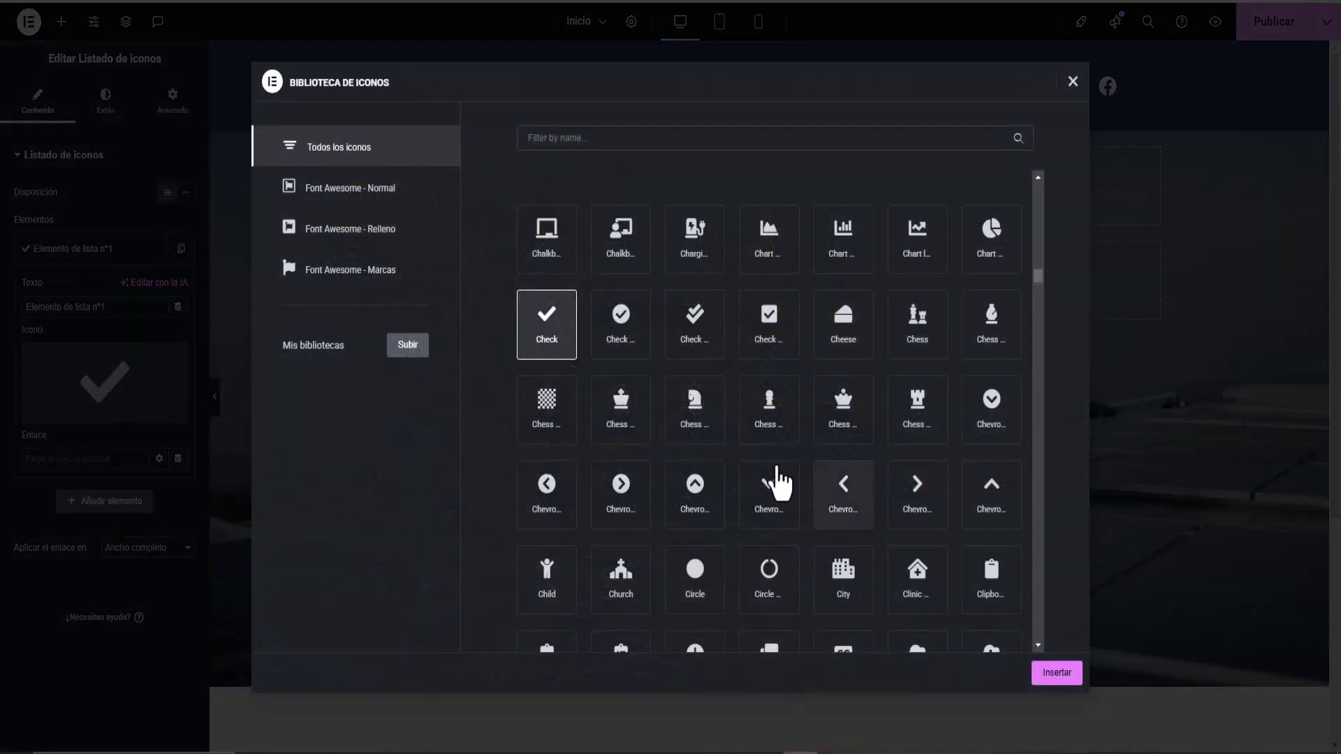
pyautogui.scroll(-5, 657, 426)
pyautogui.scroll(-5, 655, 422)
pyautogui.scroll(-5, 655, 422)
pyautogui.scroll(-5, 655, 422)
pyautogui.scroll(-3, 655, 422)
pyautogui.scroll(-5, 655, 421)
pyautogui.scroll(-4, 655, 422)
pyautogui.scroll(-4, 655, 422)
pyautogui.scroll(-3, 655, 422)
pyautogui.scroll(-3, 655, 421)
pyautogui.scroll(-2, 655, 421)
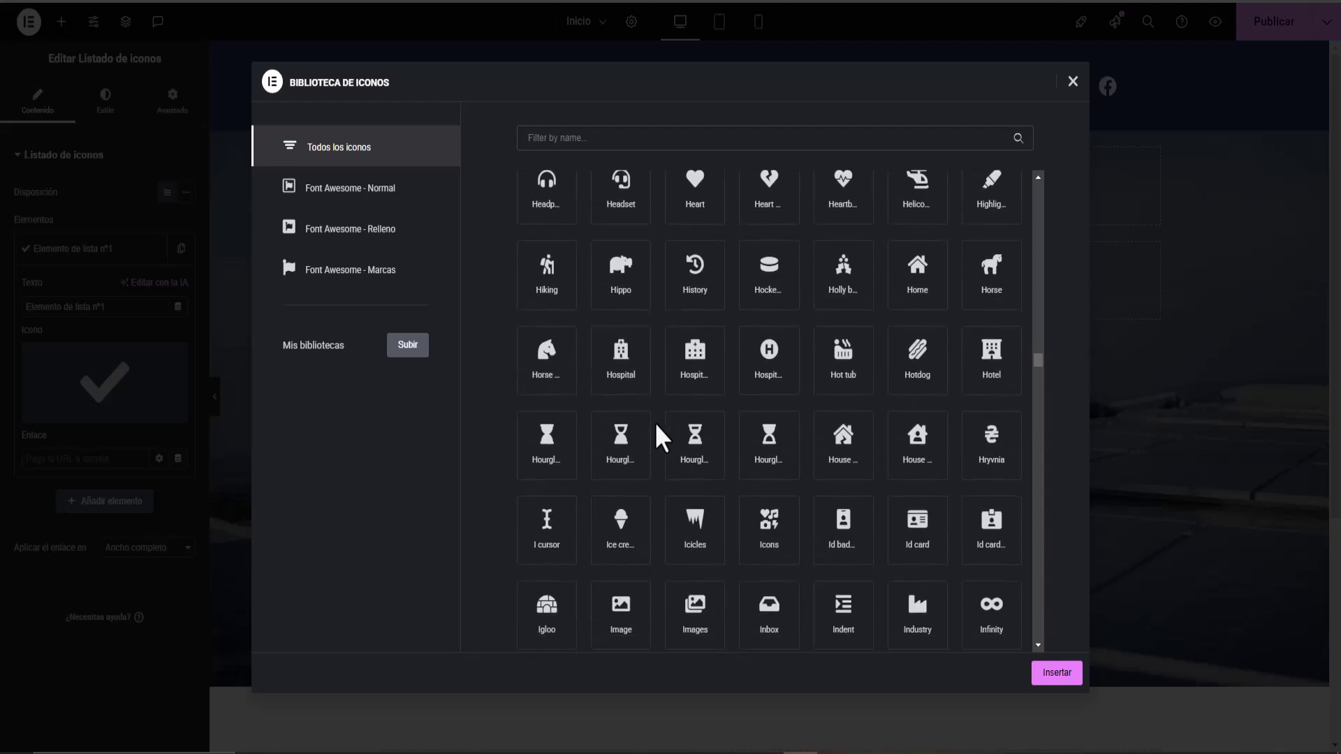
pyautogui.scroll(-5, 655, 422)
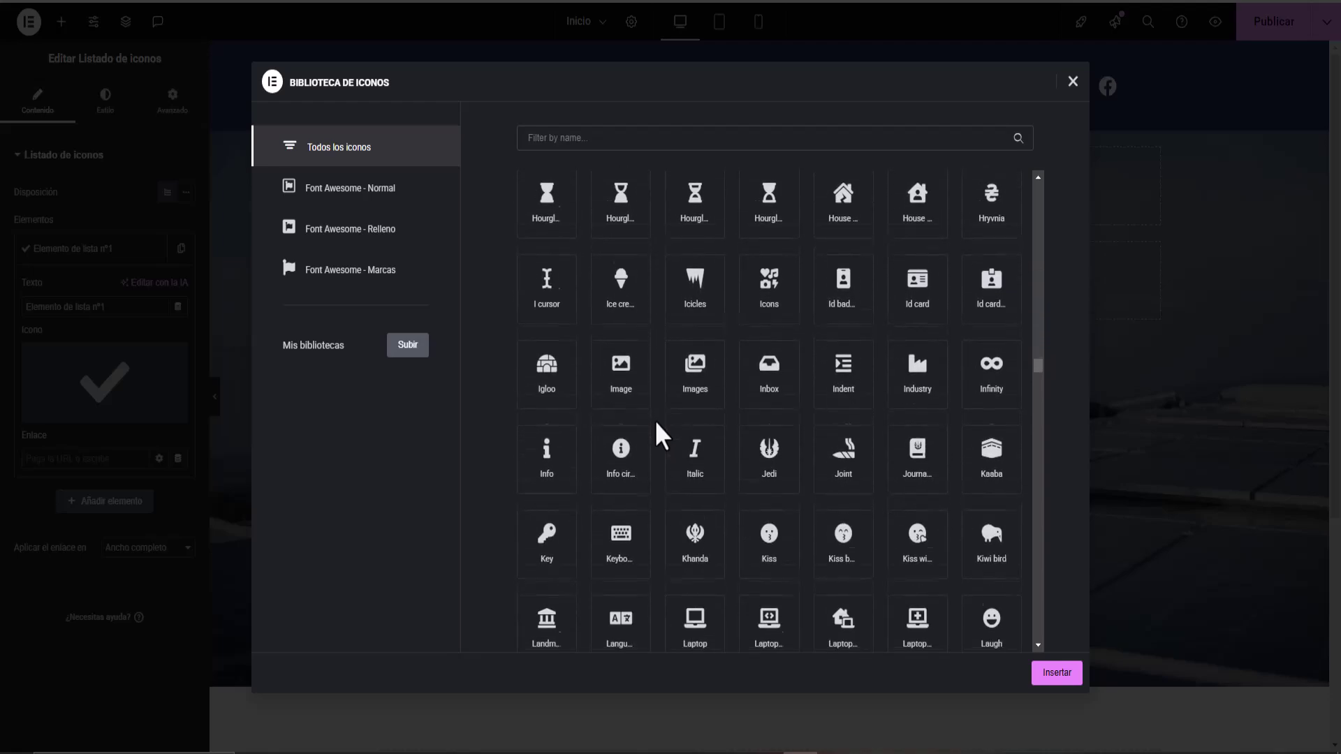
pyautogui.scroll(-3, 655, 417)
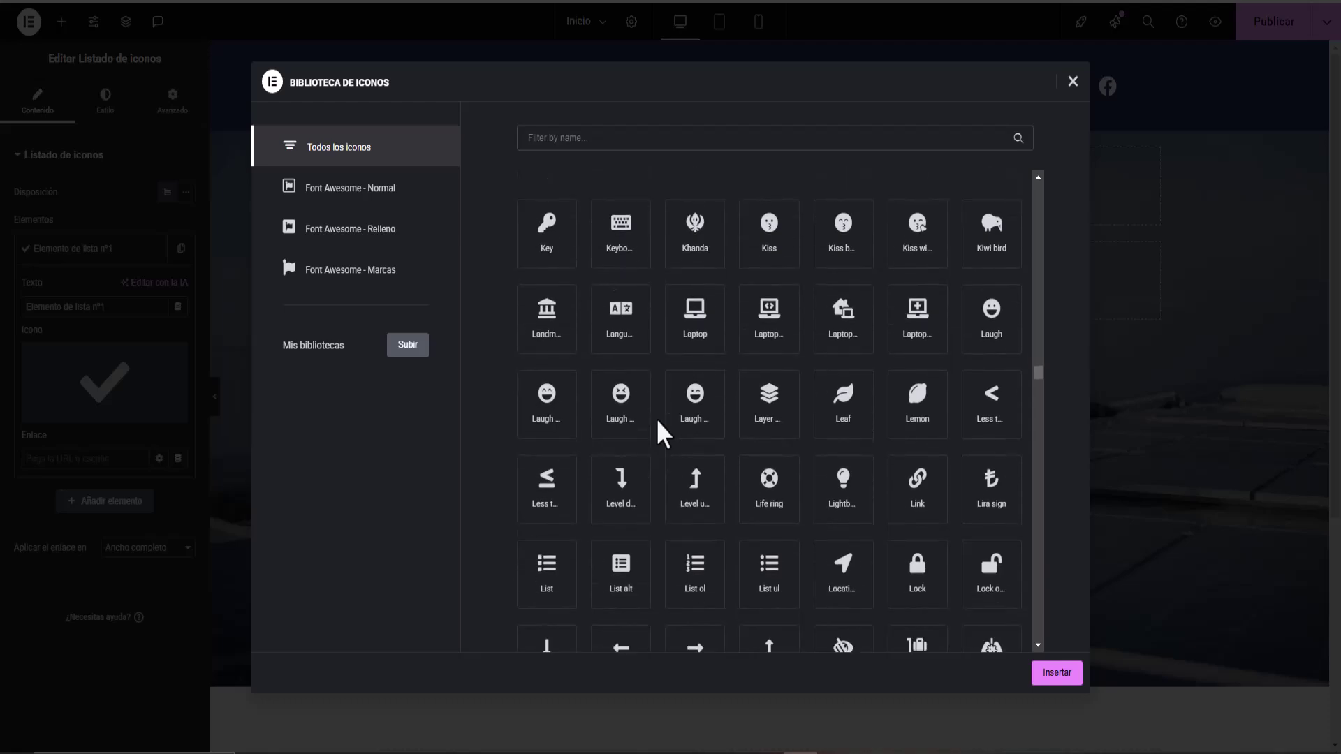
pyautogui.scroll(-2, 655, 418)
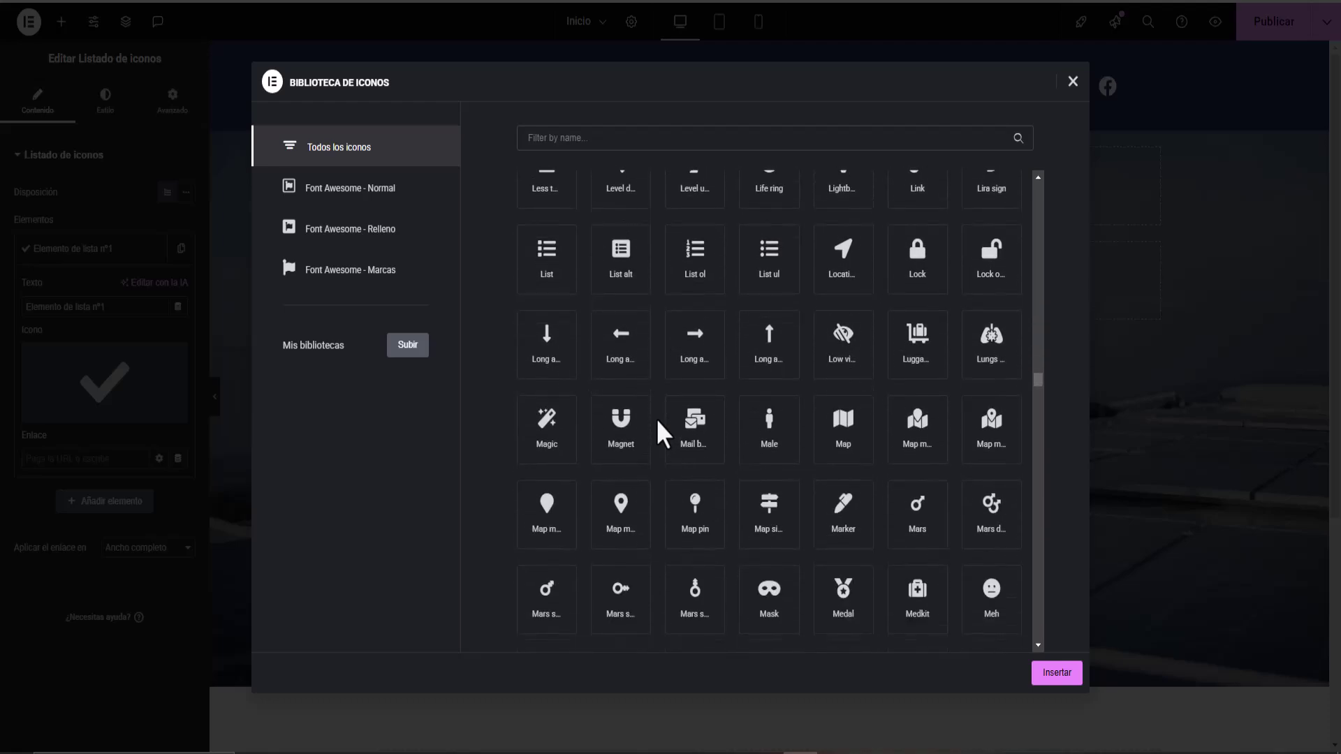
pyautogui.scroll(-8, 655, 418)
pyautogui.scroll(-4, 656, 417)
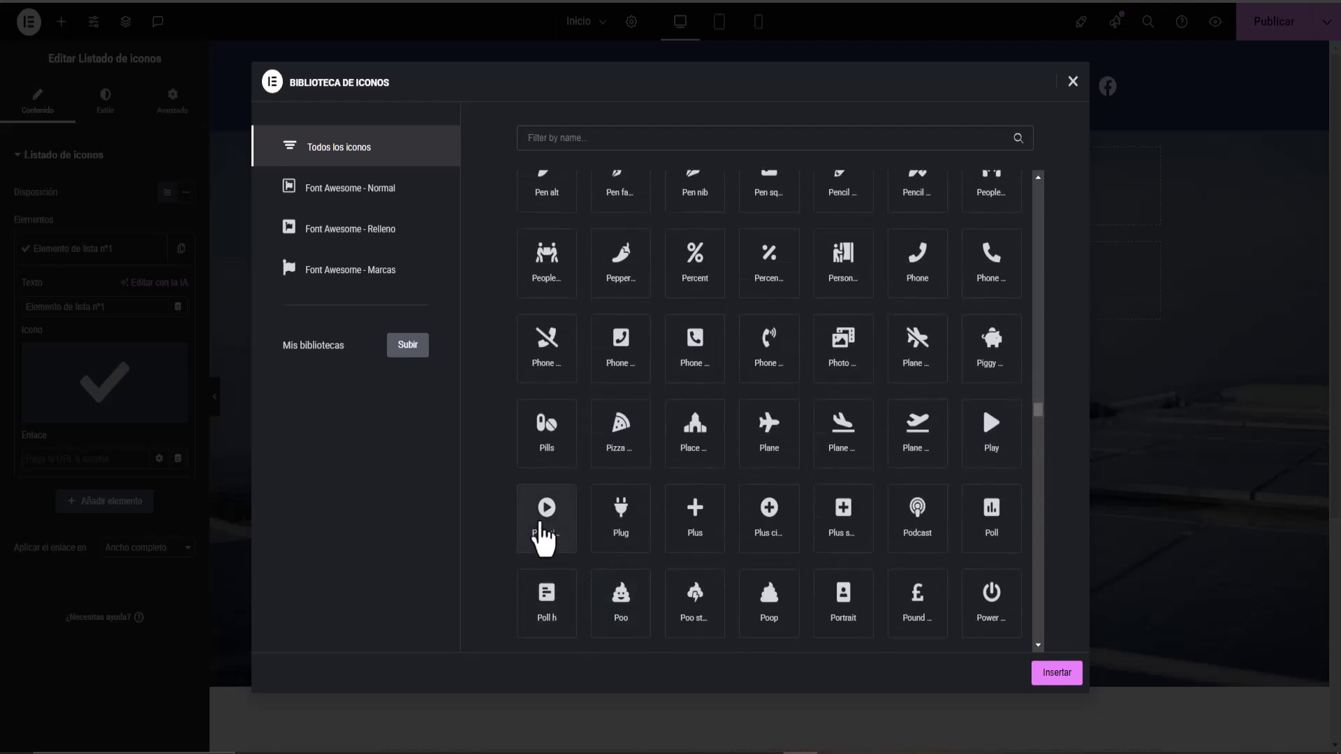
pyautogui.click(545, 530)
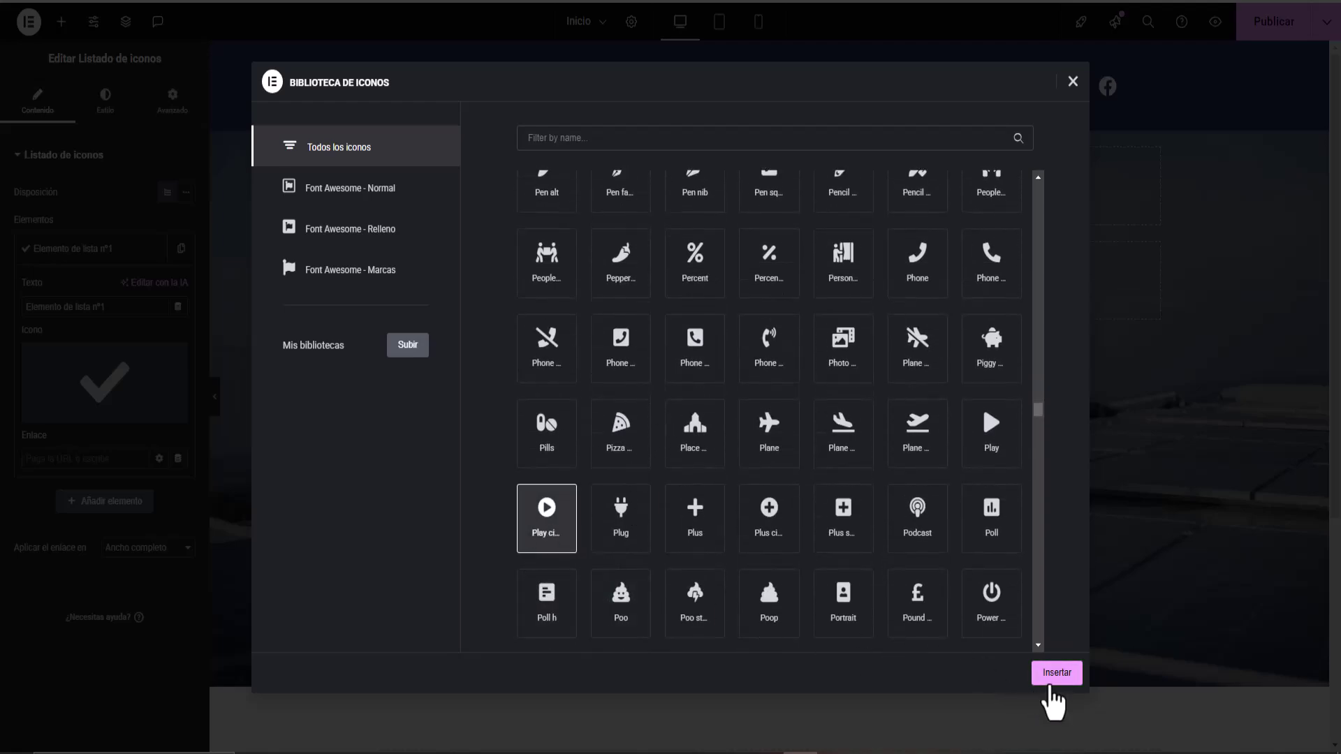
pyautogui.click(1049, 676)
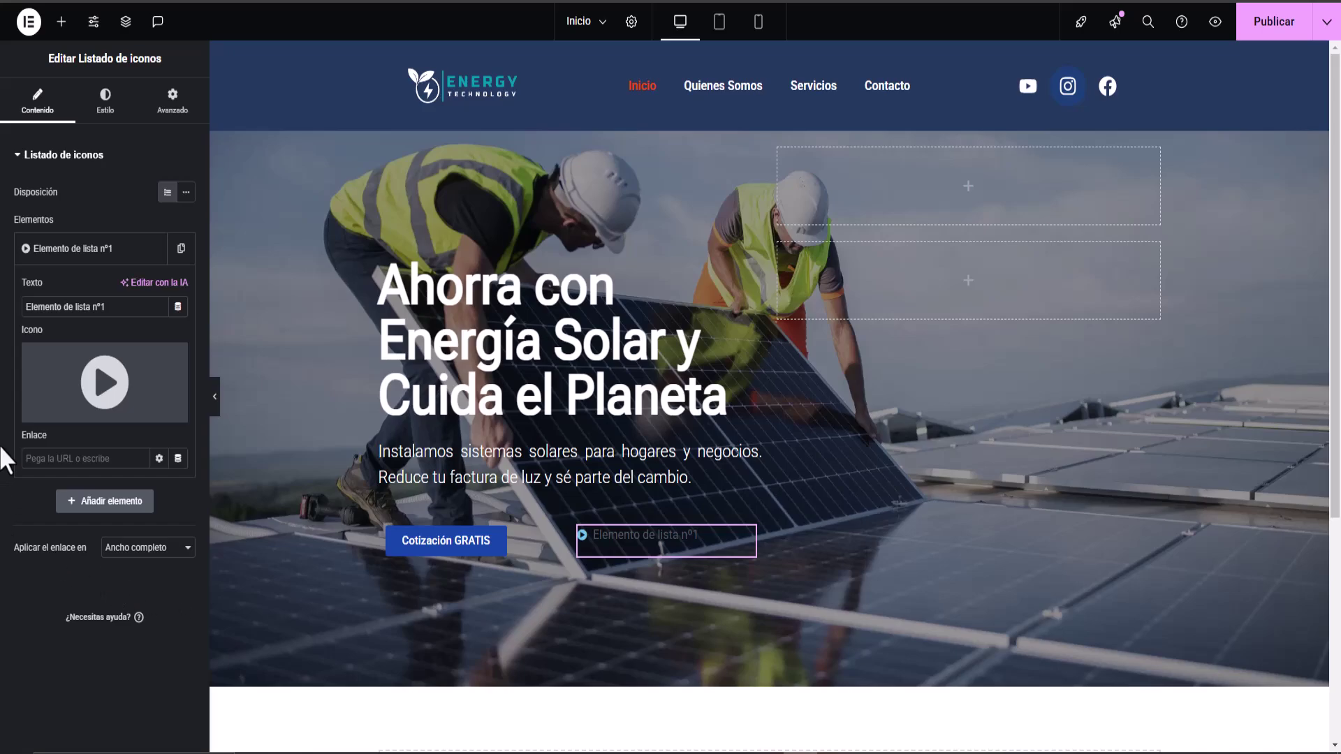
# Step: Set the icon list's normal-state icon color to red (#EB0419)
pyautogui.click(105, 99)
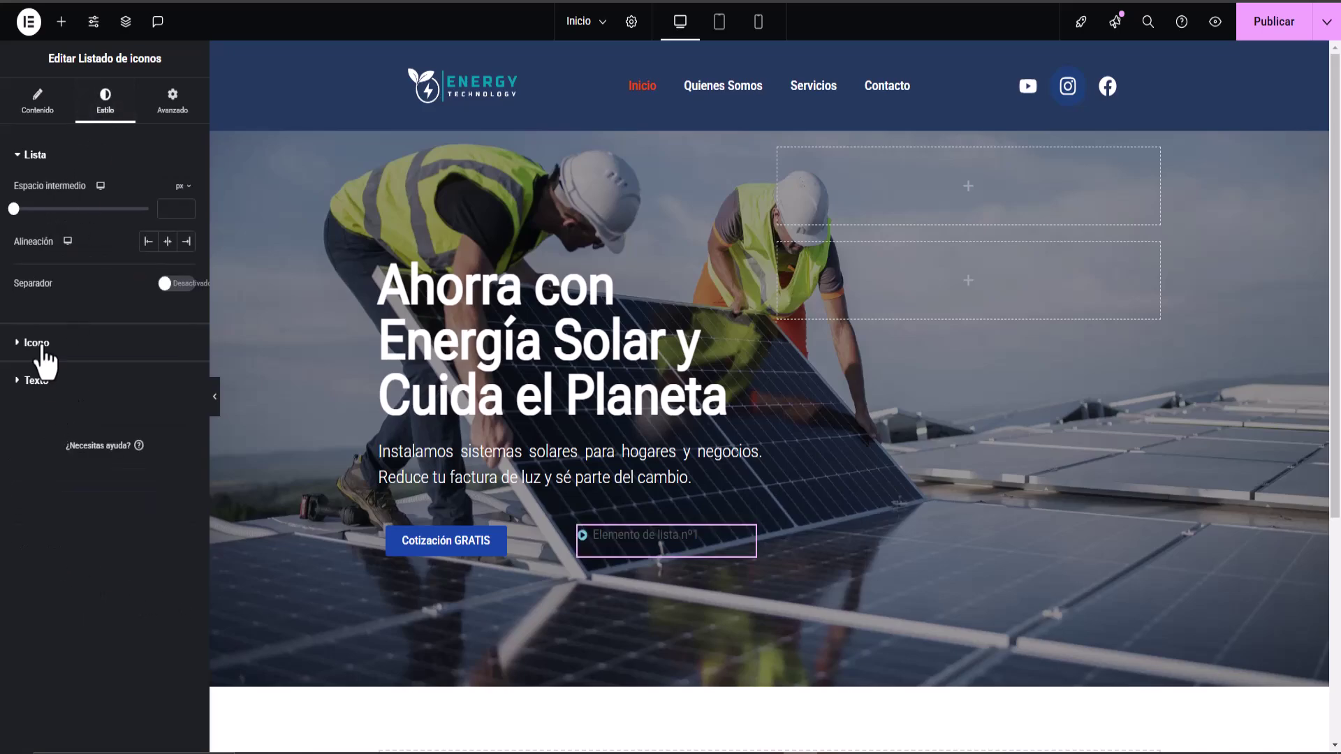
pyautogui.click(38, 343)
pyautogui.click(186, 262)
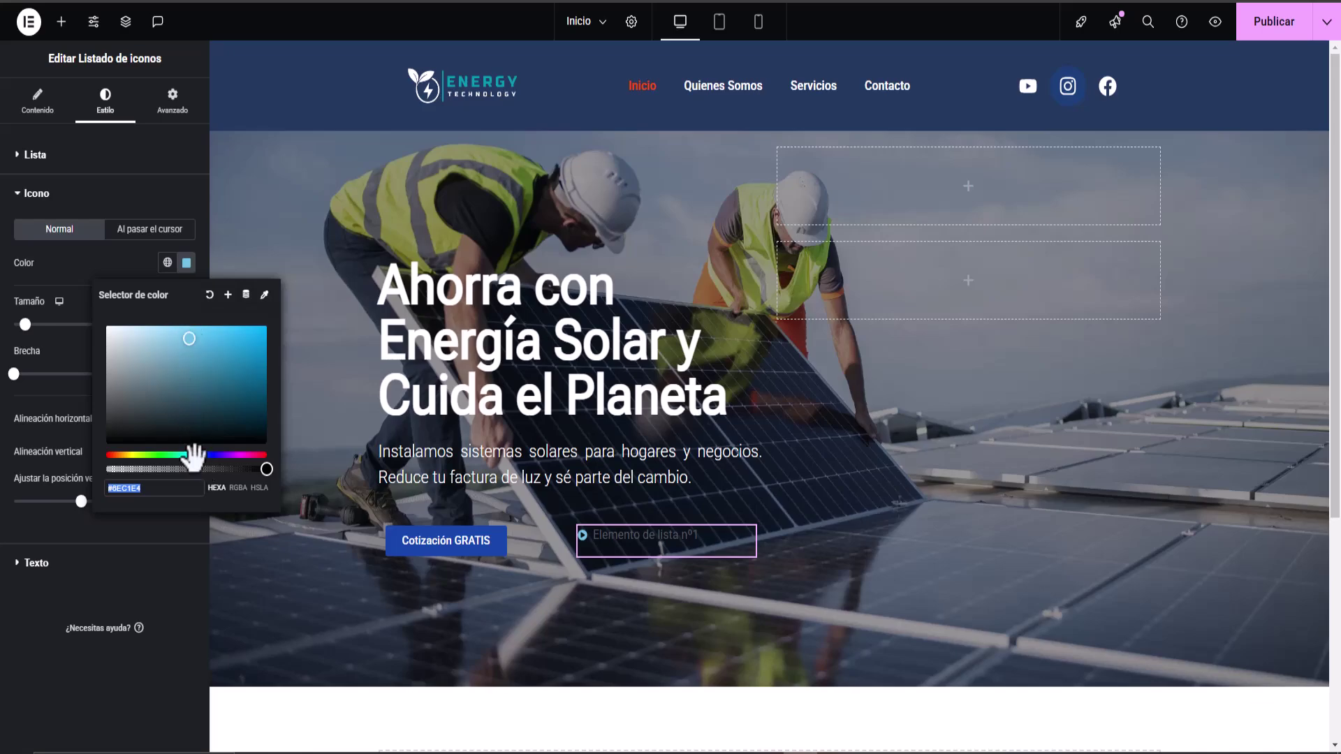
pyautogui.moveTo(194, 454); pyautogui.dragTo(281, 460)
pyautogui.moveTo(257, 329)
pyautogui.mouseDown()
pyautogui.moveTo(261, 344)
pyautogui.moveTo(275, 332)
pyautogui.moveTo(261, 501)
pyautogui.moveTo(259, 462)
pyautogui.mouseUp()
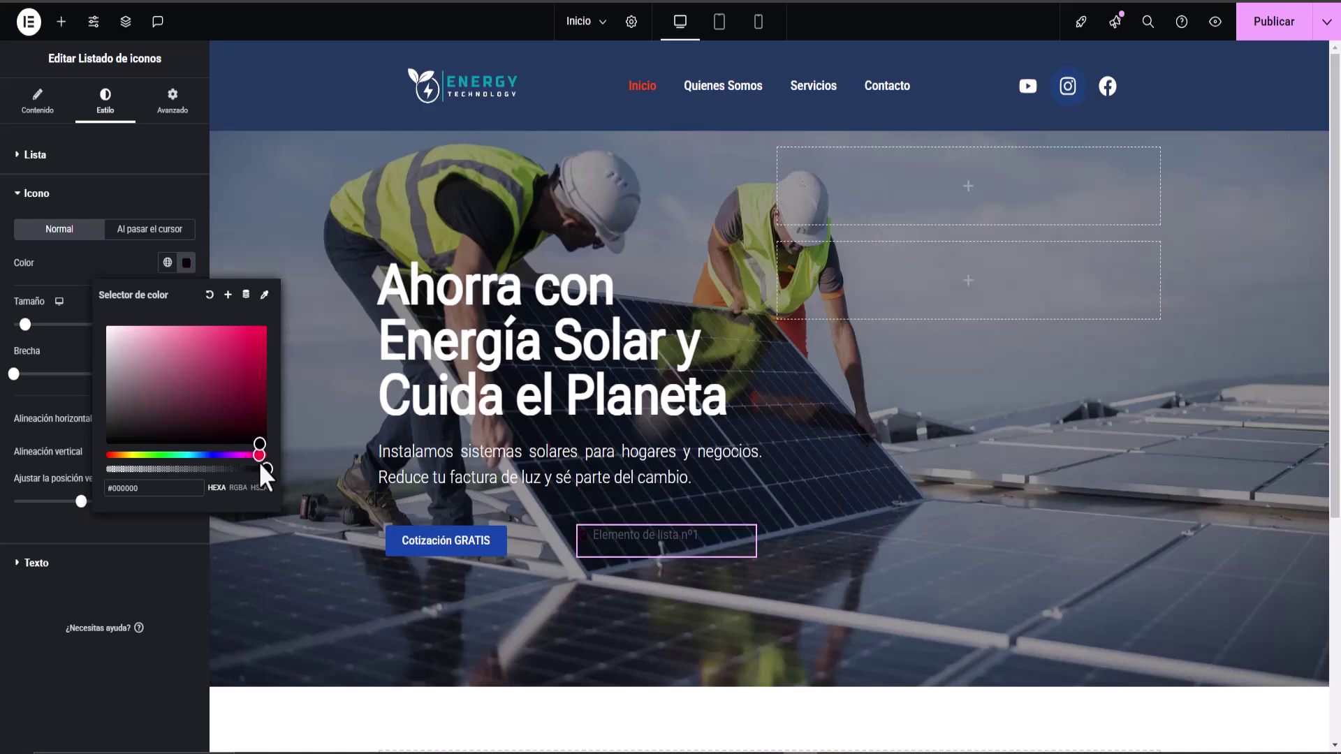
pyautogui.click(264, 335)
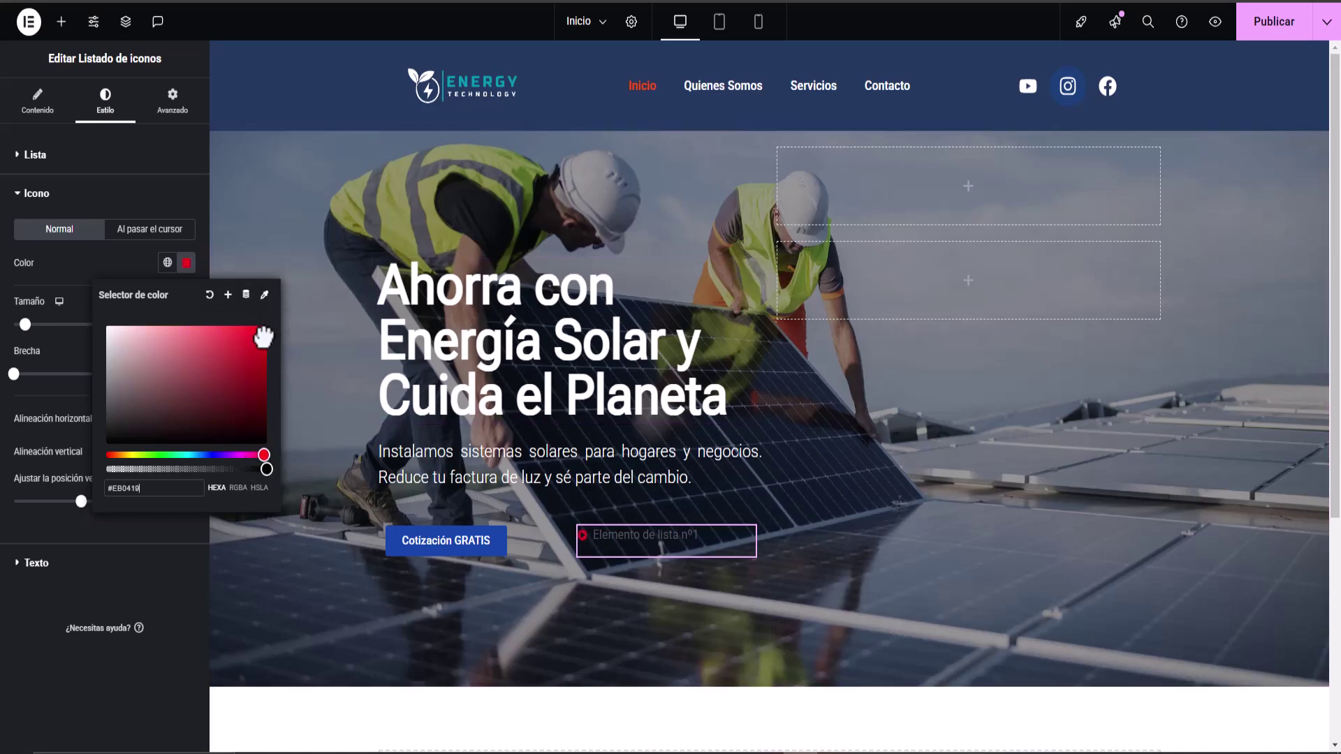
pyautogui.click(120, 262)
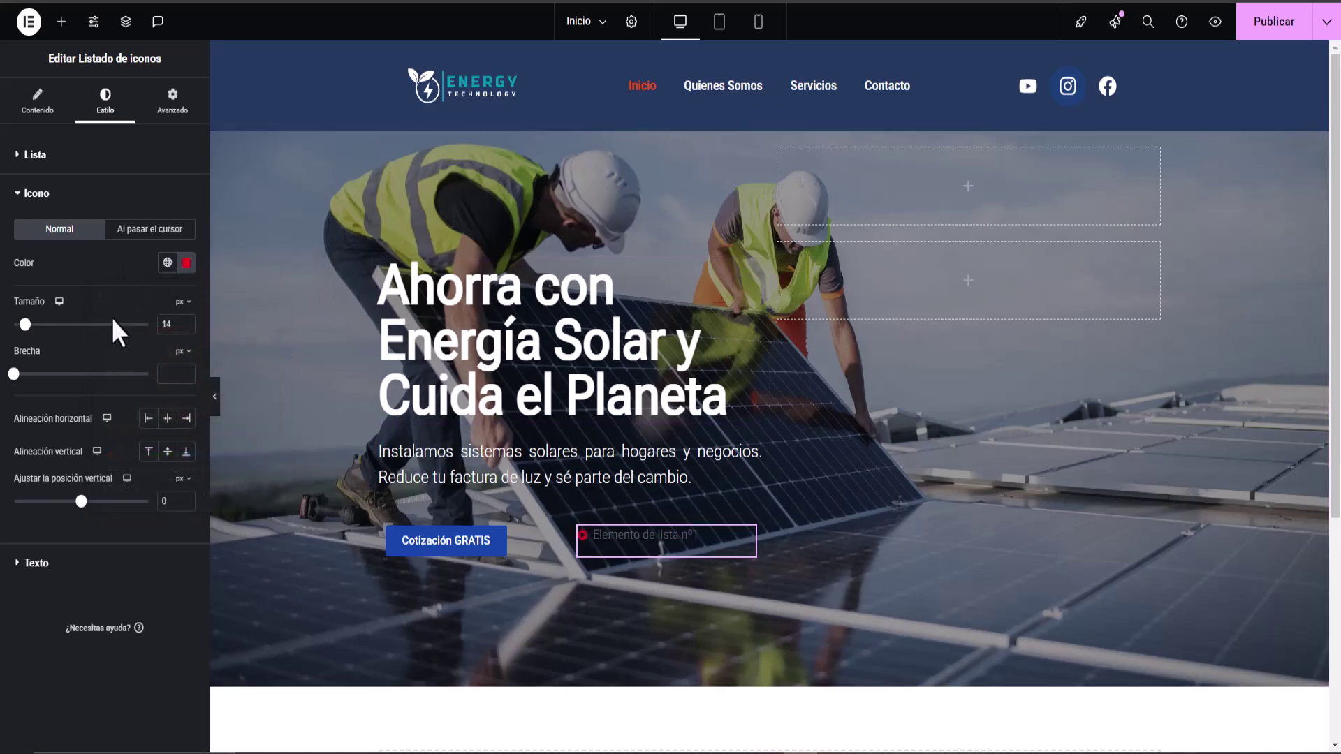
# Step: Enlarge the list icon to 31 px and set its horizontal alignment to left
pyautogui.moveTo(26, 324); pyautogui.dragTo(49, 324)
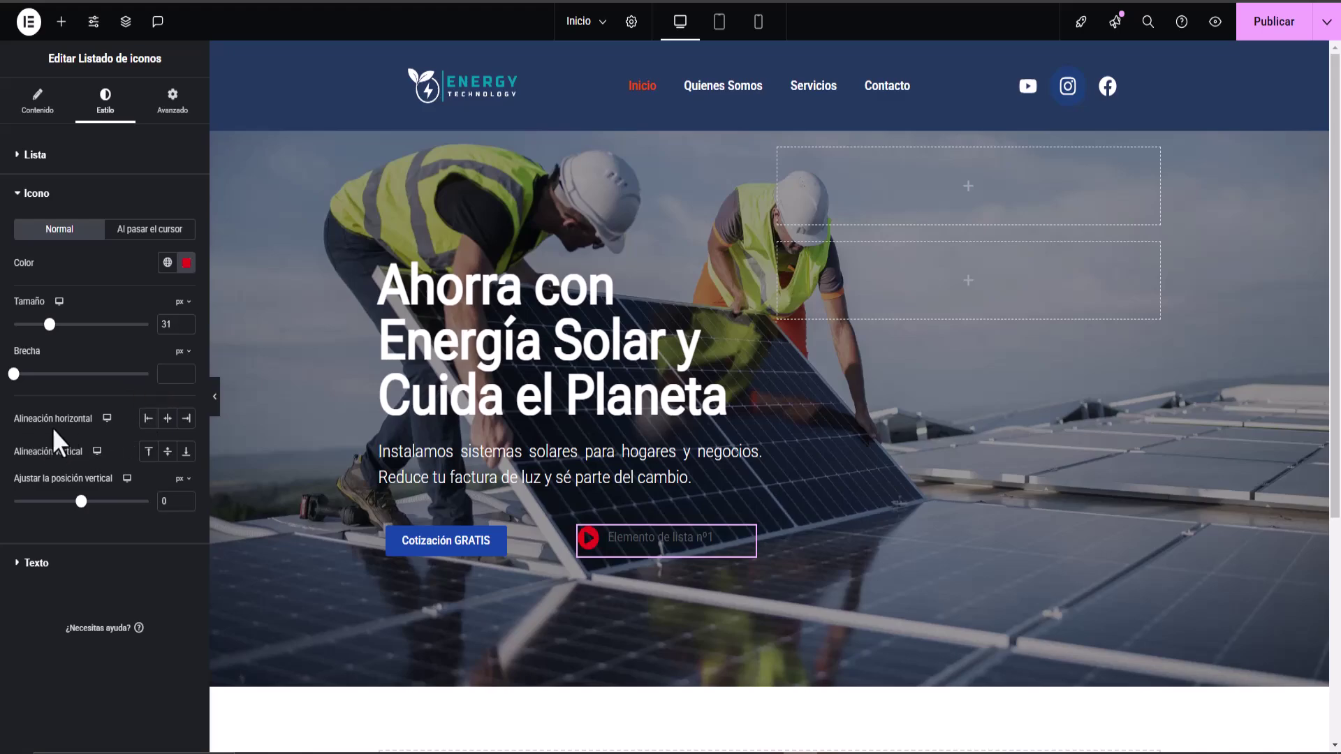
pyautogui.click(148, 417)
# Step: Replace the icon list item's text with "INTRO VIDEO"
pyautogui.click(37, 109)
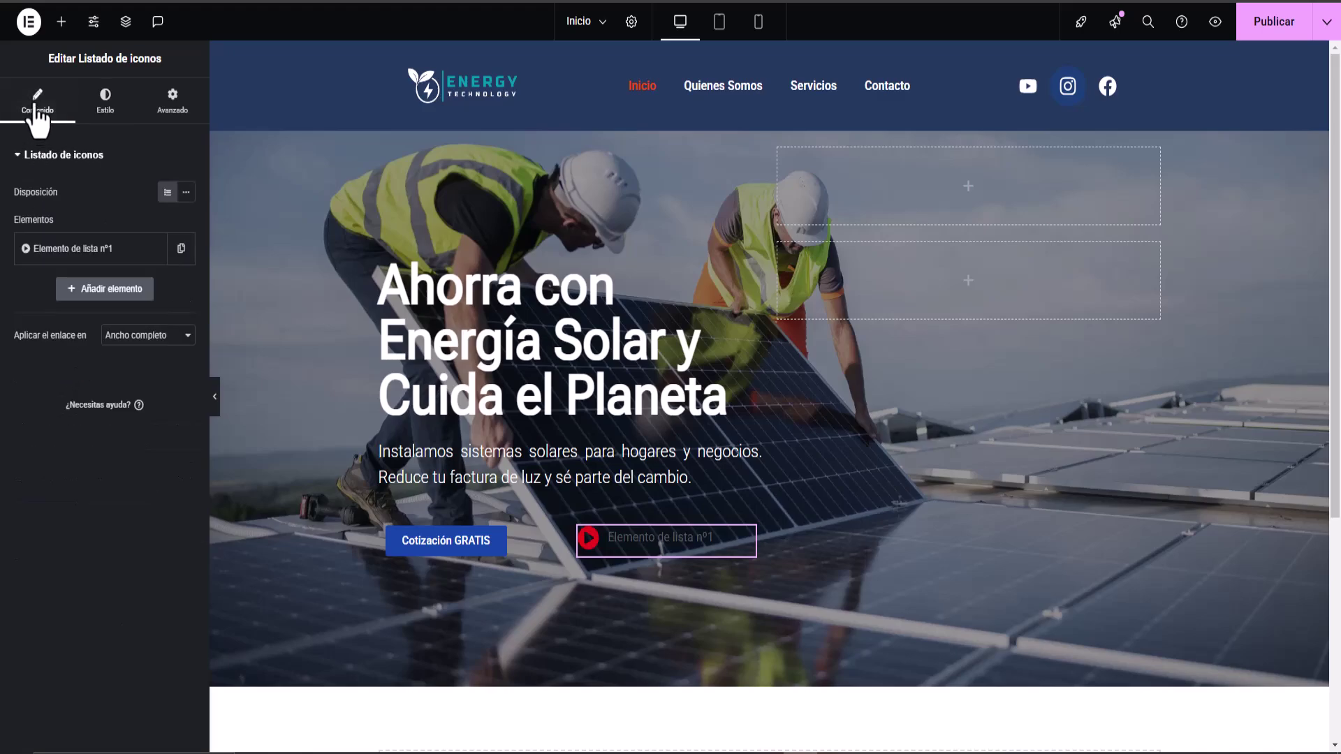
pyautogui.click(70, 250)
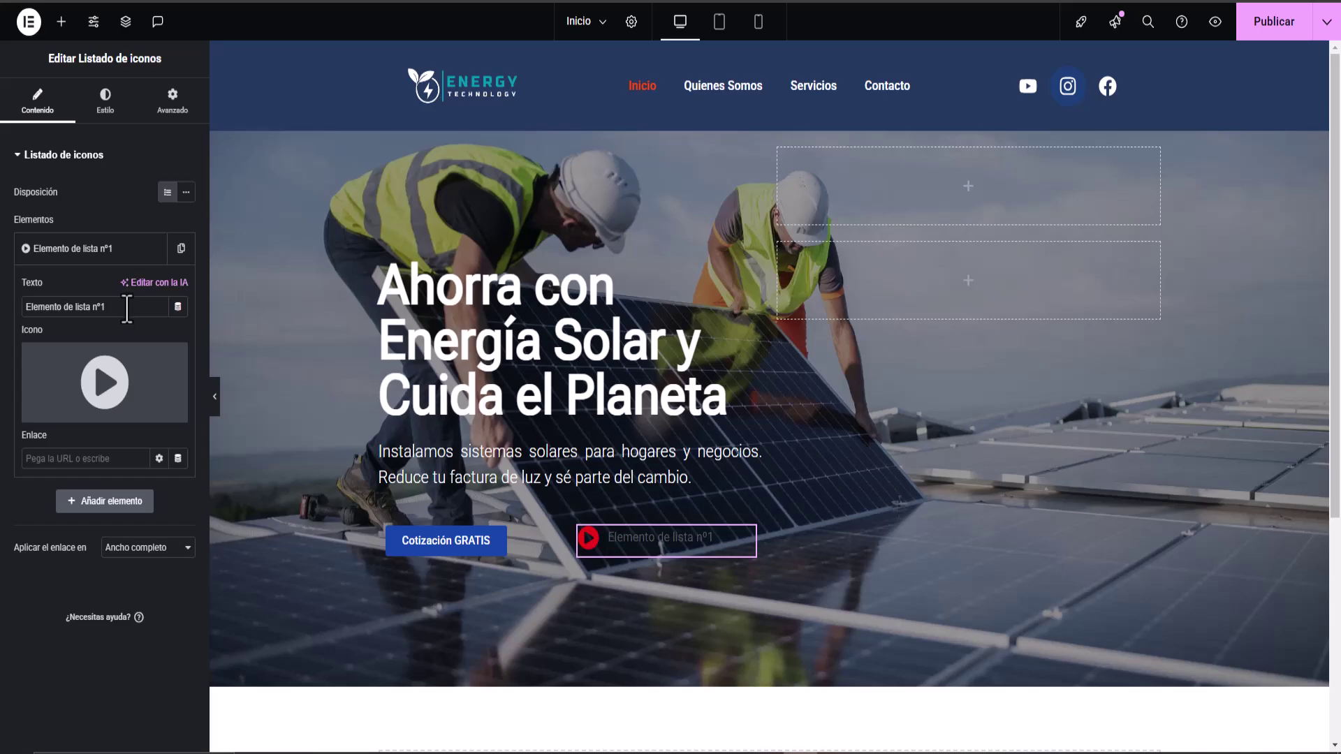
pyautogui.tripleClick(90, 310)
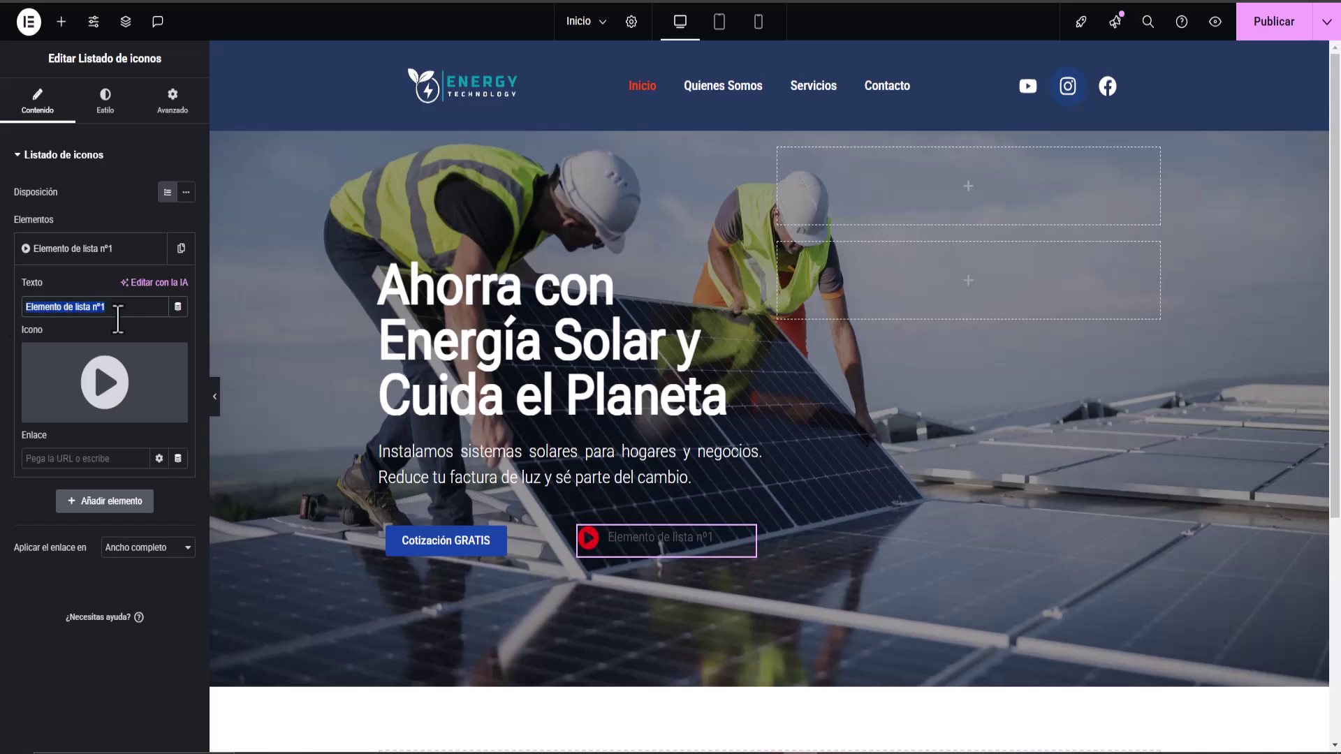
pyautogui.rightClick(126, 308)
pyautogui.click(166, 411)
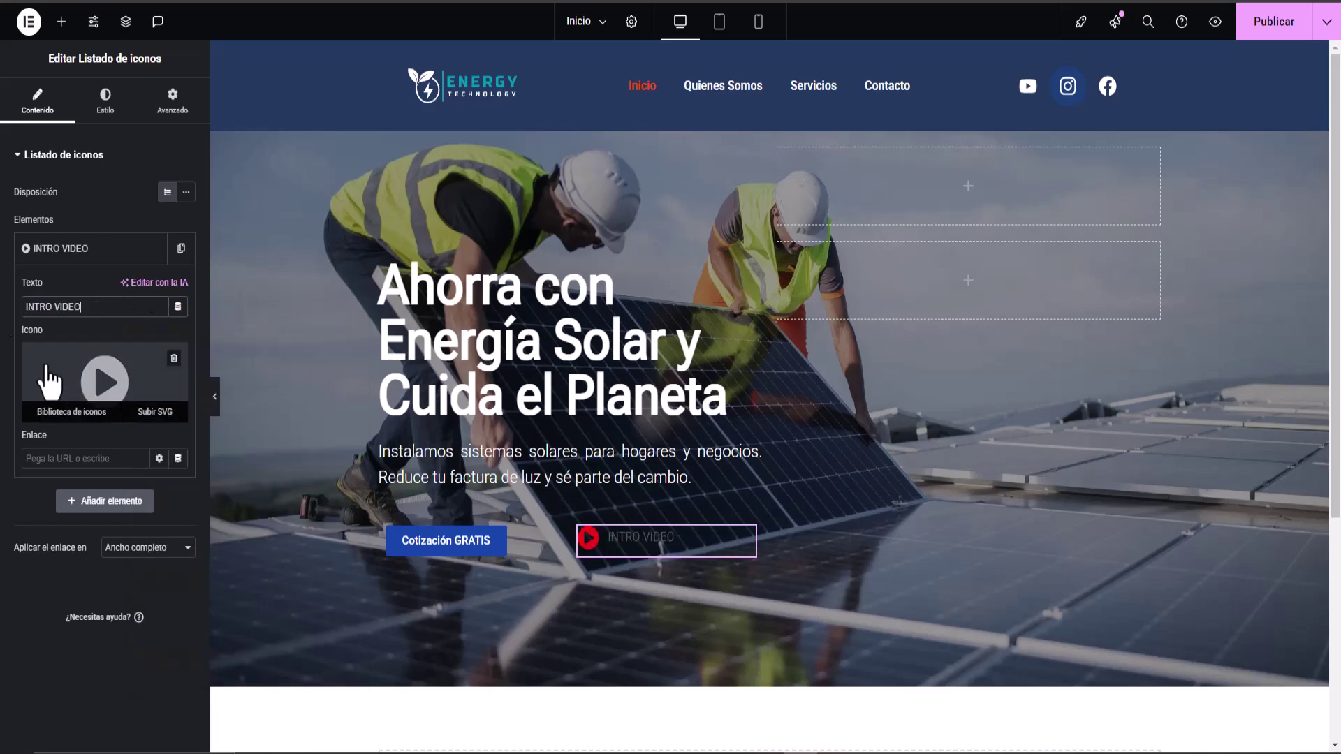
# Step: Set the icon list's normal-state text color to white
pyautogui.click(105, 103)
pyautogui.click(22, 384)
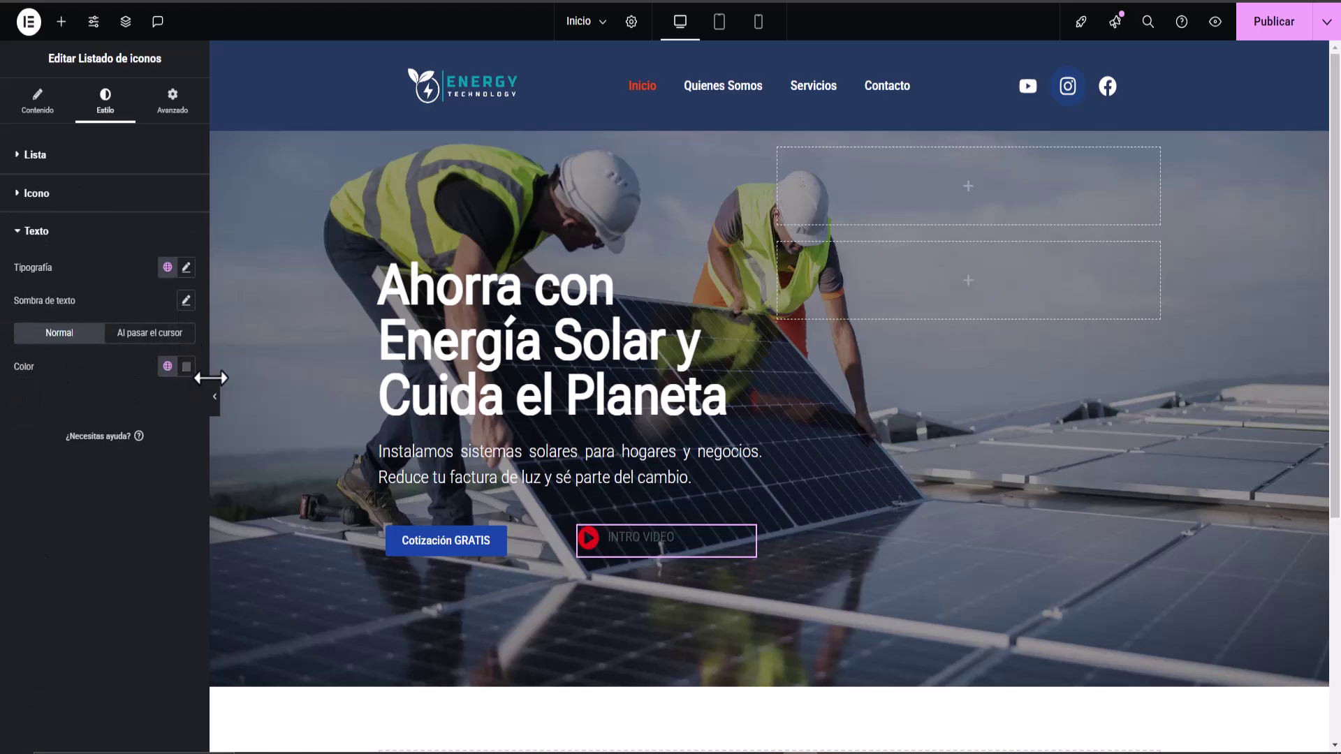
pyautogui.click(188, 367)
pyautogui.moveTo(120, 493); pyautogui.dragTo(94, 411)
pyautogui.click(58, 384)
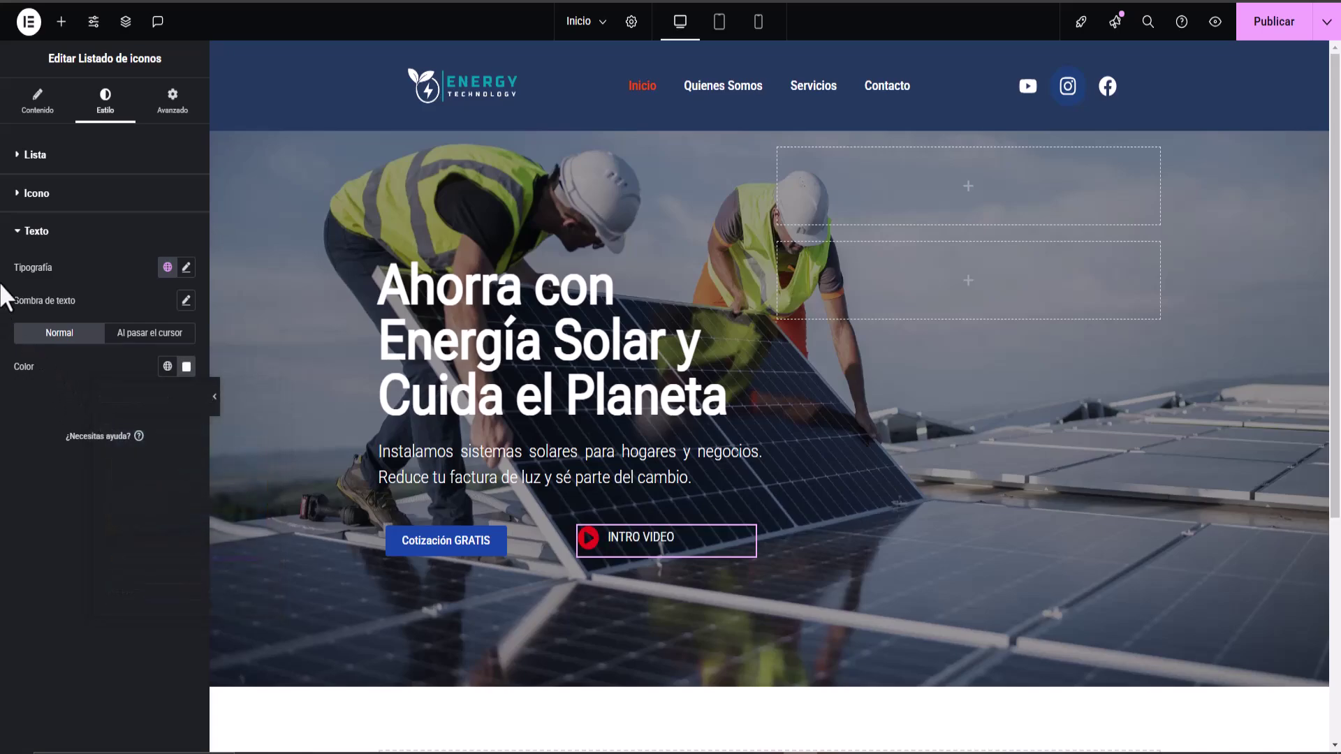
# Step: Set the icon list text's typography to size 19 px and weight 500 (Mediana)
pyautogui.click(185, 268)
pyautogui.moveTo(24, 391); pyautogui.dragTo(34, 391)
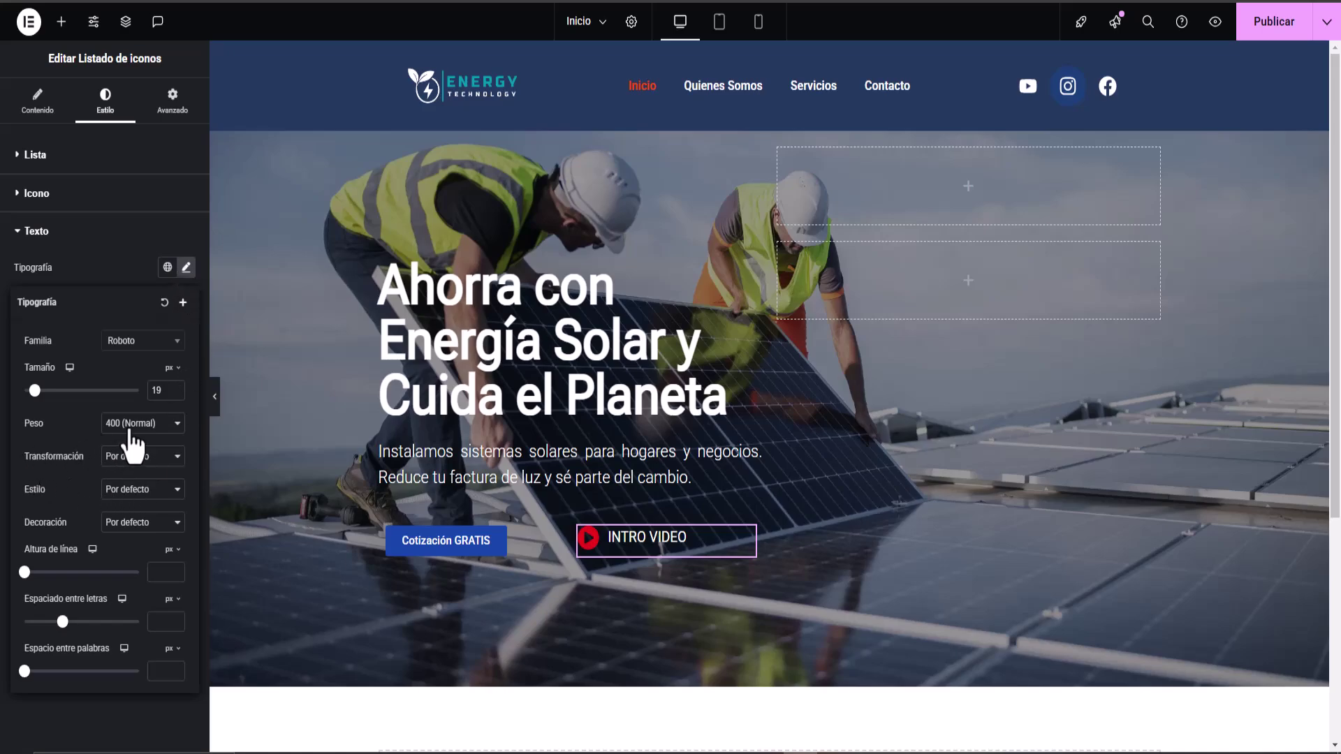
pyautogui.click(133, 423)
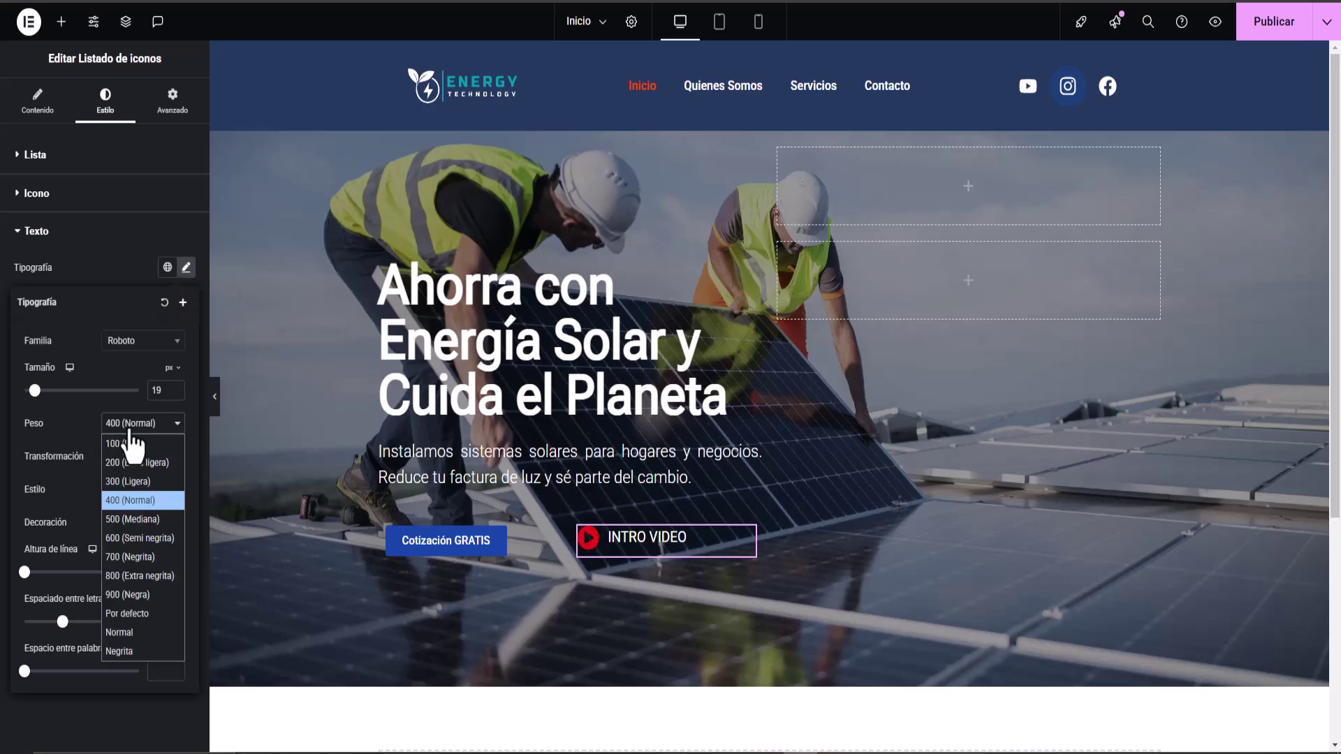
pyautogui.click(128, 520)
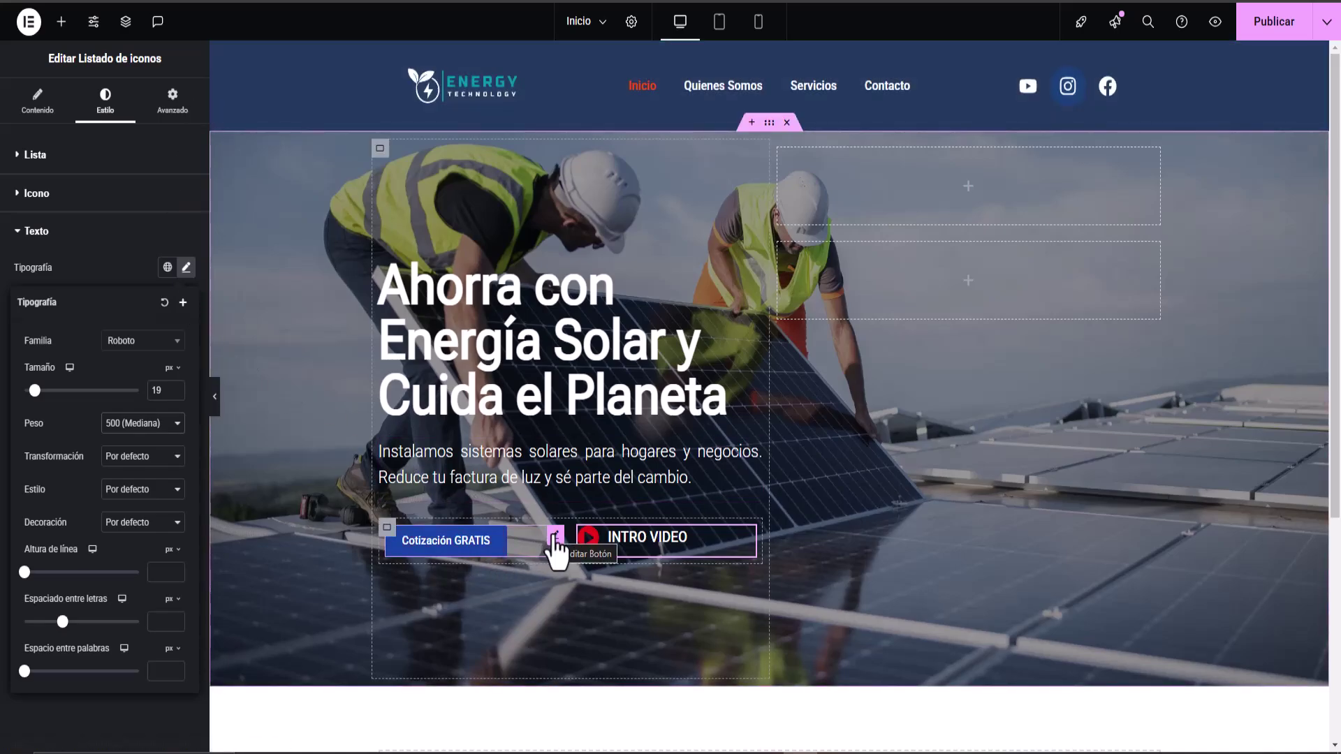
# Step: Set the "Cotización GRATIS" button's position to centered
pyautogui.click(554, 536)
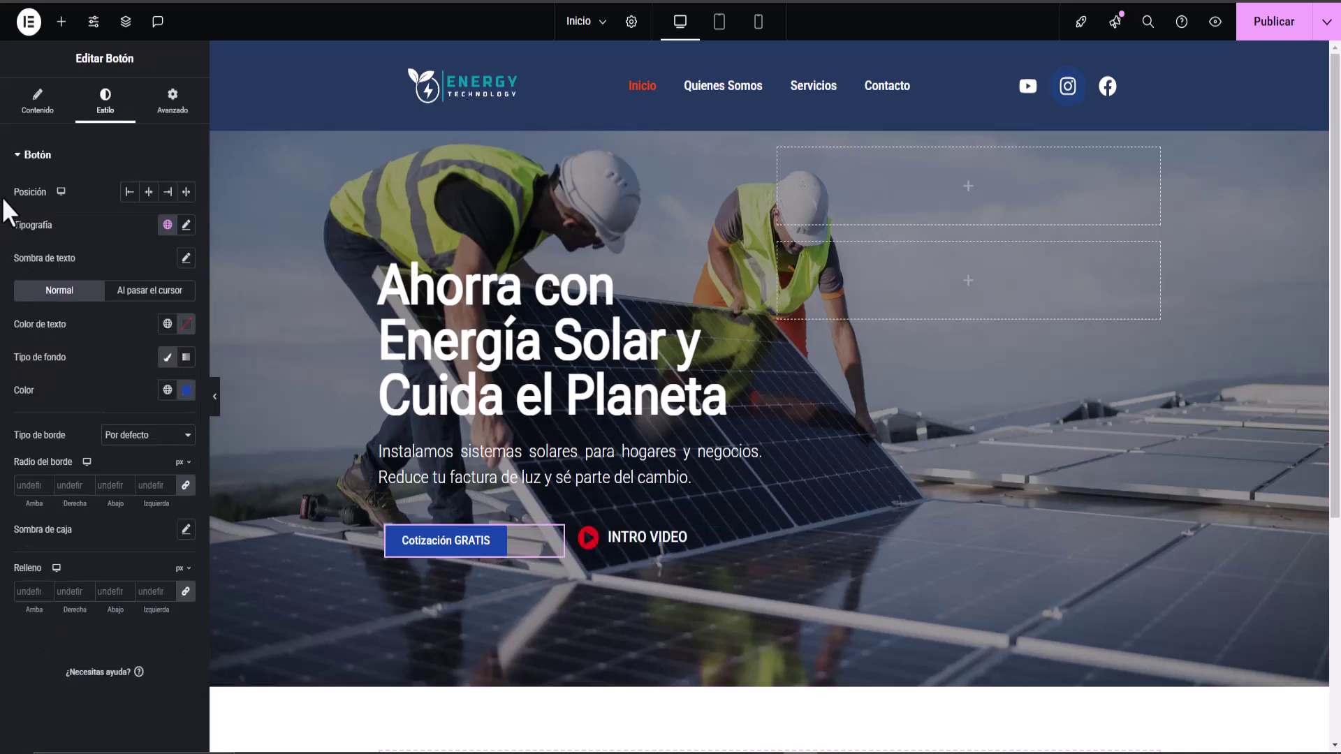
pyautogui.click(148, 192)
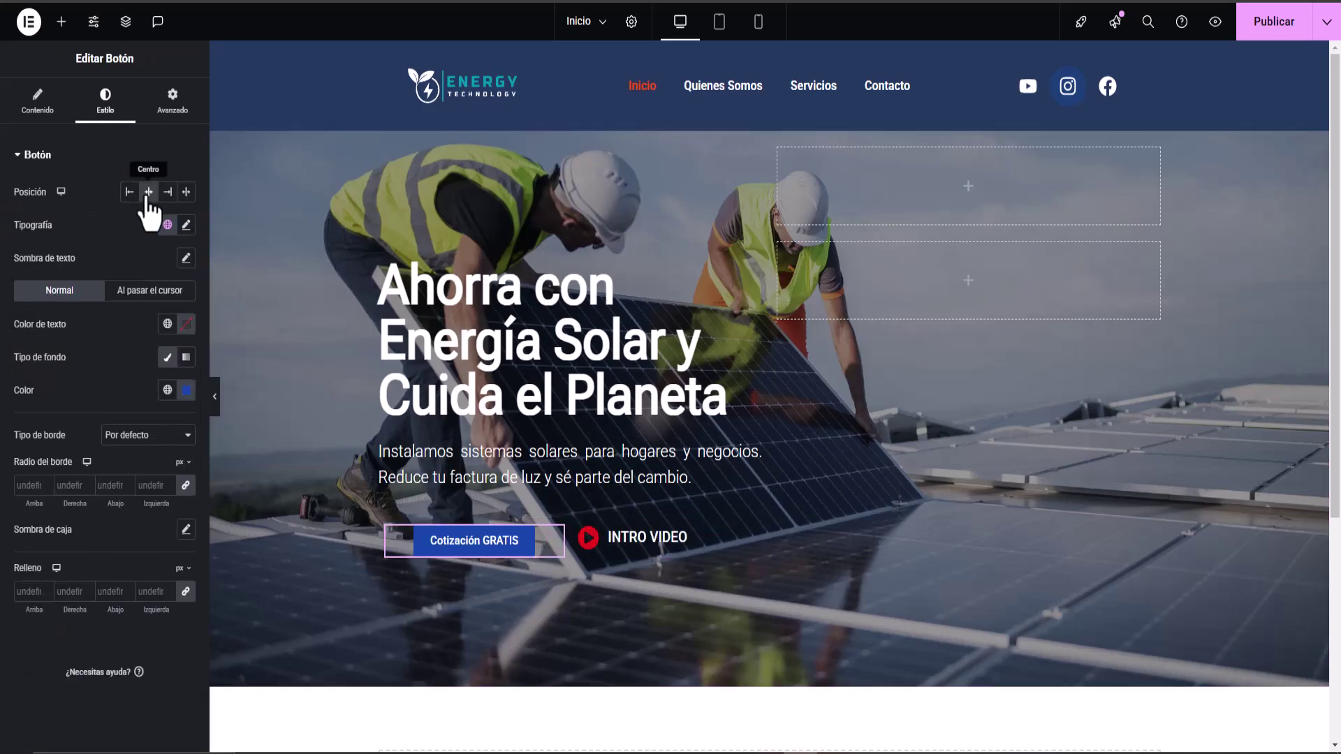
# Step: Publish the Inicio page changes and preview the page
pyautogui.click(1275, 22)
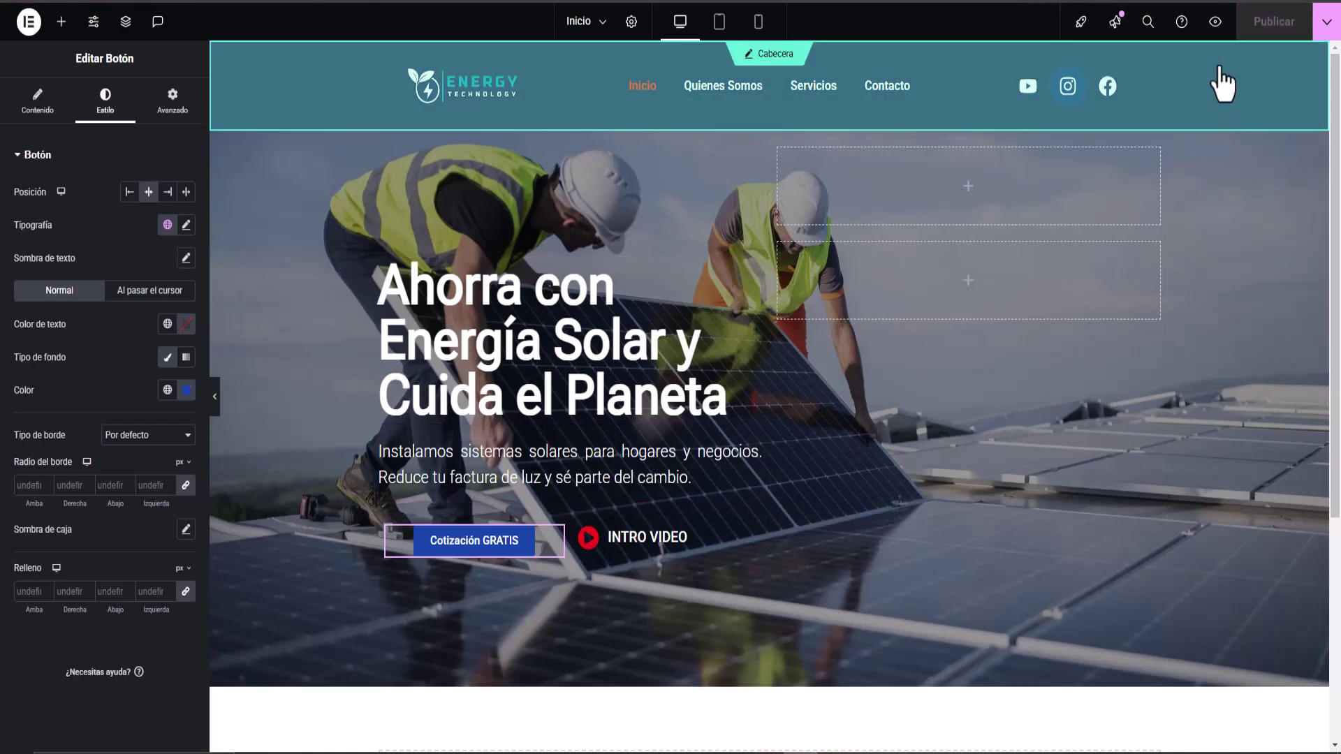
pyautogui.click(1215, 27)
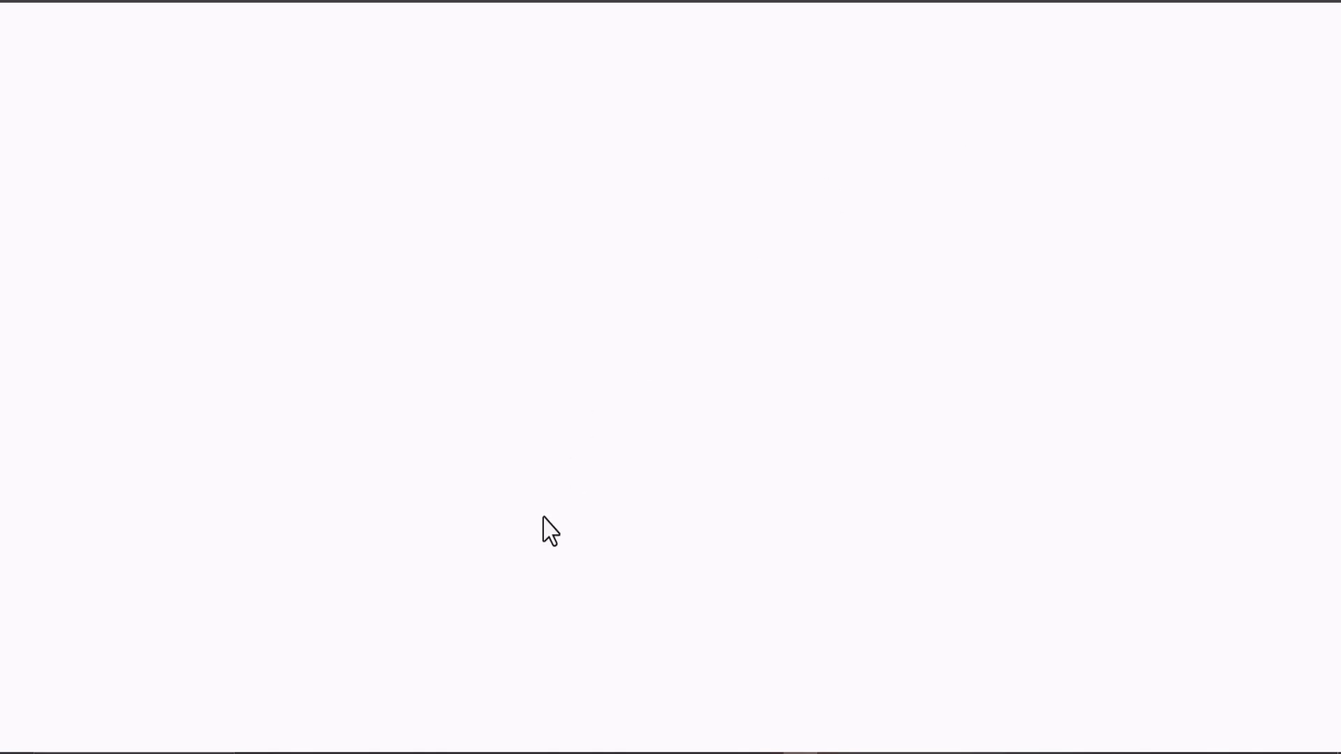
pyautogui.scroll(-2, 537, 521)
pyautogui.scroll(2, 538, 518)
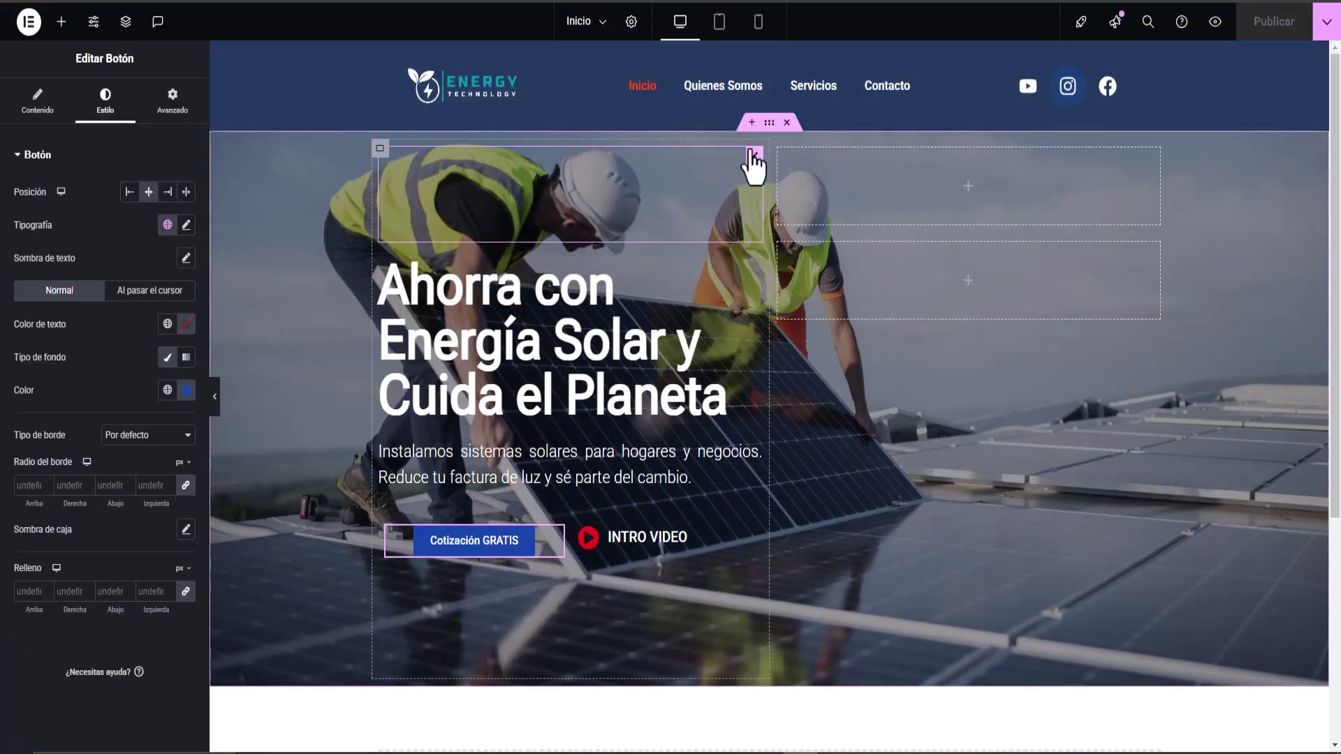
# Step: Set the opacity of the hero container's black background overlay to 0.5
pyautogui.click(769, 125)
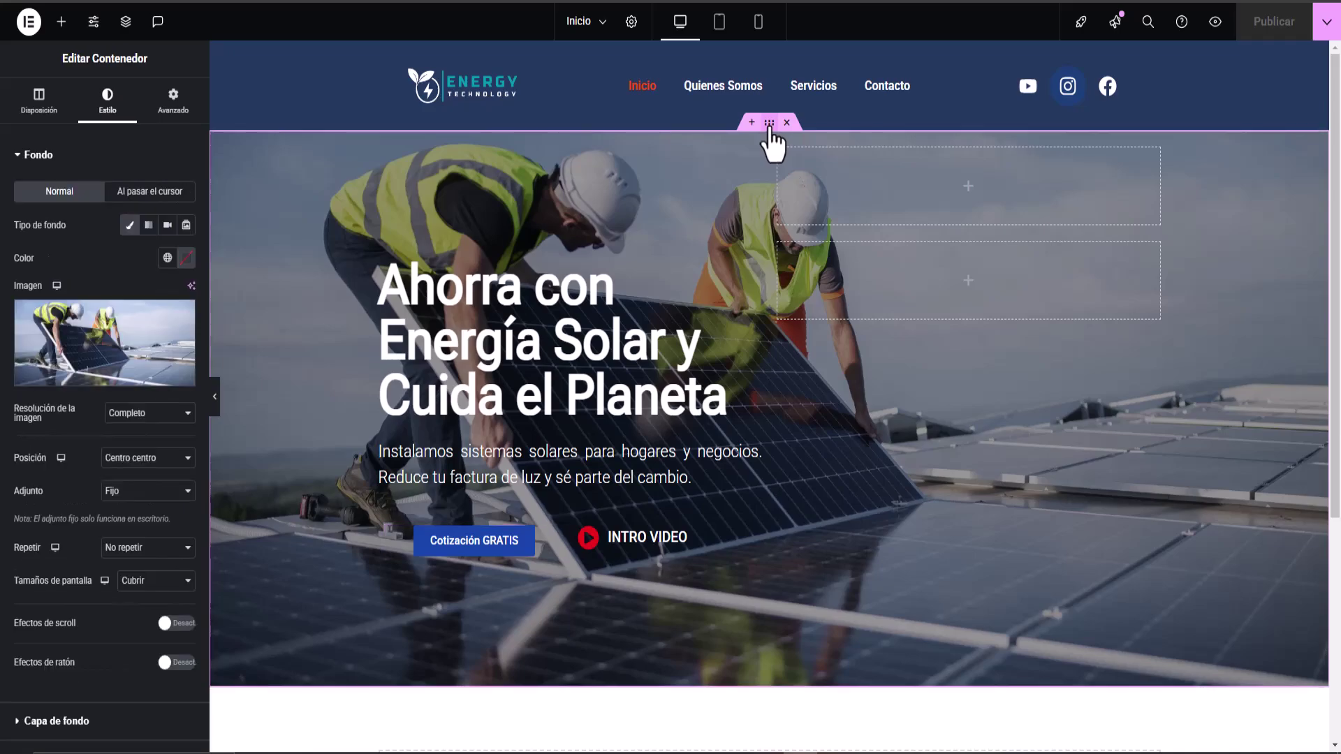
pyautogui.click(12, 161)
pyautogui.click(8, 196)
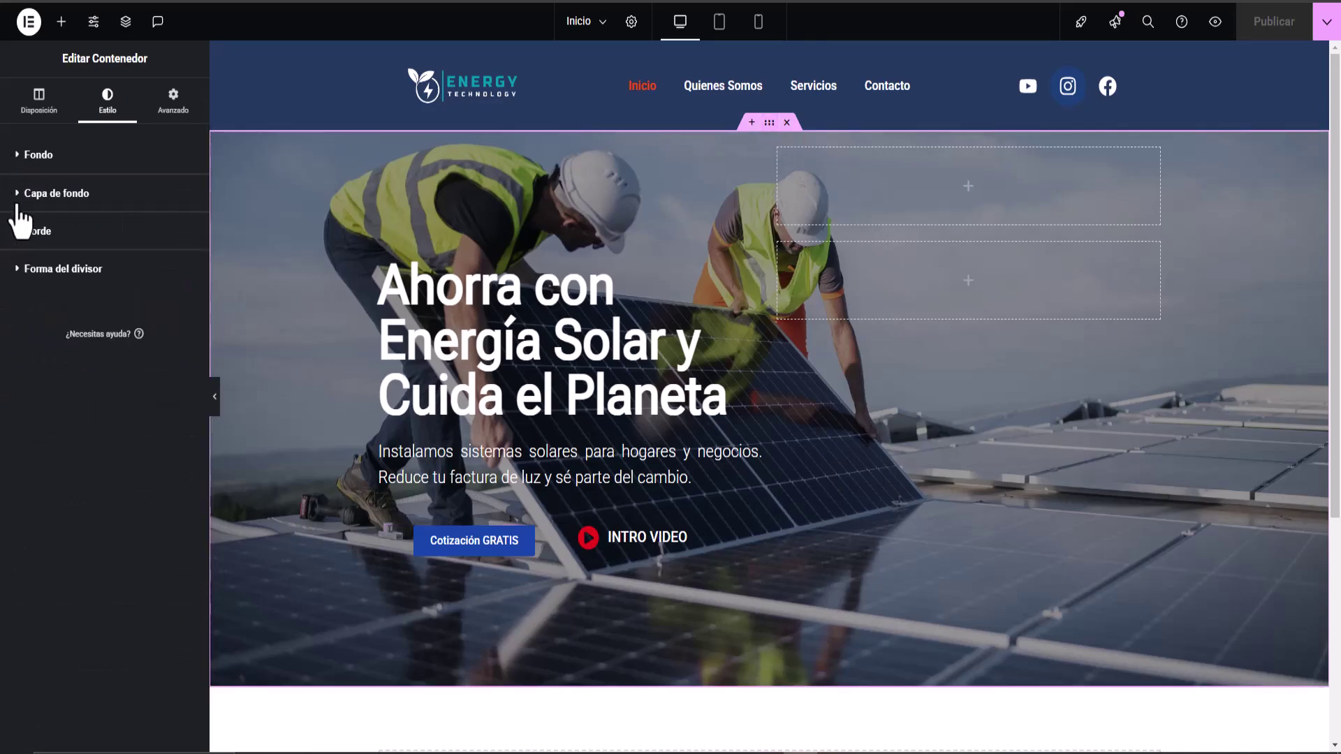
pyautogui.click(188, 300)
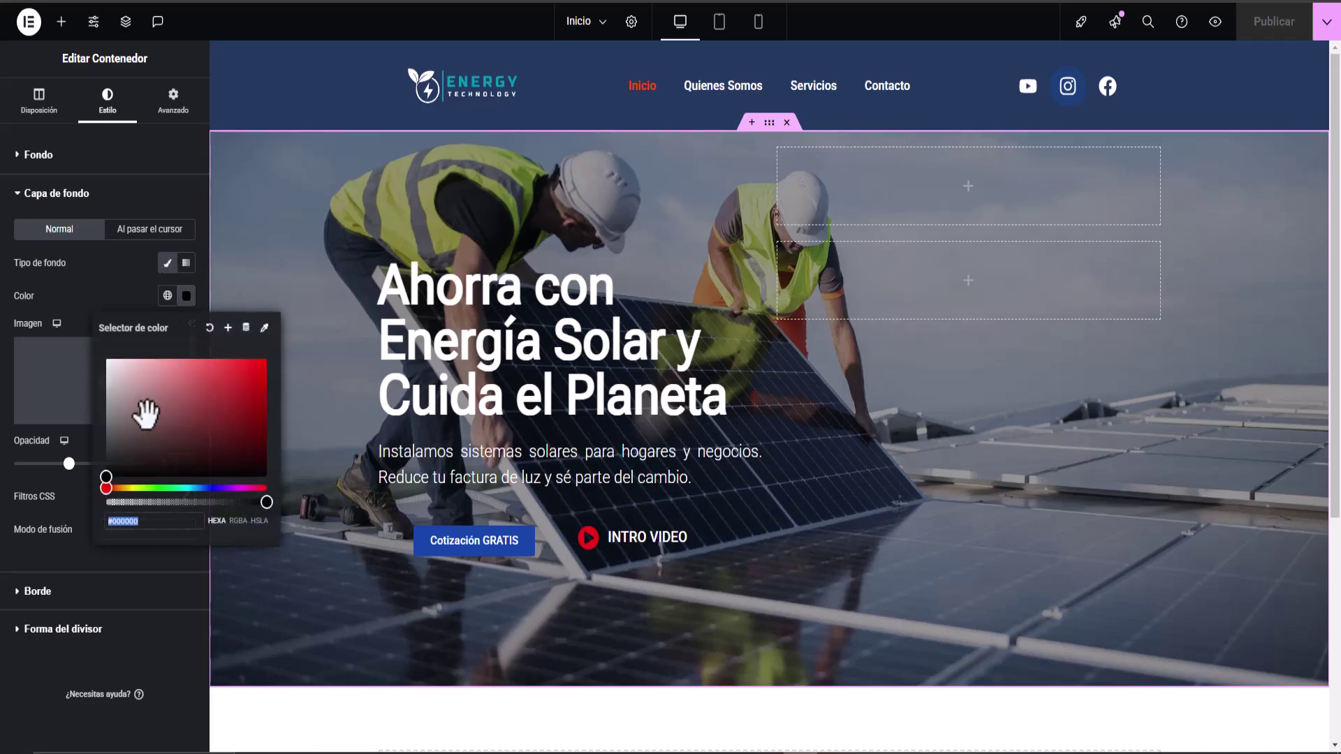
pyautogui.click(134, 303)
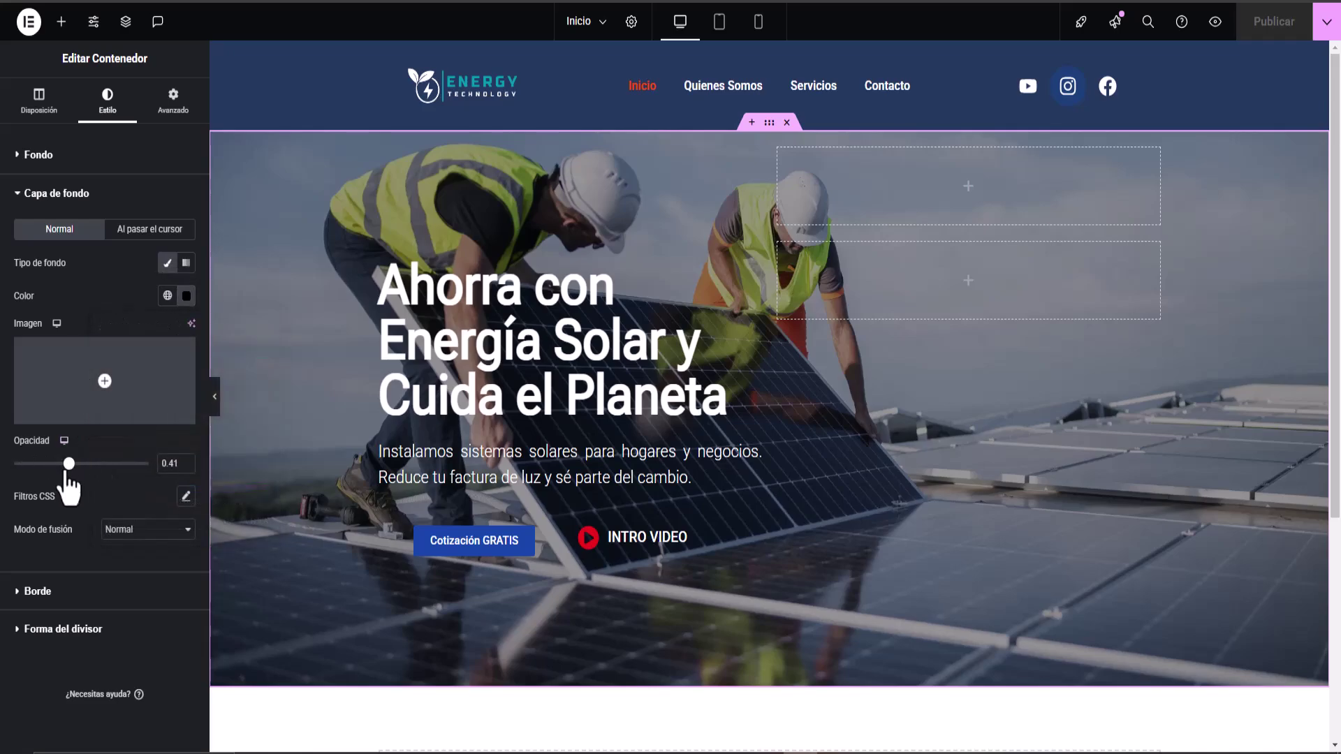
pyautogui.moveTo(75, 470); pyautogui.dragTo(85, 469)
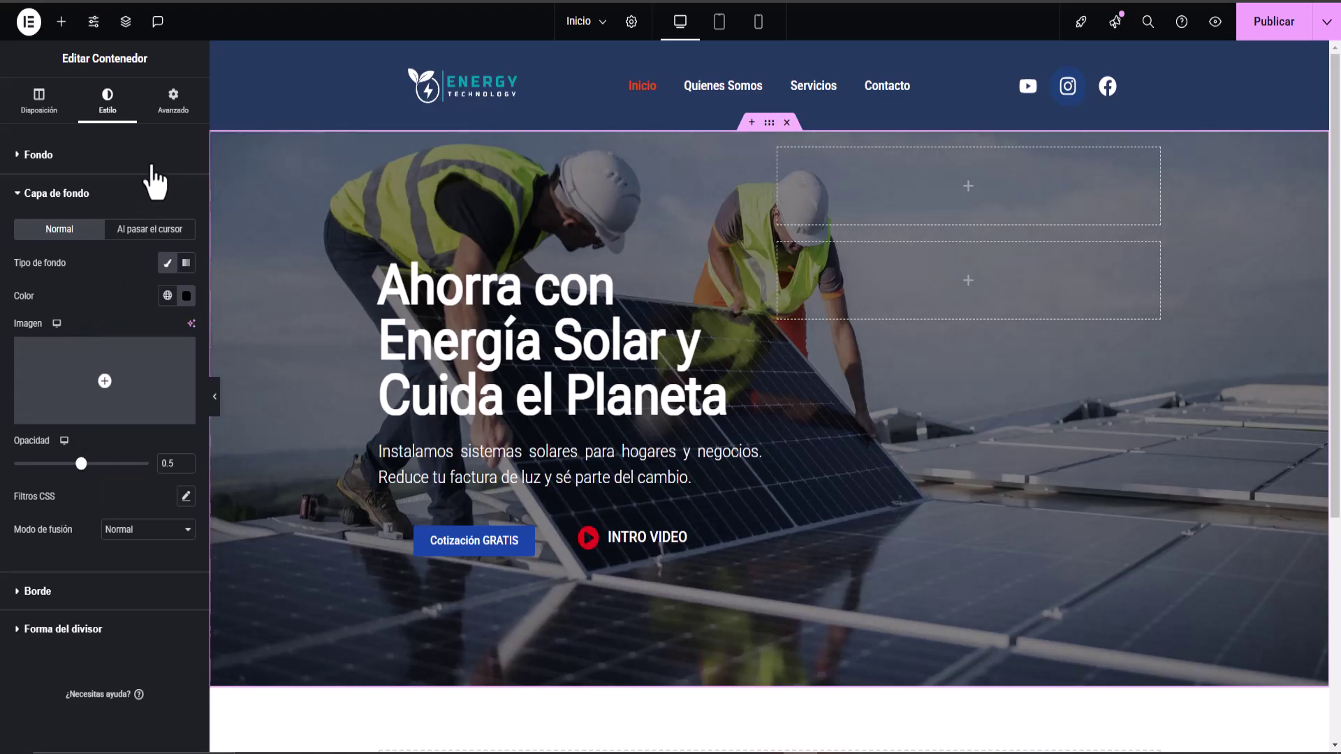
# Step: Publish the Inicio page with the darkened hero background and exit the editor to WordPress
pyautogui.click(1271, 25)
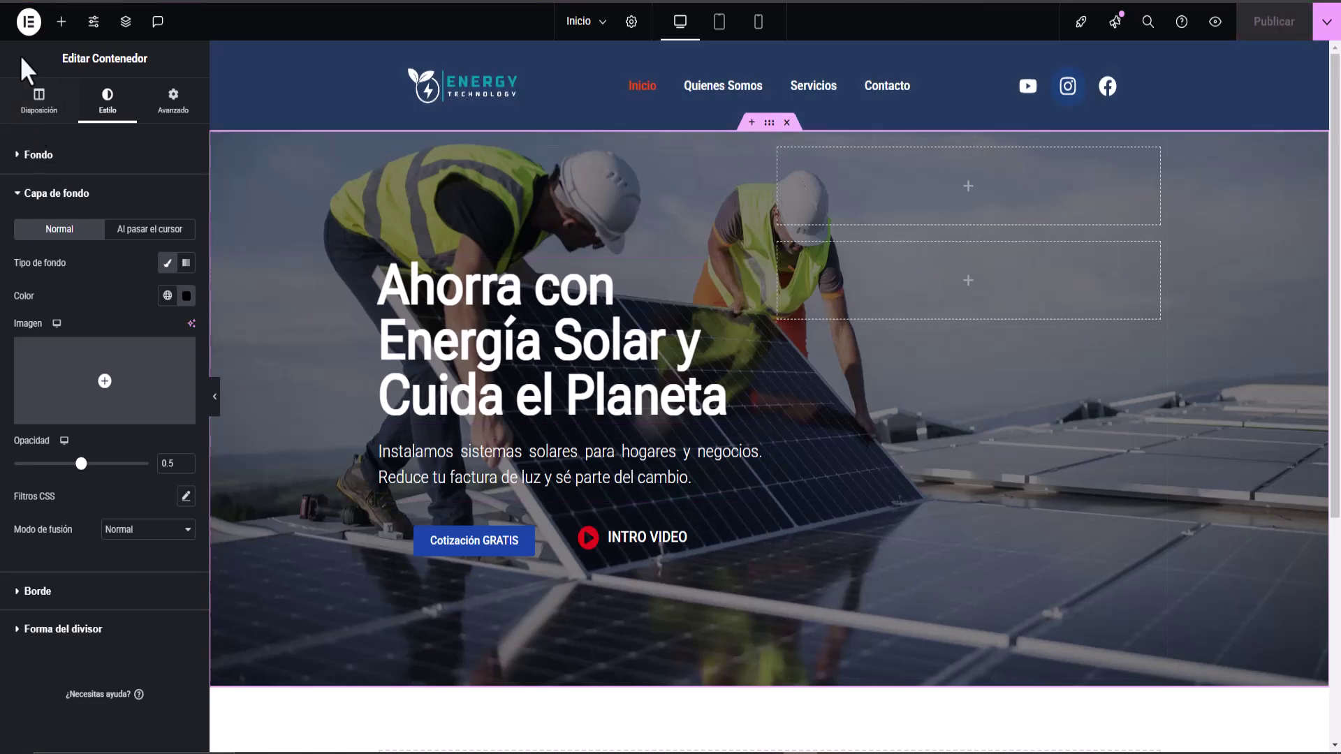
pyautogui.click(29, 22)
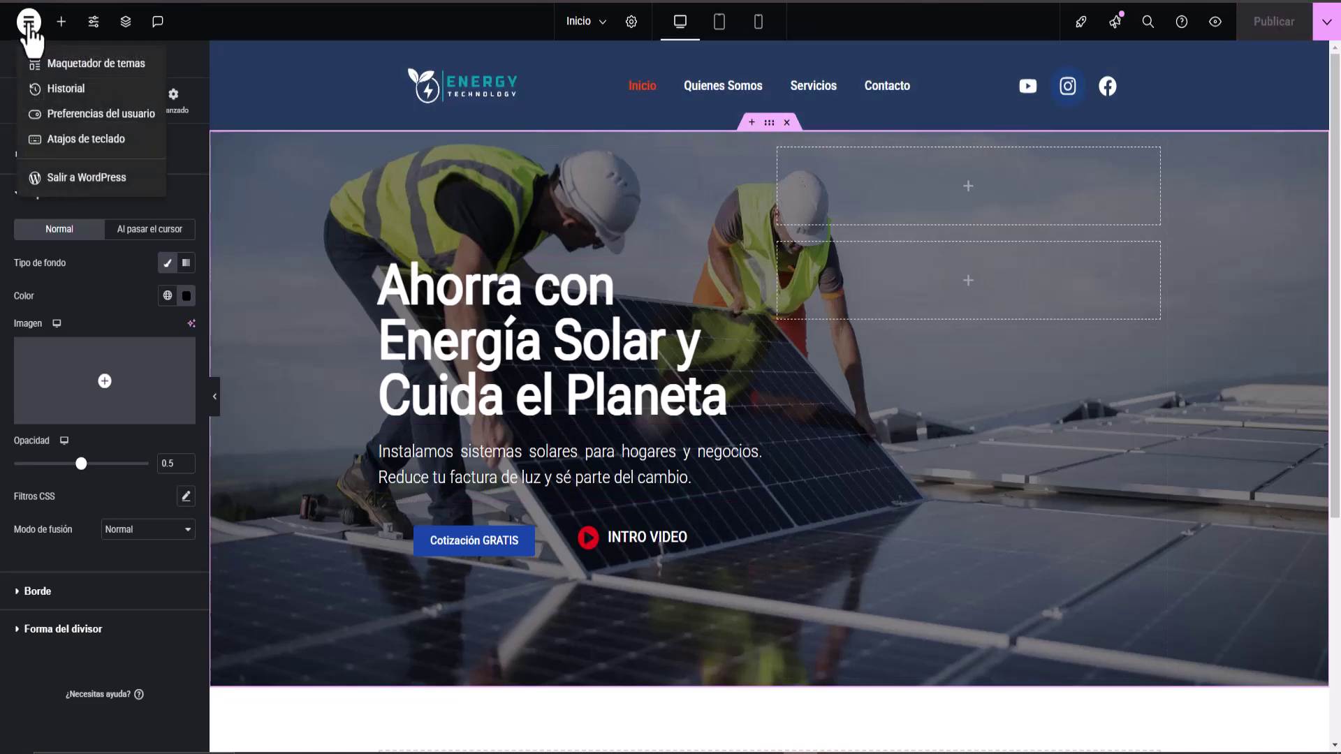
pyautogui.click(44, 178)
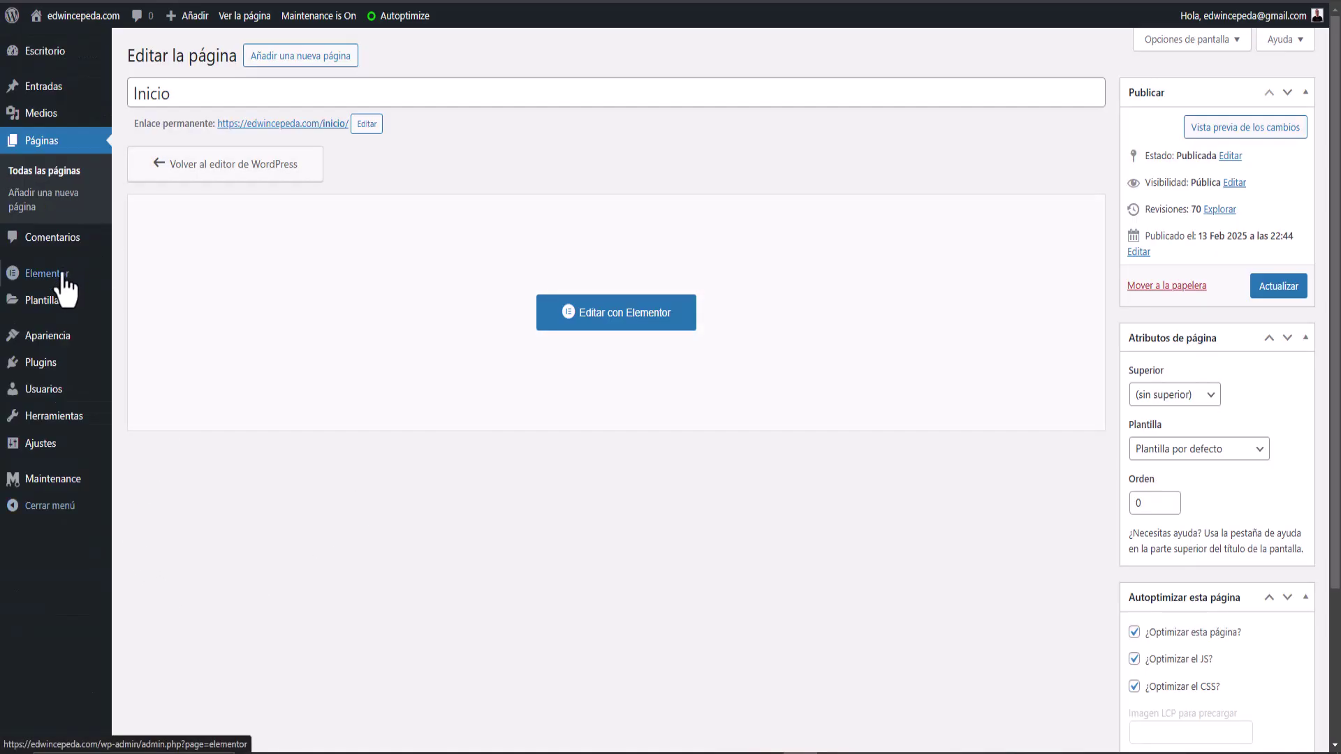
pyautogui.moveTo(44, 302)
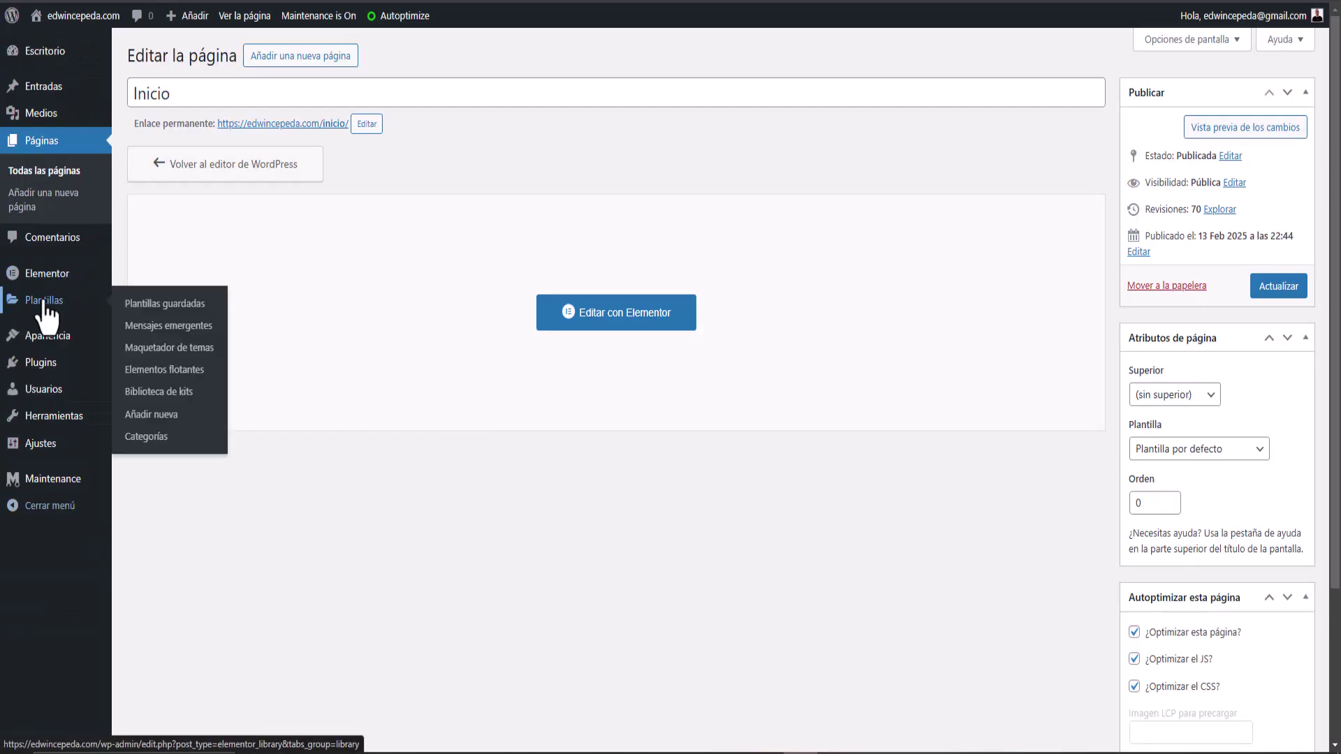
pyautogui.click(188, 351)
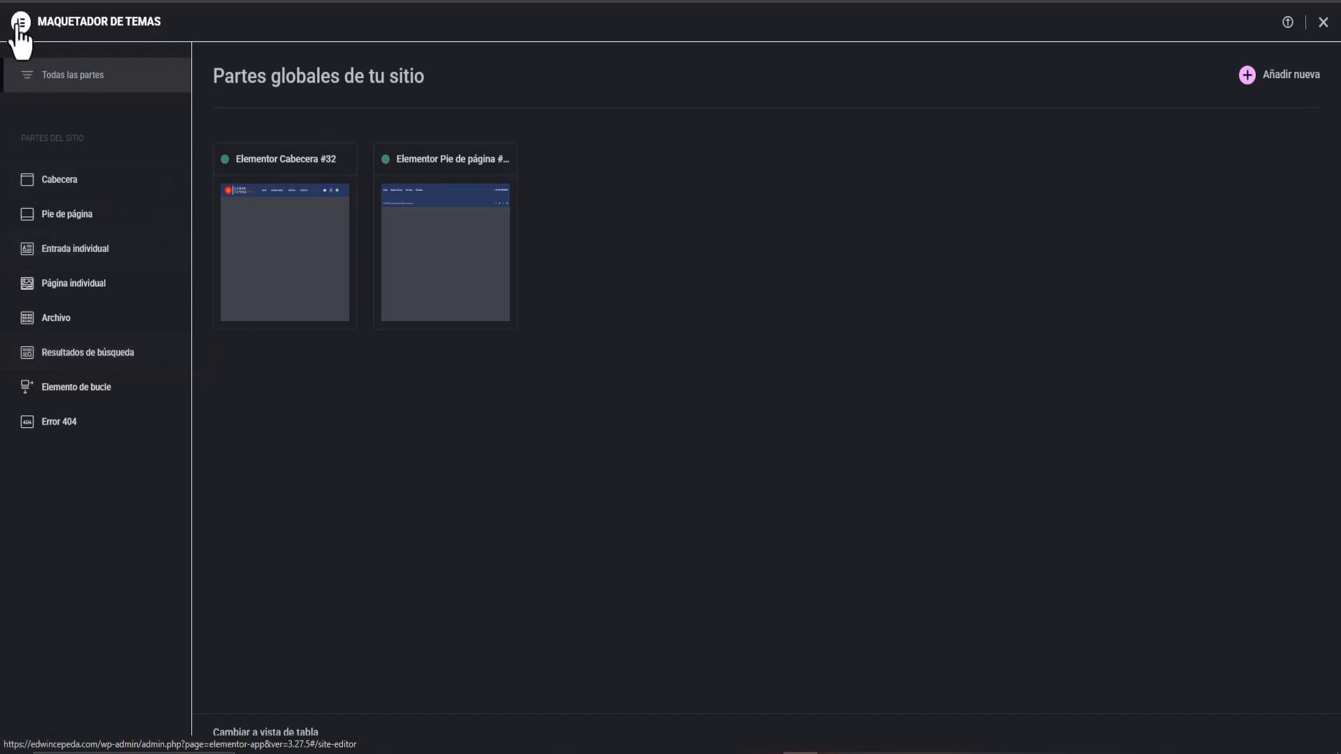
pyautogui.click(1322, 21)
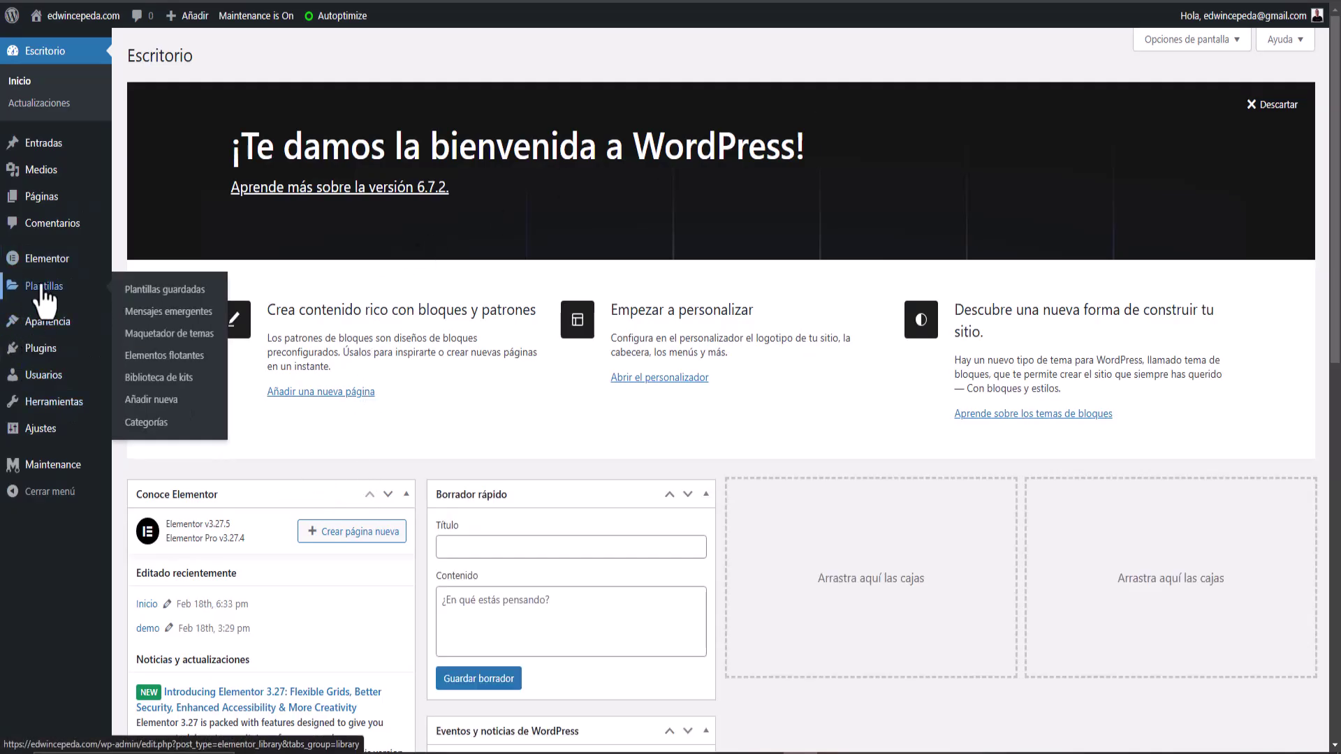
# Step: Create a new template of type Ventana emergente named INTRO VIDEO, dismissing the template library without choosing a design
pyautogui.click(158, 410)
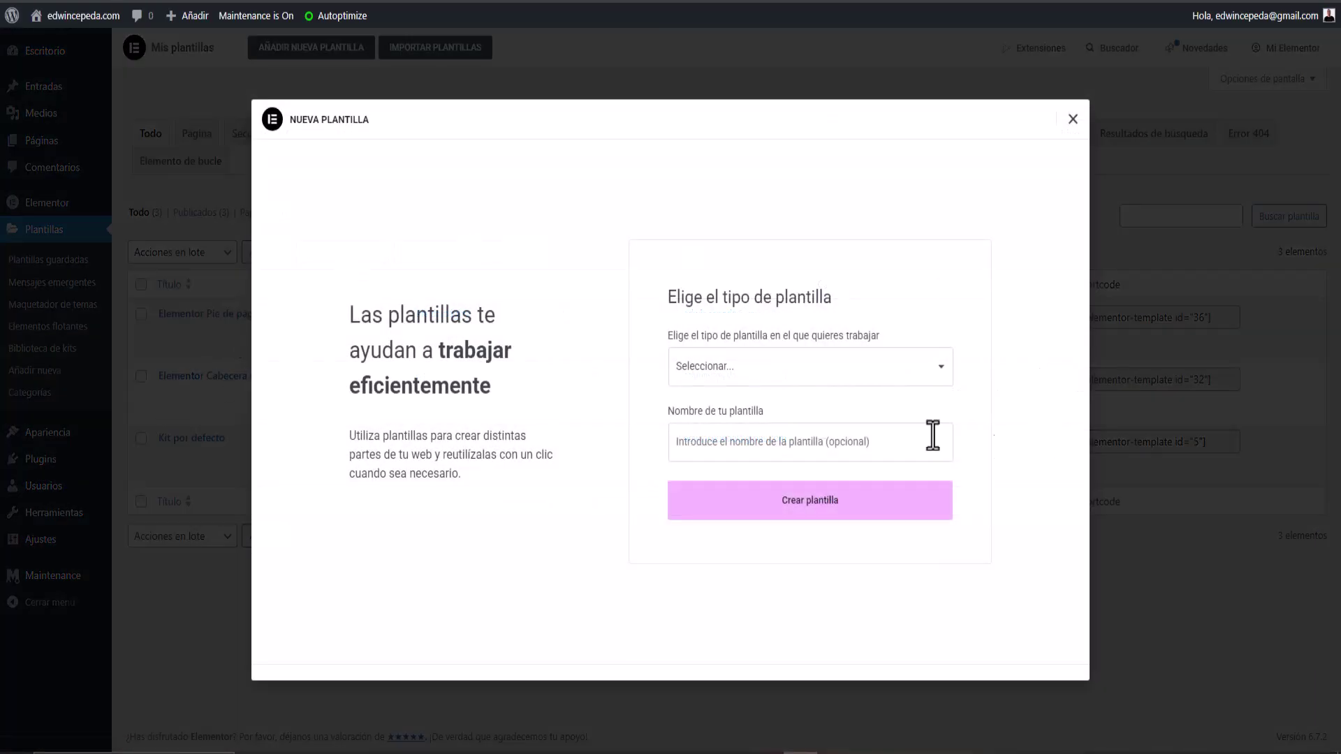
pyautogui.click(763, 370)
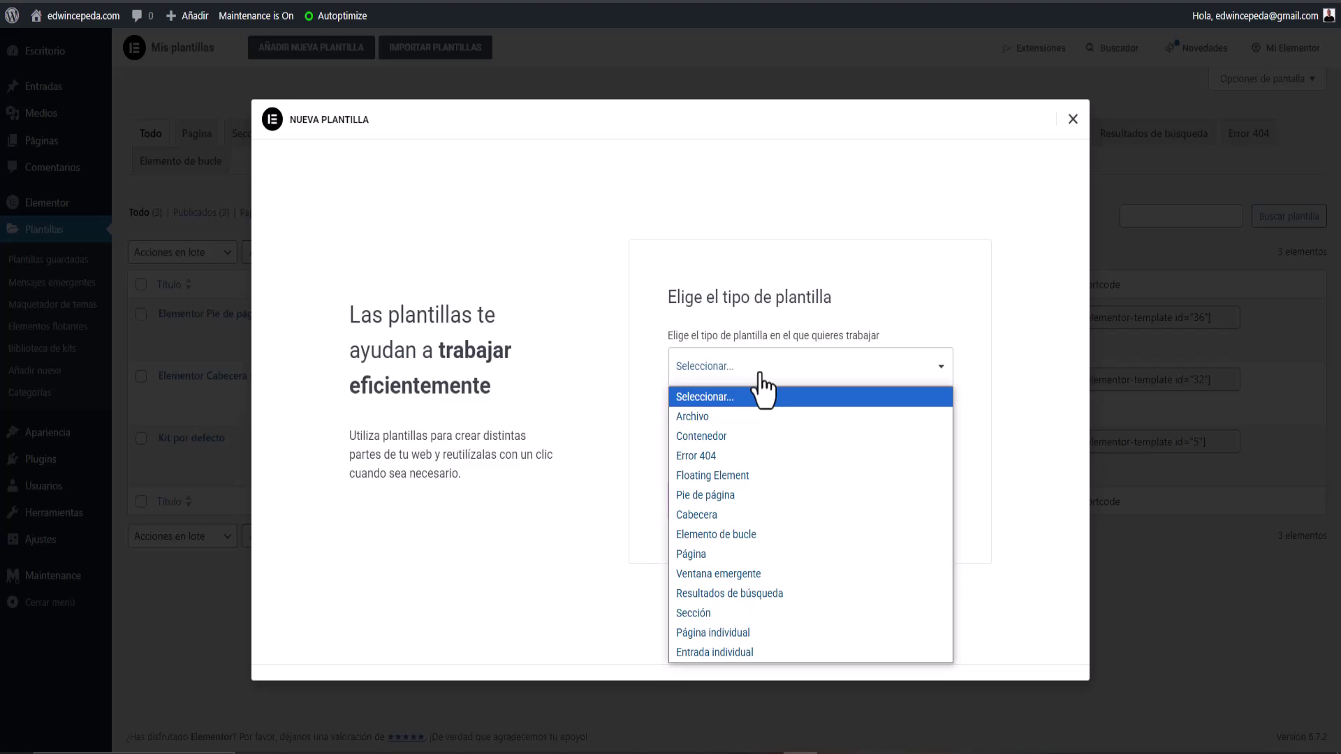
pyautogui.click(750, 574)
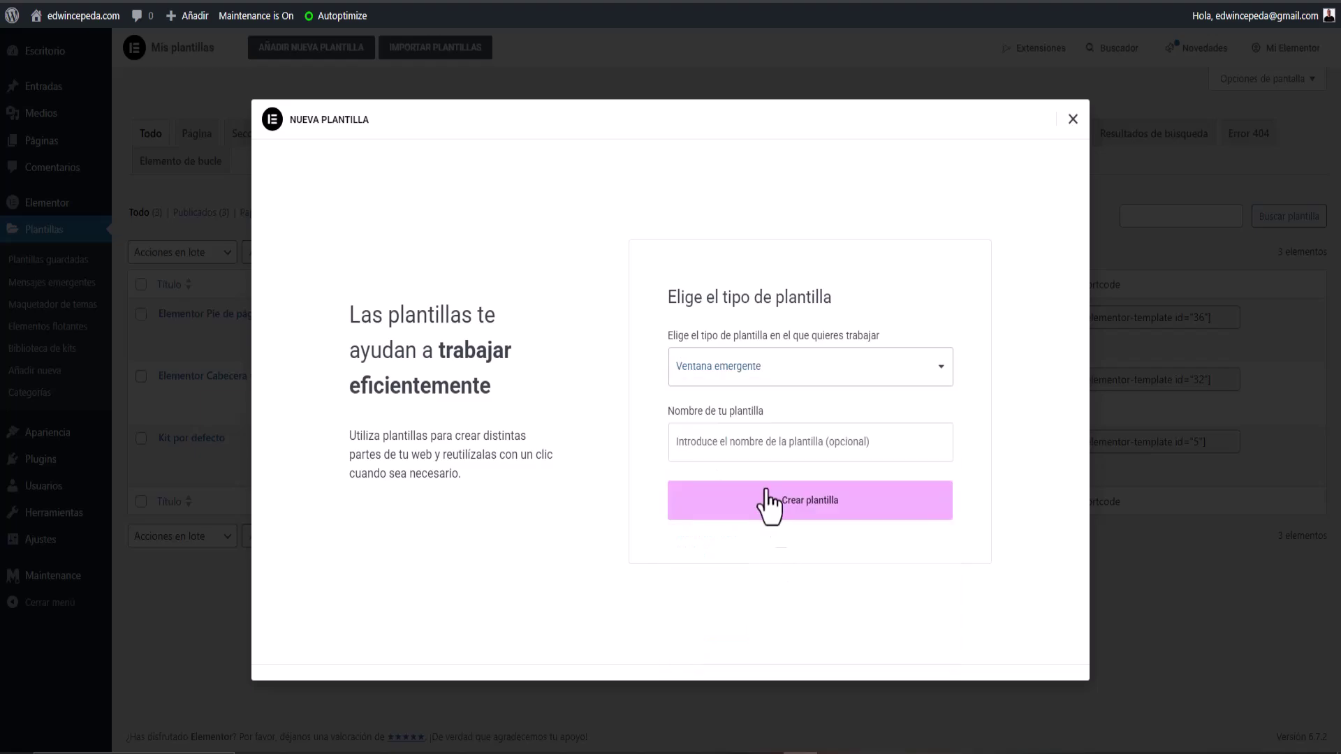
pyautogui.rightClick(749, 444)
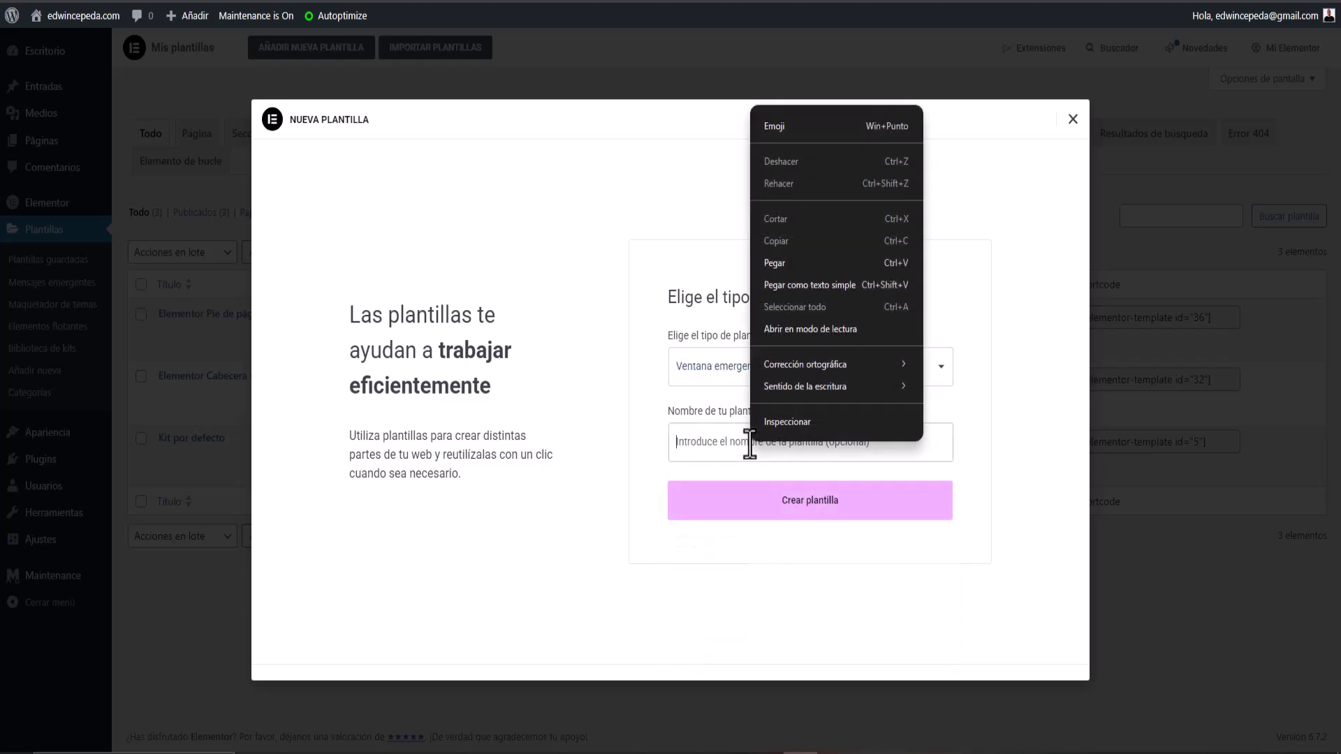
pyautogui.click(789, 268)
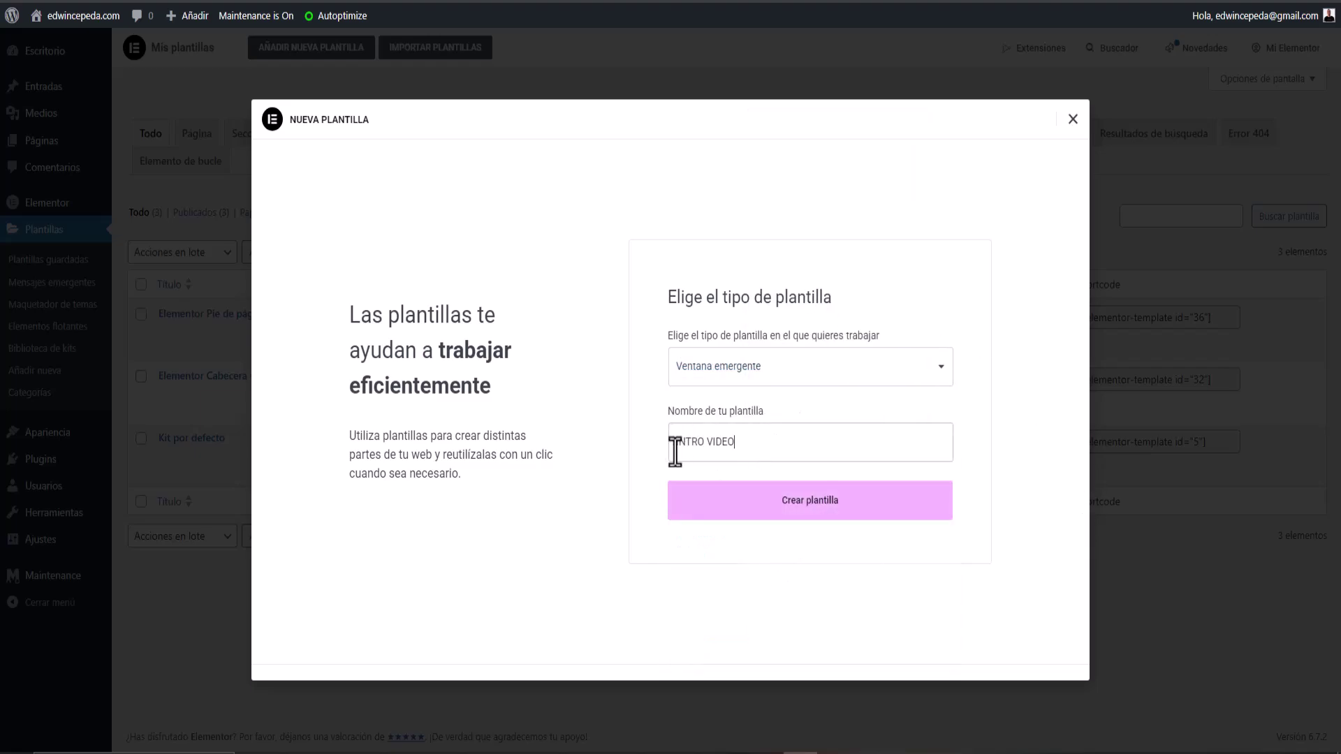
pyautogui.click(812, 510)
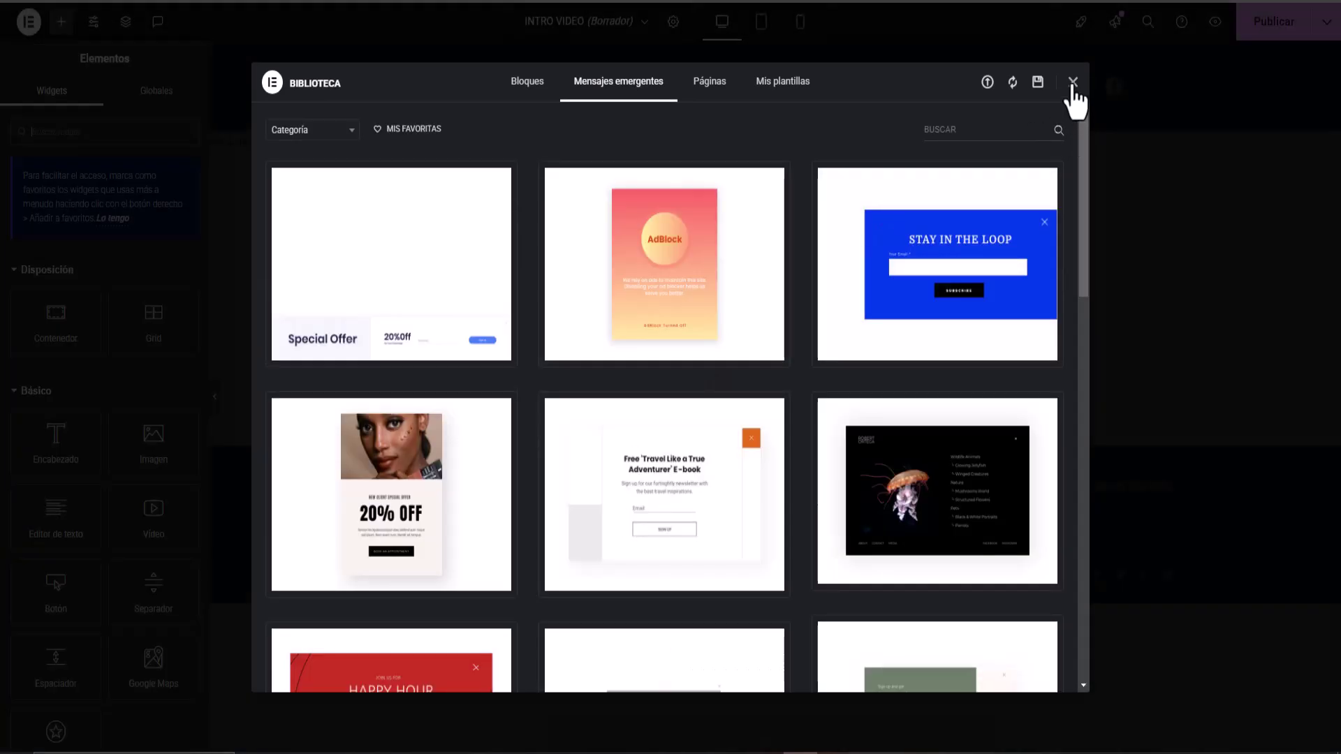
pyautogui.click(1072, 83)
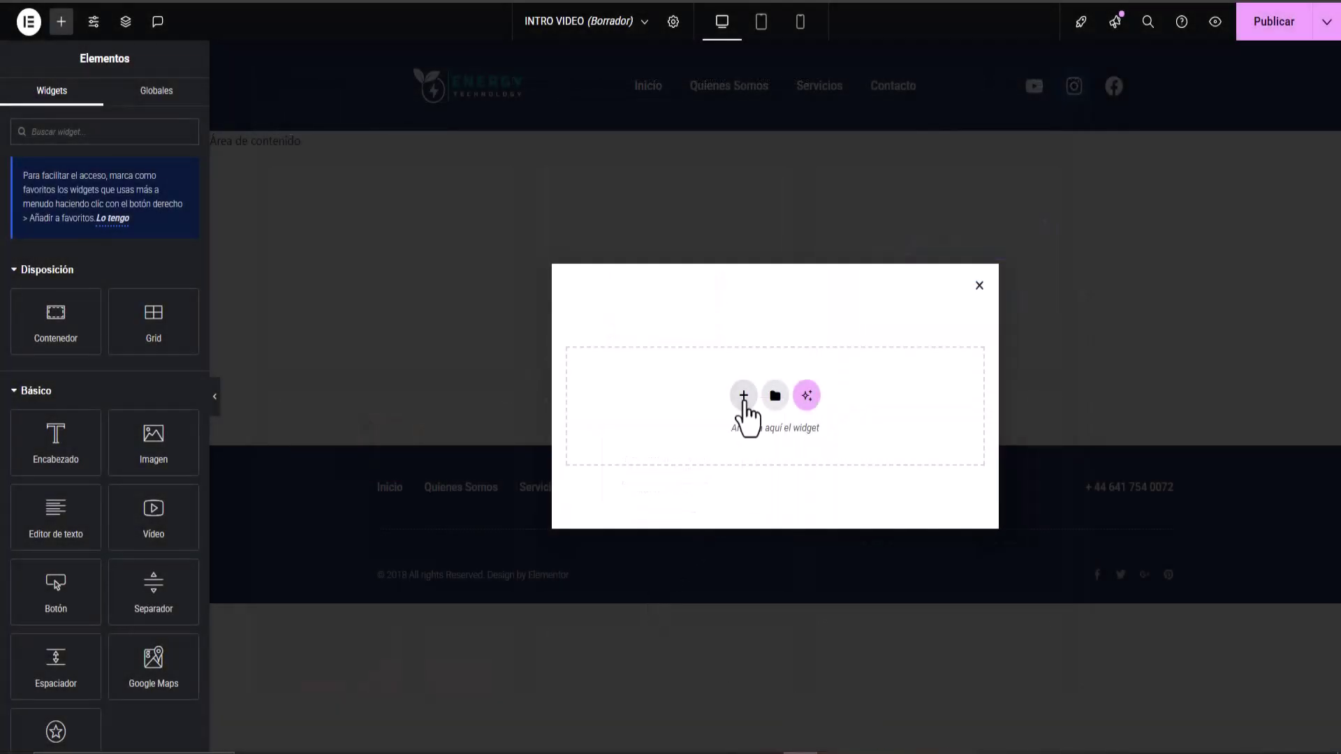
# Step: Insert a single-column Flexbox container in the popup and add a Vídeo widget inside it
pyautogui.click(744, 403)
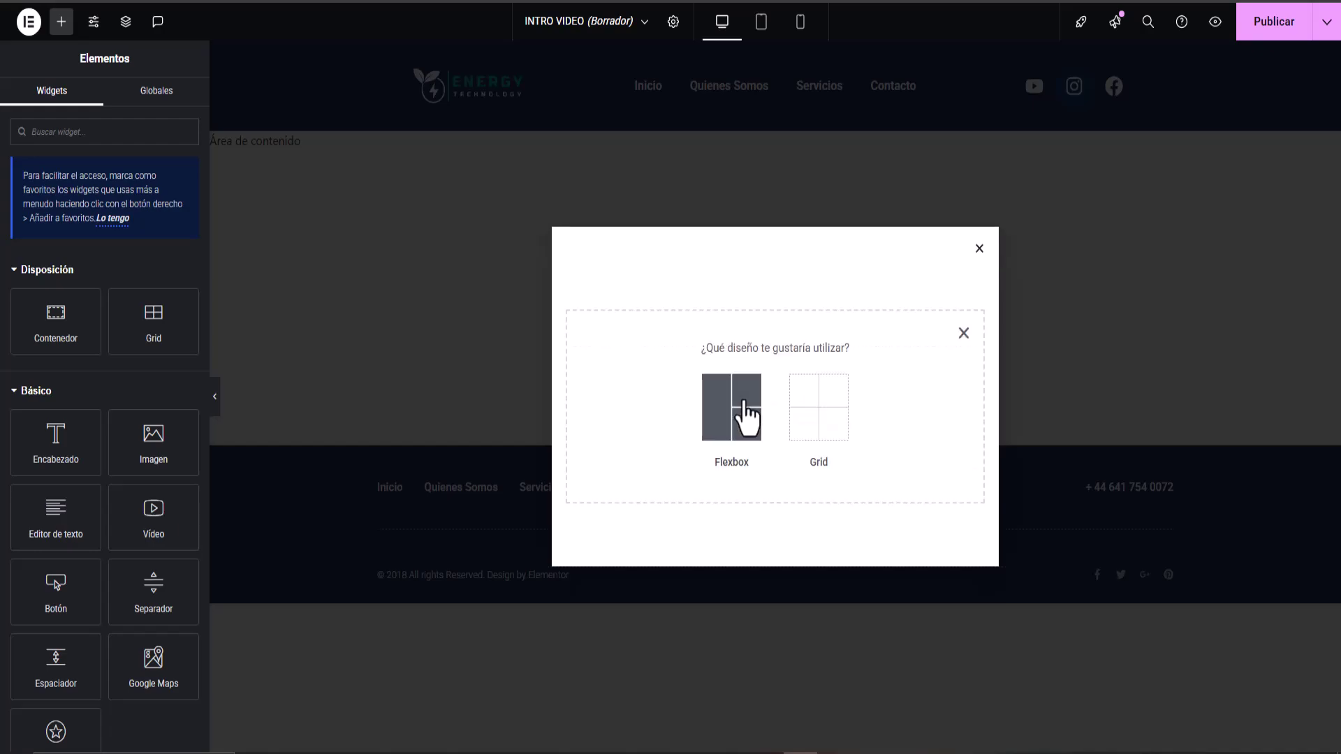
pyautogui.click(741, 411)
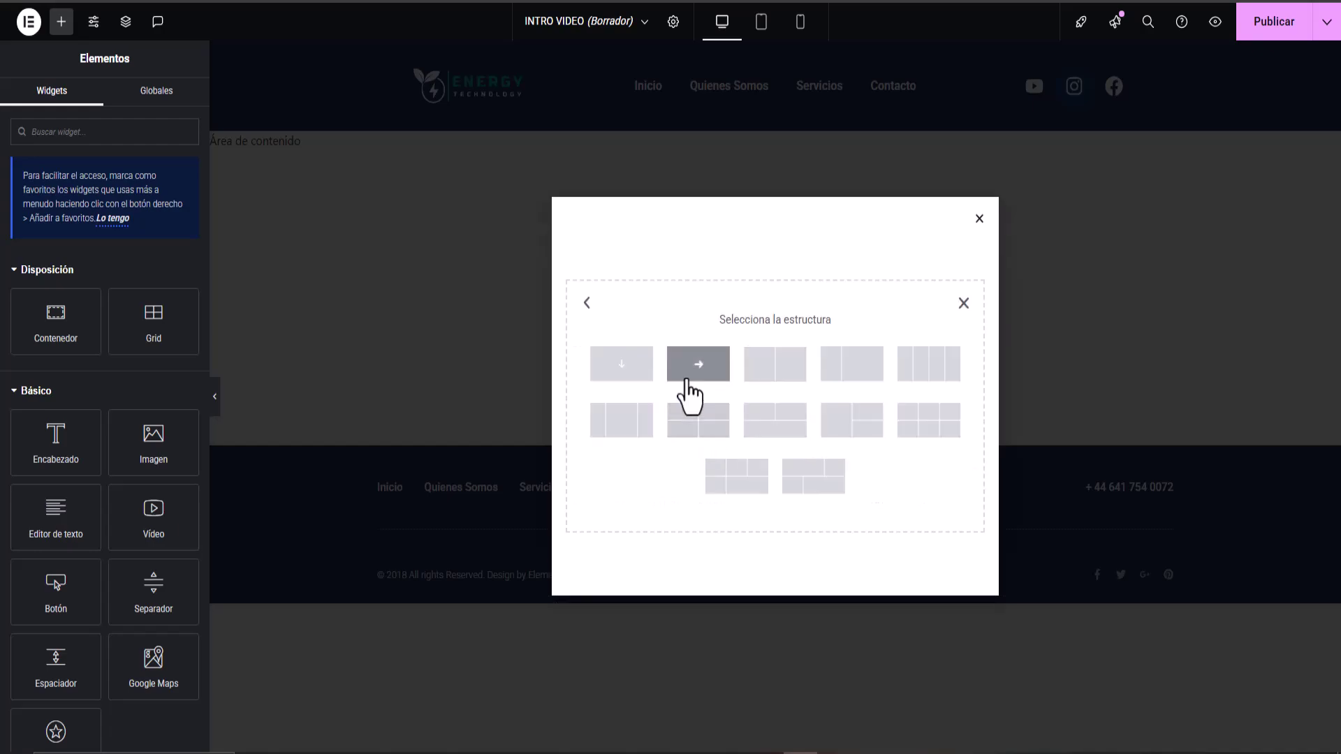
pyautogui.click(602, 366)
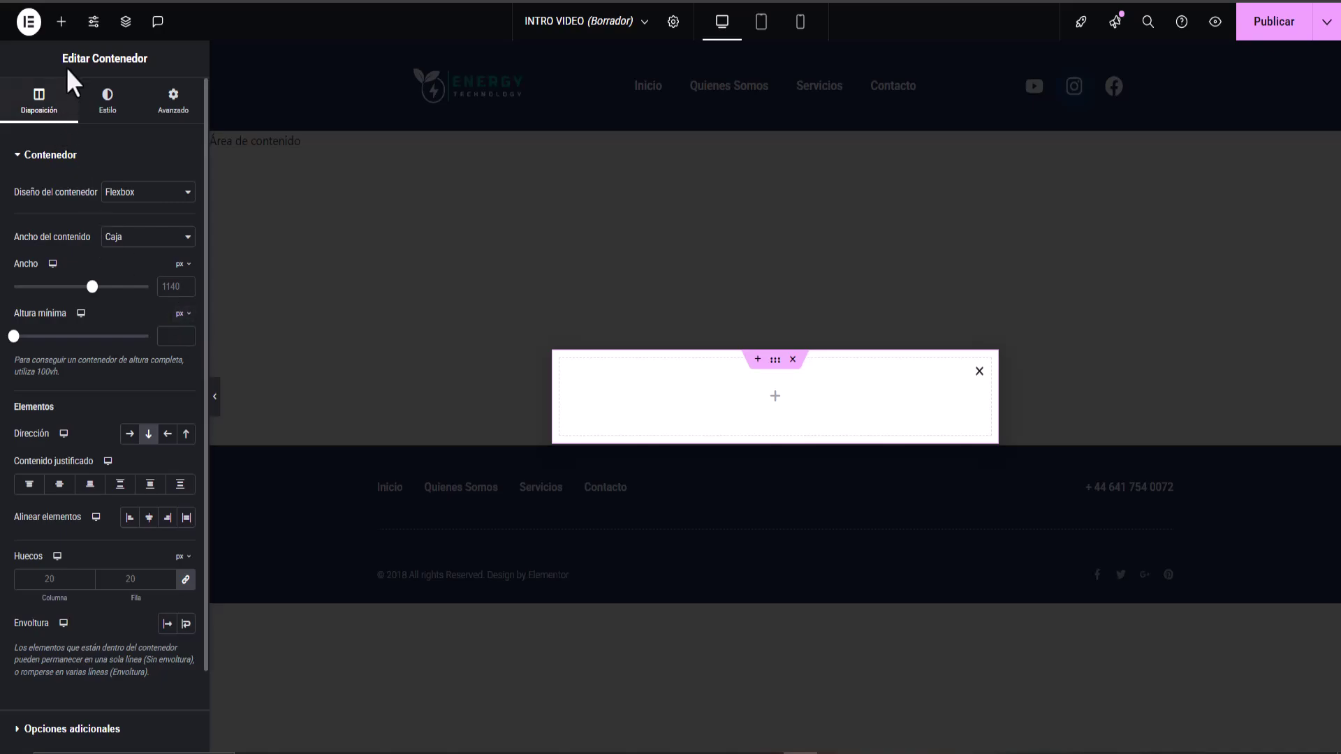
pyautogui.click(61, 22)
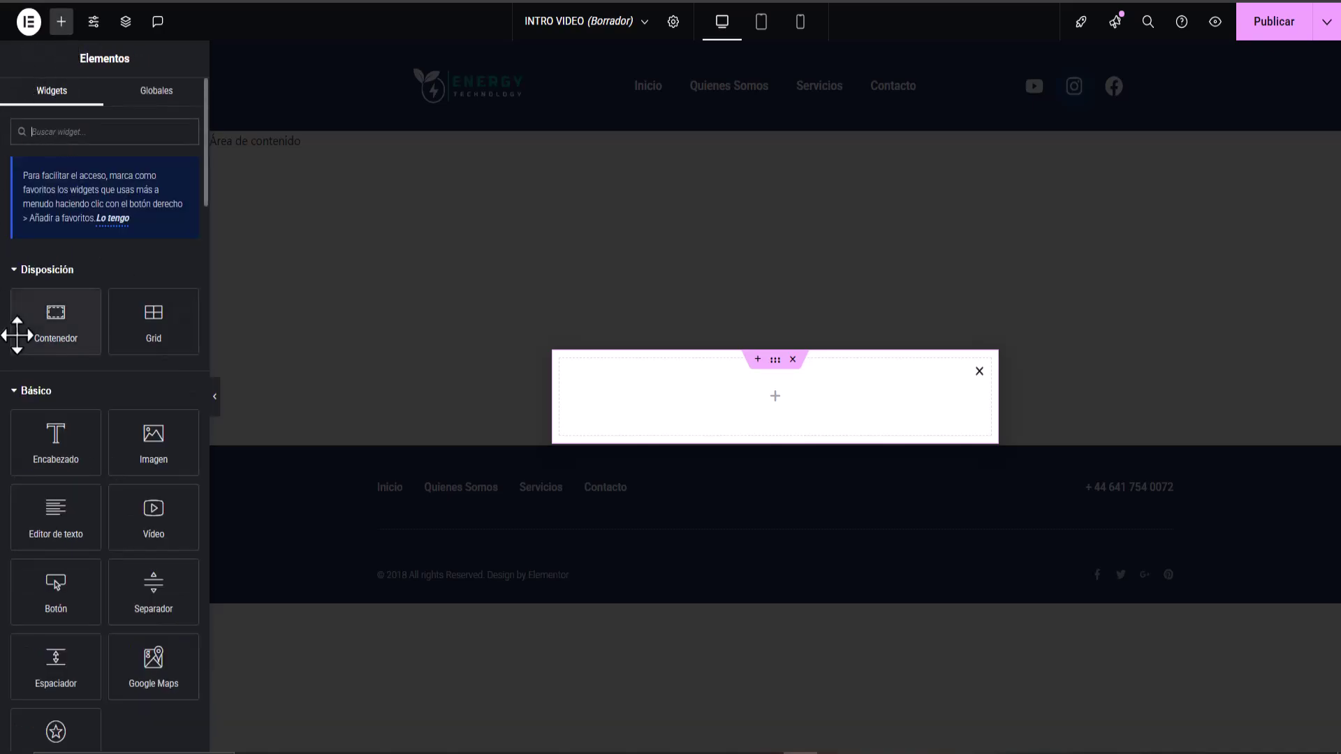
pyautogui.moveTo(165, 517); pyautogui.dragTo(811, 428)
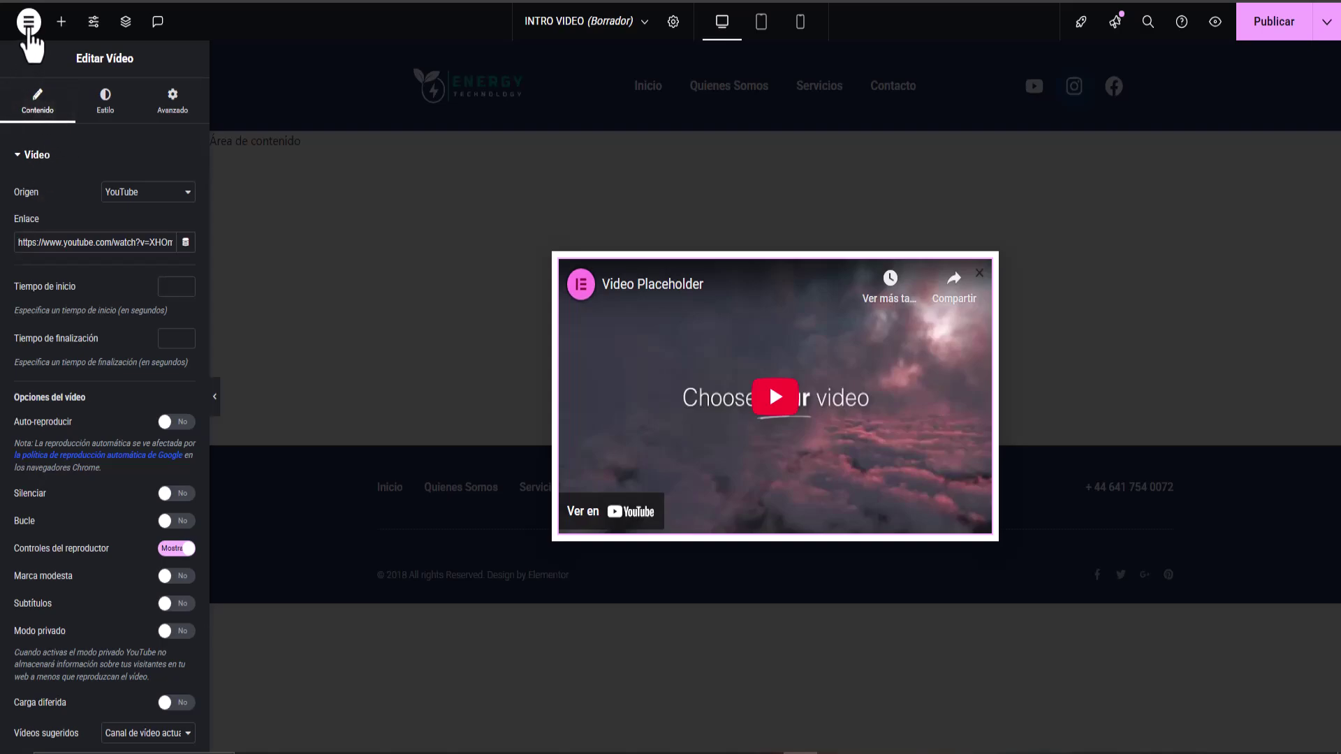
# Step: Duplicate the popup editor's browser tab and exit the copy to WordPress
pyautogui.rightClick(109, 0)
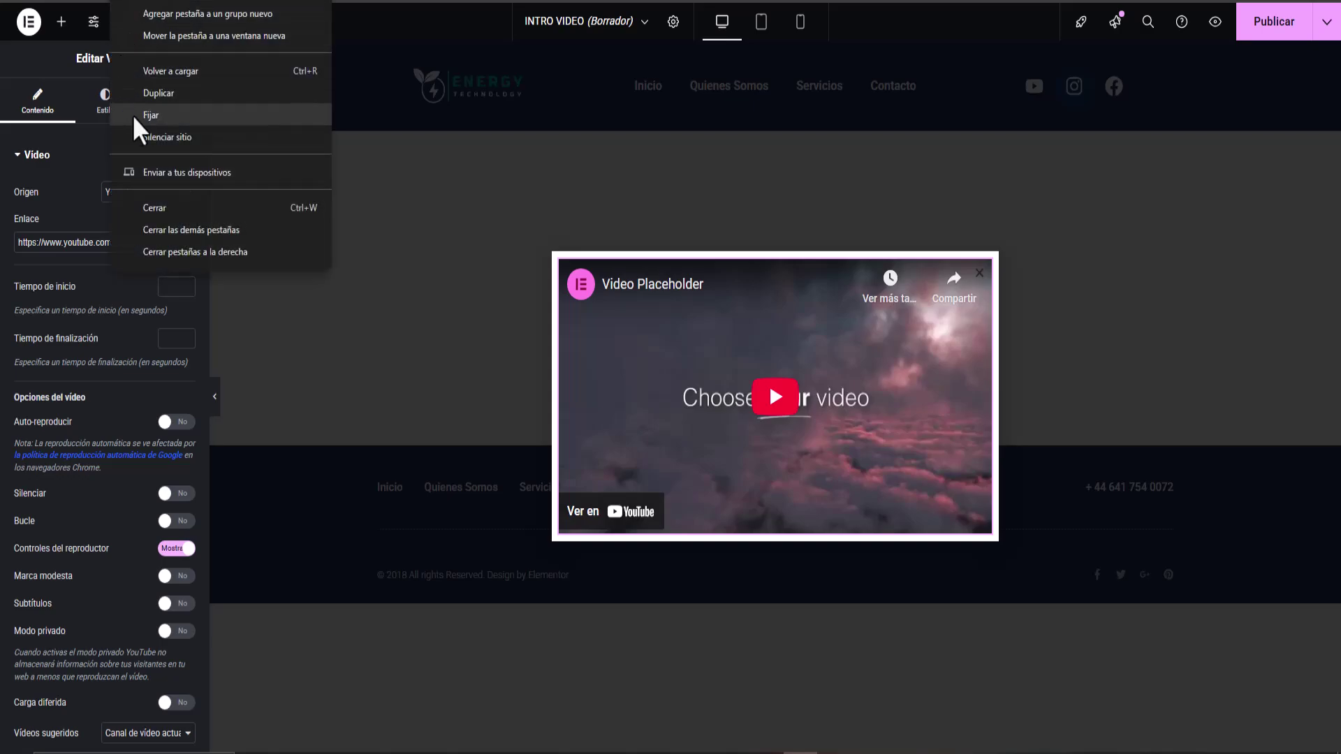
pyautogui.click(165, 97)
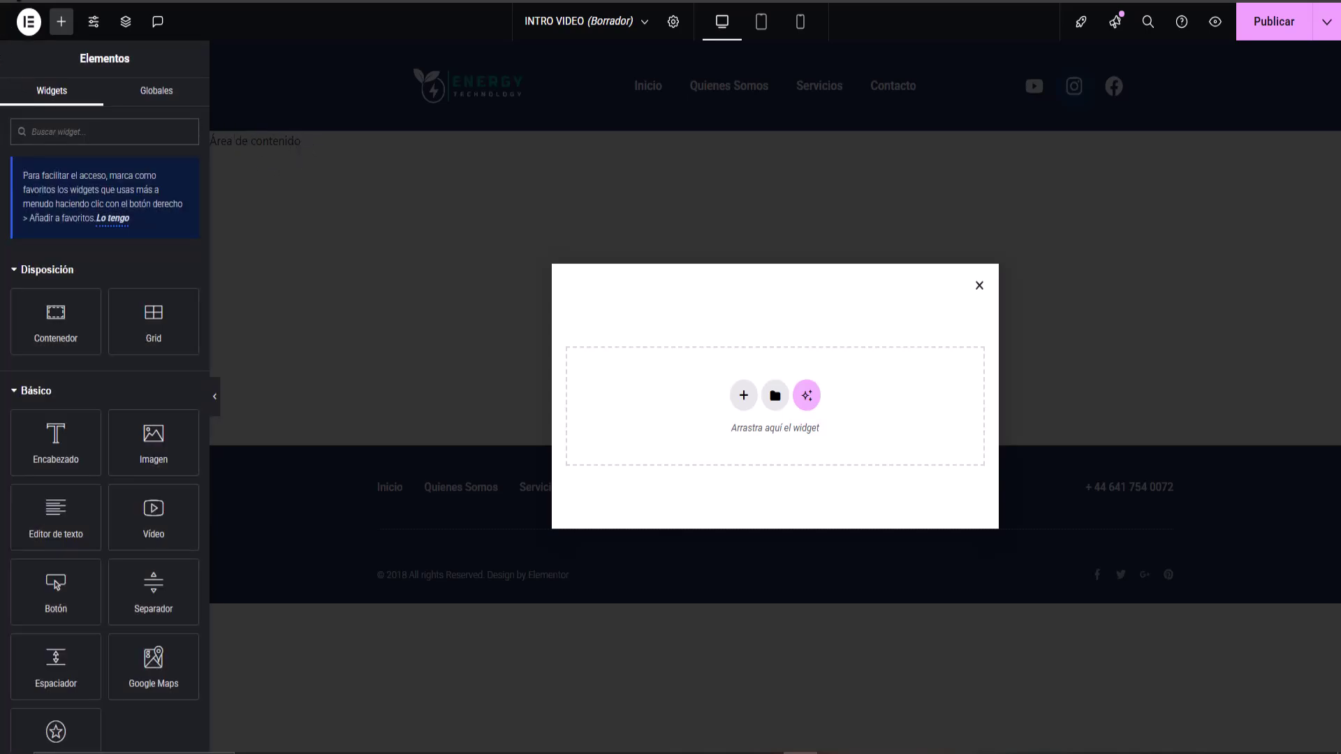
pyautogui.press('Delete')
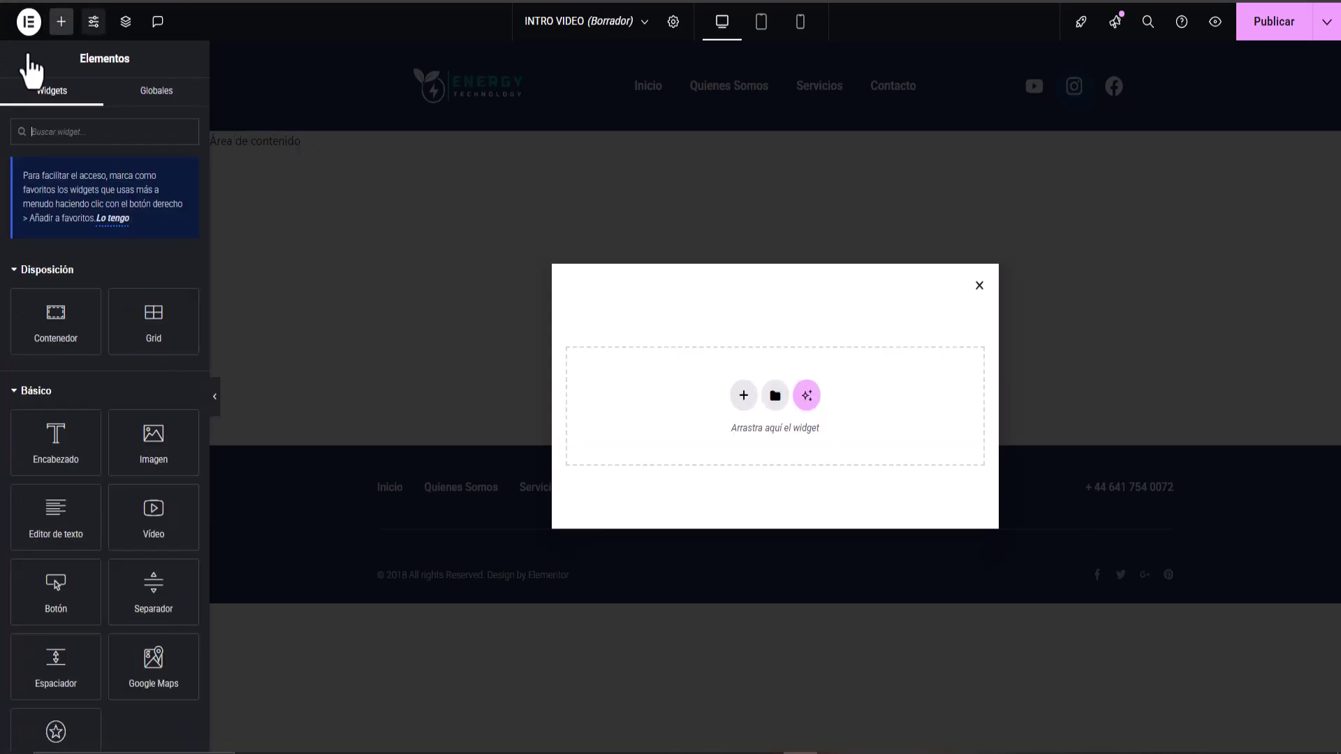
pyautogui.click(29, 25)
pyautogui.click(72, 183)
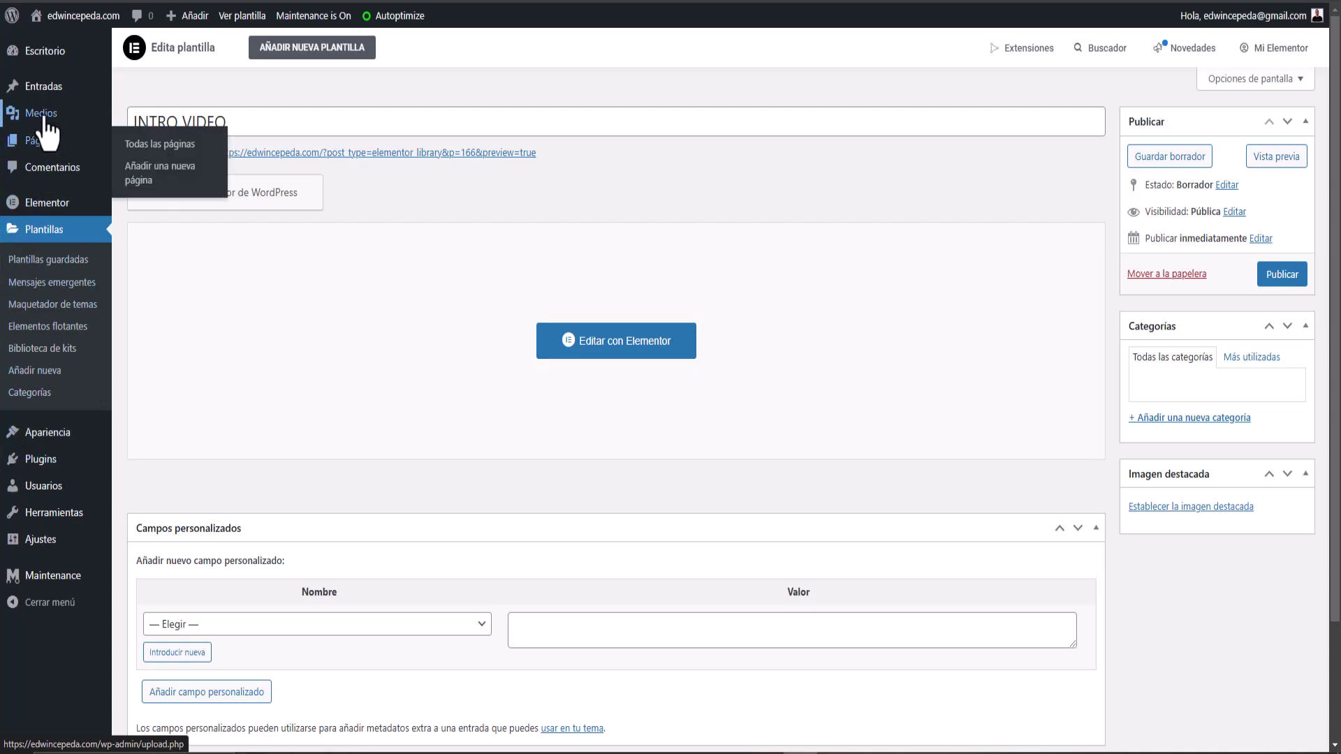
pyautogui.click(43, 116)
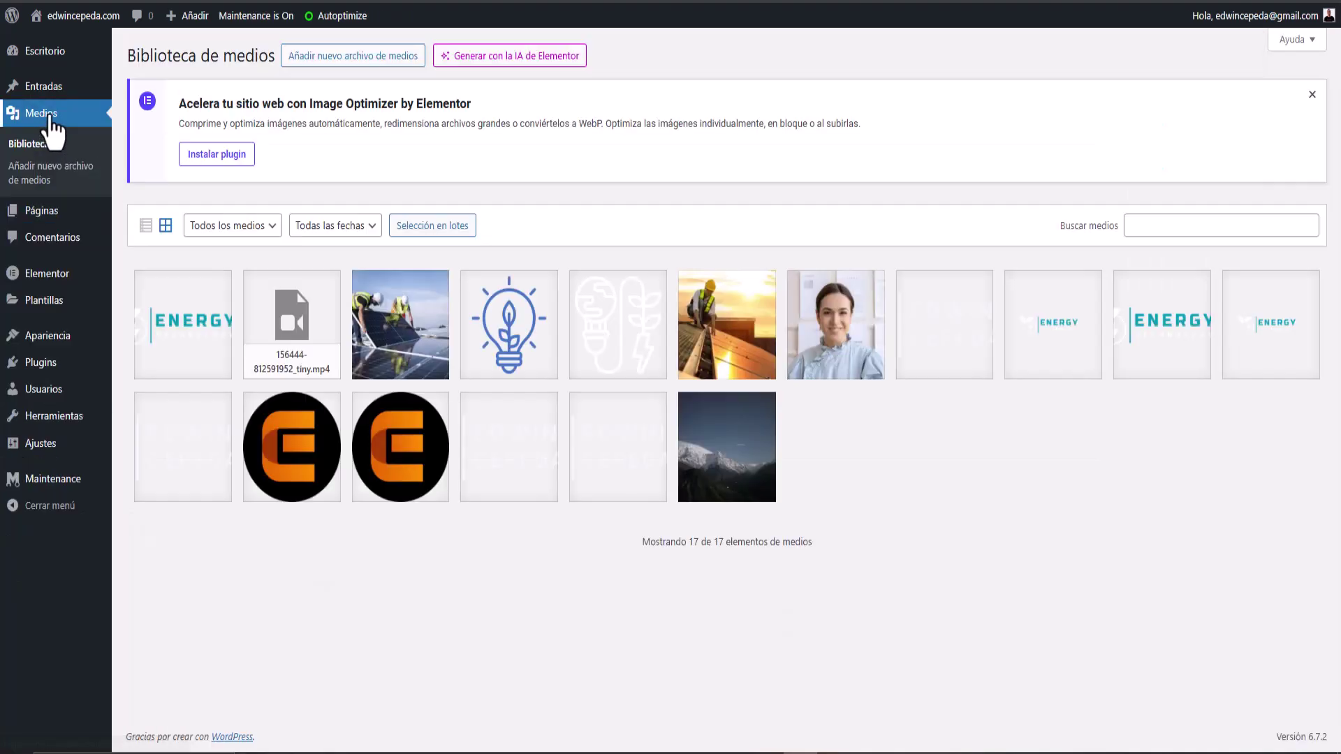
pyautogui.click(295, 355)
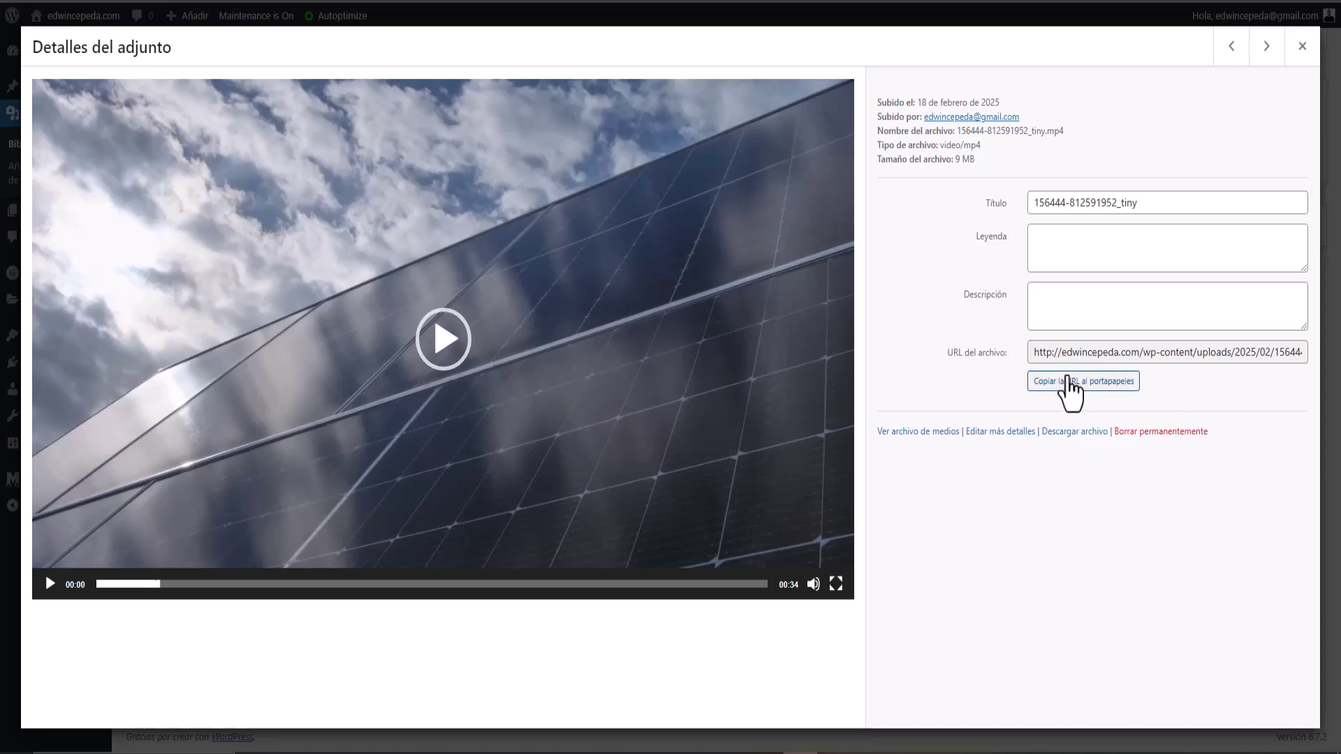
pyautogui.click(1120, 383)
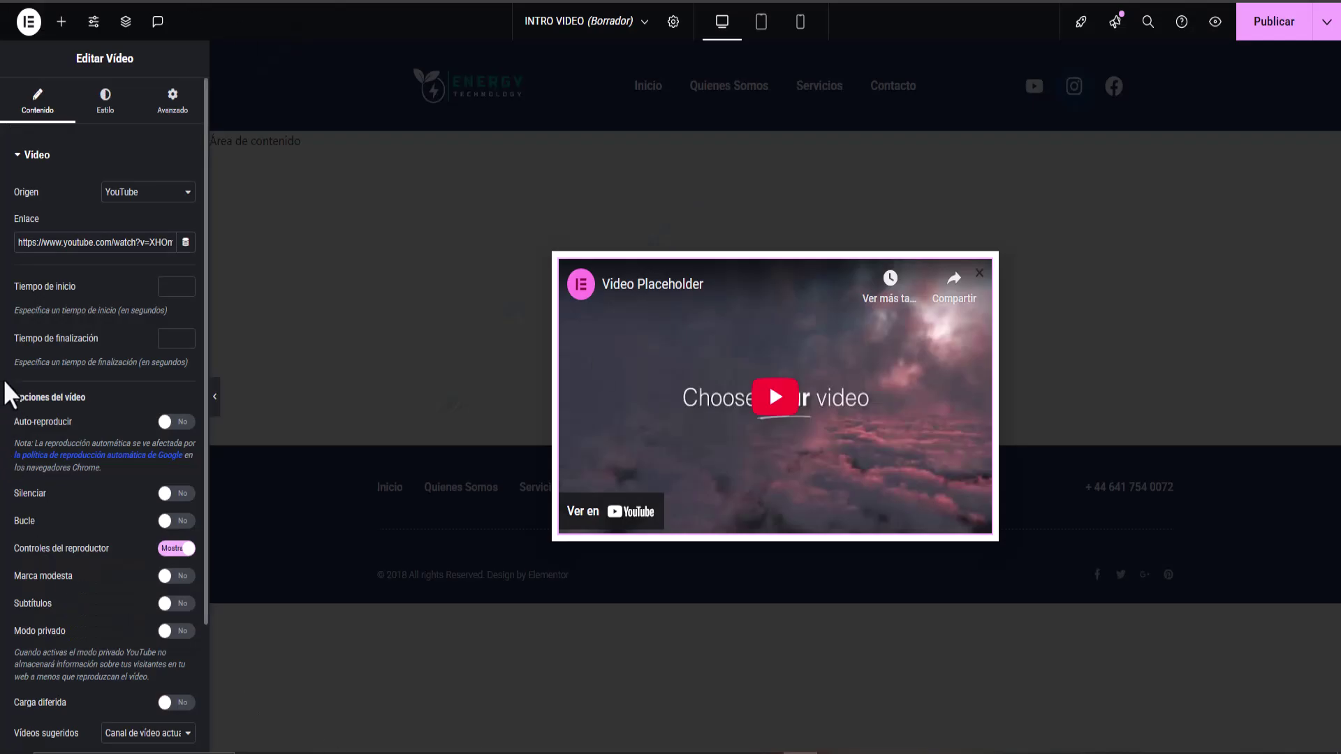
# Step: Replace the Vídeo widget's YouTube link with the copied media file URL and turn on Auto-reproducir
pyautogui.tripleClick(70, 246)
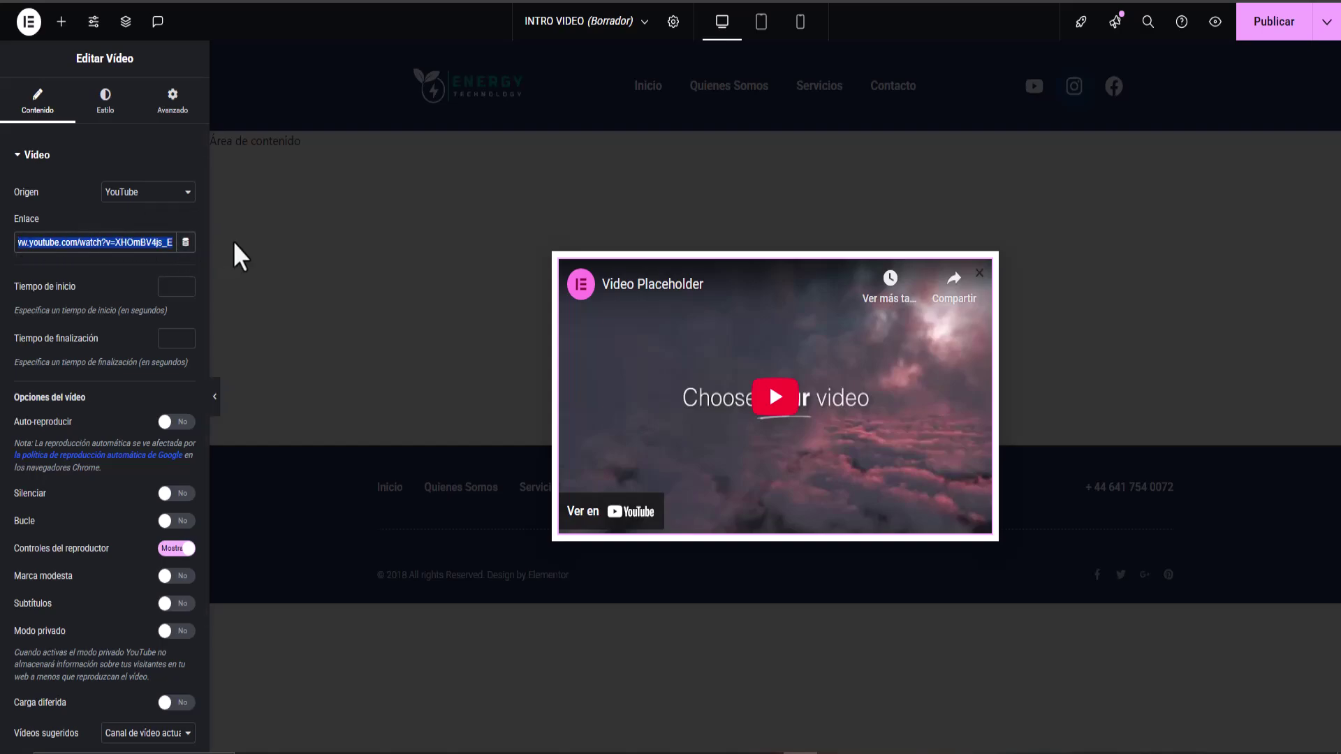
pyautogui.press('Delete')
pyautogui.rightClick(99, 241)
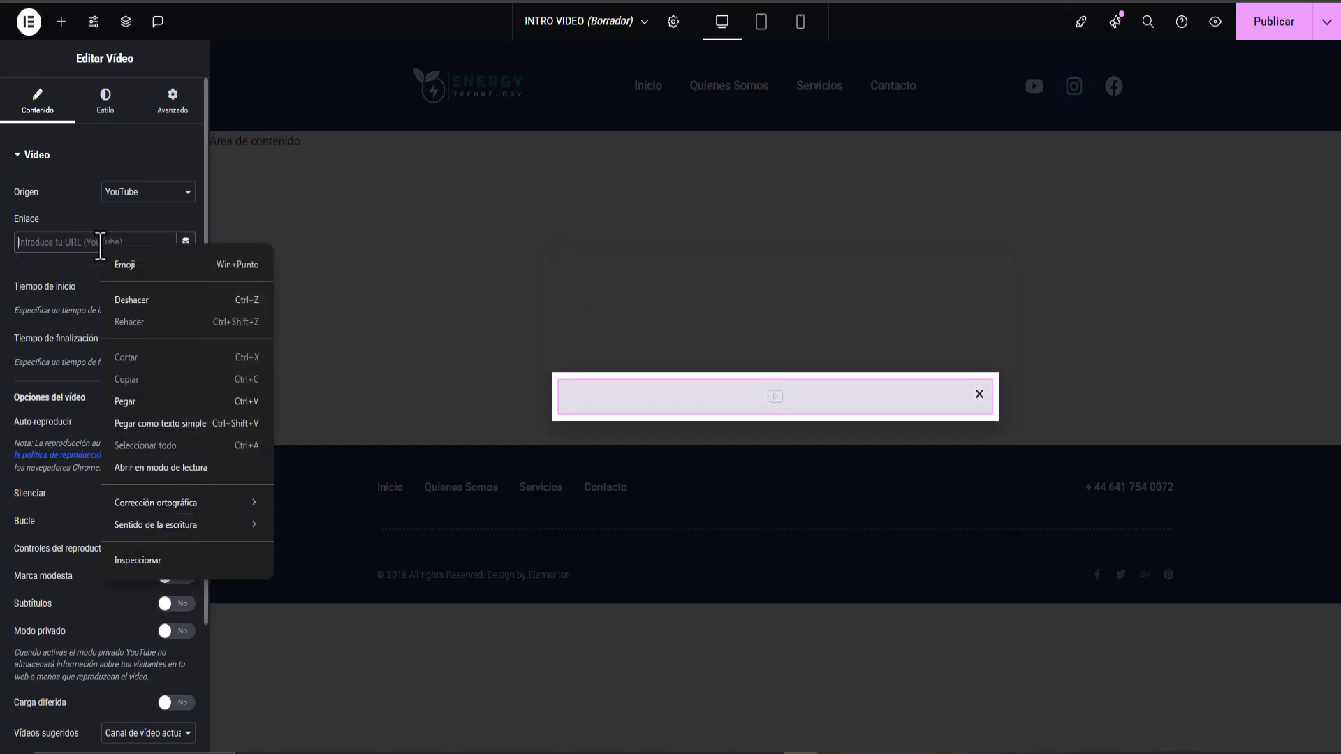
pyautogui.click(133, 400)
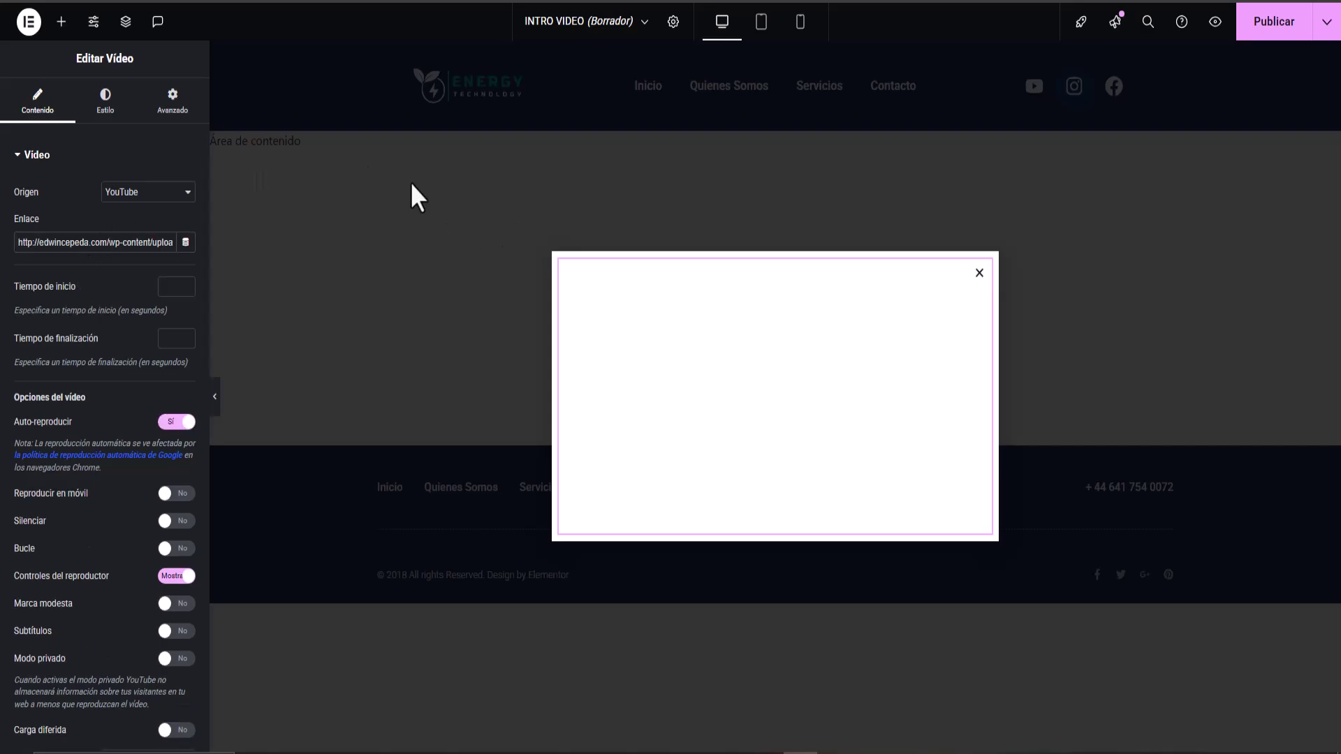
# Step: Start publishing the popup and add a display condition that includes Todo el sitio
pyautogui.click(1257, 28)
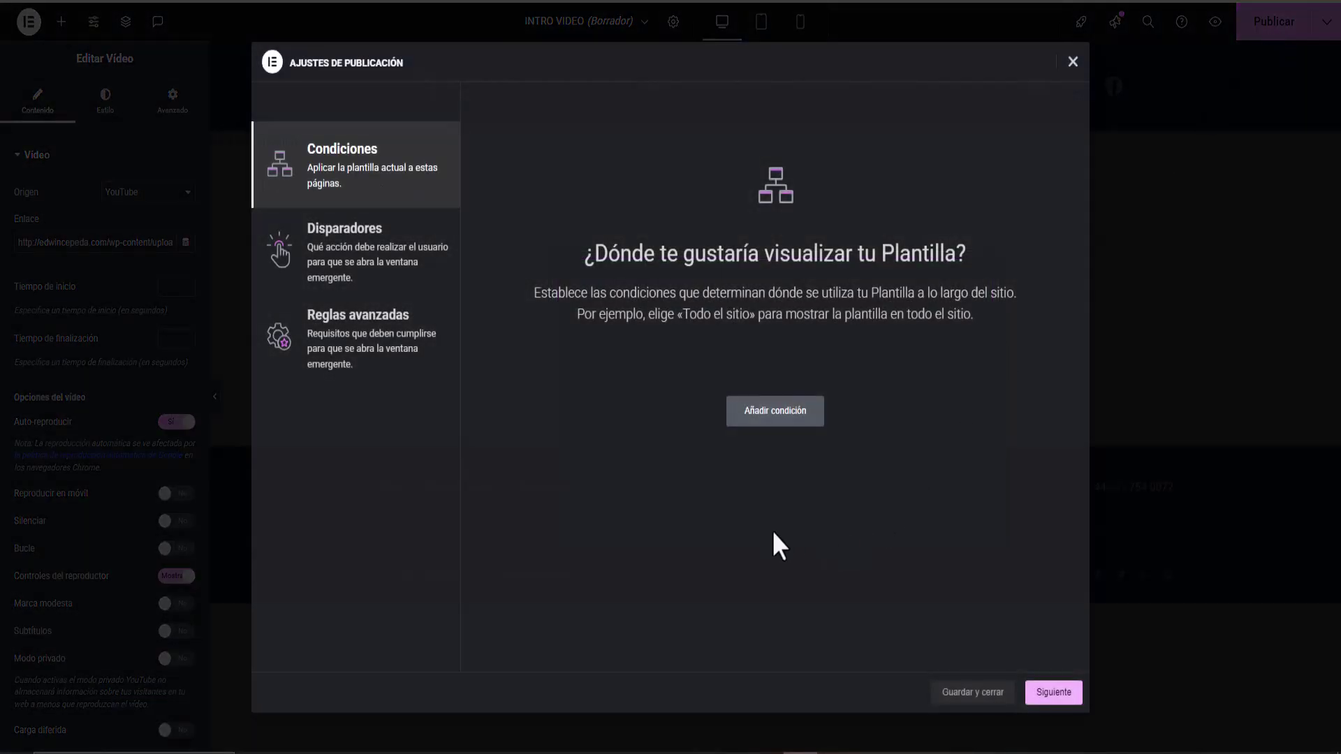
pyautogui.click(772, 418)
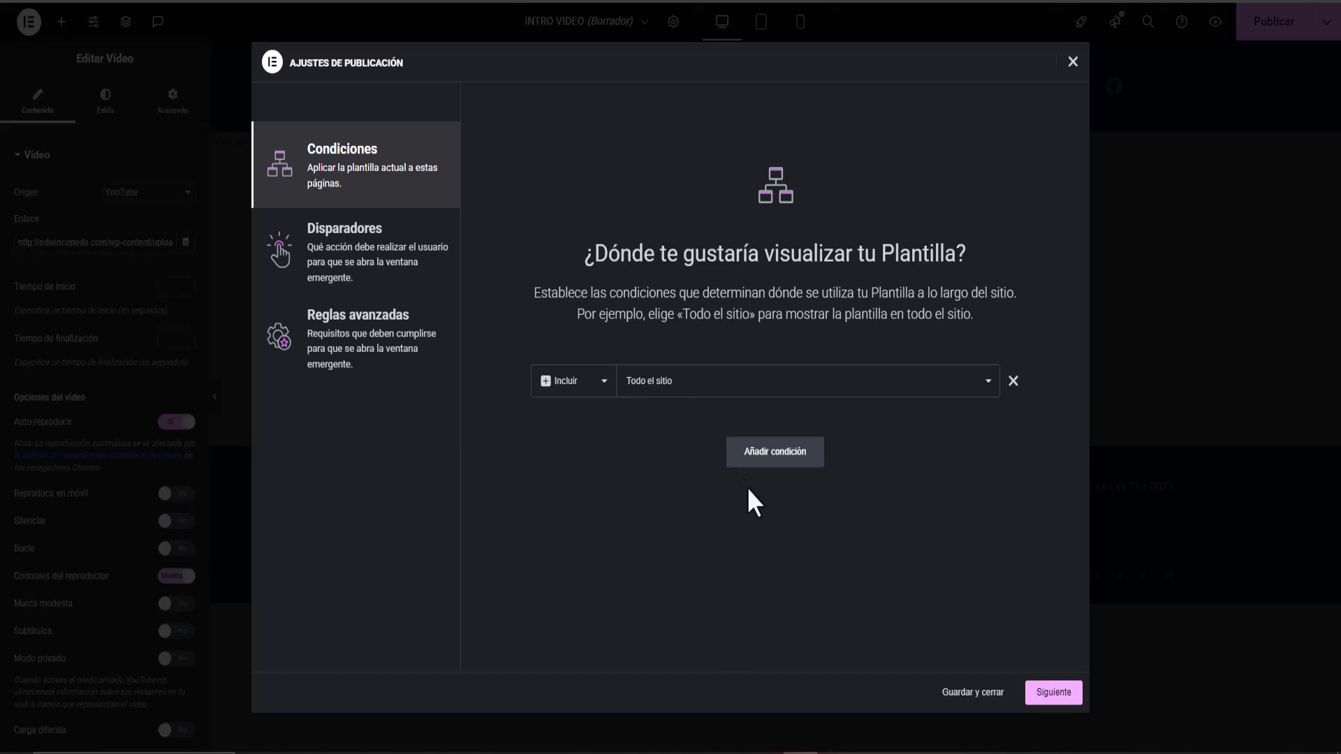
pyautogui.click(1053, 692)
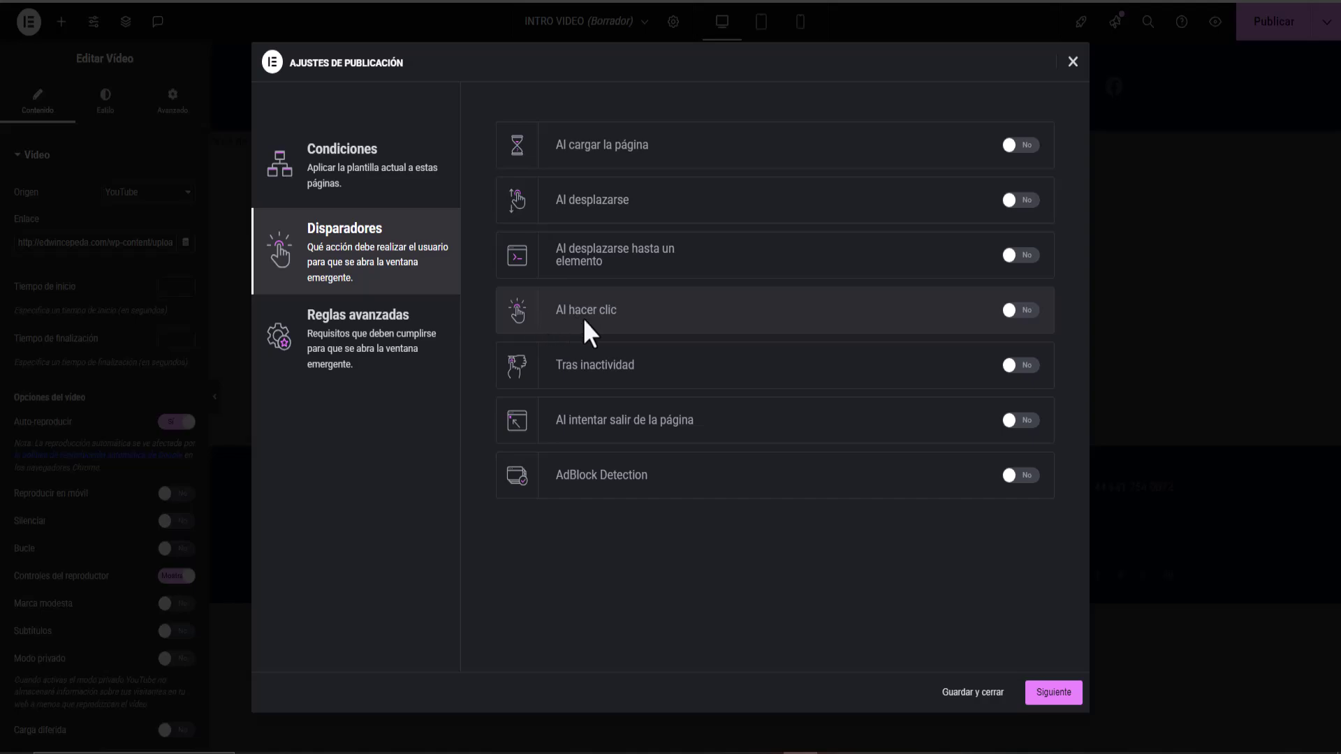
# Step: Enable the popup's Al hacer clic trigger with 1 click, then save the publish settings without advanced rules
pyautogui.click(1019, 312)
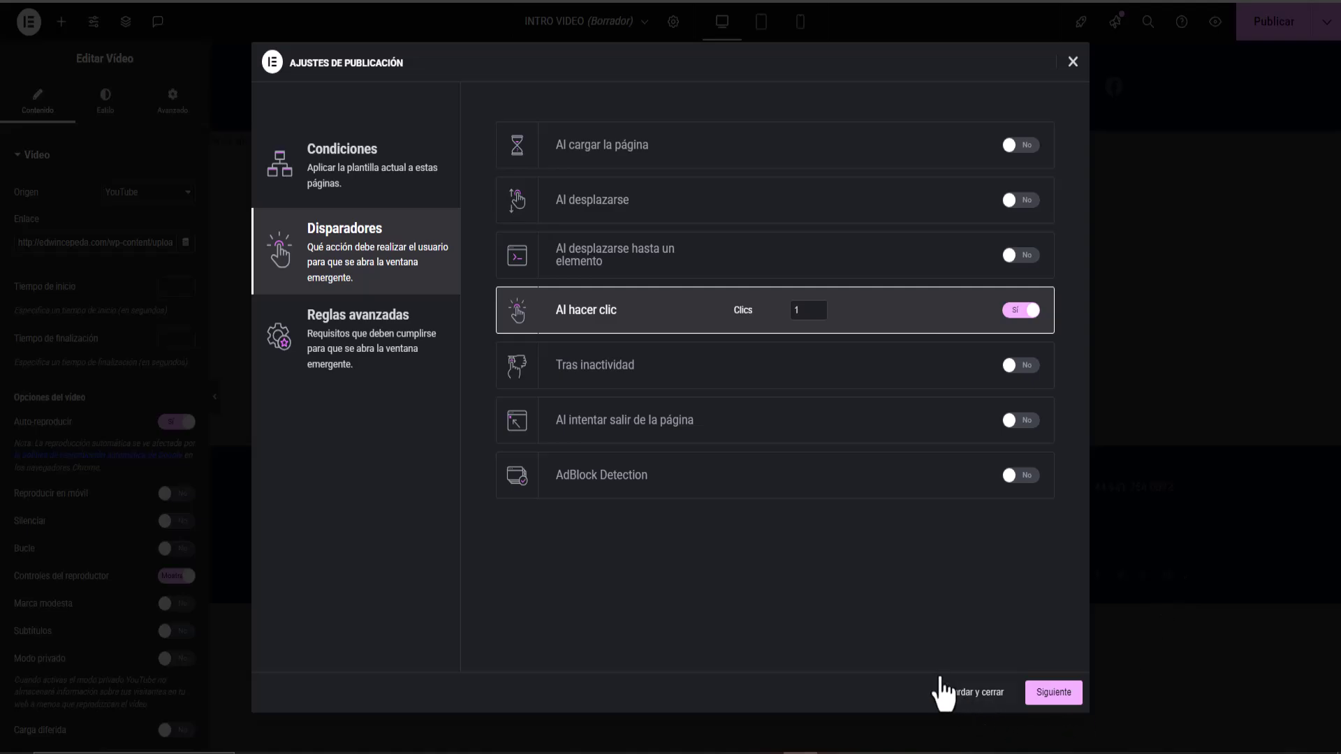
pyautogui.click(1053, 692)
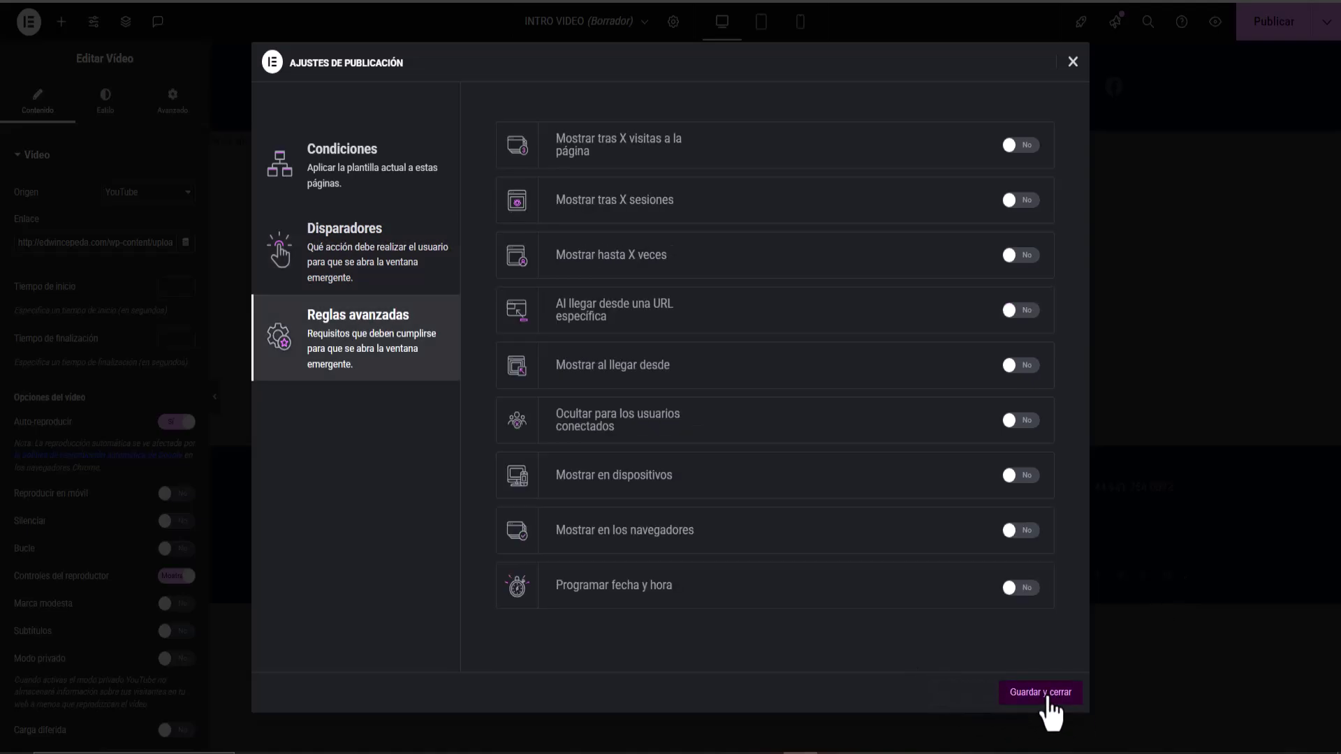
pyautogui.click(1047, 693)
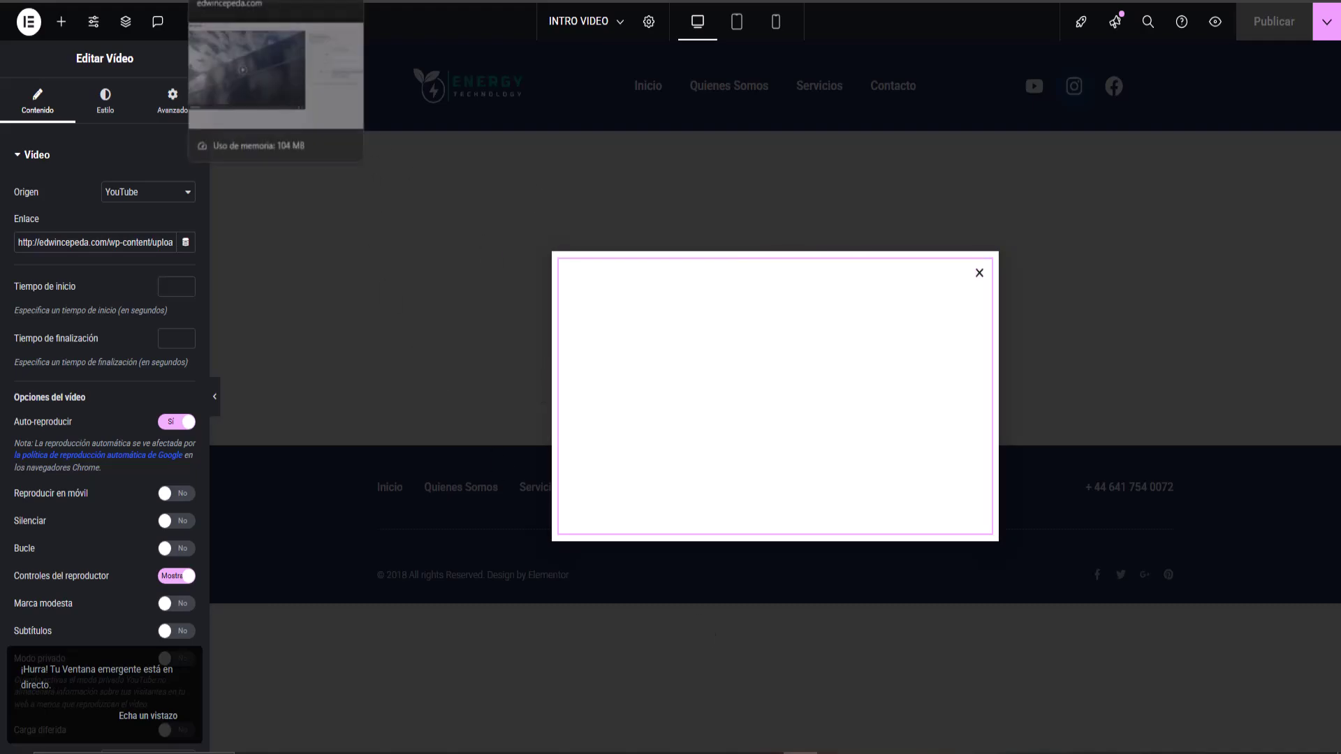
# Step: Exit the popup editor to WordPress and open the Inicio page in Elementor
pyautogui.click(29, 22)
pyautogui.click(79, 183)
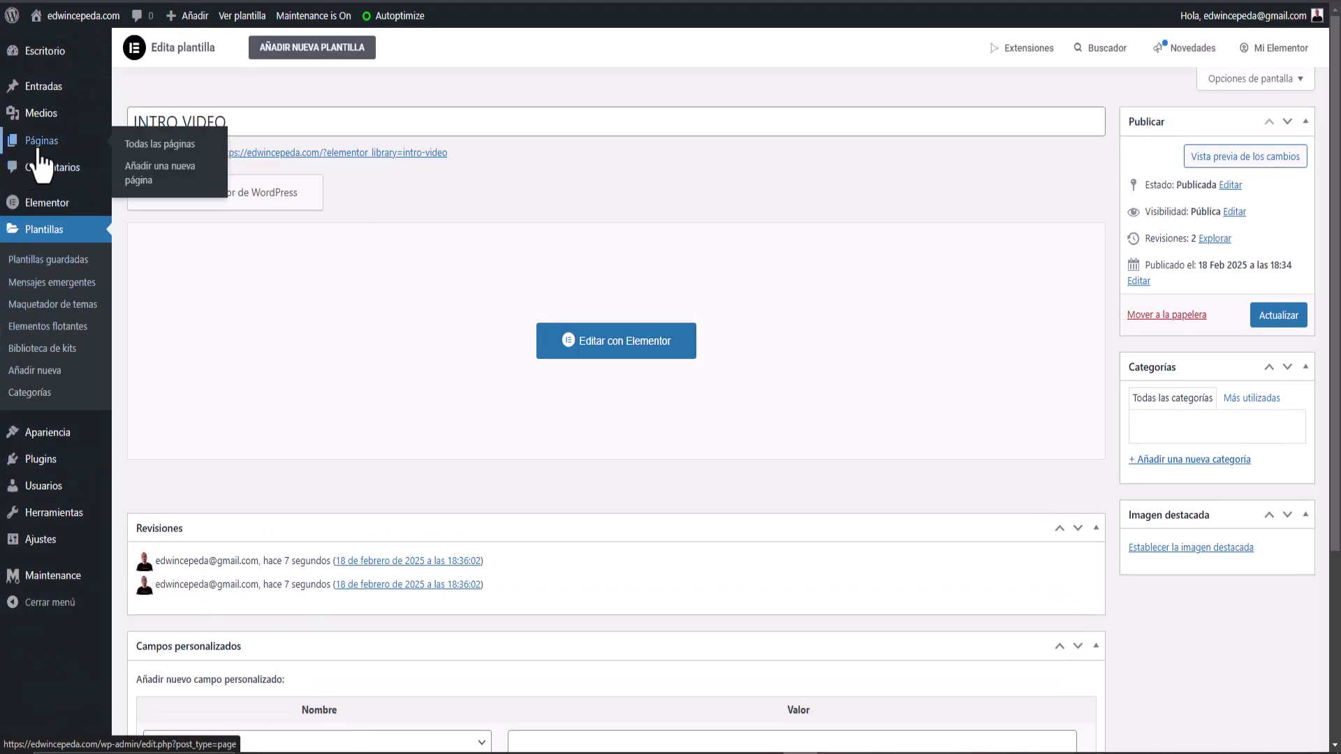
pyautogui.click(40, 148)
pyautogui.moveTo(356, 311)
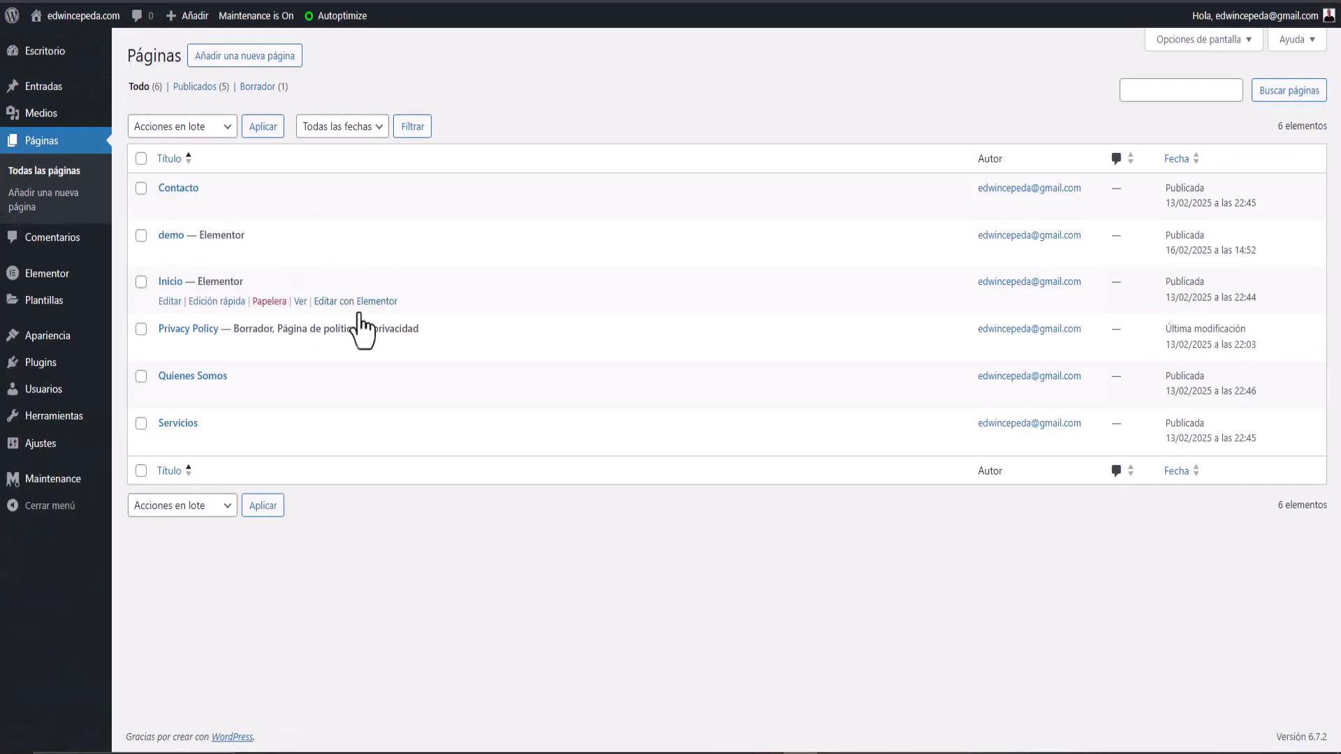
pyautogui.click(353, 304)
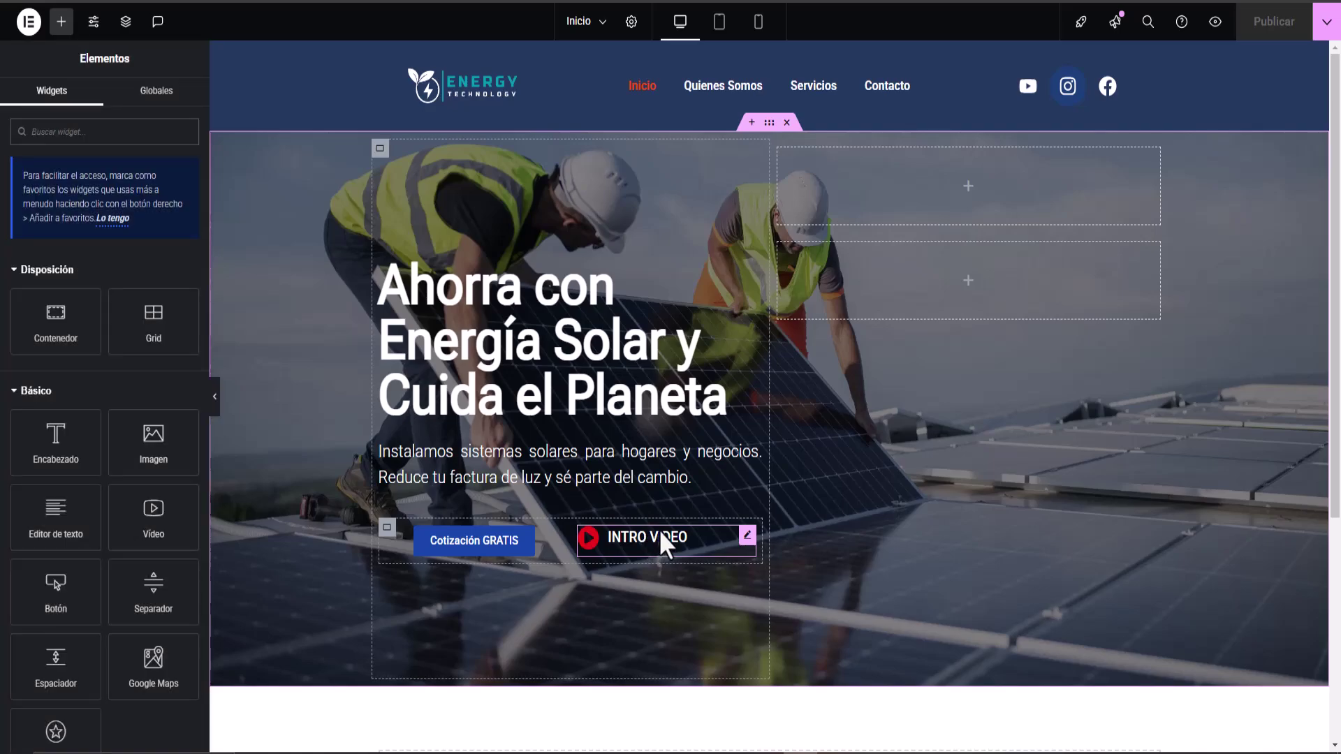
# Step: Set the INTRO VIDEO list item's link to the dynamic Ventana emergente action and publish the page
pyautogui.click(661, 537)
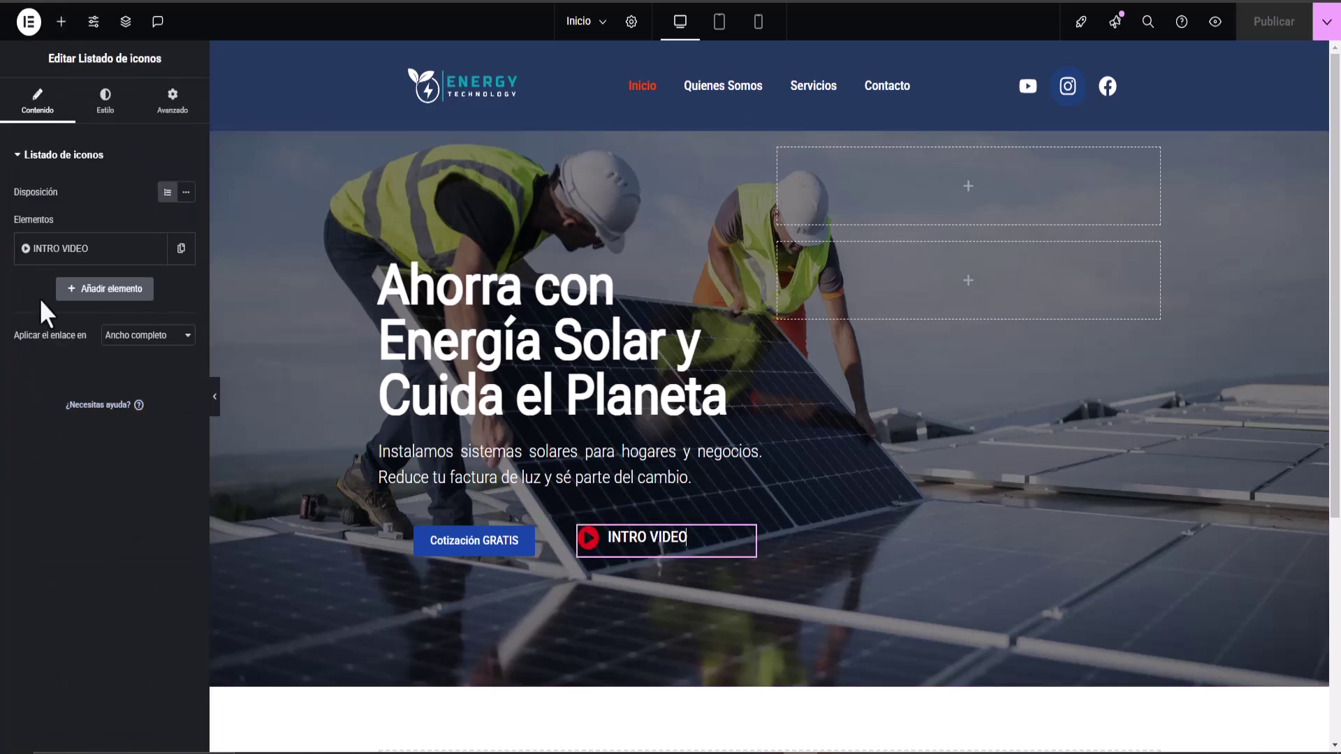
pyautogui.click(55, 250)
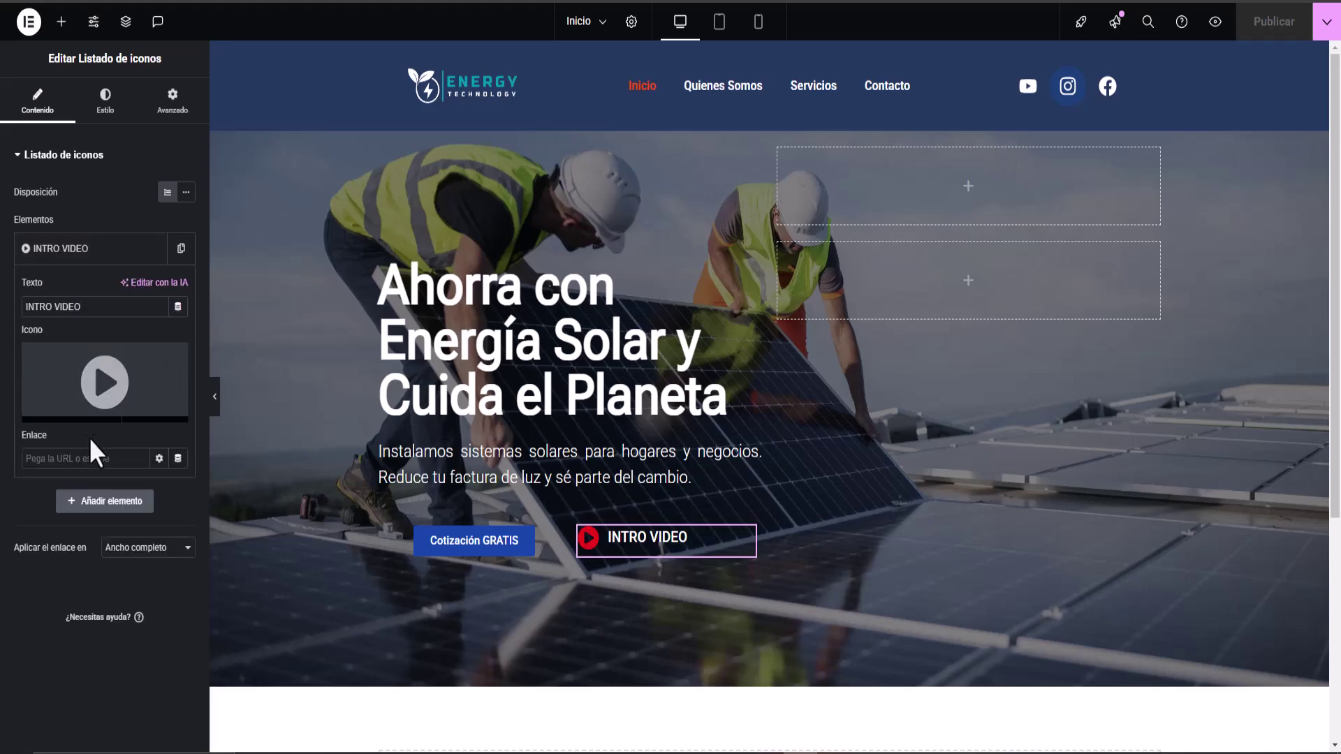
pyautogui.click(178, 459)
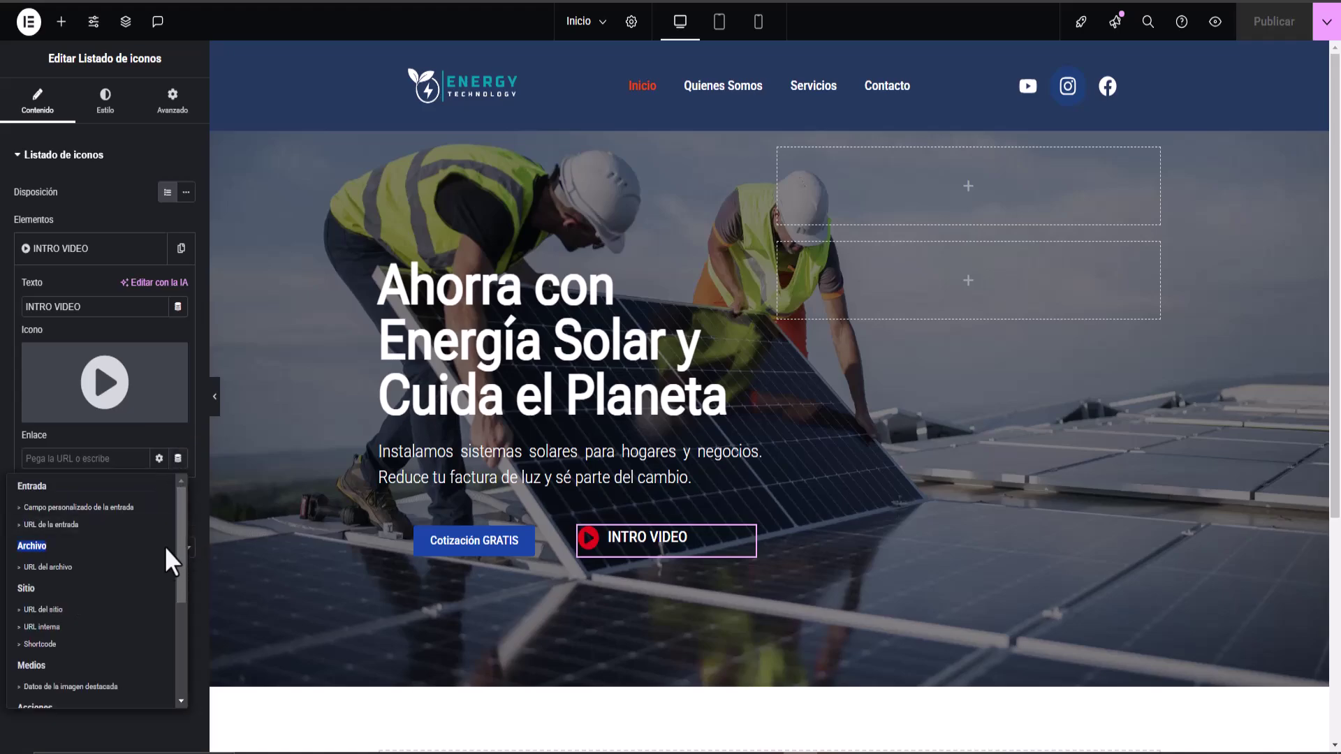
pyautogui.moveTo(182, 546); pyautogui.dragTo(181, 597)
pyautogui.click(63, 619)
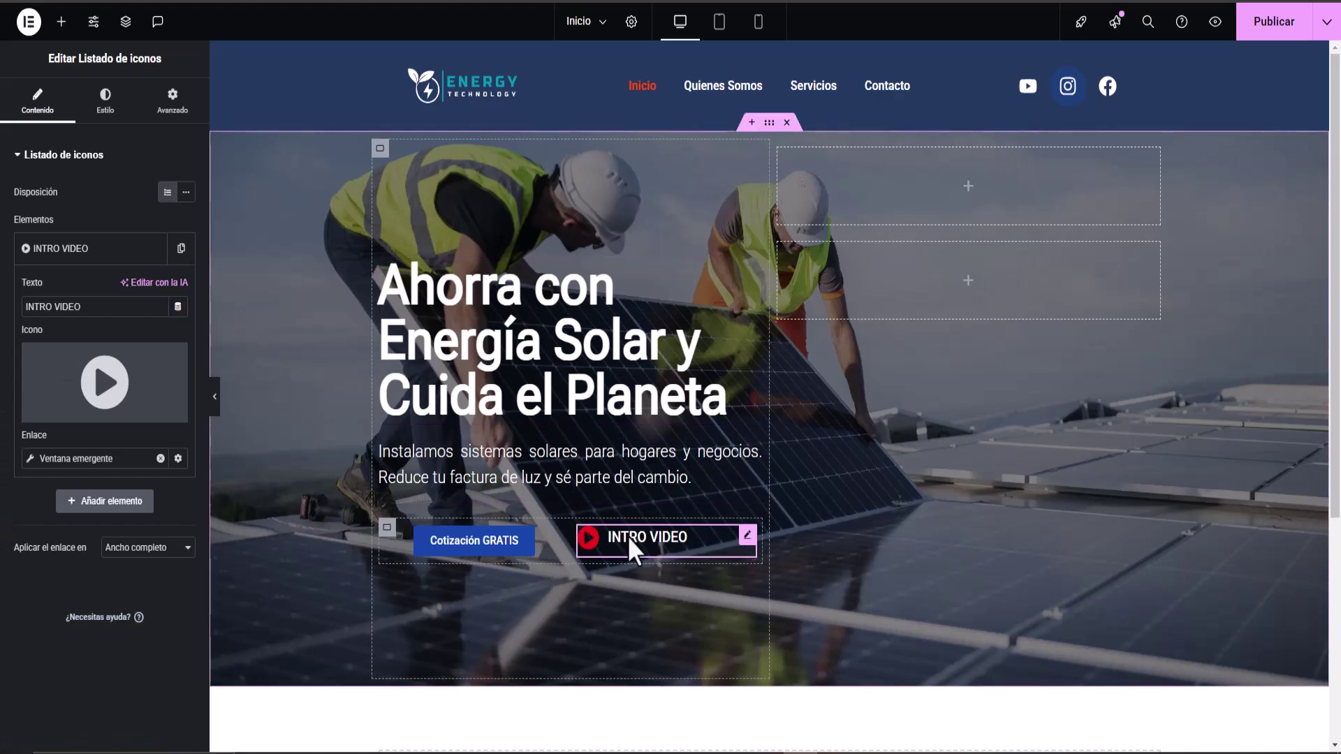
pyautogui.moveTo(97, 403)
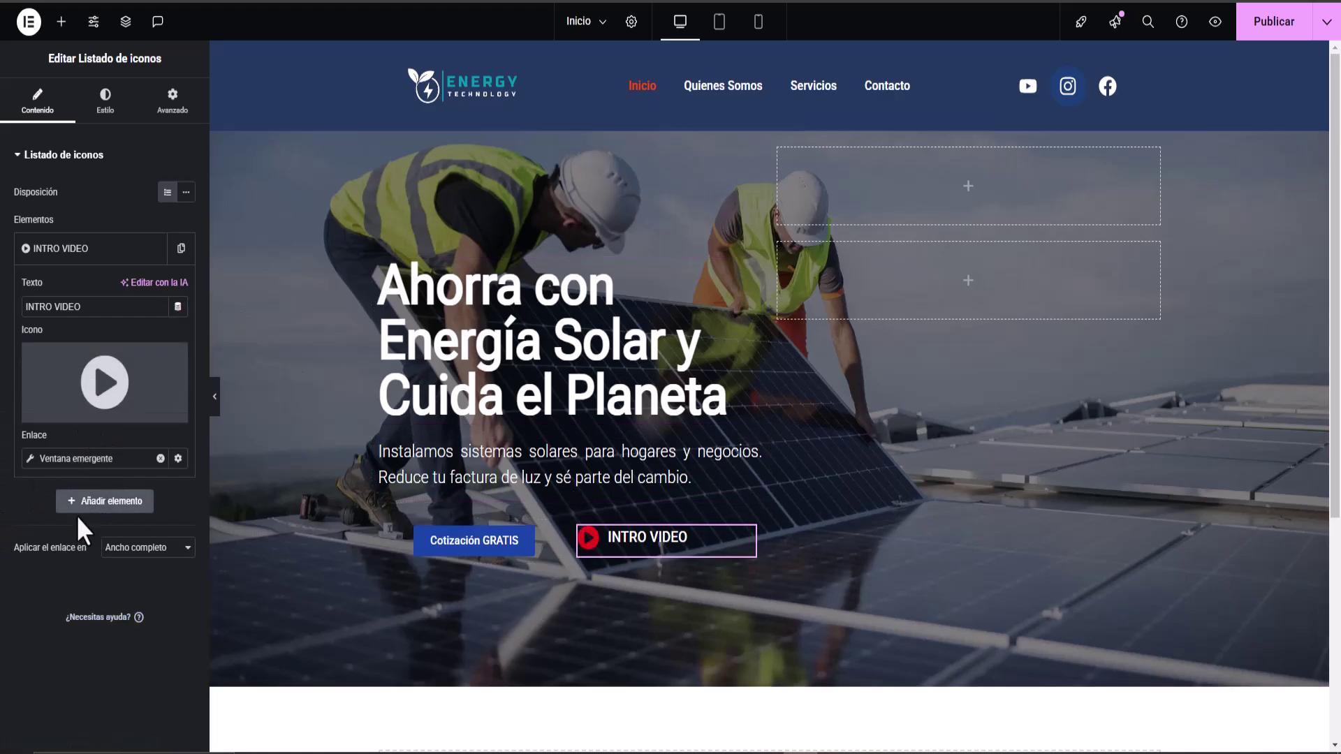
pyautogui.click(1254, 22)
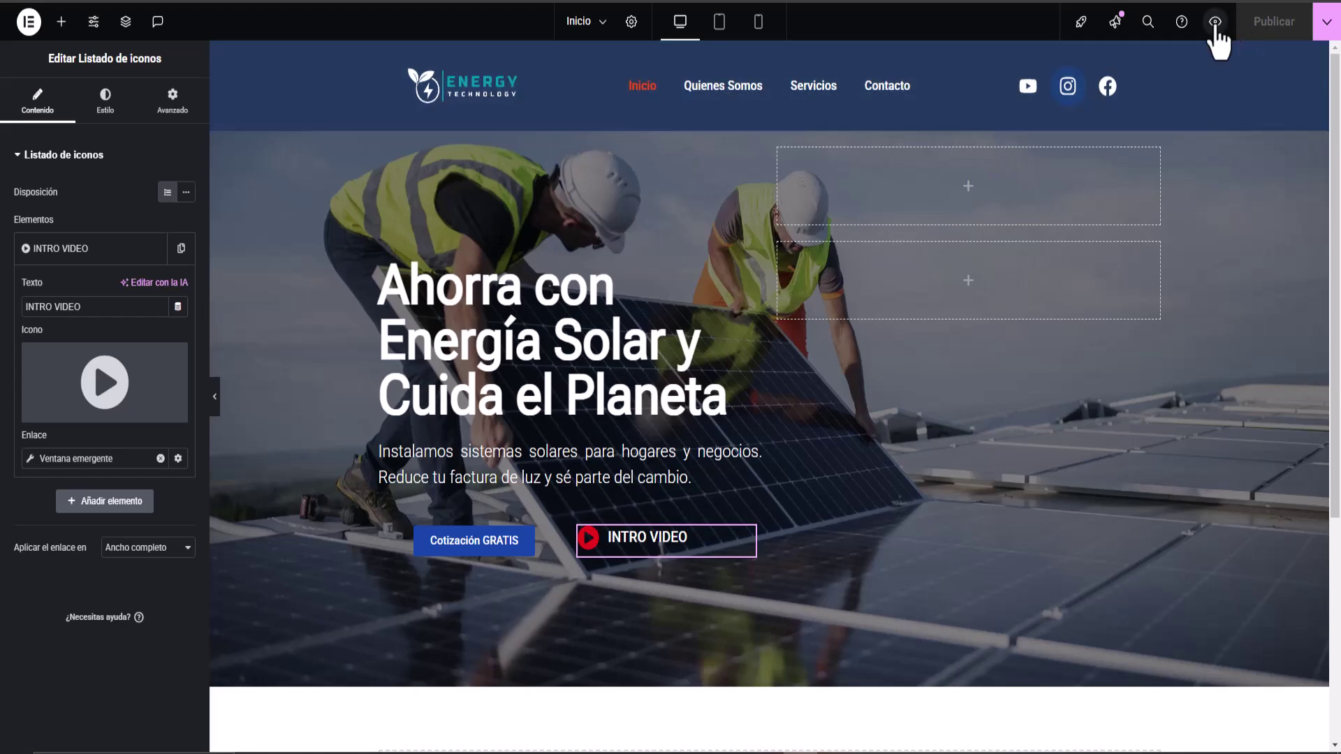
# Step: Preview the Inicio page, test the INTRO VIDEO link, close its popup and return to the editor
pyautogui.click(1215, 22)
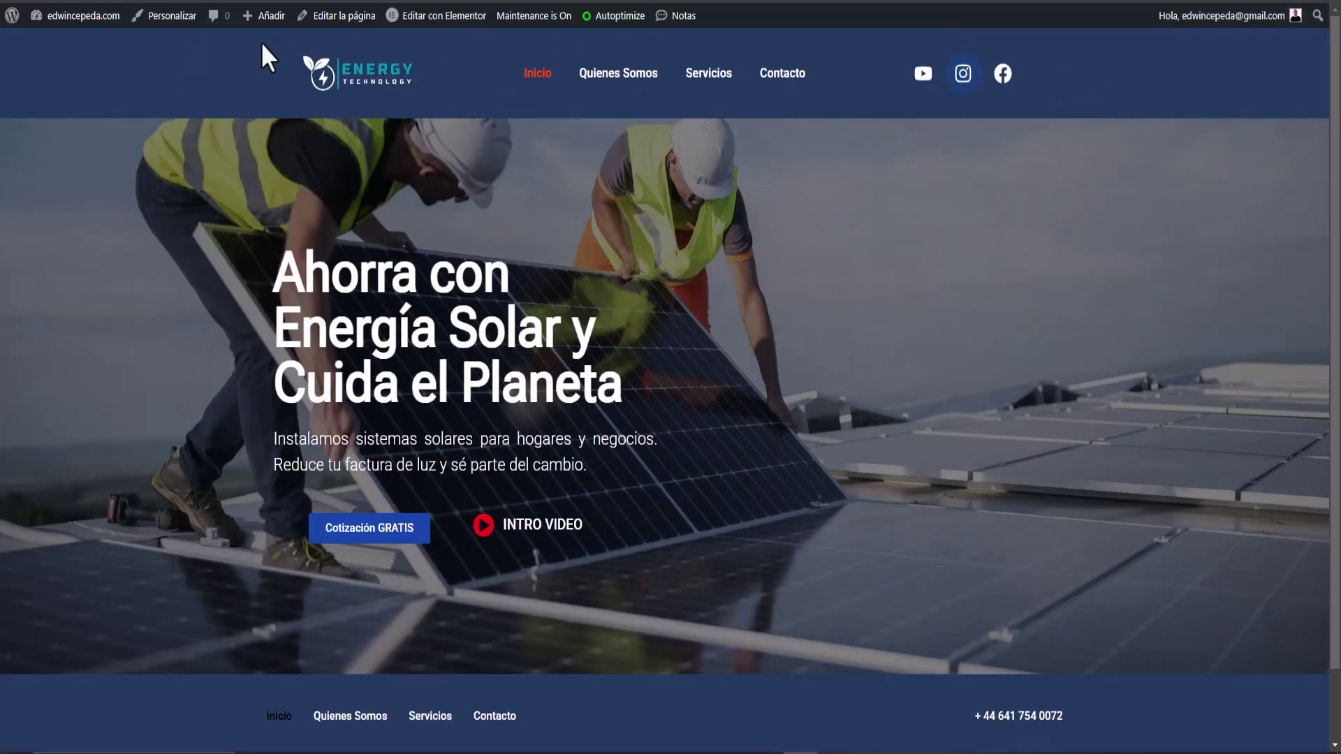
pyautogui.click(479, 529)
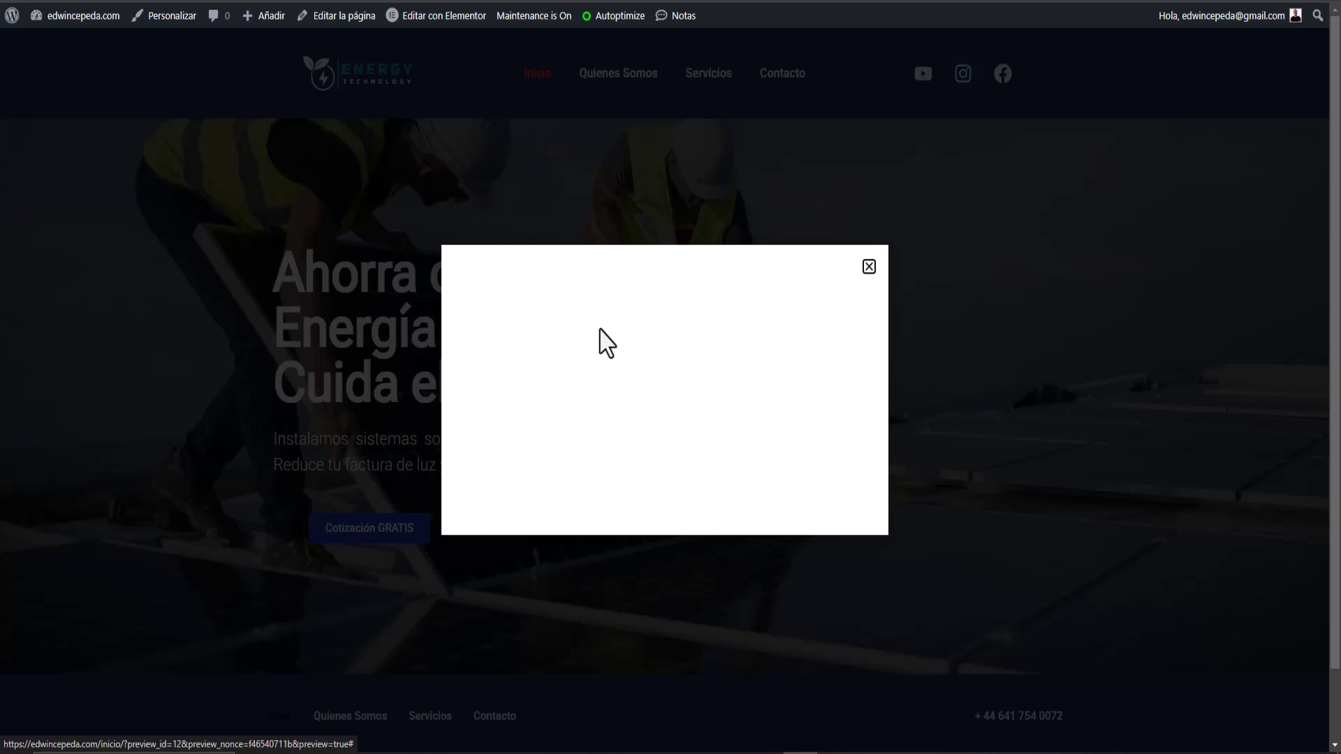
pyautogui.click(869, 267)
pyautogui.hotkey('ctrl', 'shift', 'Tab')
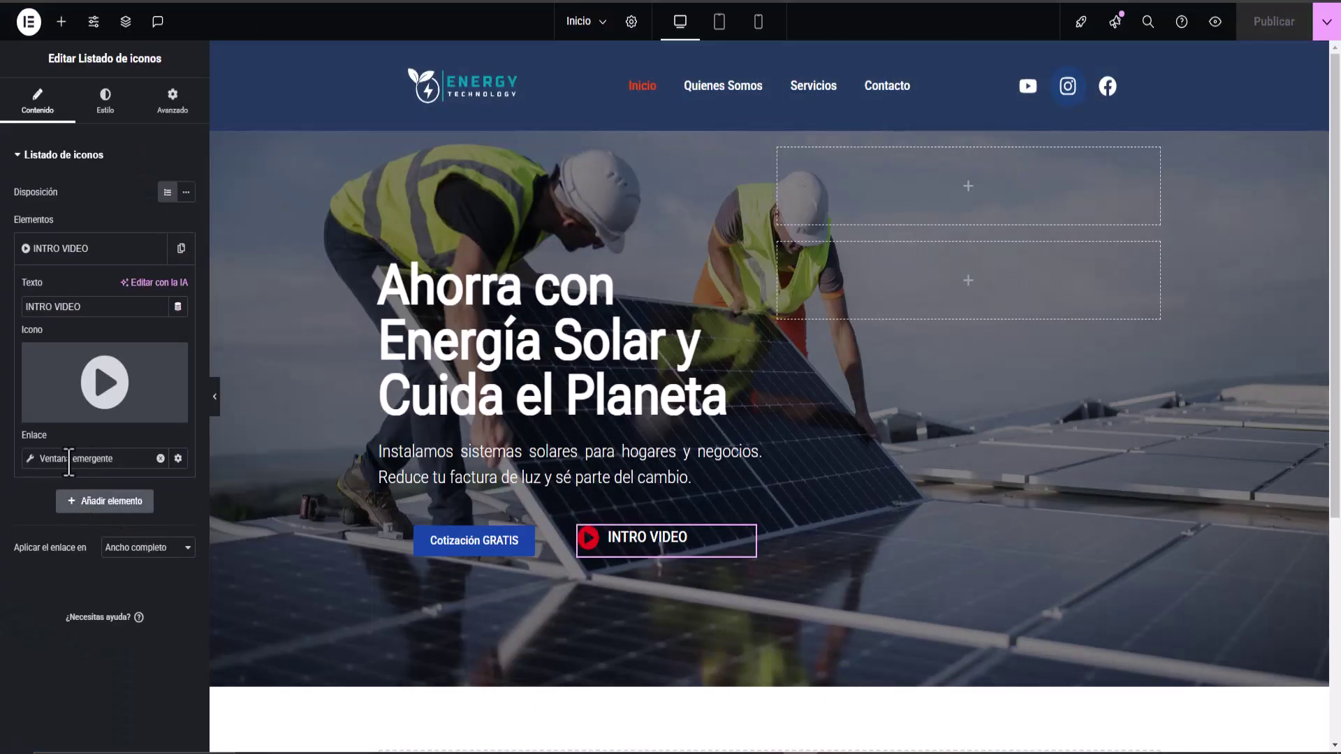
# Step: Clear the INTRO VIDEO item's link, reassign the Ventana emergente action and choose INTRO VIDEO (Plantilla) as its popup
pyautogui.click(160, 458)
pyautogui.click(178, 458)
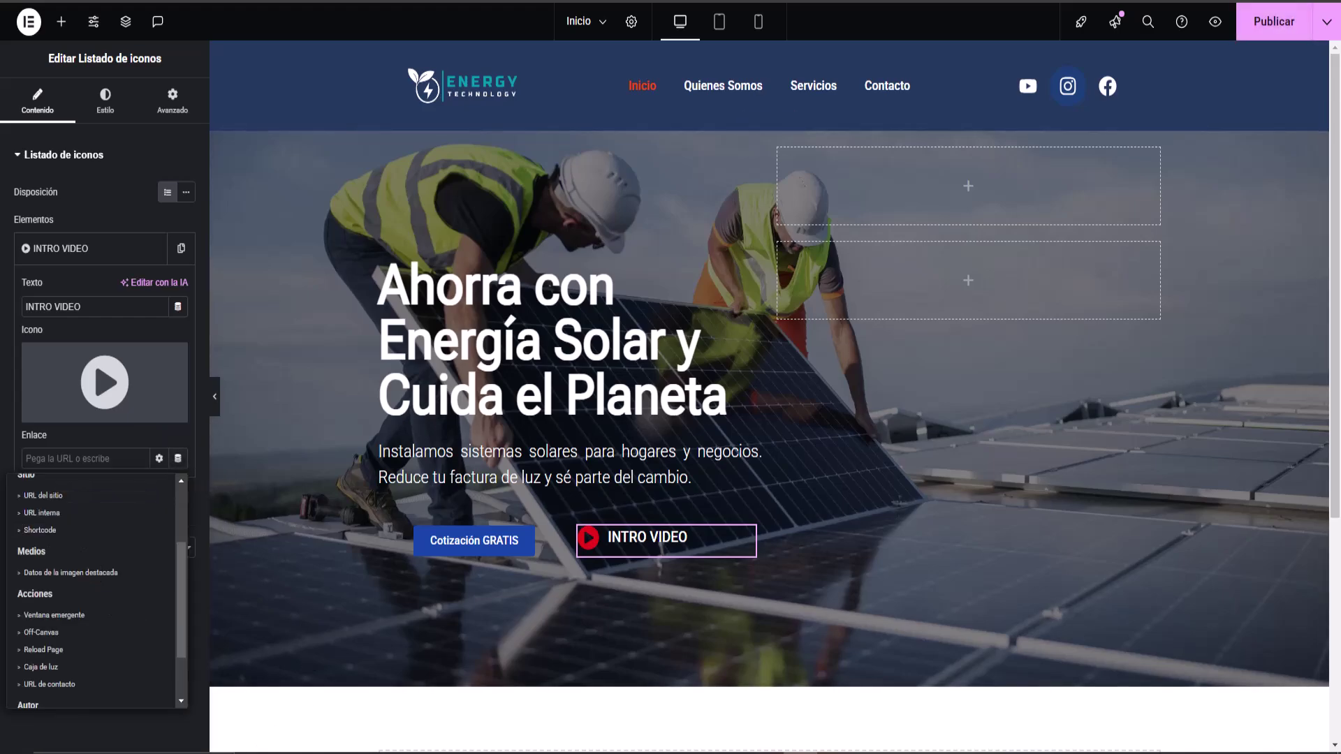
pyautogui.scroll(-5, 75, 639)
pyautogui.click(72, 615)
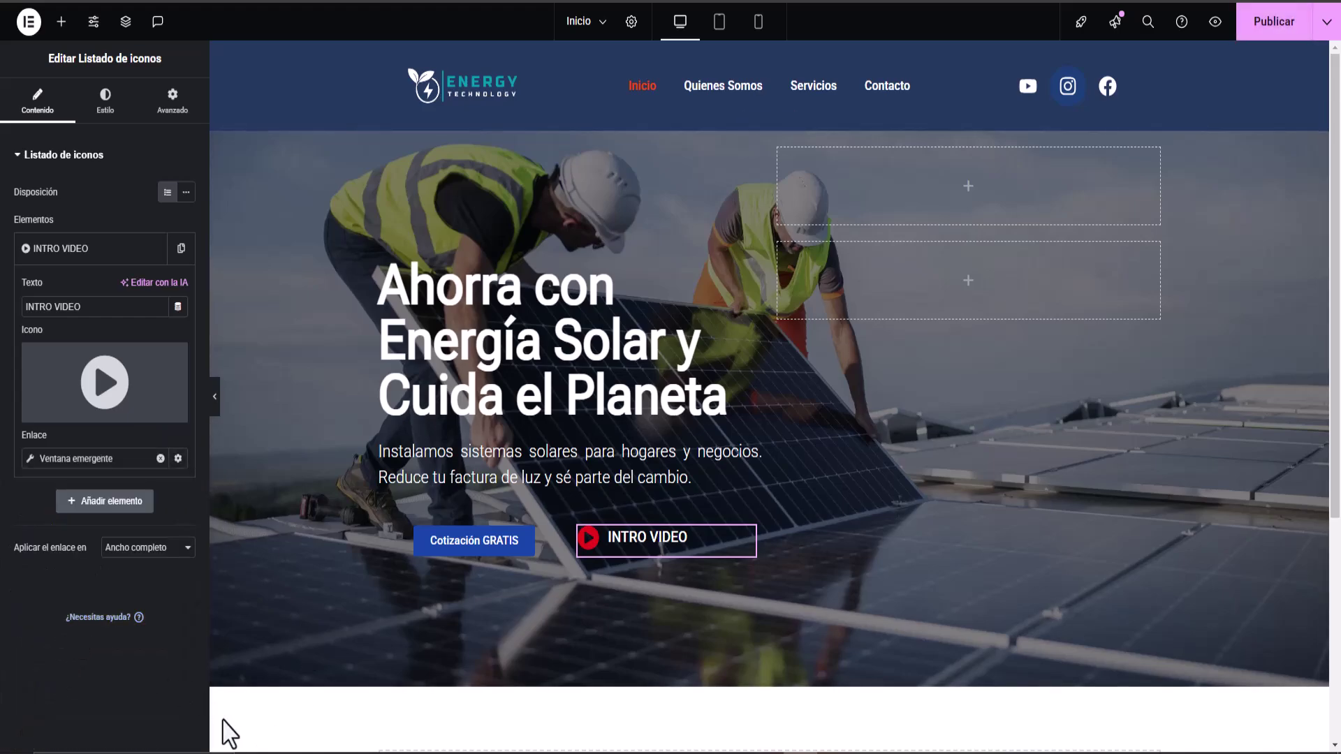
pyautogui.click(28, 461)
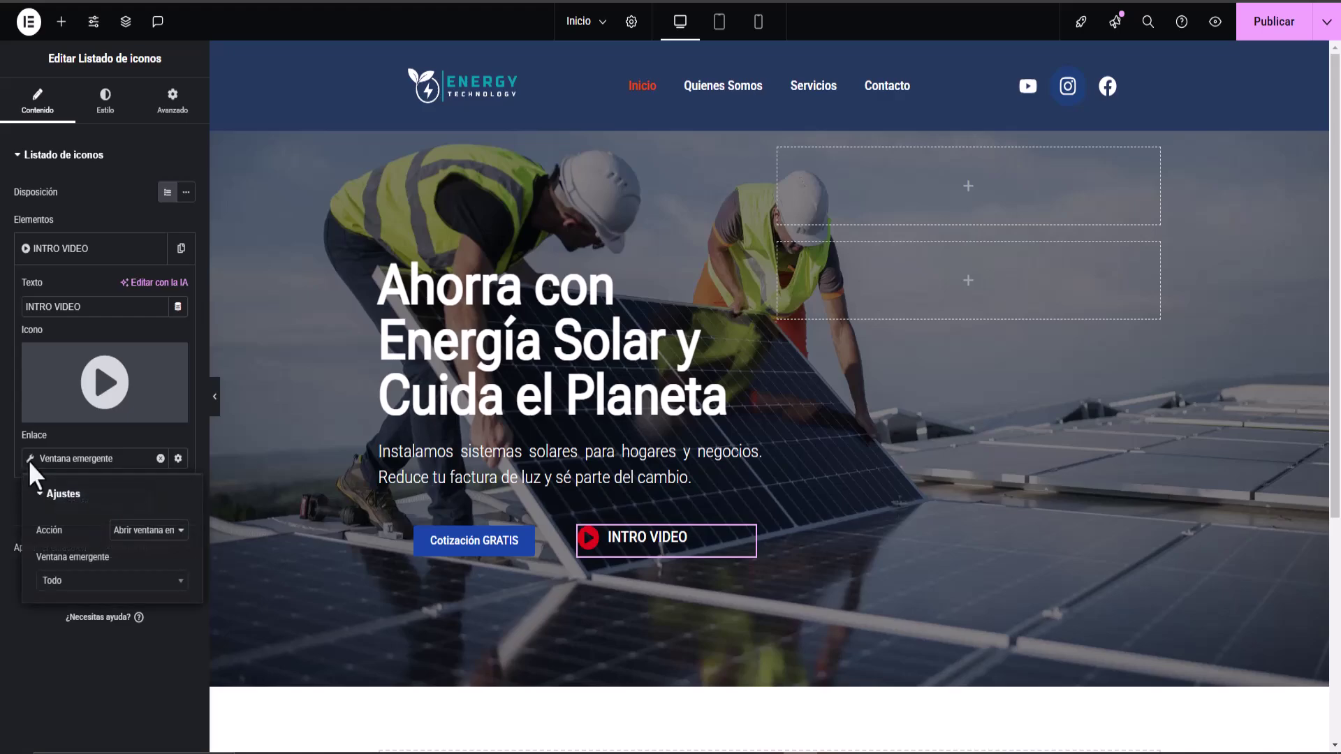
pyautogui.click(133, 580)
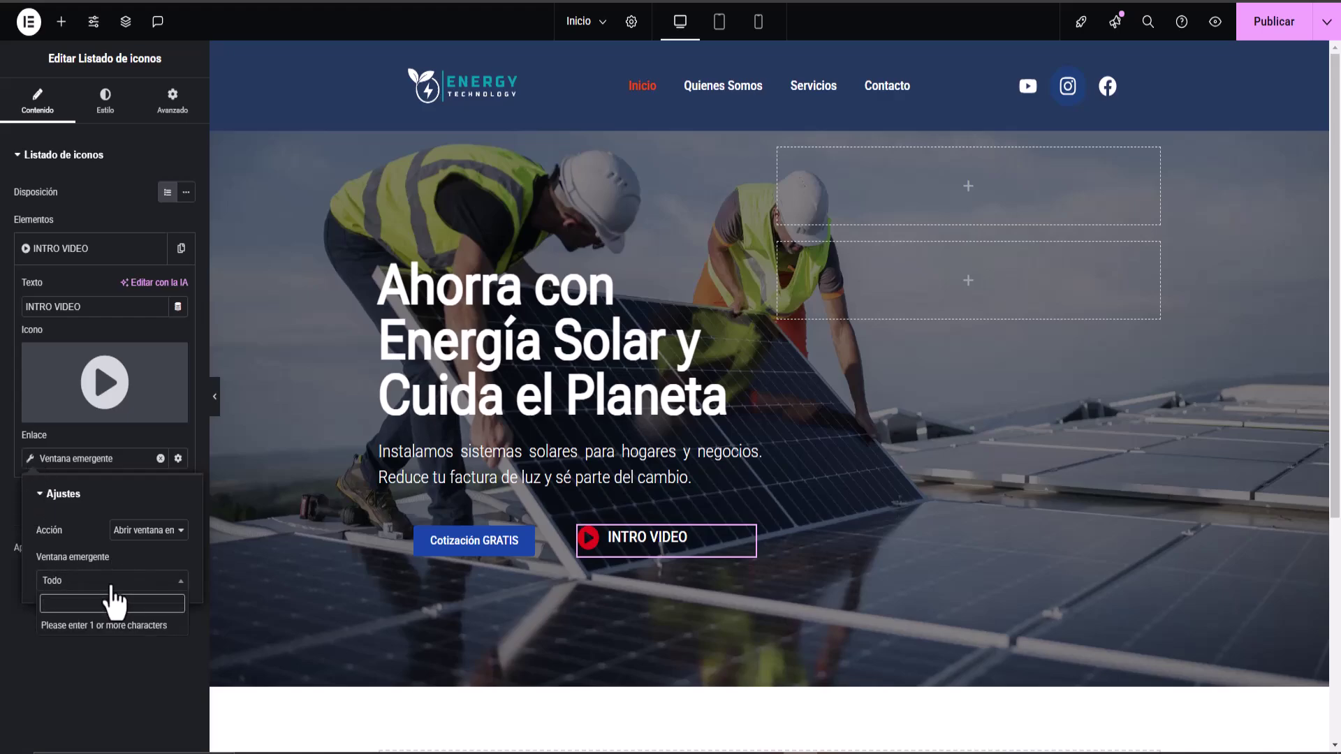
pyautogui.write('IN')
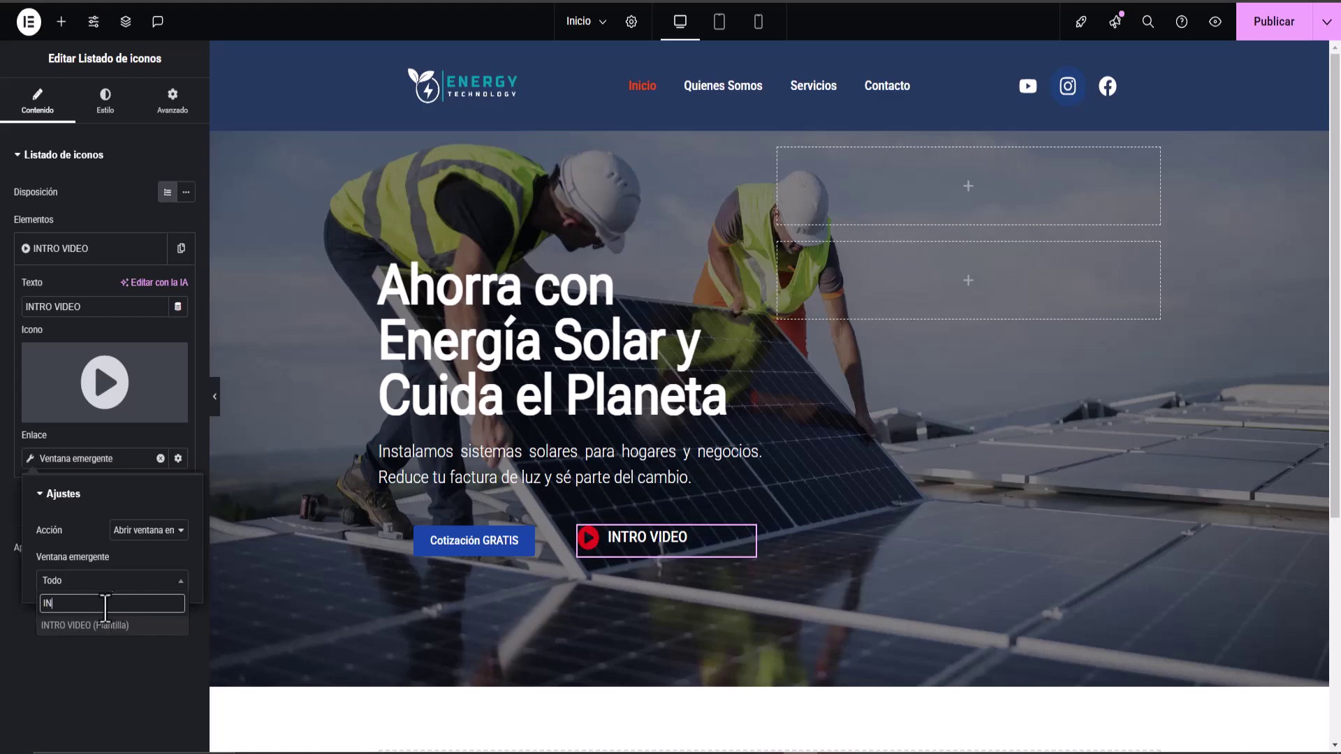
pyautogui.click(77, 627)
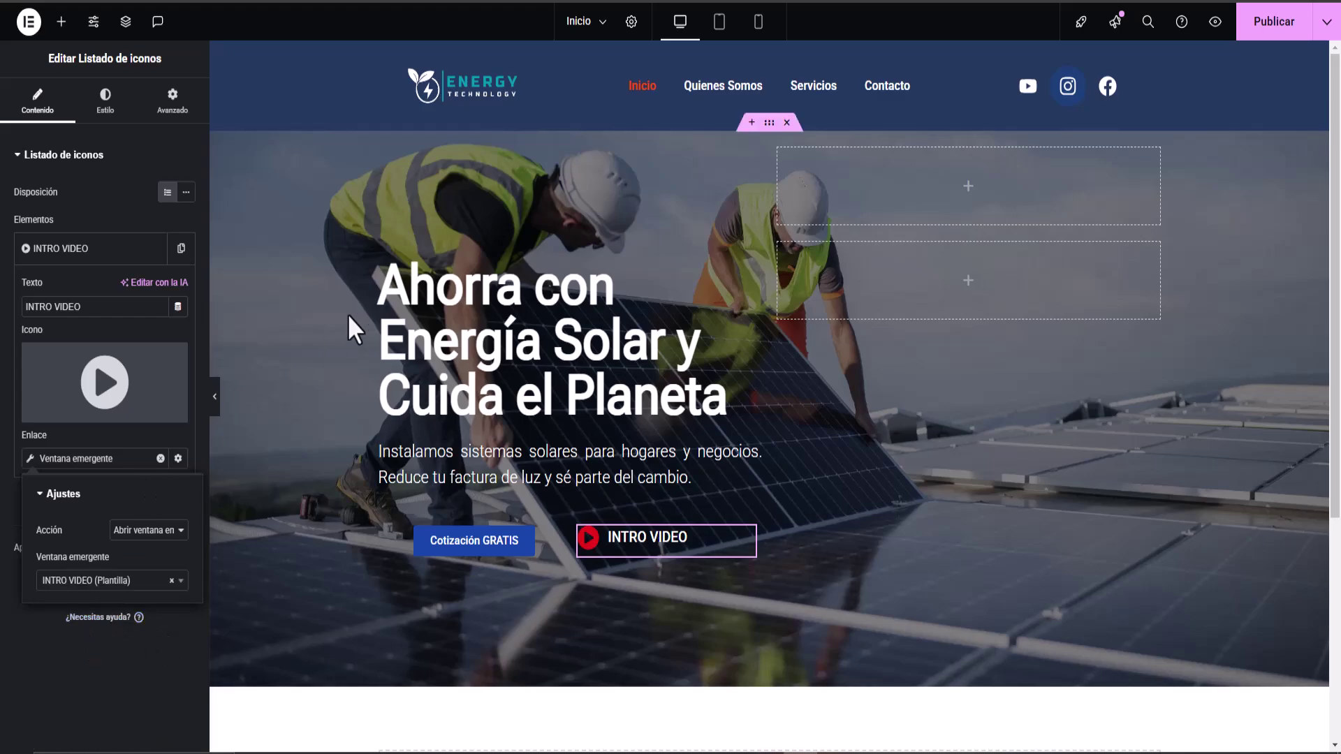
# Step: Publish the Inicio page and test the INTRO VIDEO link again on the previewed page, closing the popup
pyautogui.click(1275, 24)
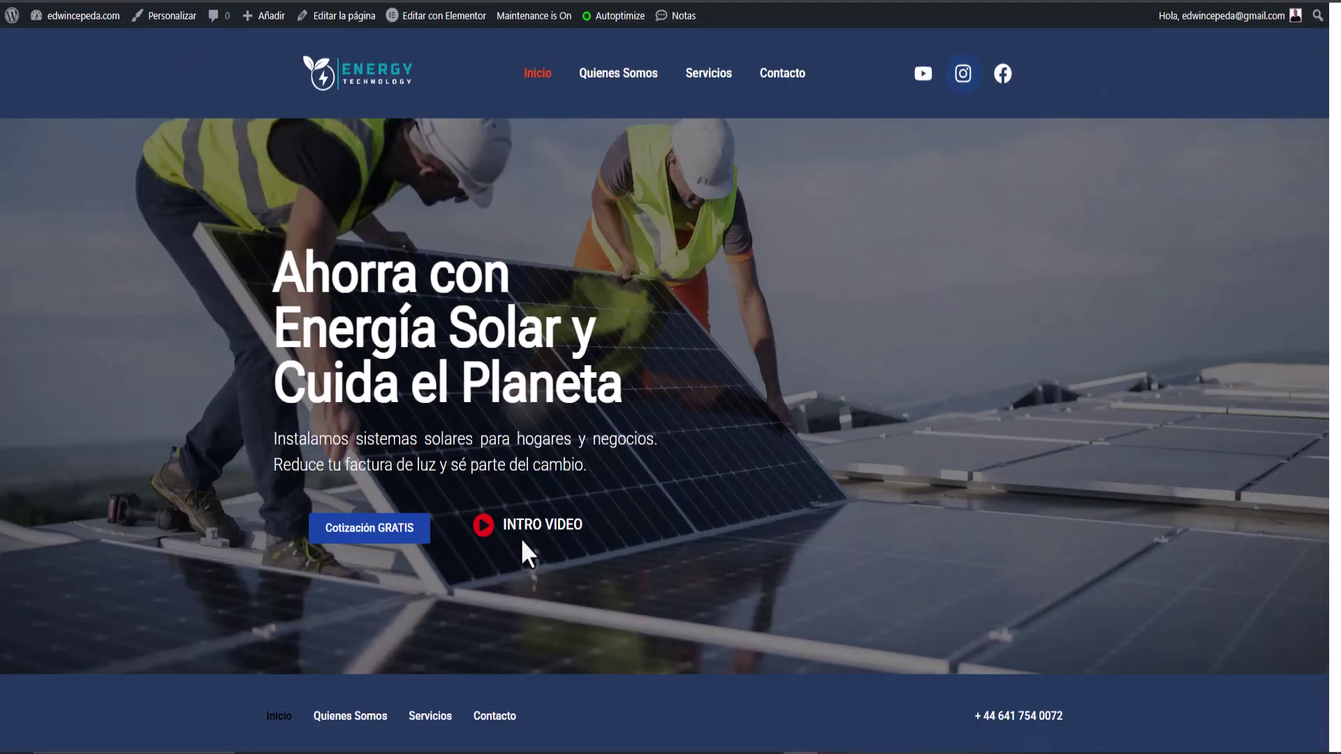
pyautogui.click(527, 545)
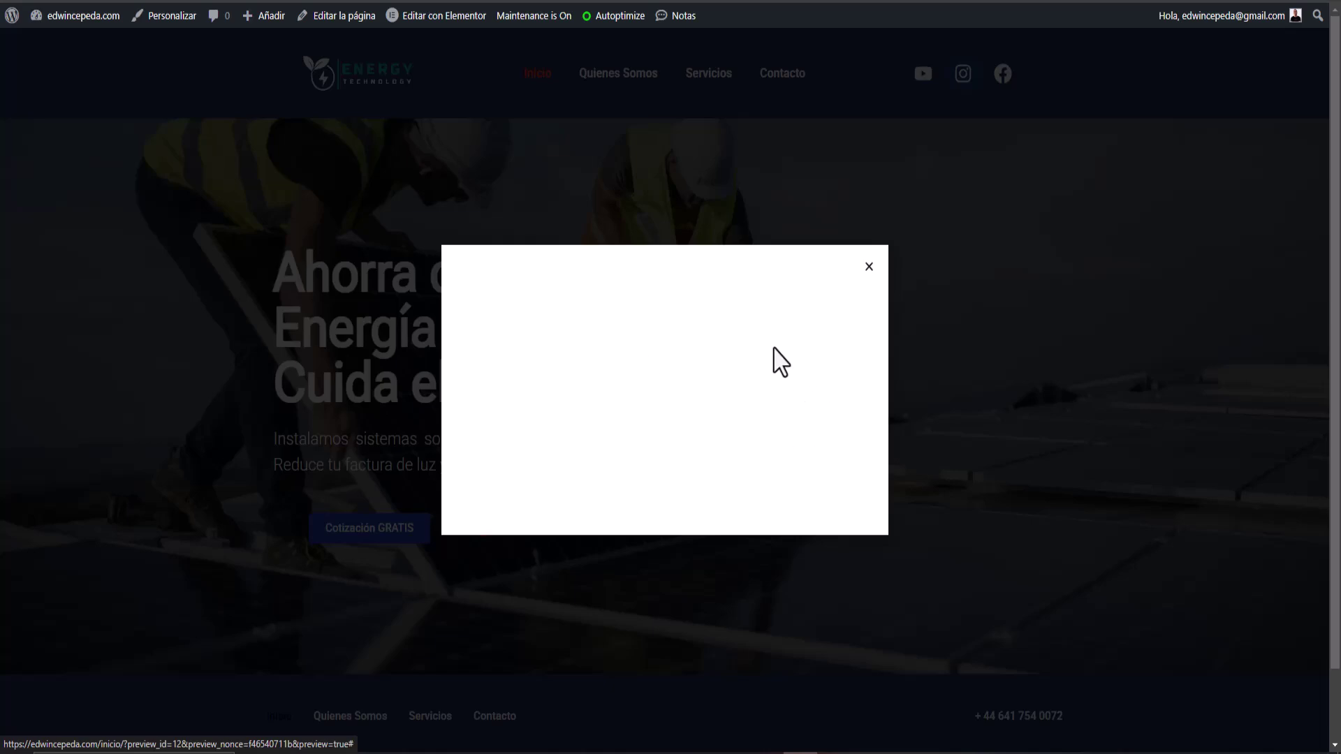
pyautogui.click(868, 267)
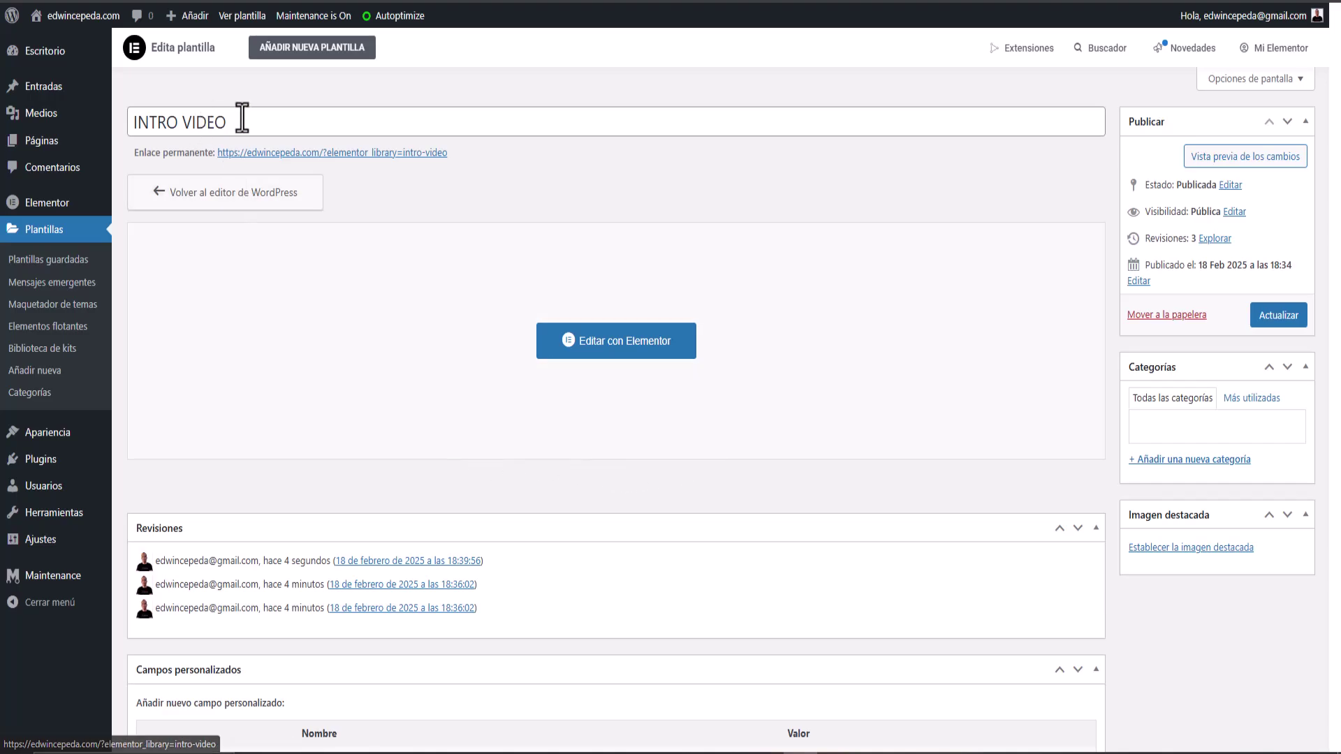
# Step: Reopen the INTRO VIDEO popup in Elementor, set the Vídeo widget's Origen to Alojado en servidor propio and publish it
pyautogui.click(613, 349)
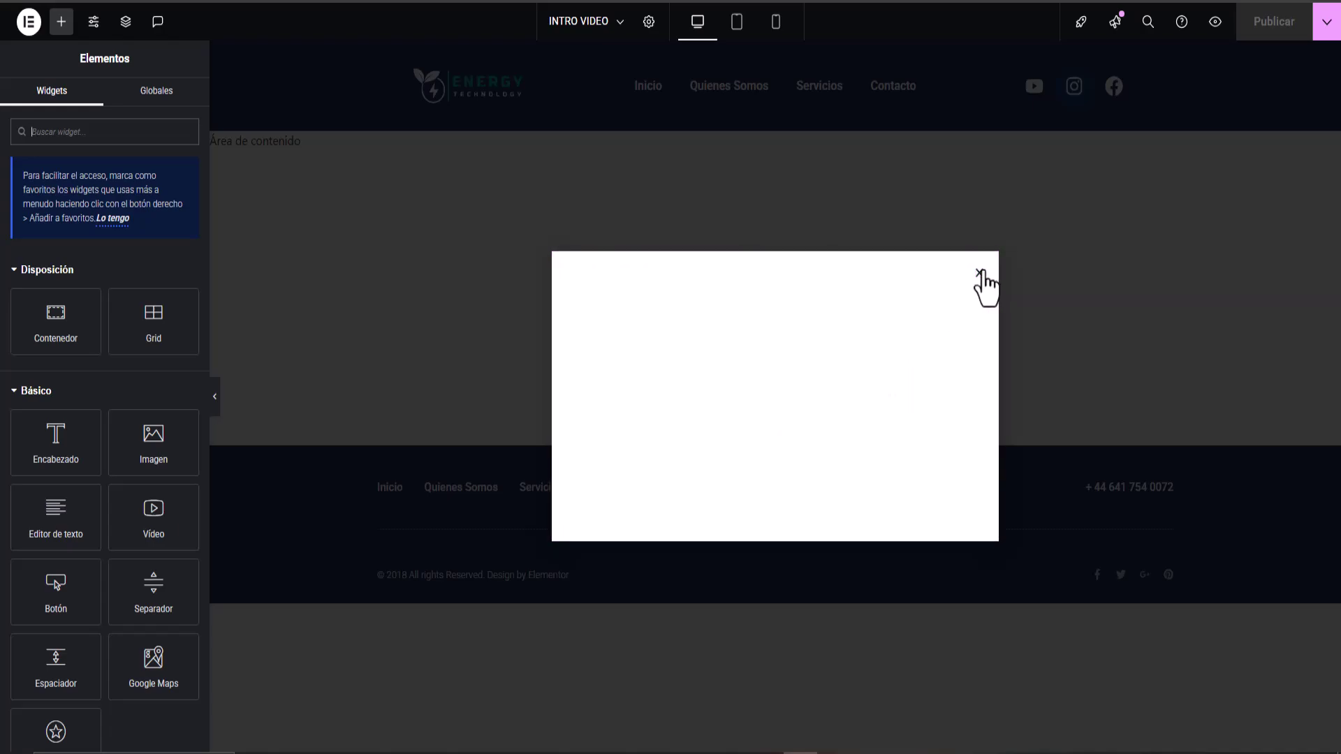
pyautogui.click(866, 368)
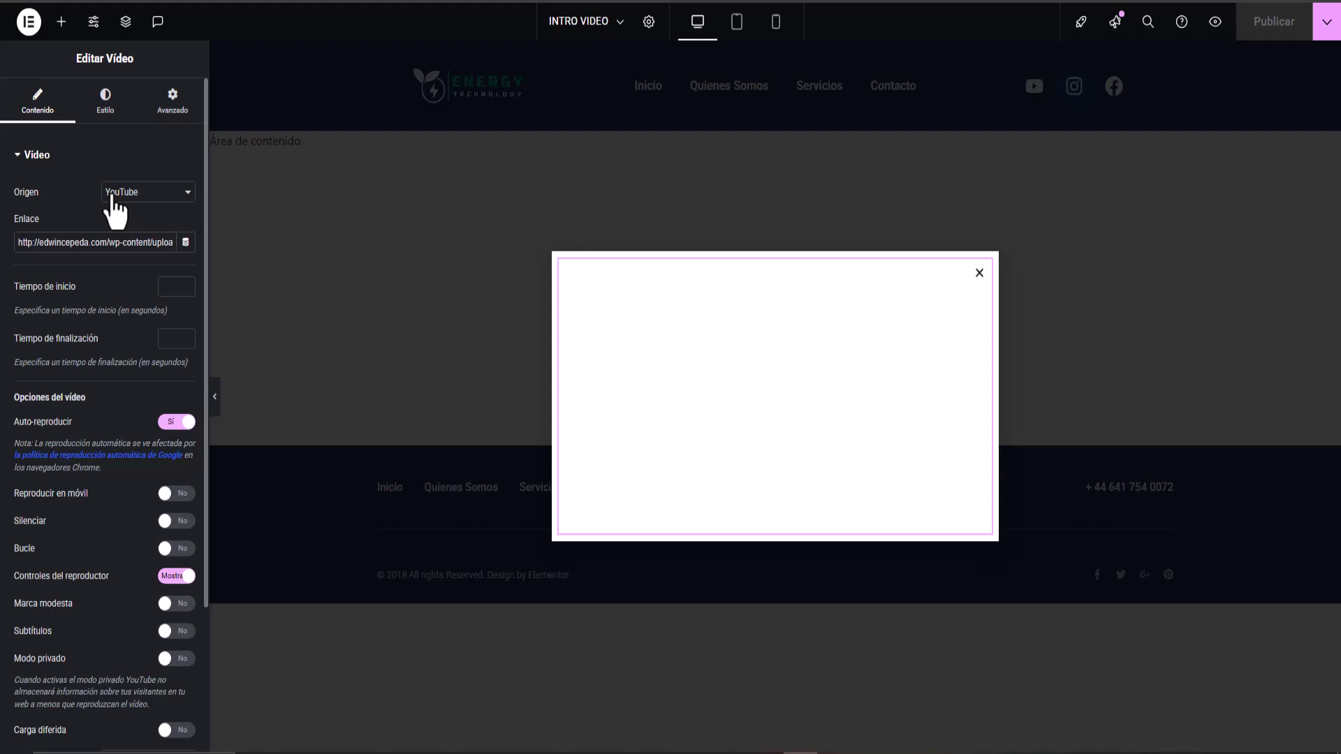
pyautogui.click(171, 200)
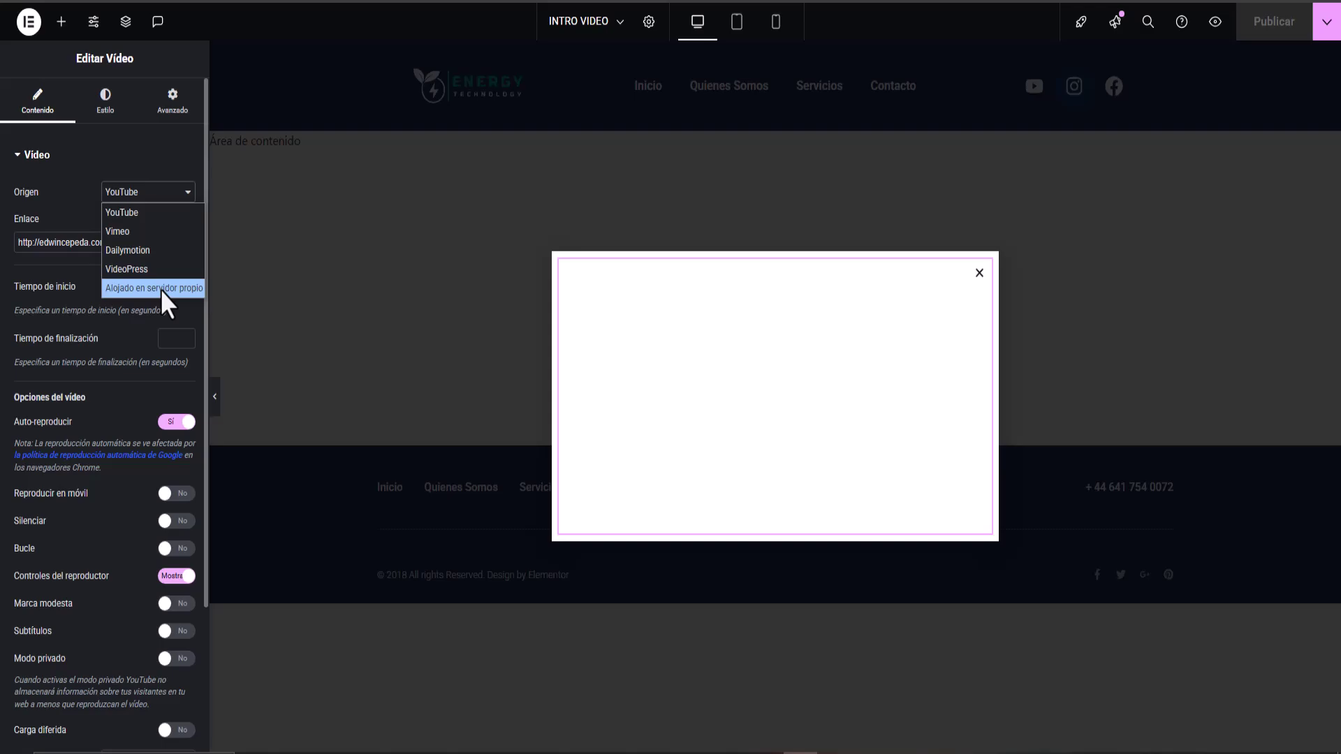
pyautogui.click(77, 164)
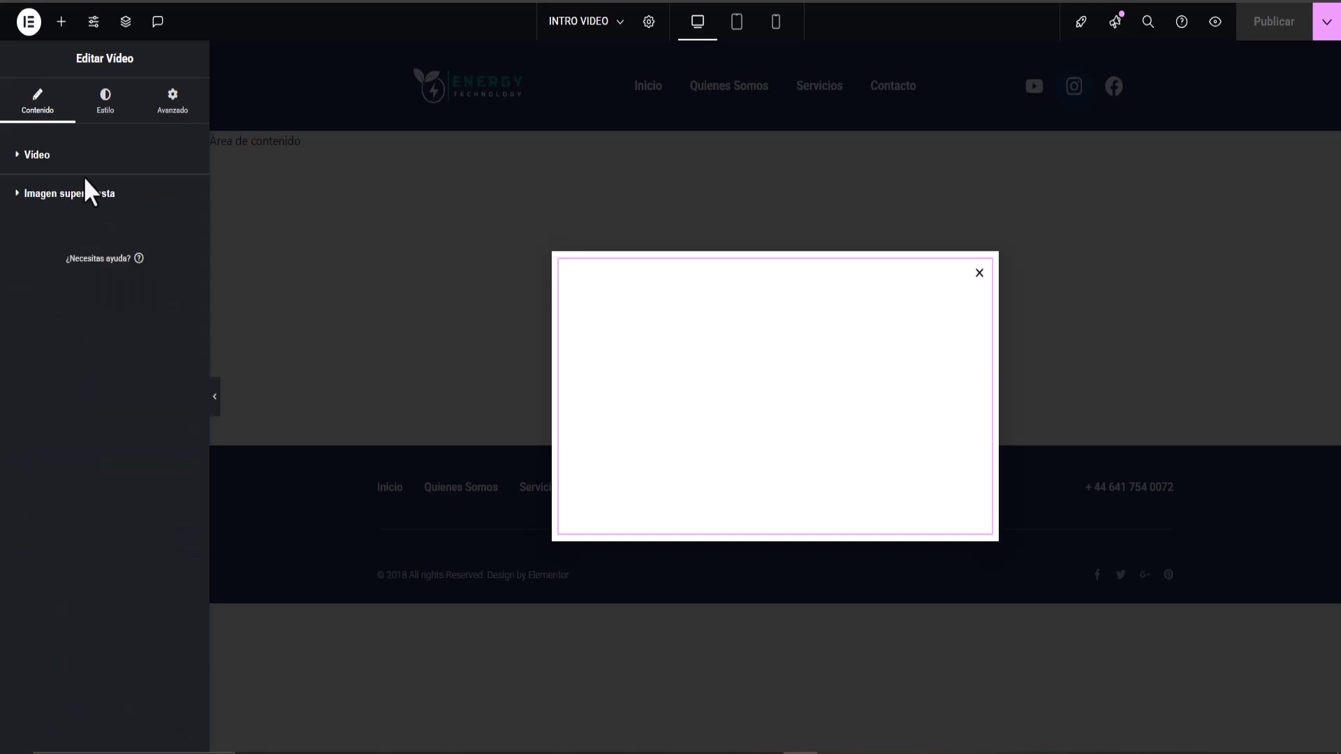
pyautogui.click(17, 156)
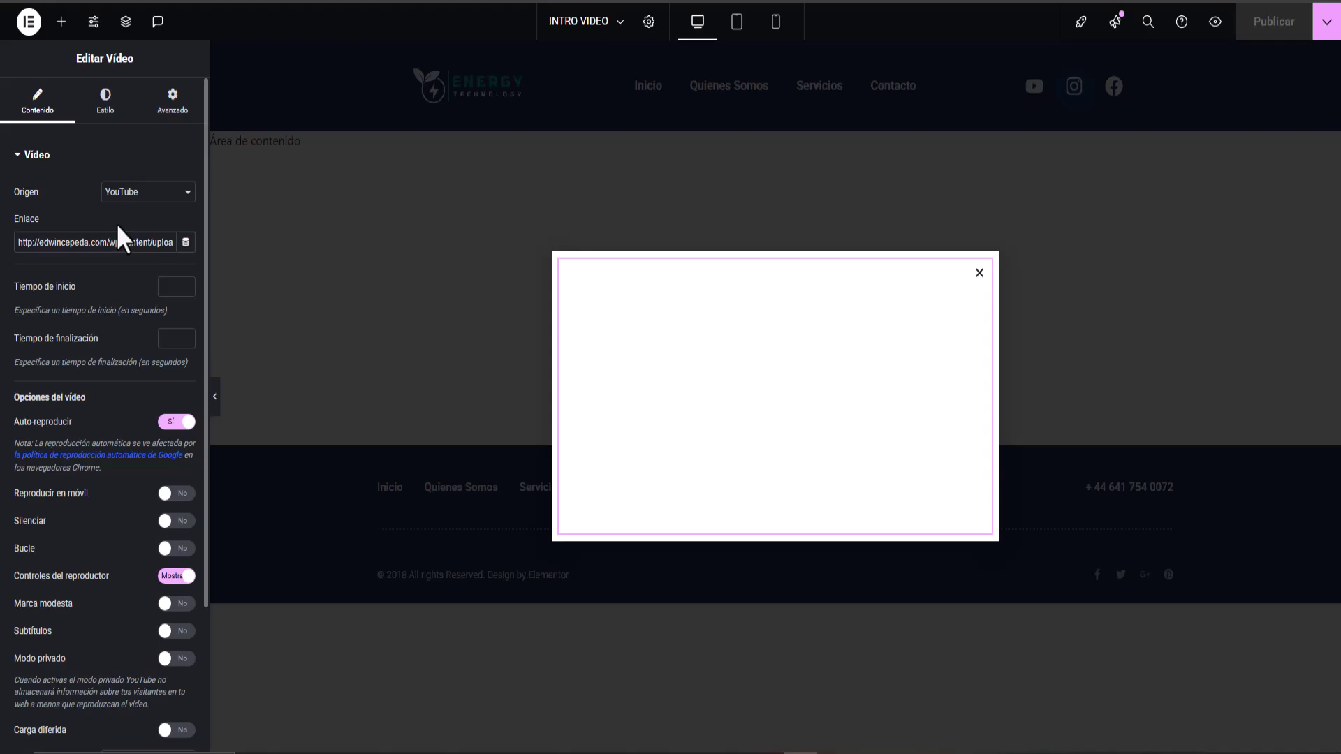
pyautogui.click(160, 196)
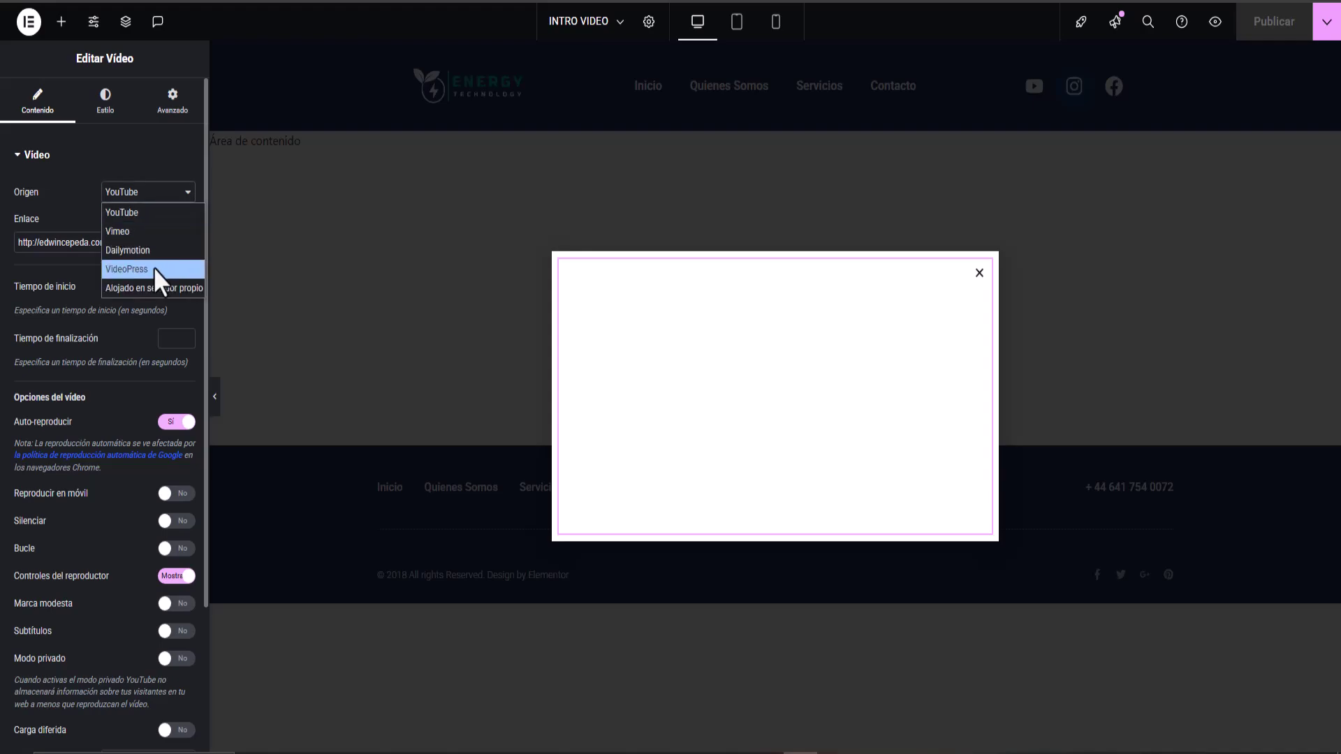
pyautogui.click(125, 288)
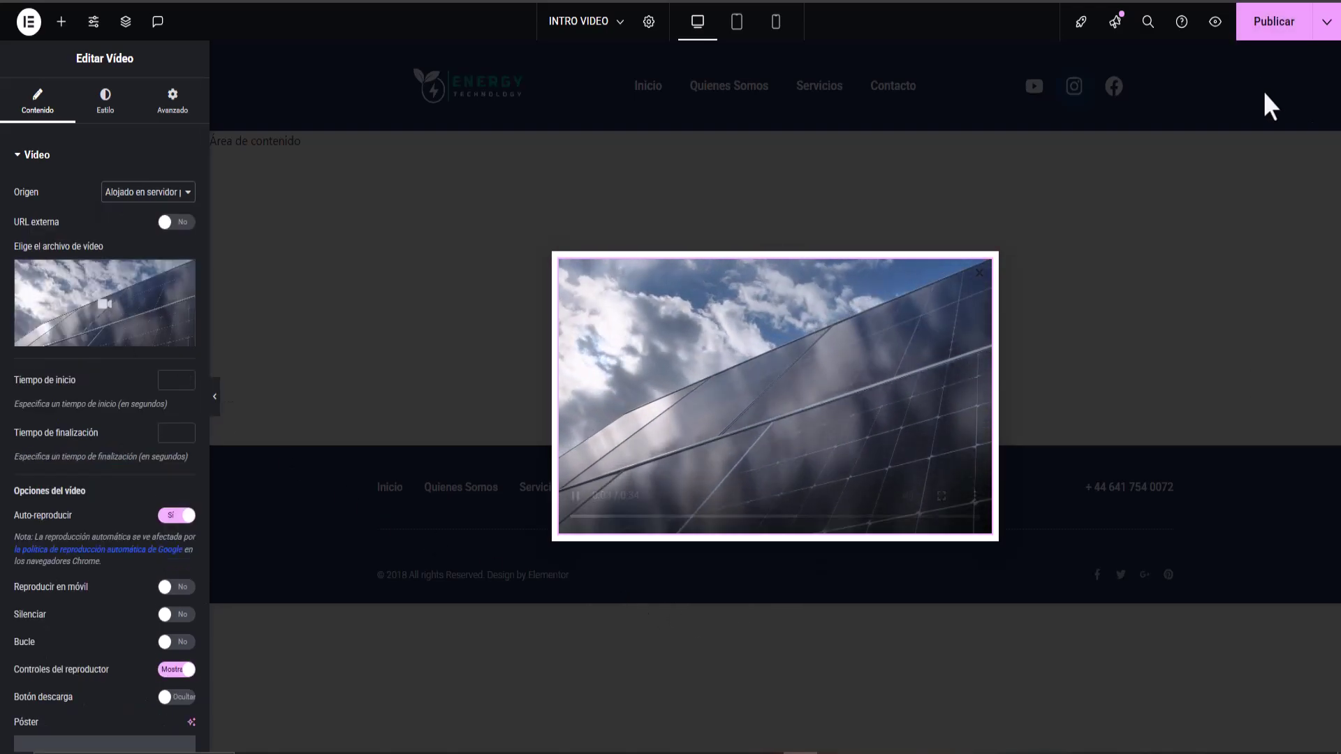
pyautogui.click(1269, 41)
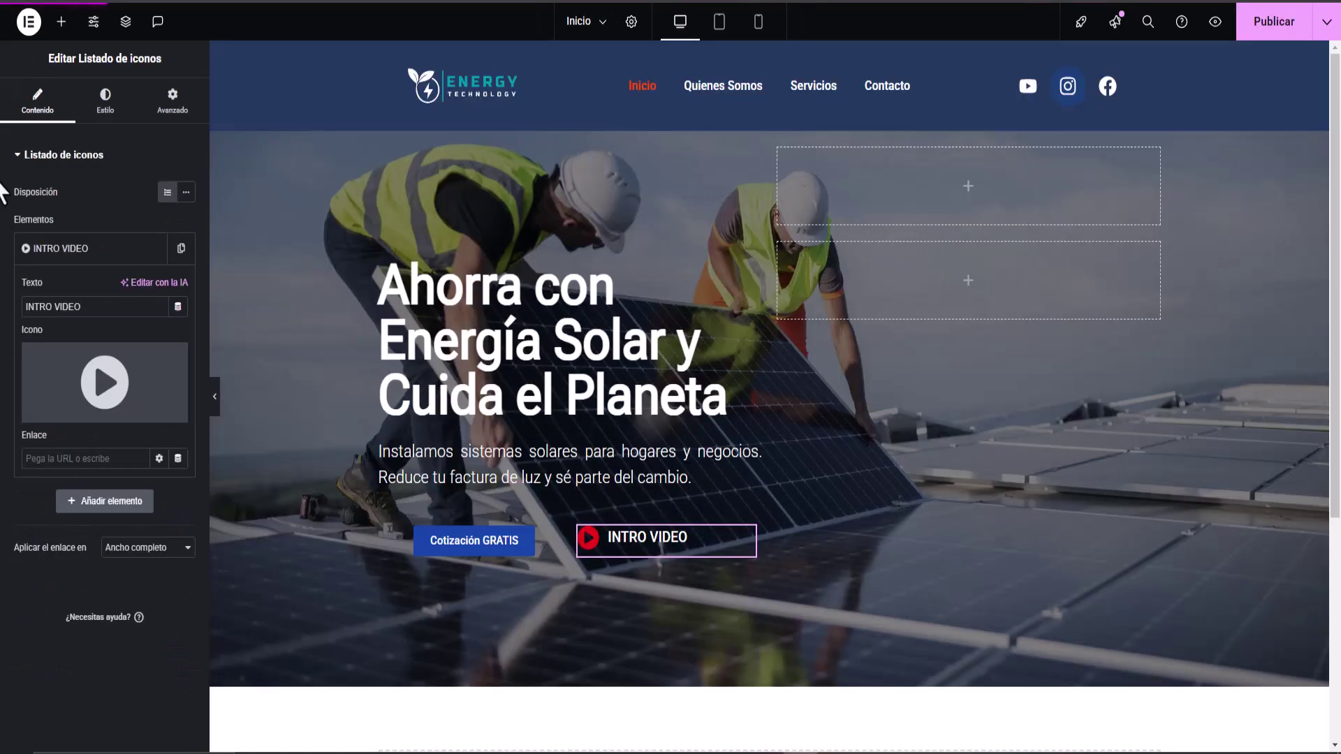
# Step: Link the Inicio page's INTRO VIDEO item to the INTRO VIDEO (Plantilla) popup through the Ventana emergente action and publish the page
pyautogui.click(177, 459)
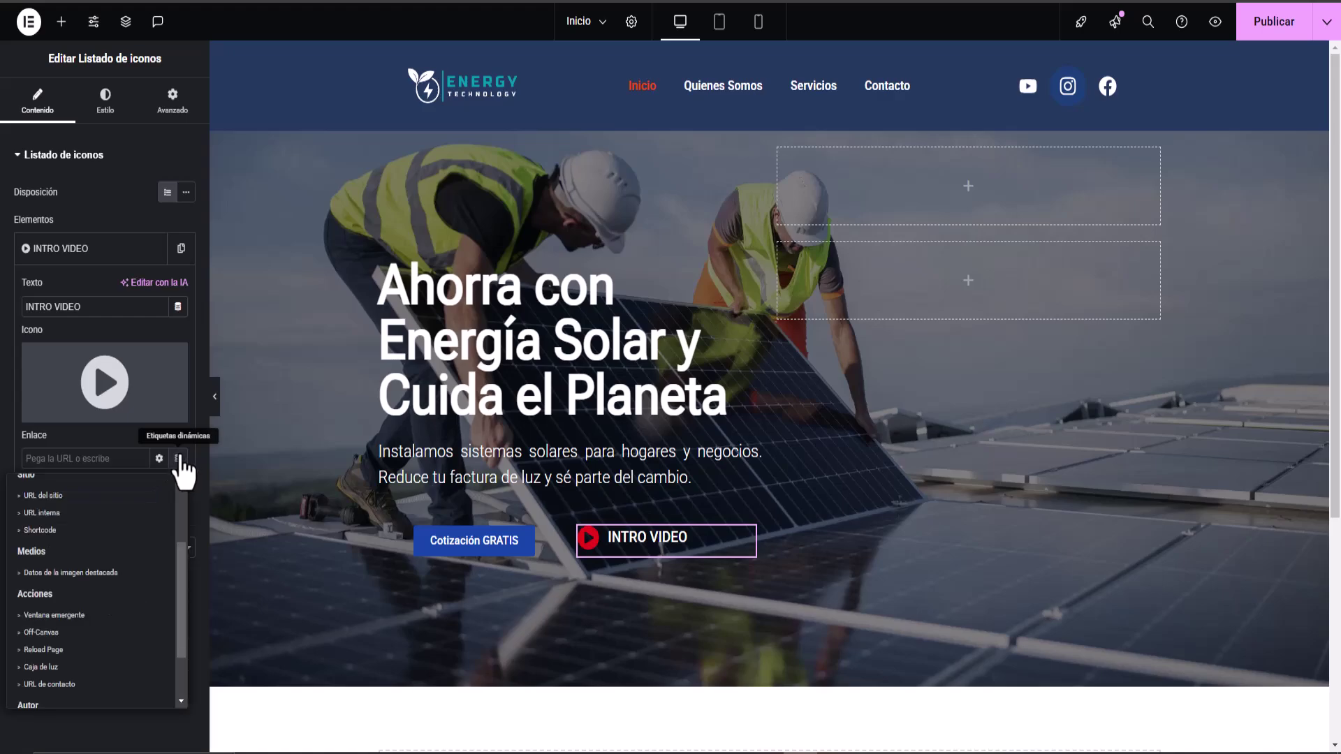
pyautogui.click(62, 617)
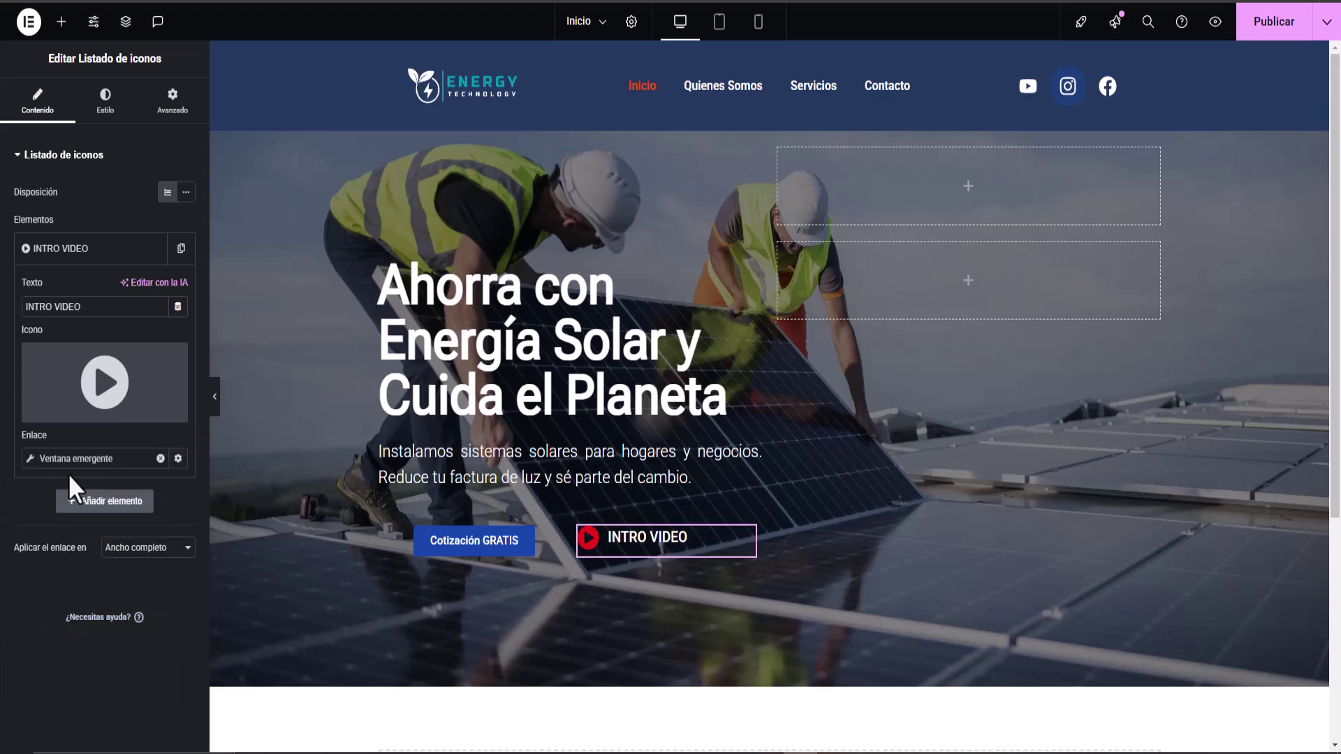
pyautogui.click(24, 459)
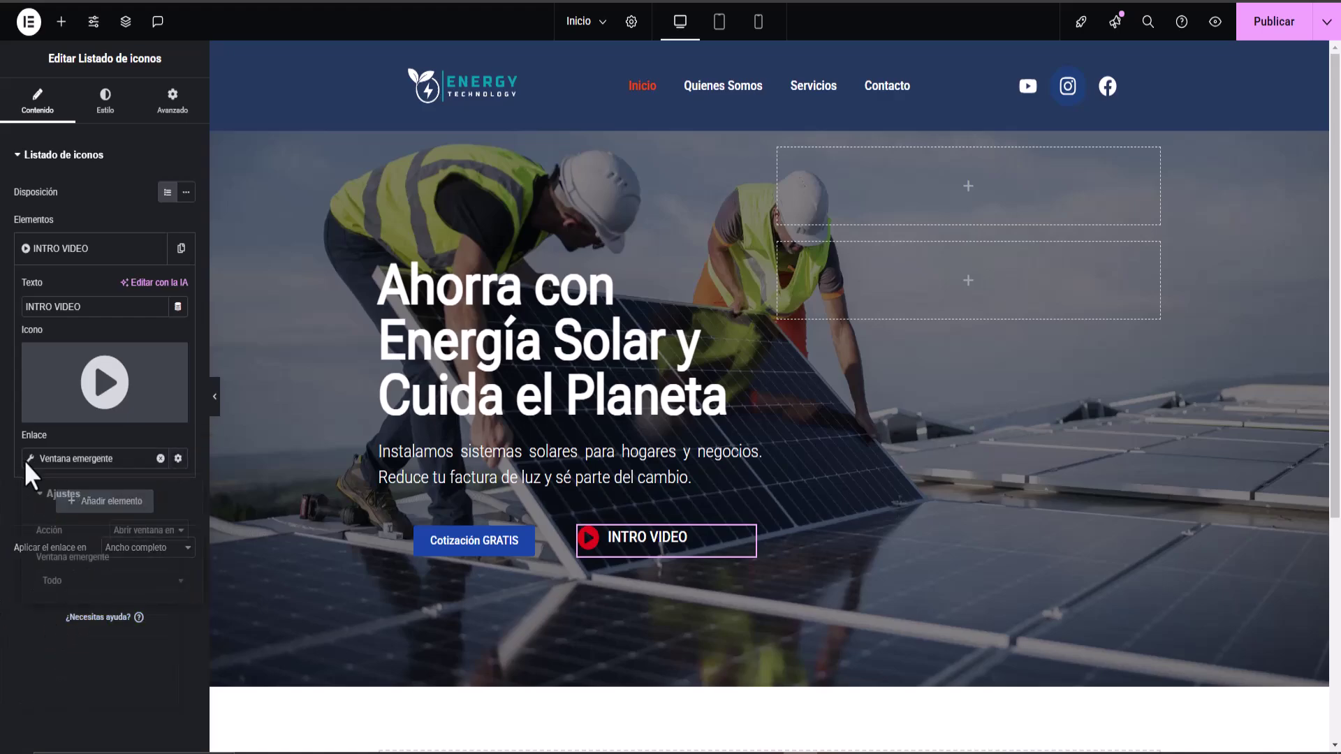
pyautogui.click(51, 584)
pyautogui.write('I')
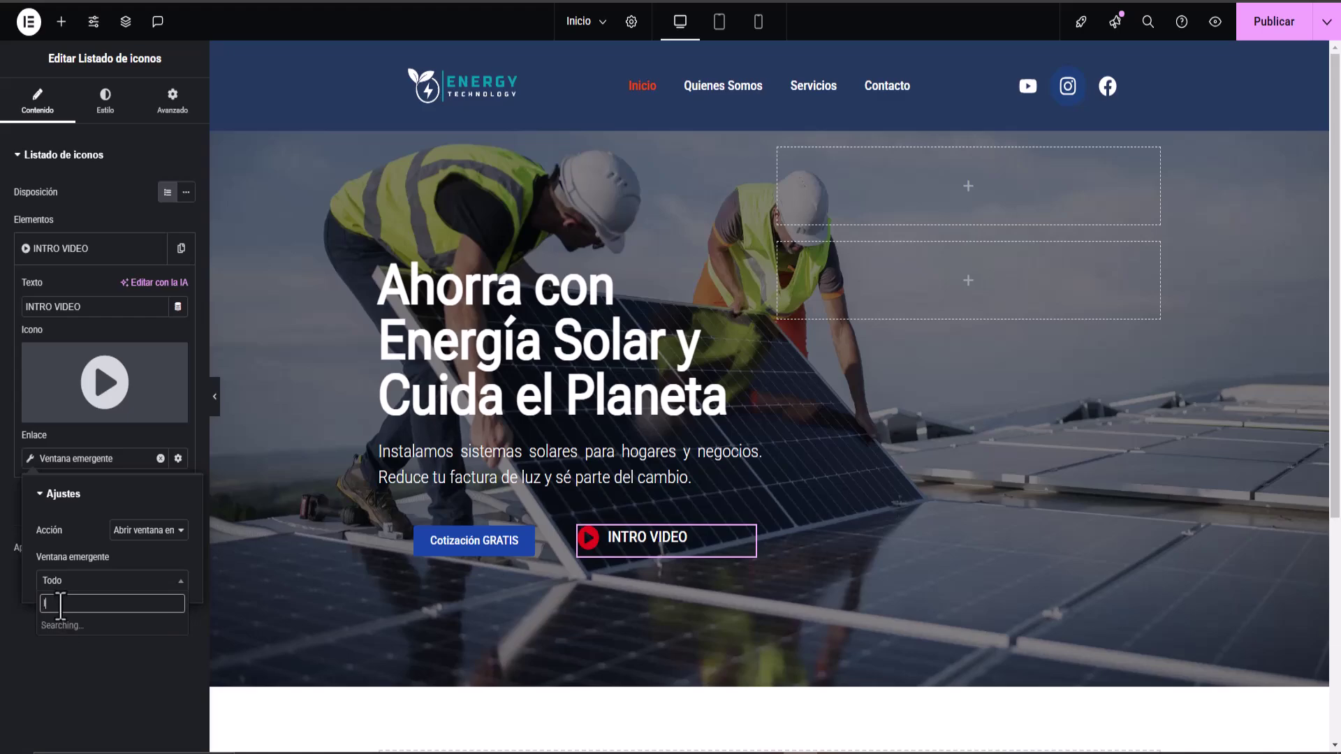
pyautogui.write('N')
pyautogui.click(67, 627)
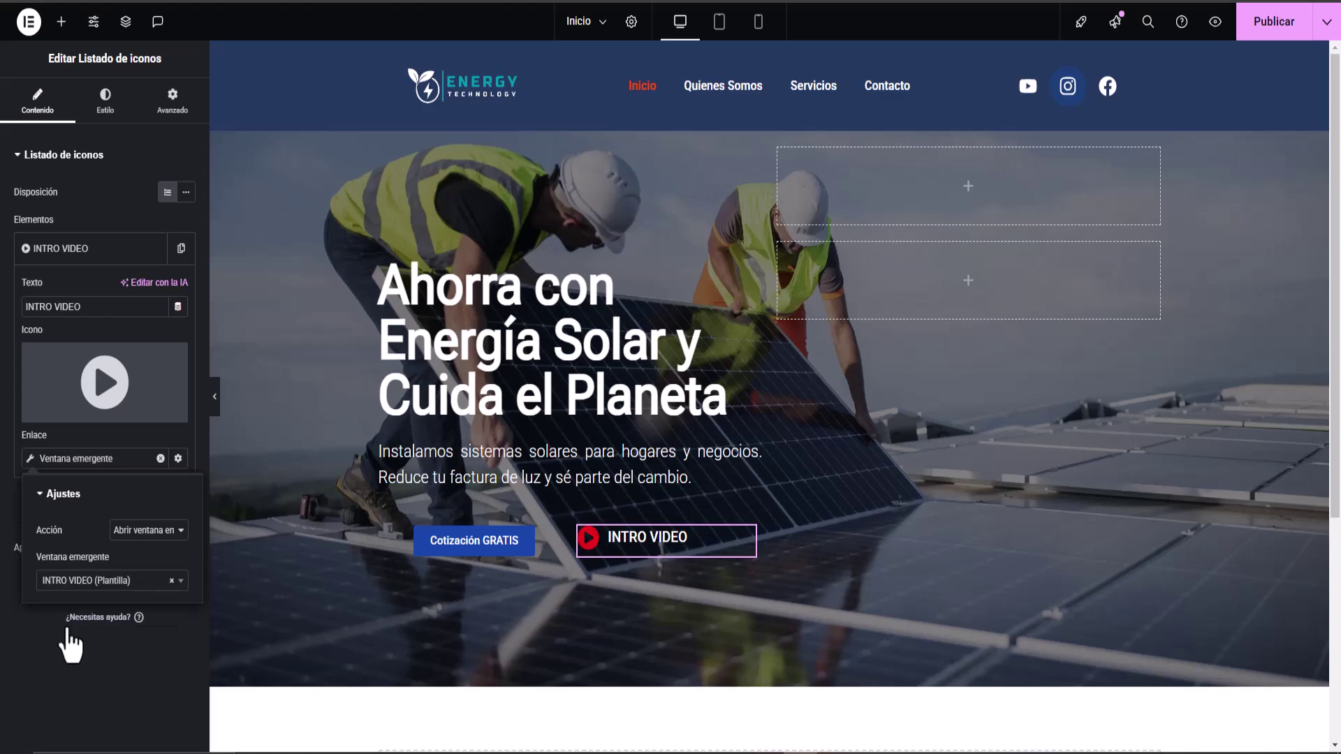
pyautogui.click(1267, 22)
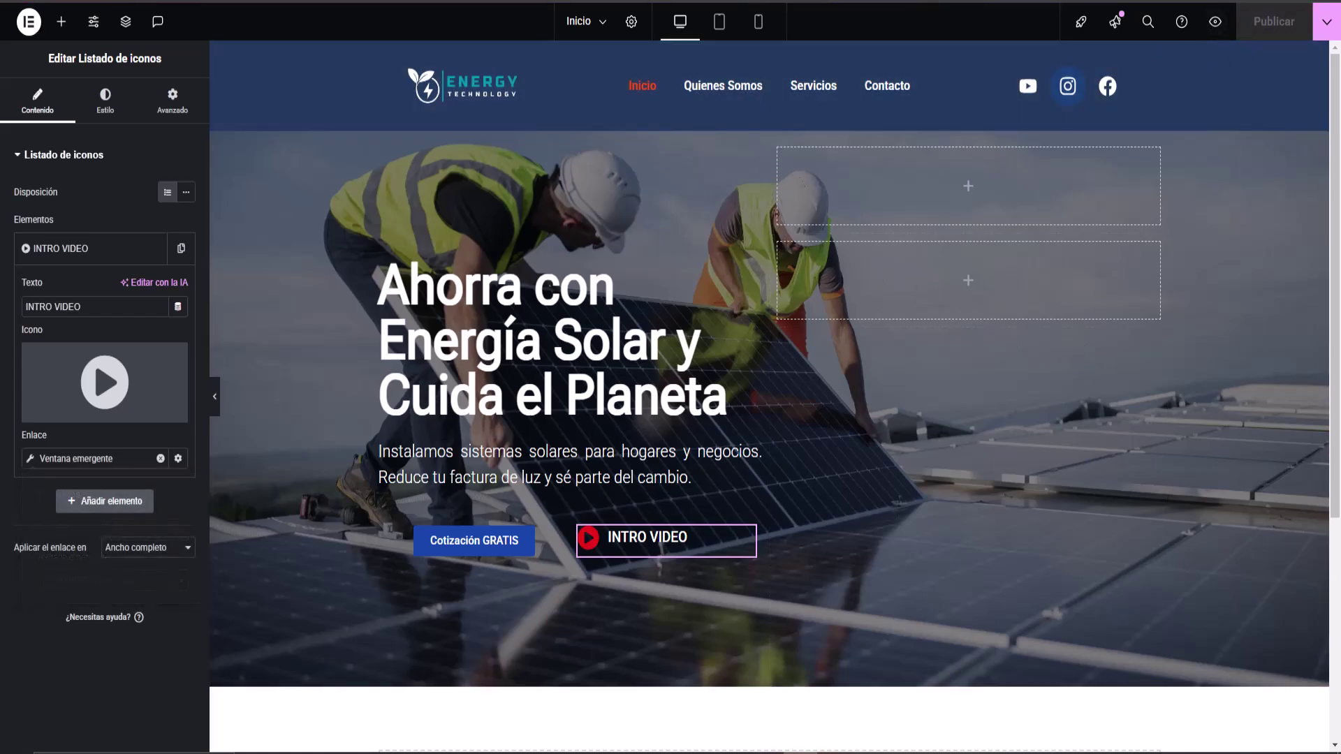
# Step: Test the INTRO VIDEO link on the previewed Inicio page and watch the solar-panel video in its popup
pyautogui.click(602, 1)
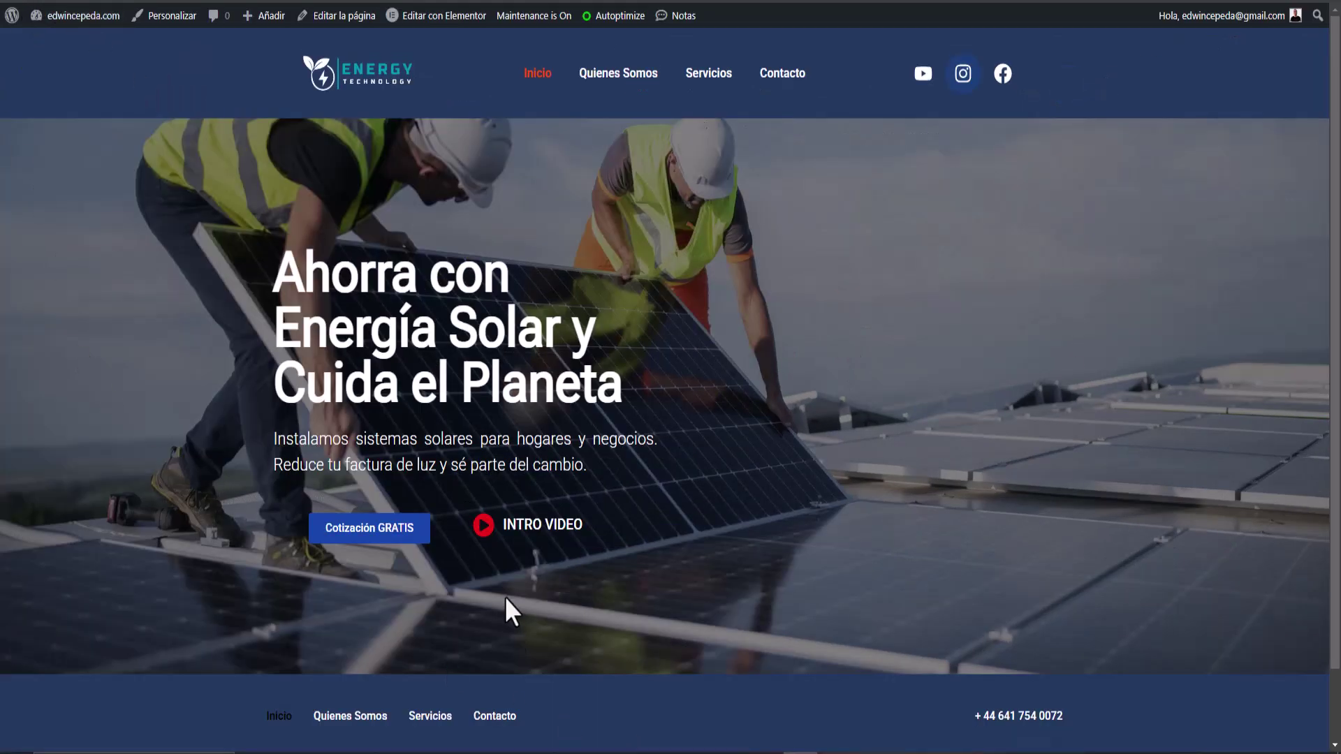
pyautogui.click(484, 525)
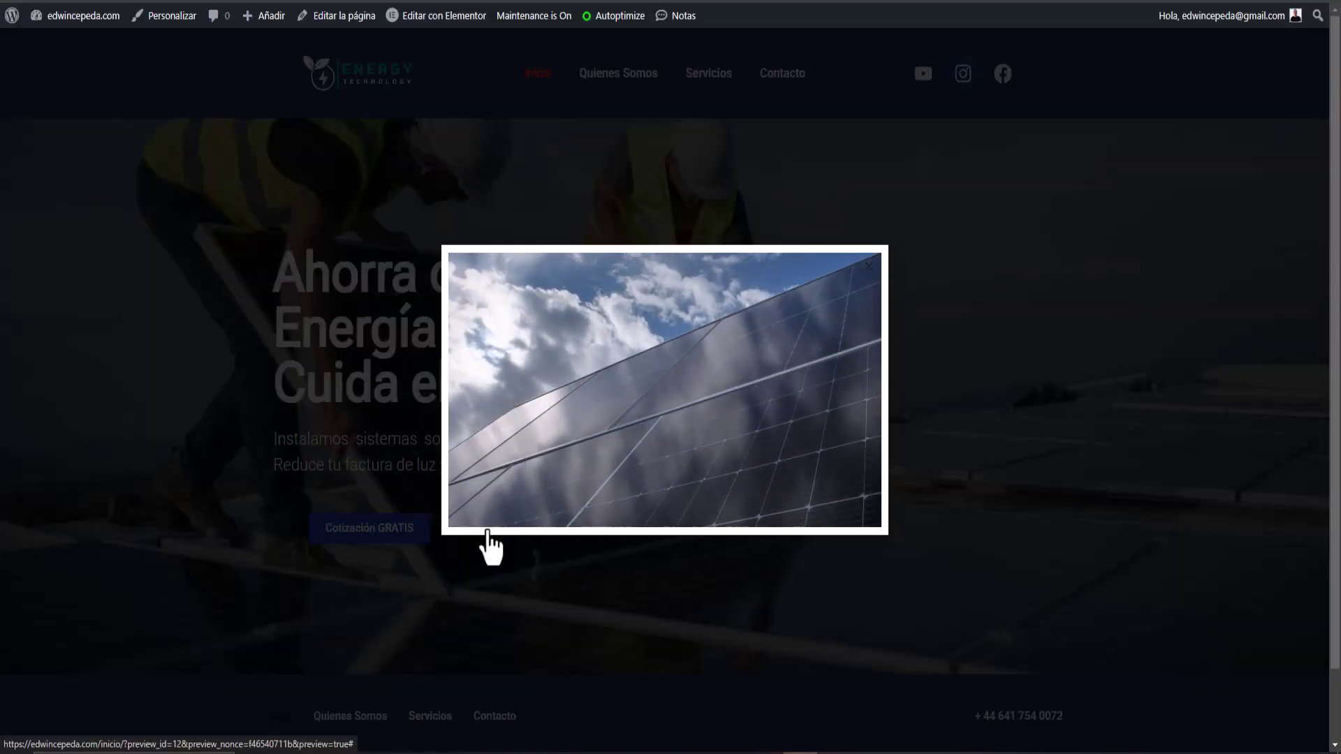
pyautogui.moveTo(686, 409)
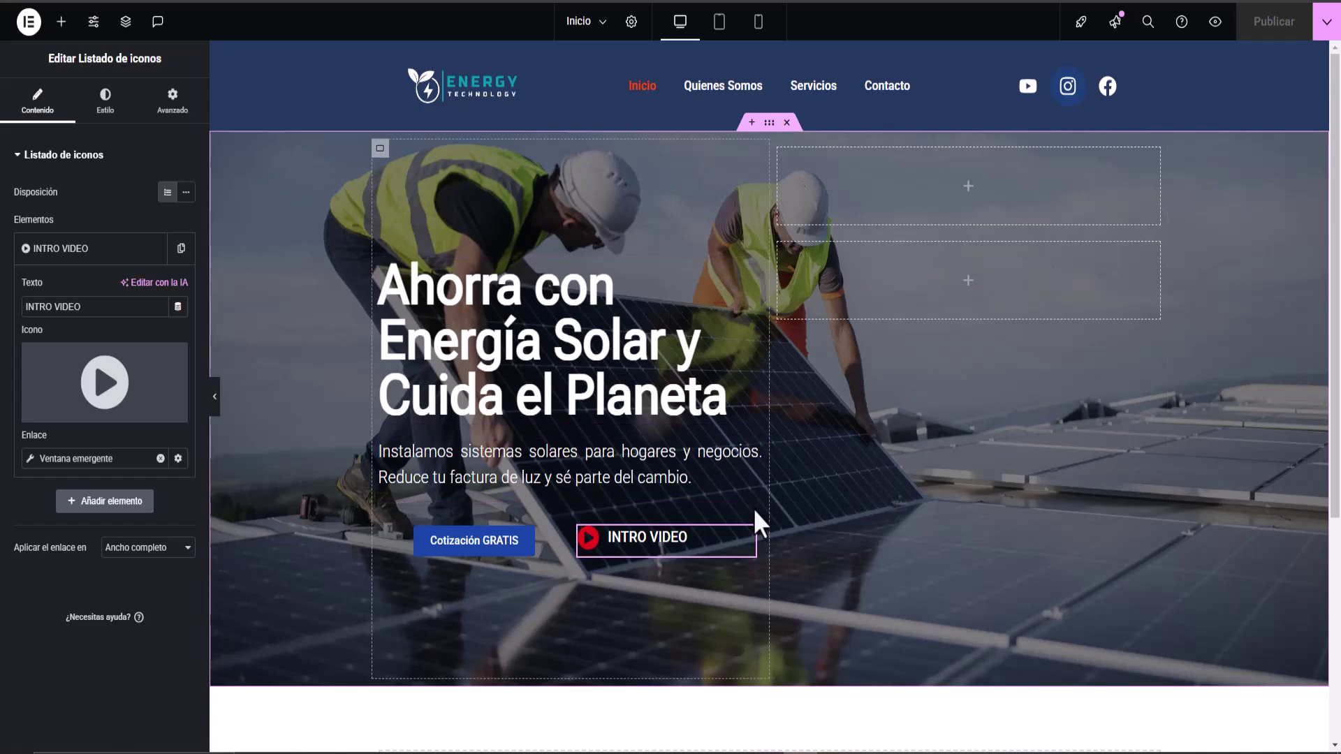
# Step: Add a Flexbox container below the hero section with two columns above one full-width row
pyautogui.scroll(-5, 698, 447)
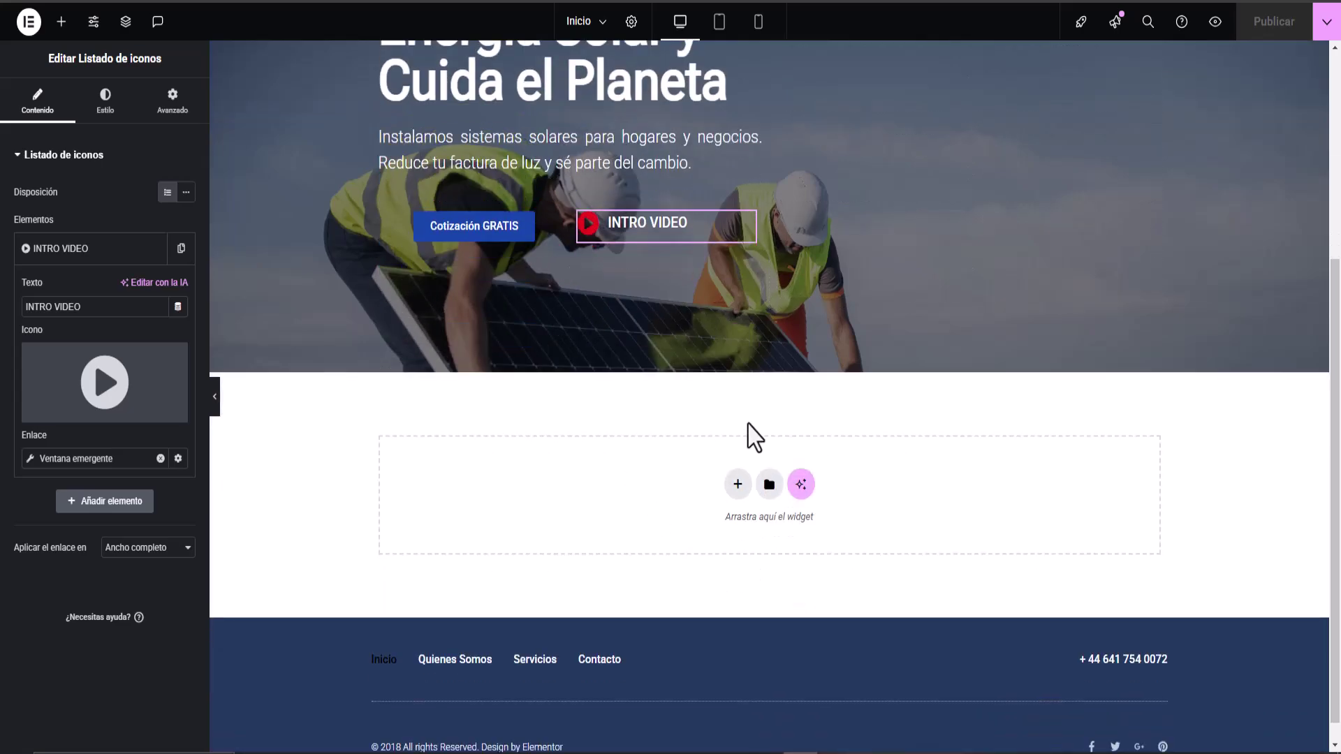
pyautogui.scroll(3, 803, 468)
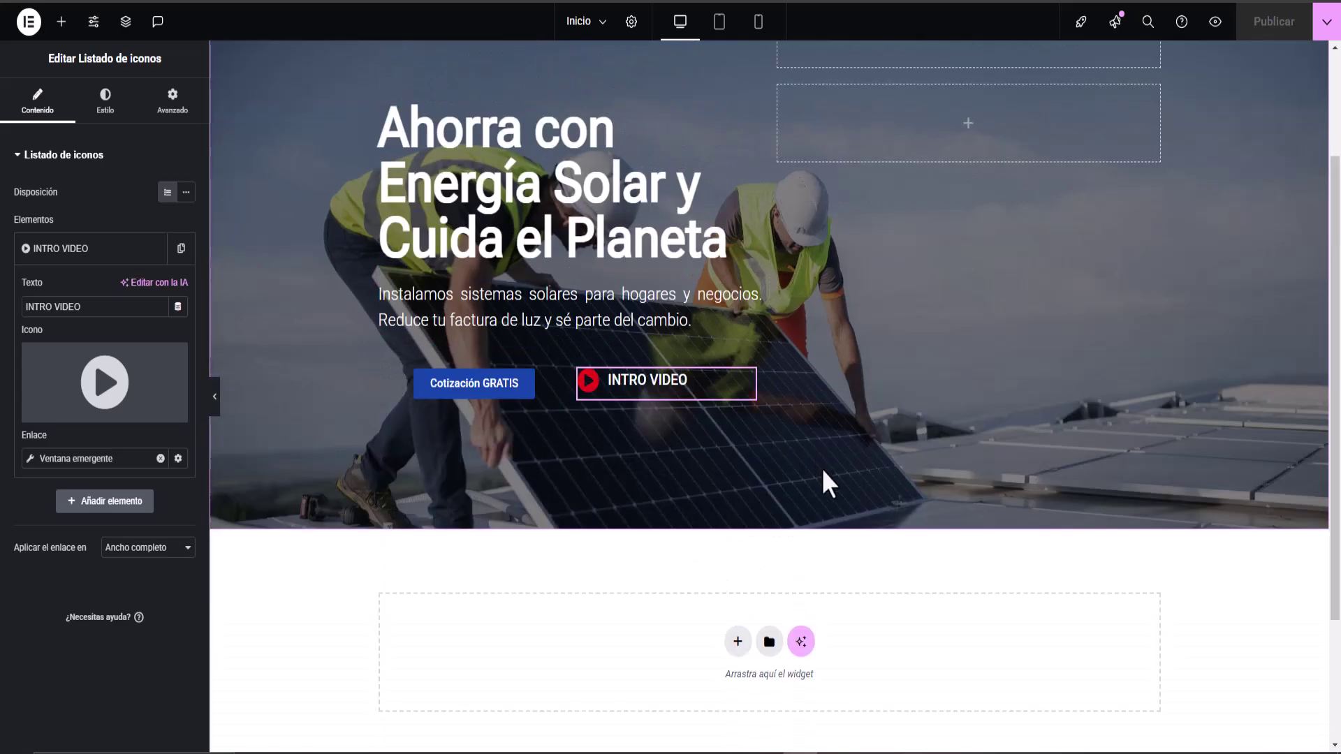
pyautogui.click(737, 640)
pyautogui.click(728, 695)
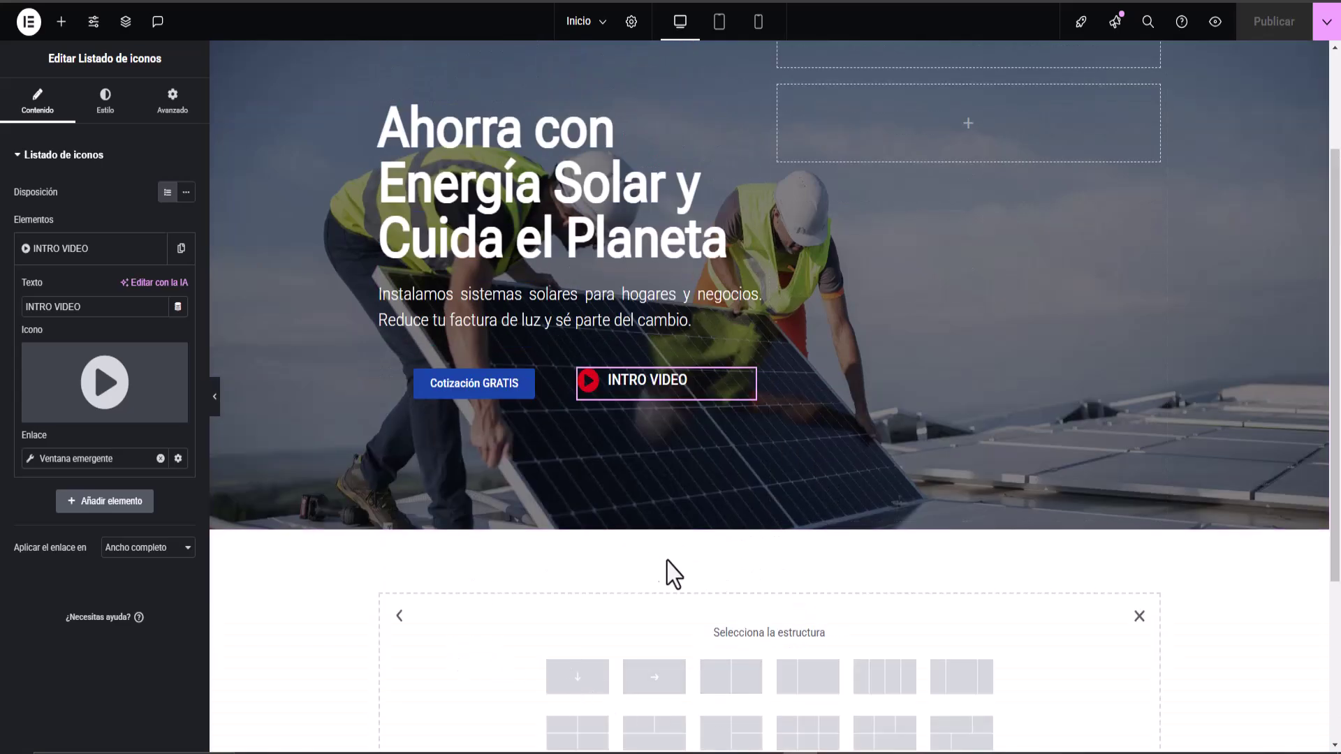
pyautogui.scroll(-1, 649, 569)
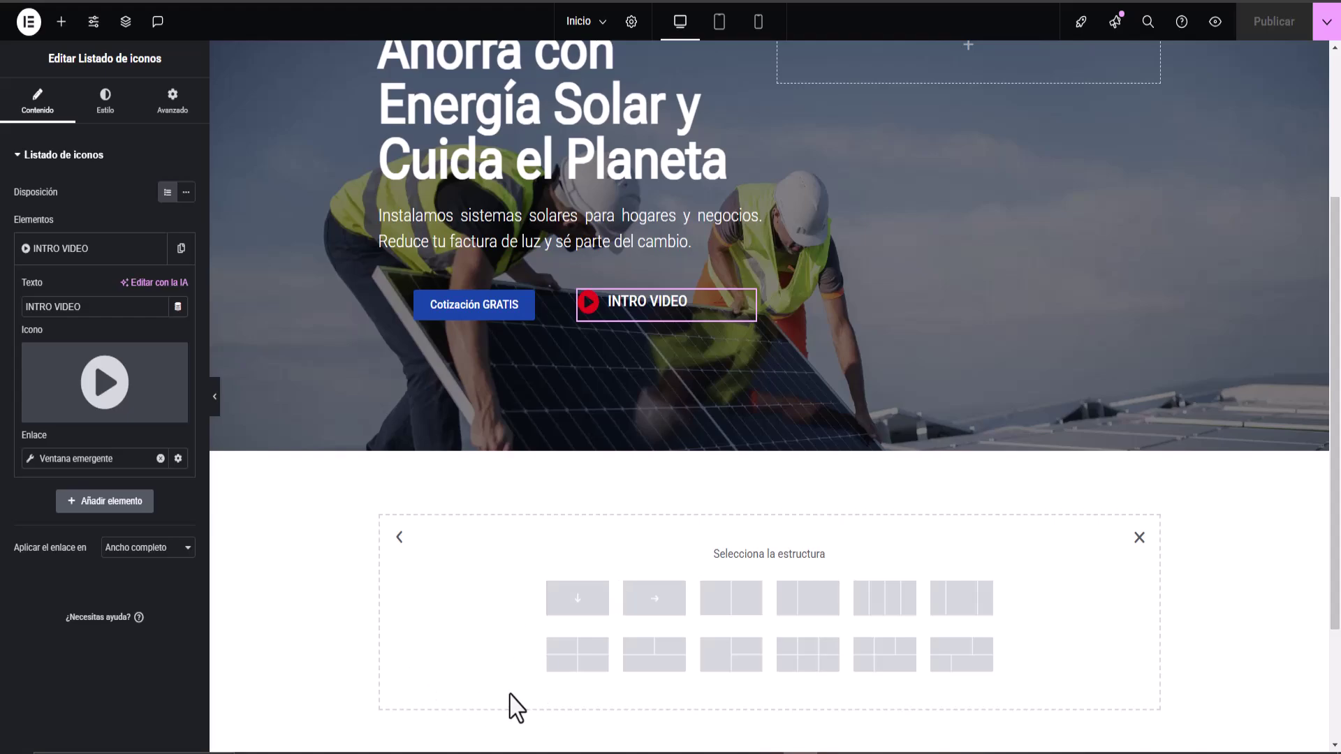
pyautogui.click(653, 667)
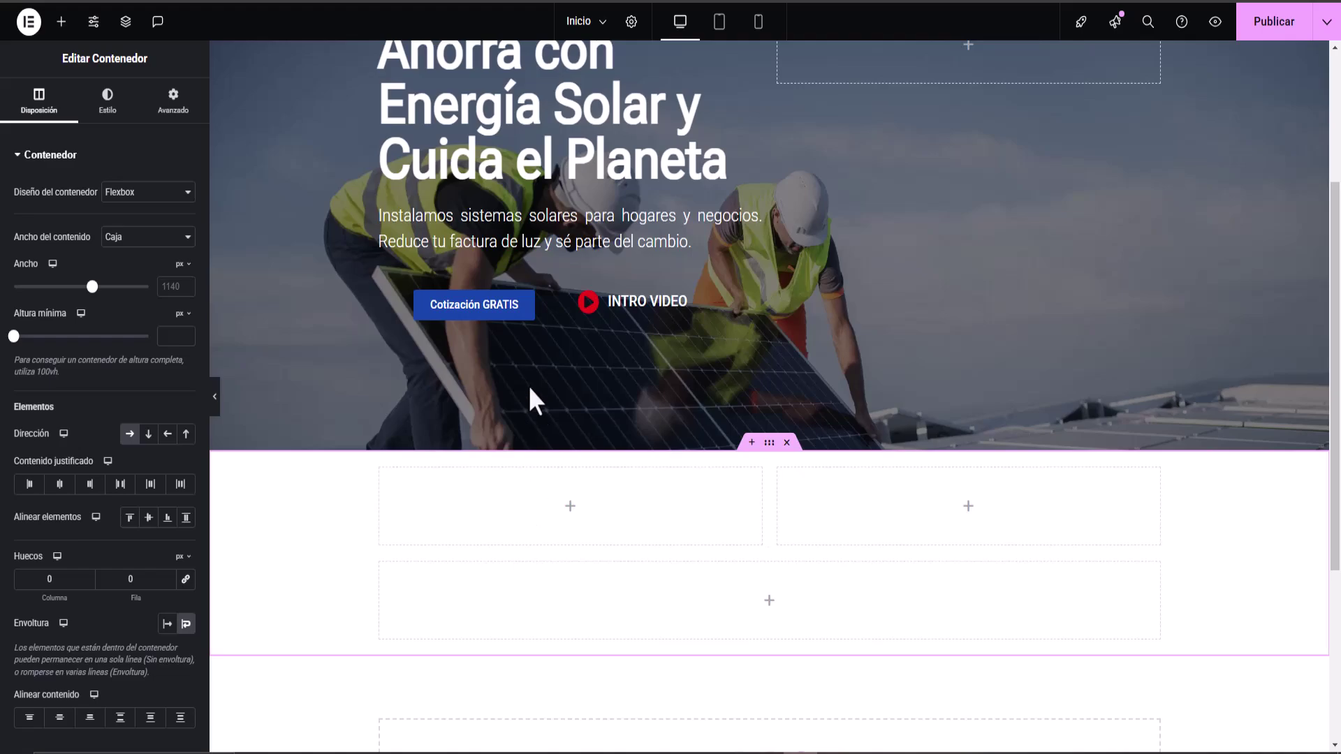
# Step: Place a Cuadro de imagen widget in the upper-left column of the new container
pyautogui.scroll(1, 530, 537)
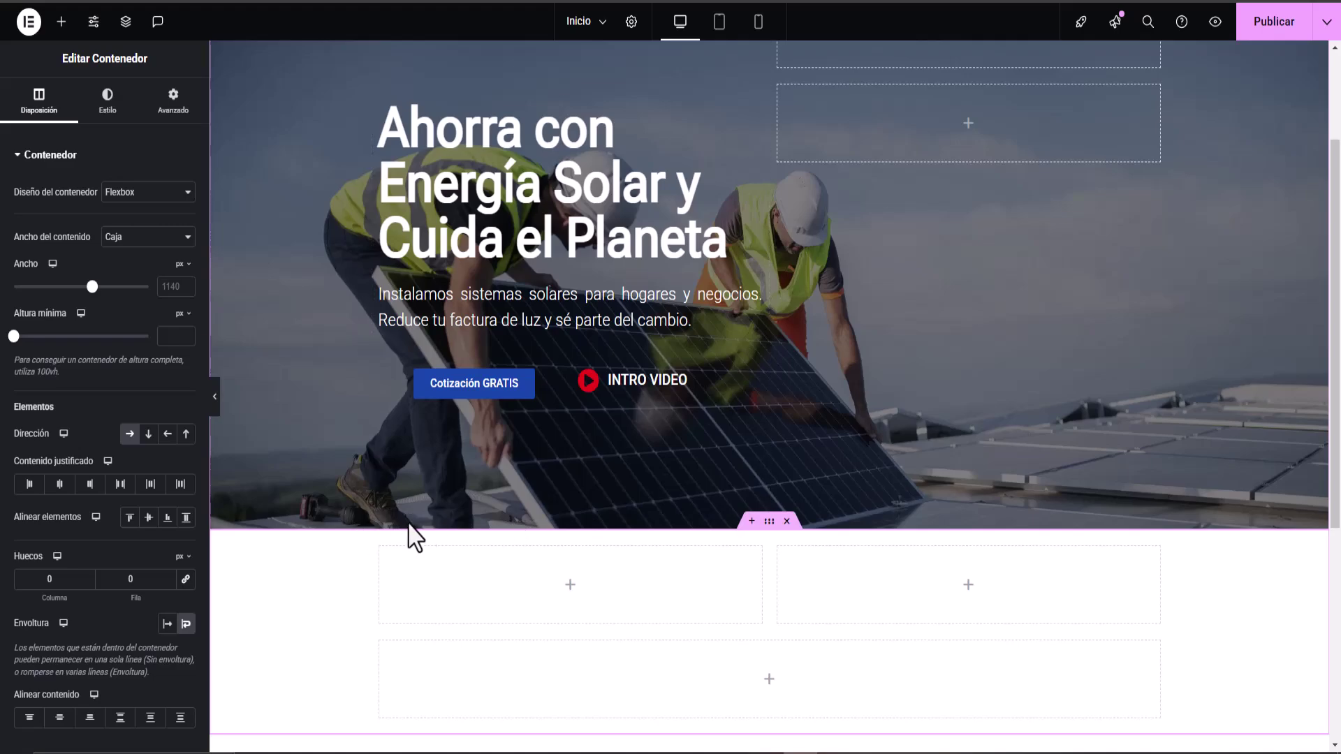
pyautogui.click(568, 587)
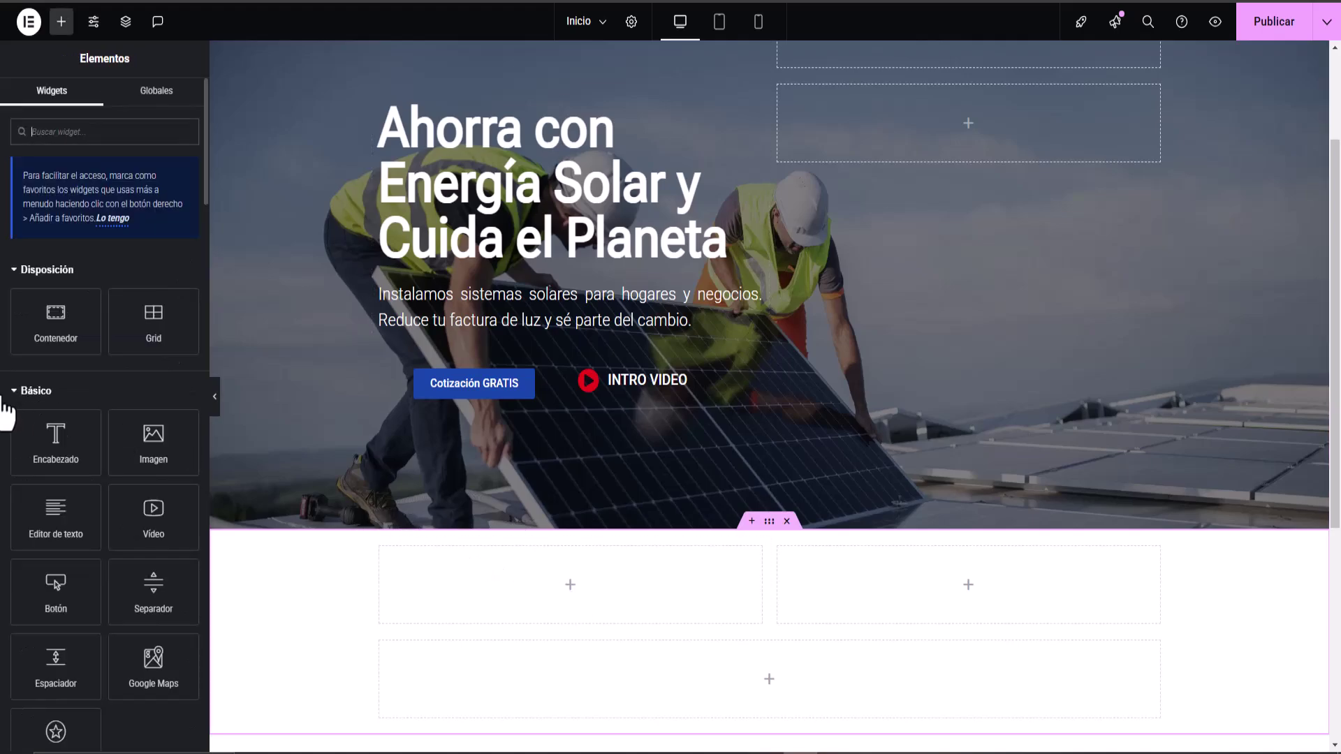
pyautogui.scroll(-2, 7, 453)
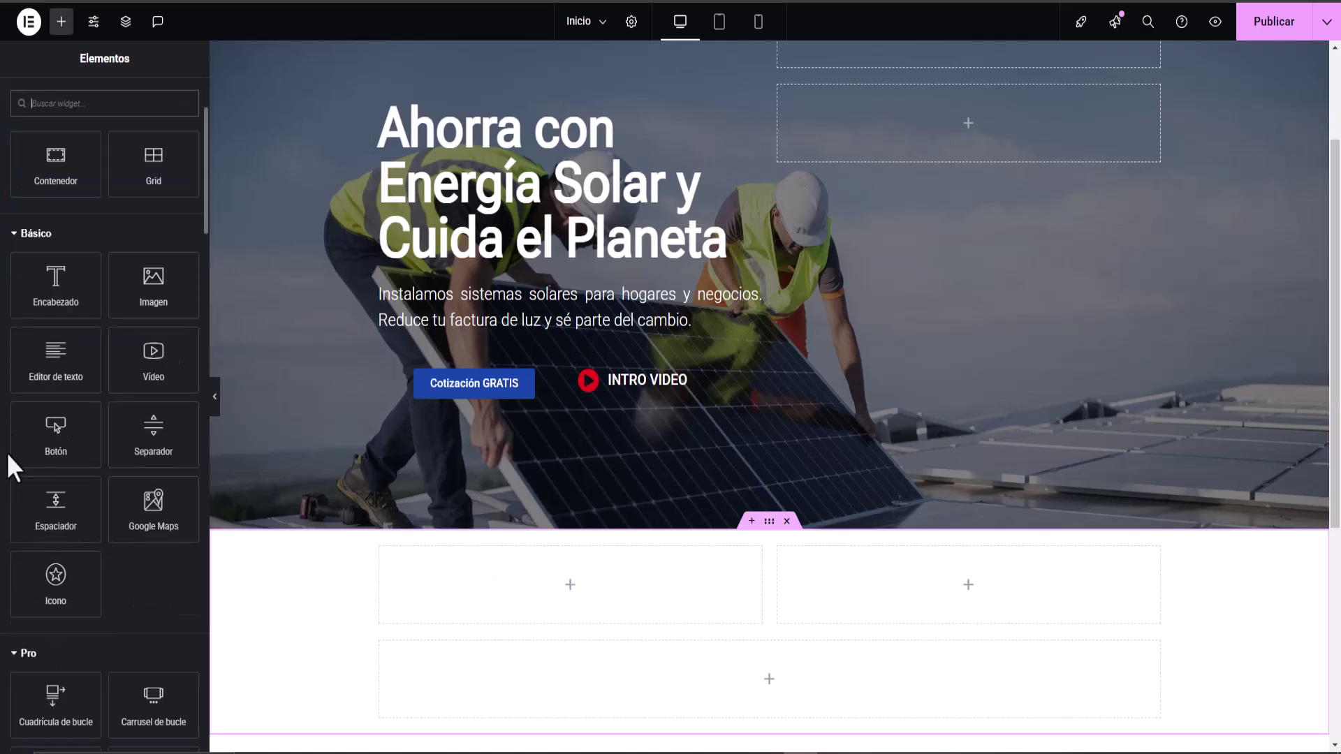
pyautogui.scroll(-5, 7, 453)
pyautogui.scroll(-5, 7, 453)
pyautogui.scroll(-5, 7, 452)
pyautogui.scroll(-5, 7, 453)
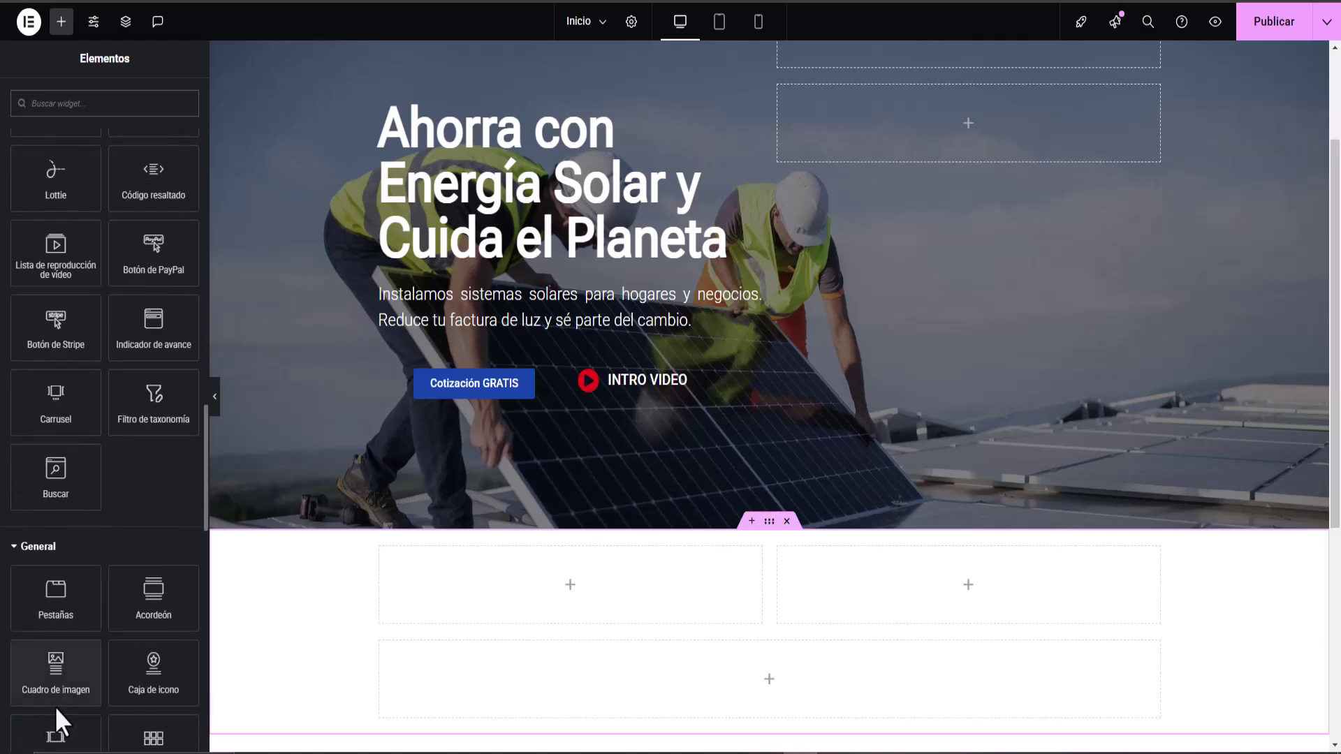
pyautogui.moveTo(56, 662); pyautogui.dragTo(618, 574)
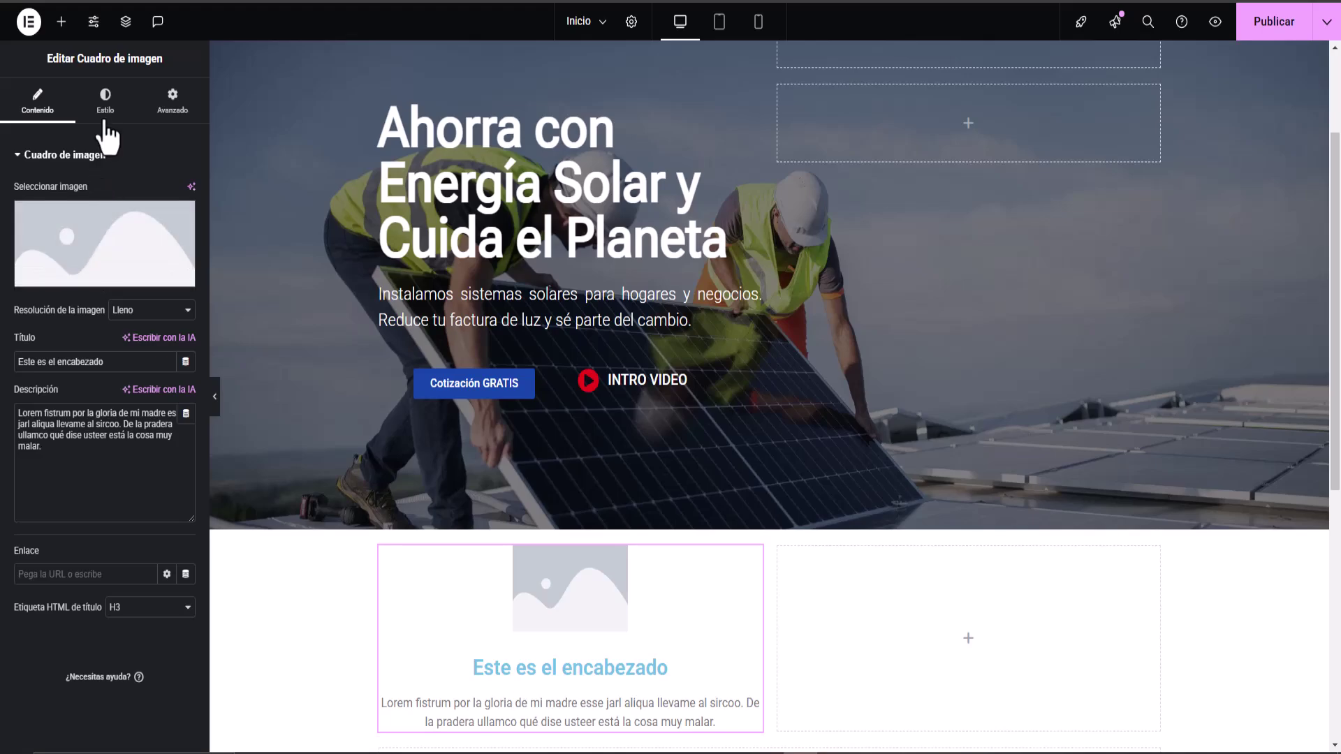
# Step: Set the image box's Posición de la imagen to Izquierda and paste a copy of the box into the right column
pyautogui.click(105, 104)
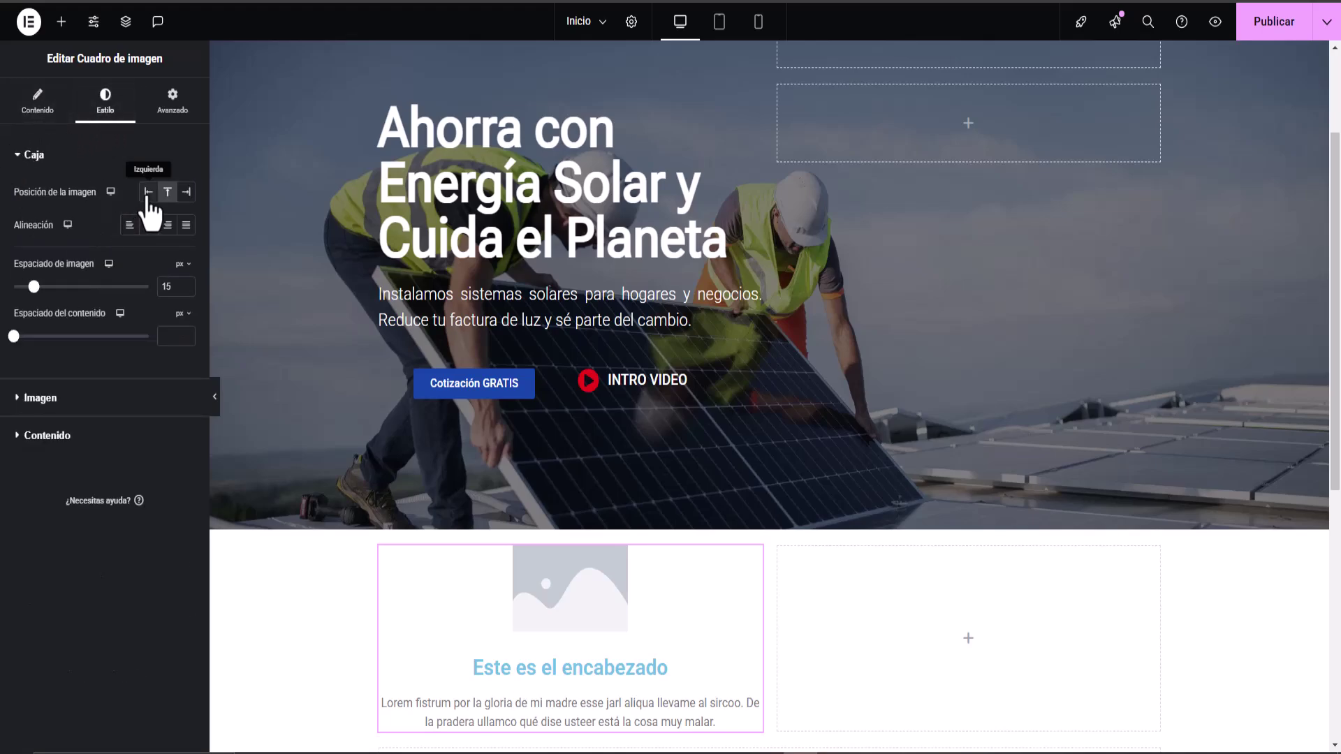
pyautogui.click(148, 192)
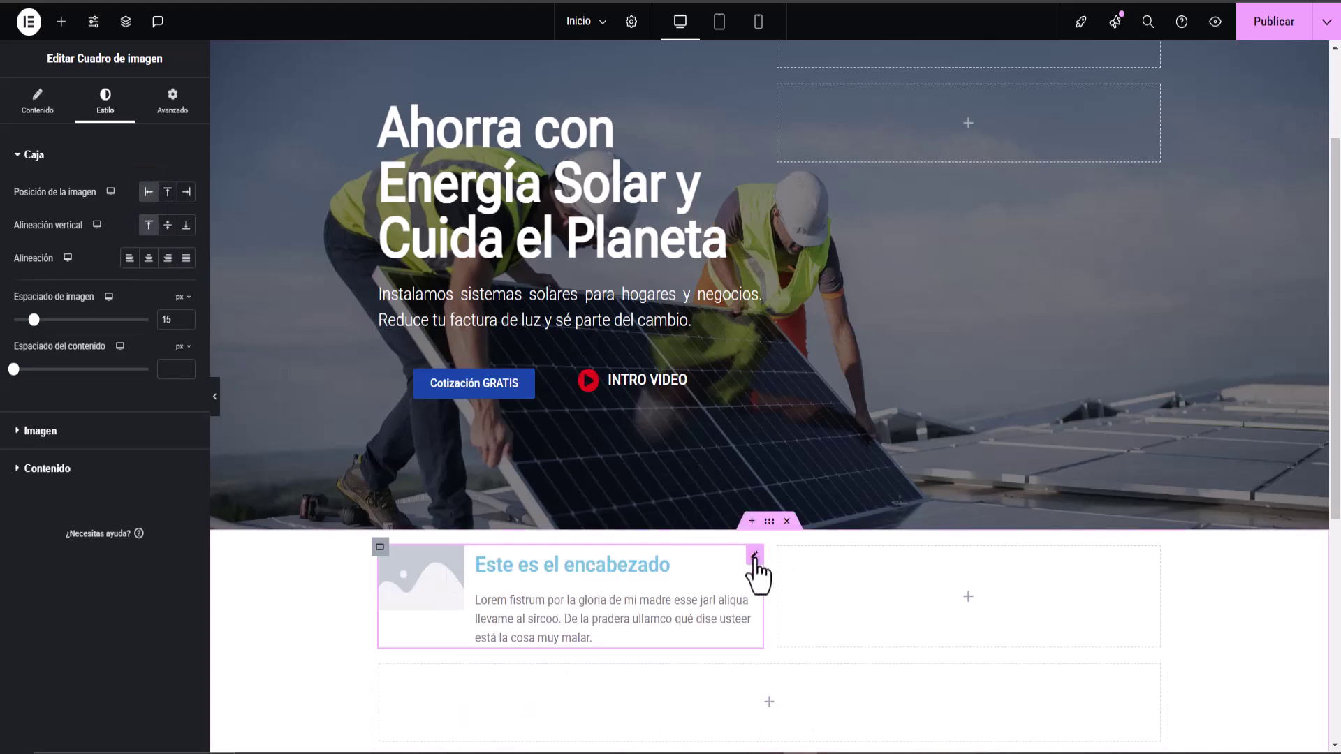
pyautogui.rightClick(754, 557)
pyautogui.click(988, 605)
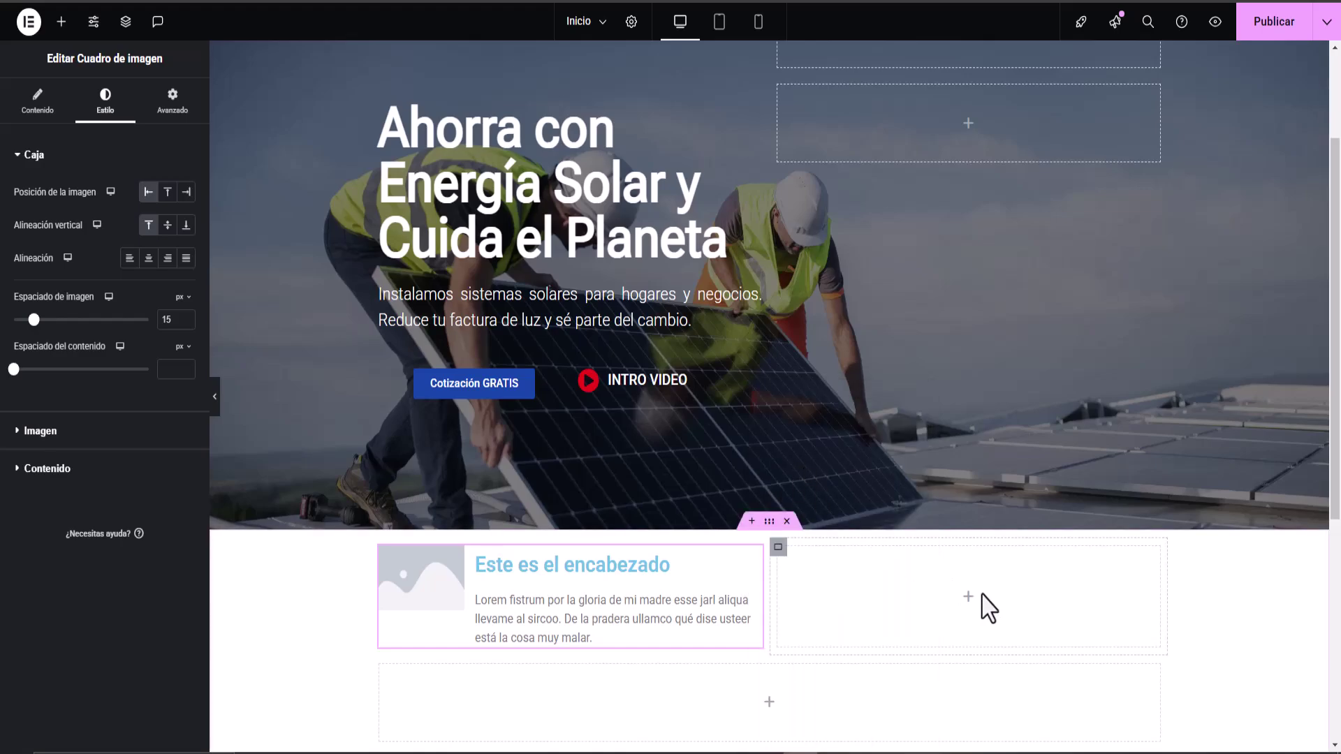
pyautogui.rightClick(997, 614)
pyautogui.click(1008, 525)
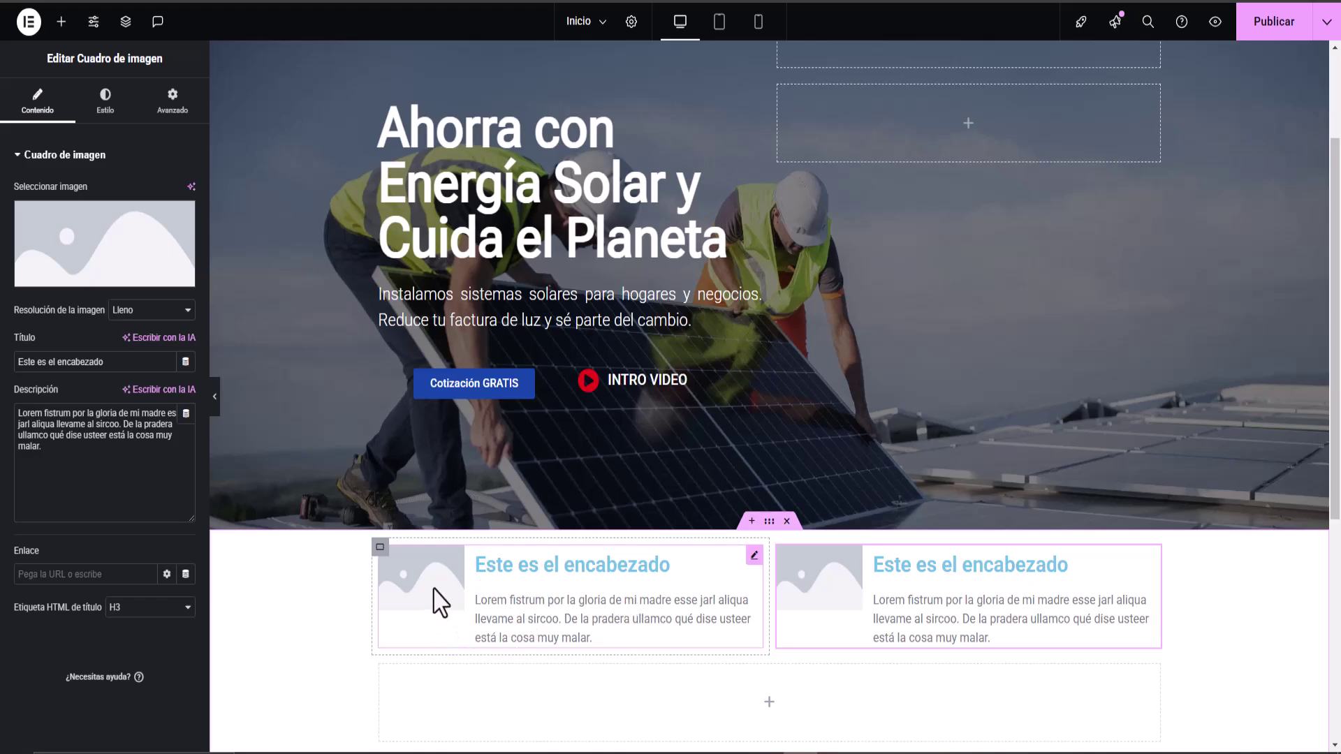
# Step: Set the right image box's picture to energia.png from the media library
pyautogui.click(97, 250)
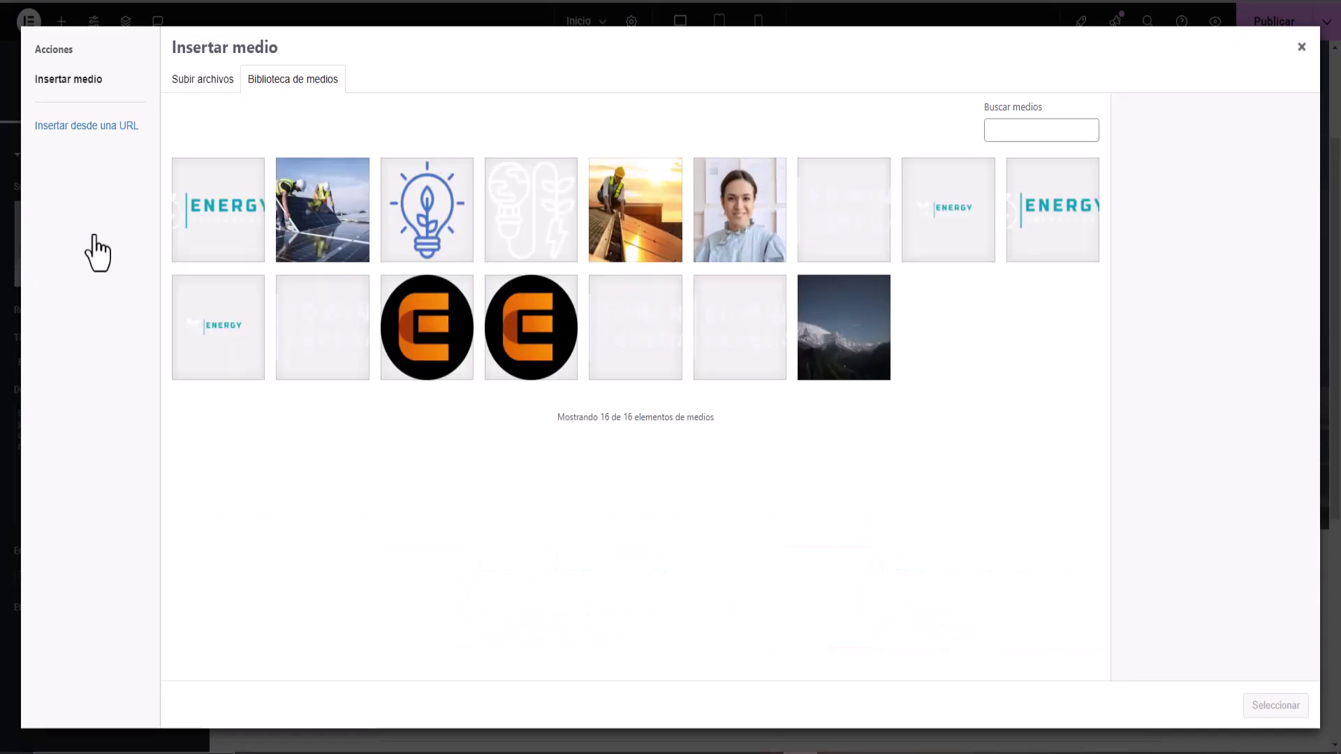
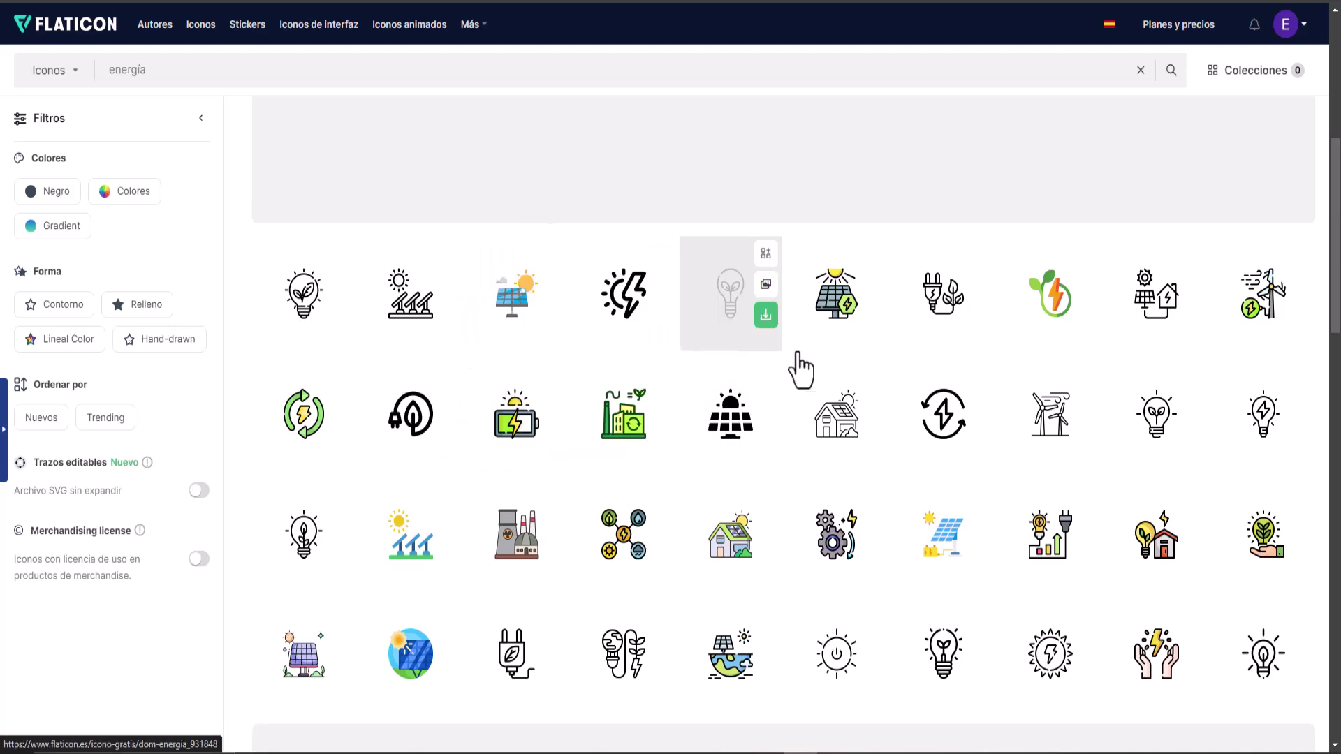
pyautogui.scroll(1, 828, 455)
pyautogui.scroll(5, 831, 471)
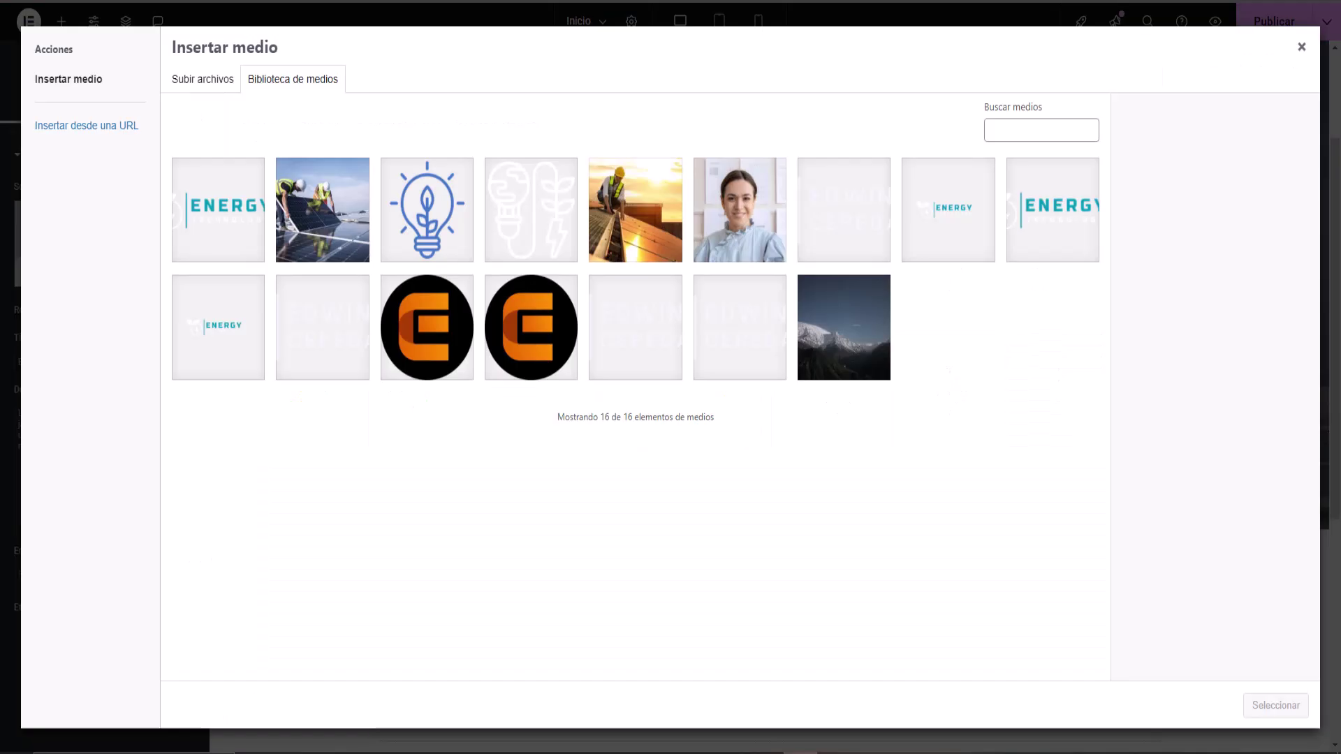
pyautogui.click(429, 236)
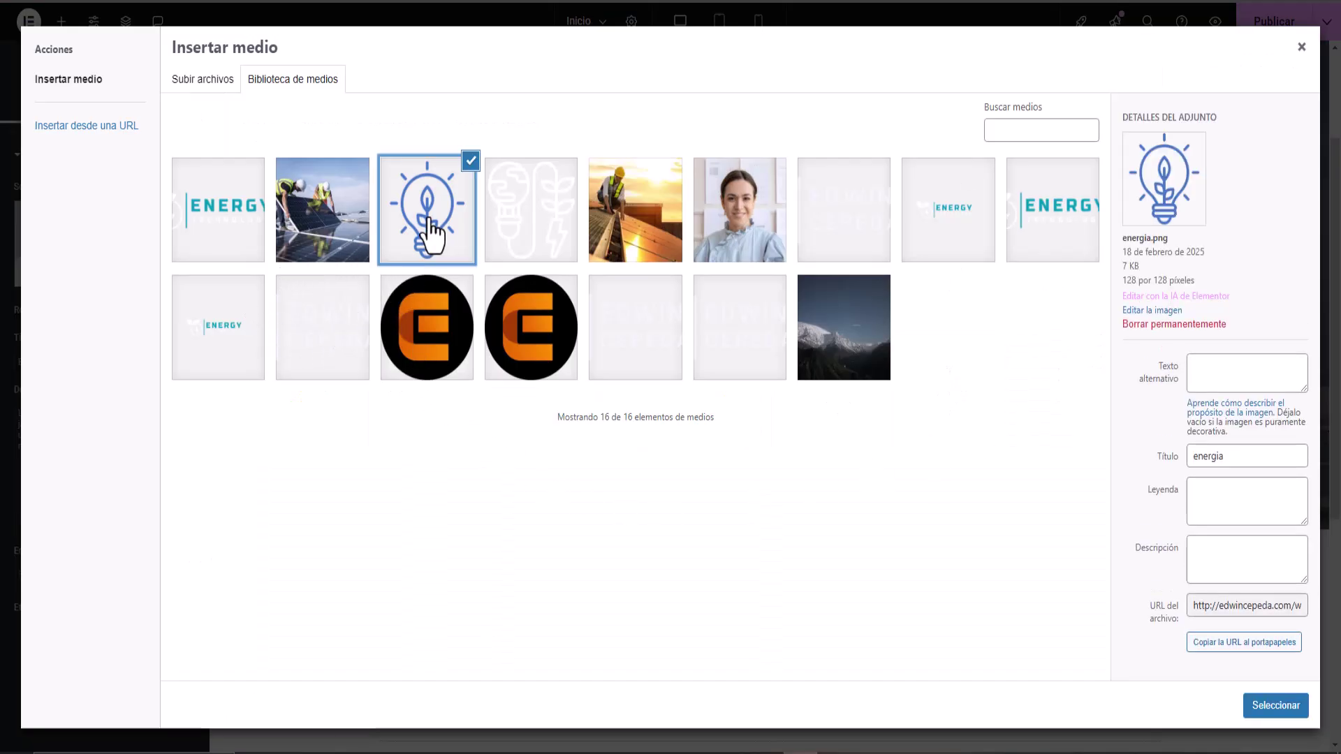
pyautogui.click(1263, 707)
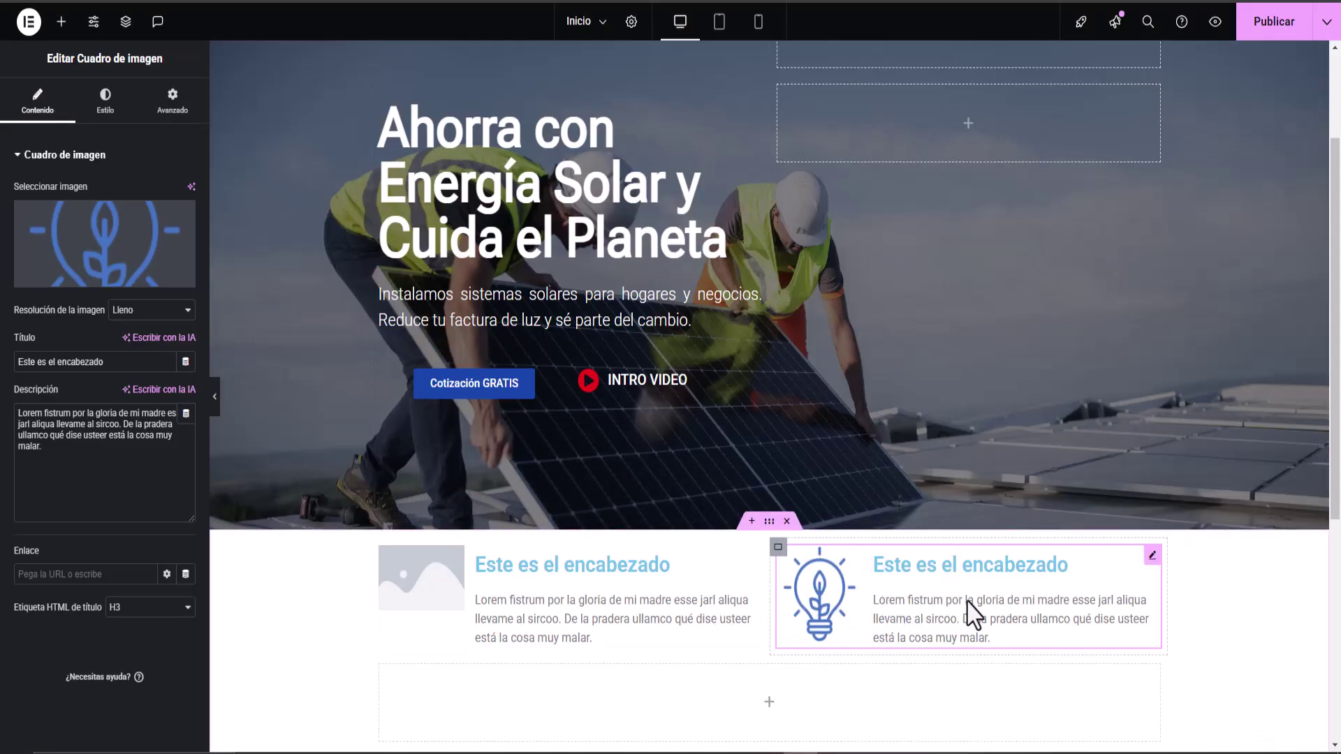
# Step: Replace the left image box's placeholder with energia.png from the media library
pyautogui.click(427, 590)
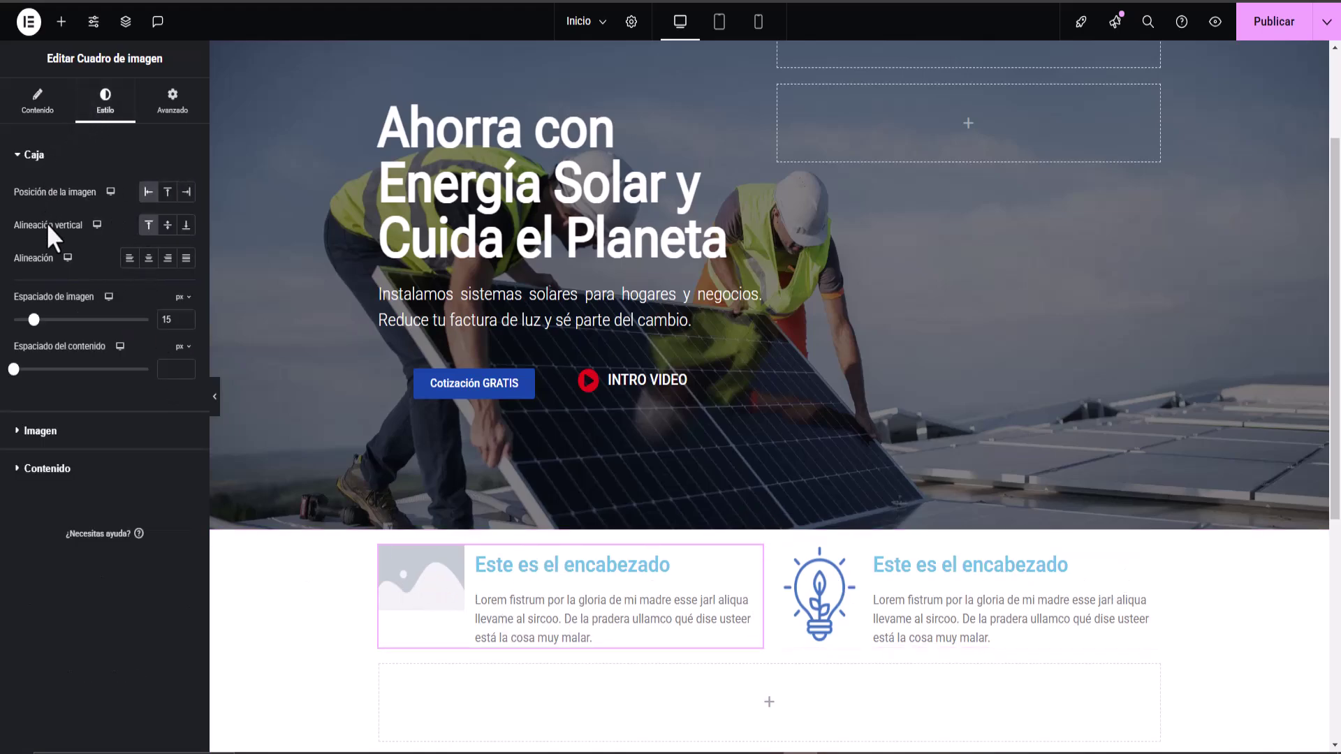
pyautogui.click(31, 101)
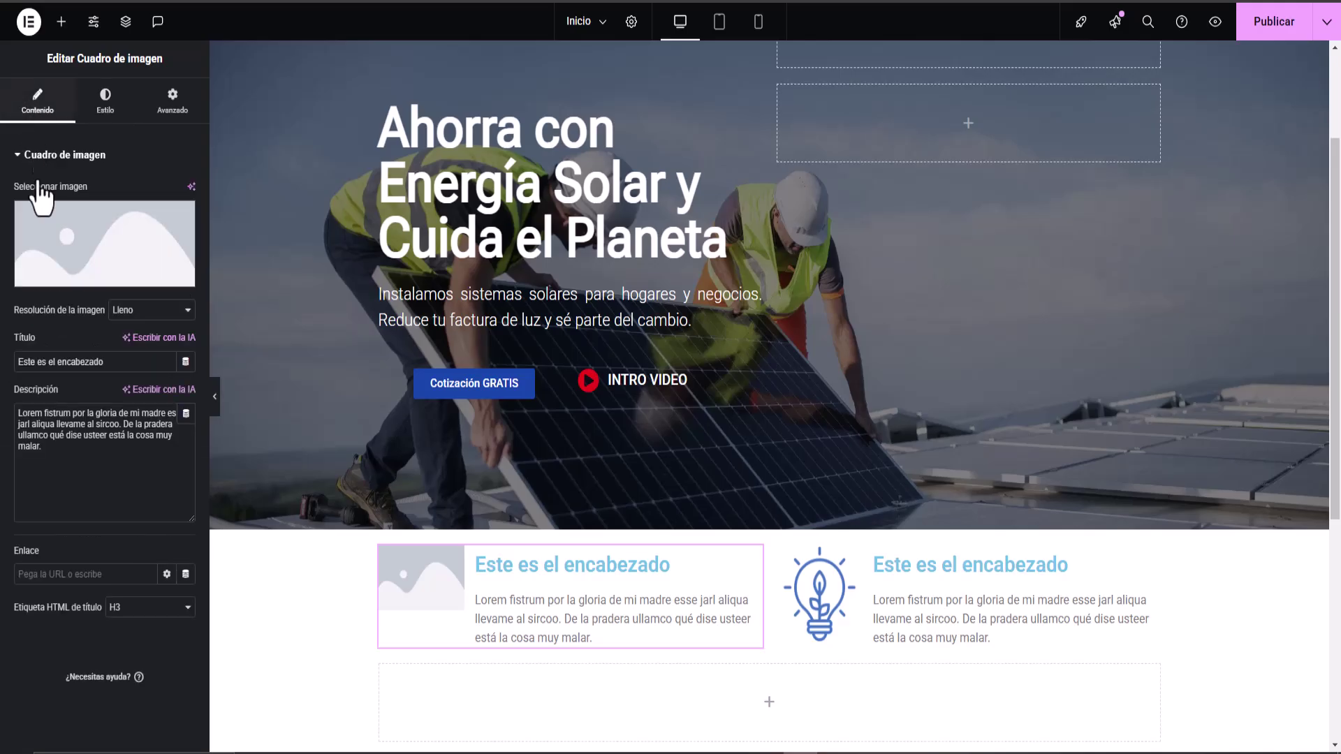
pyautogui.click(83, 244)
pyautogui.click(422, 234)
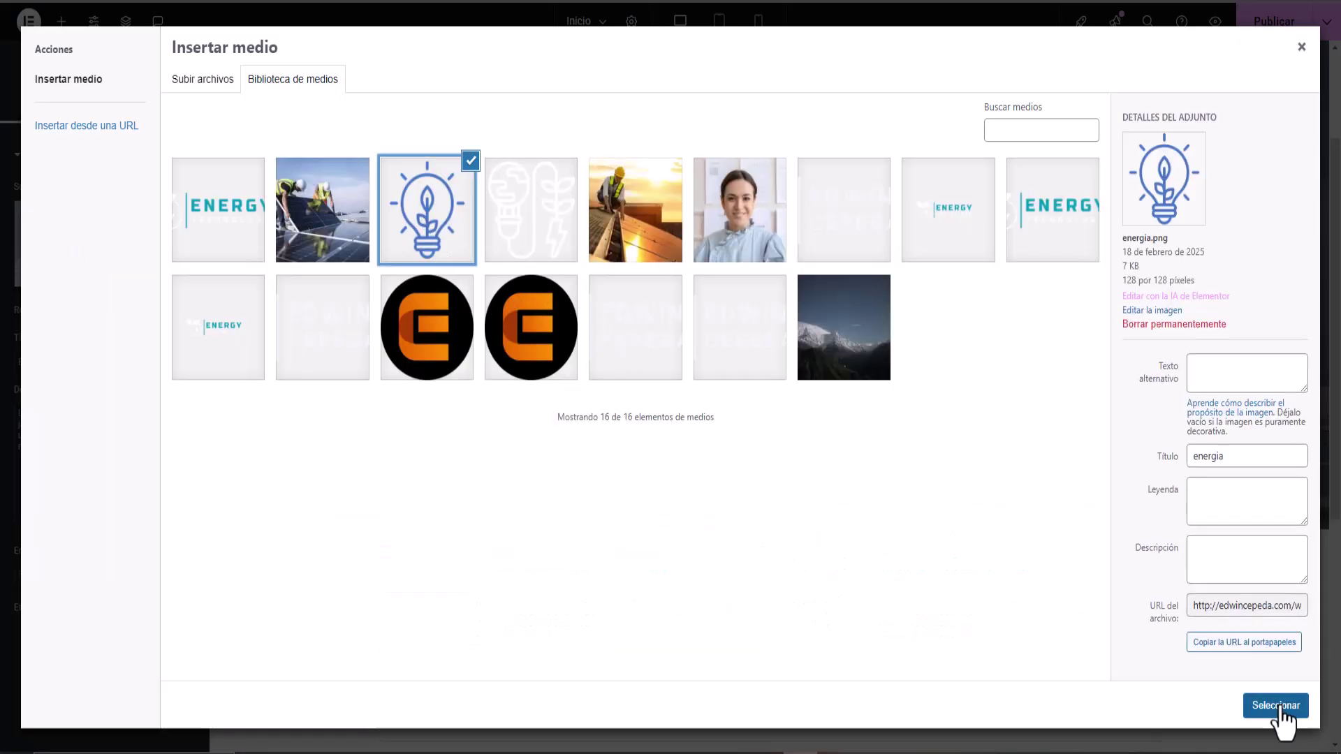
pyautogui.click(1275, 706)
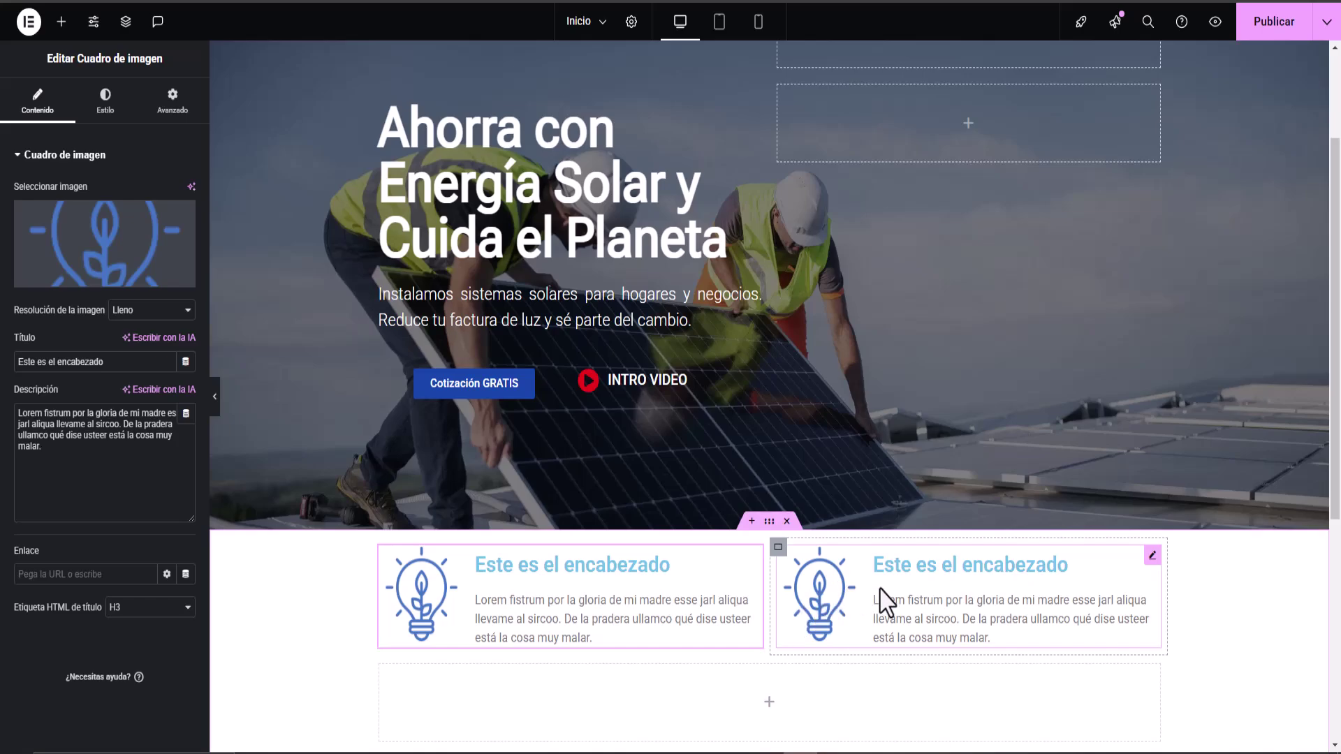
# Step: Replace the right image box's picture with the white light-bulb and plant icon from the media library
pyautogui.click(1088, 580)
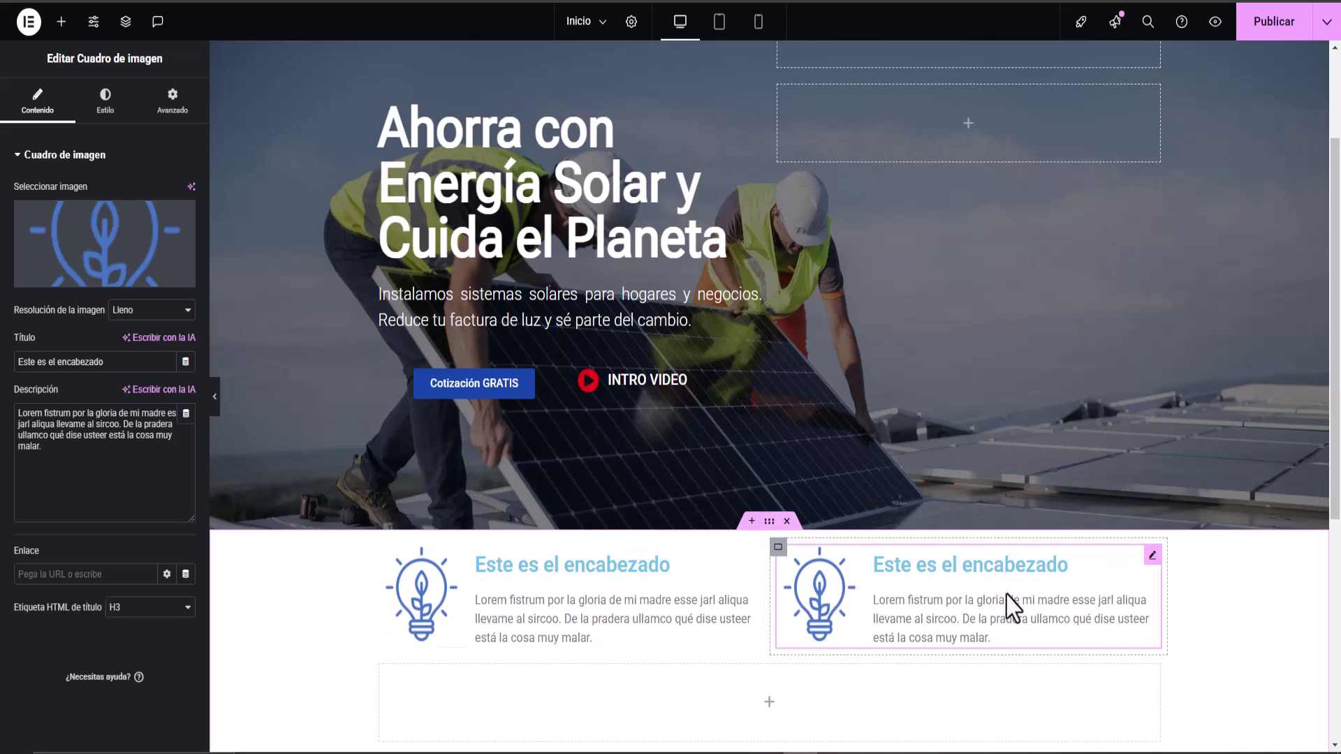
pyautogui.click(90, 243)
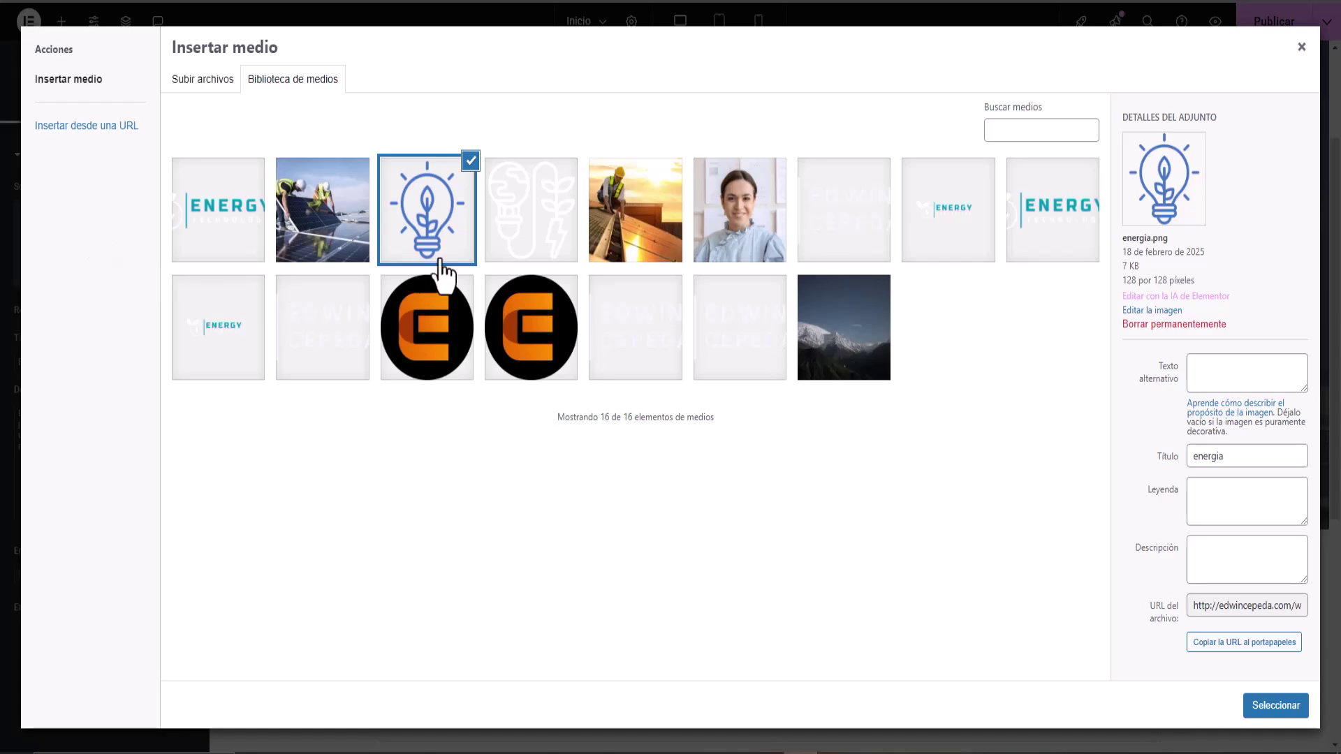
pyautogui.click(500, 238)
pyautogui.click(1275, 706)
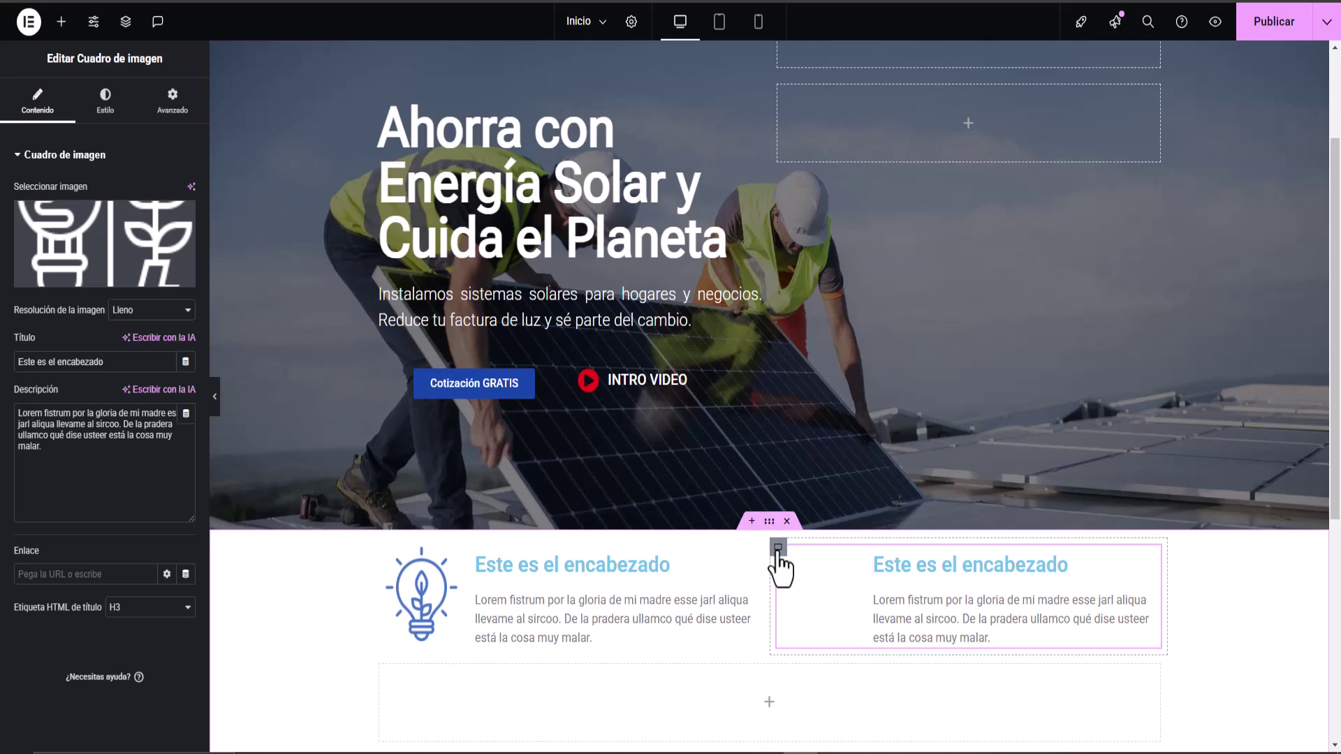
# Step: Give the right column's container a classic background in dark blue, #104F7E
pyautogui.click(778, 549)
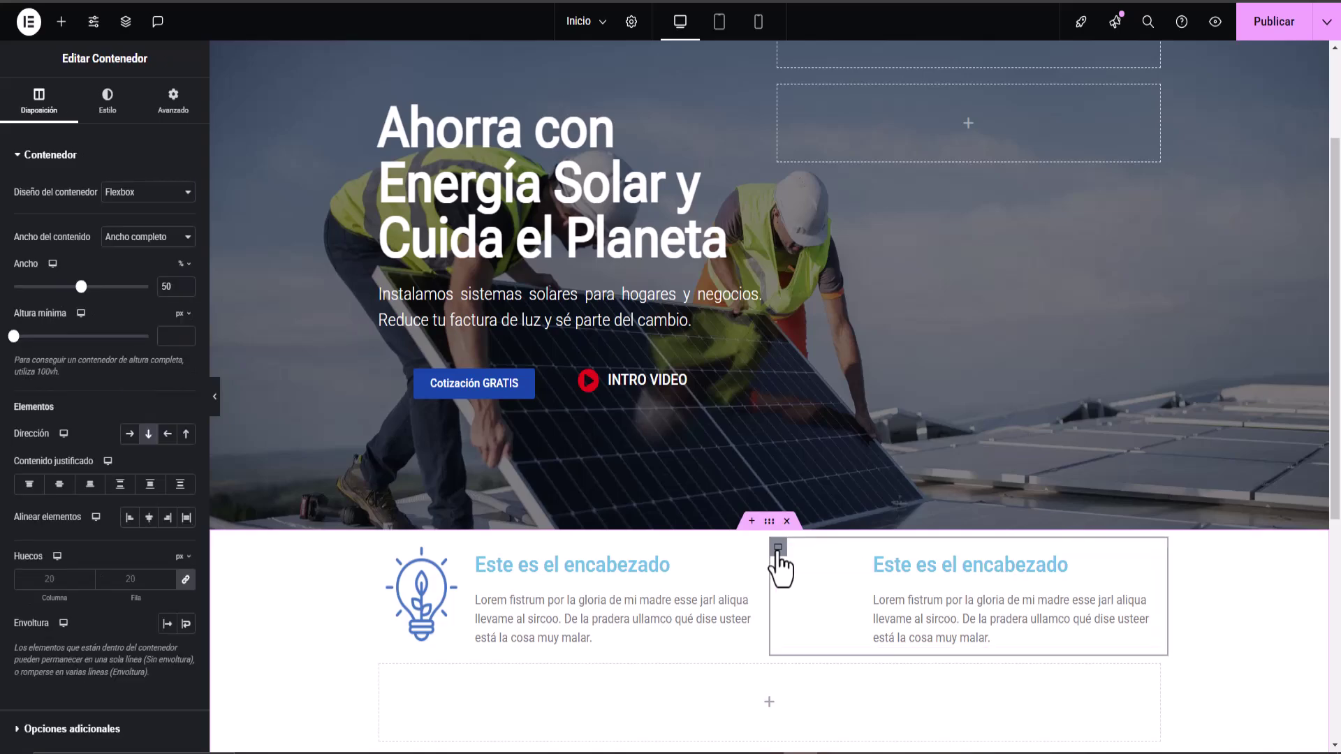
pyautogui.click(107, 103)
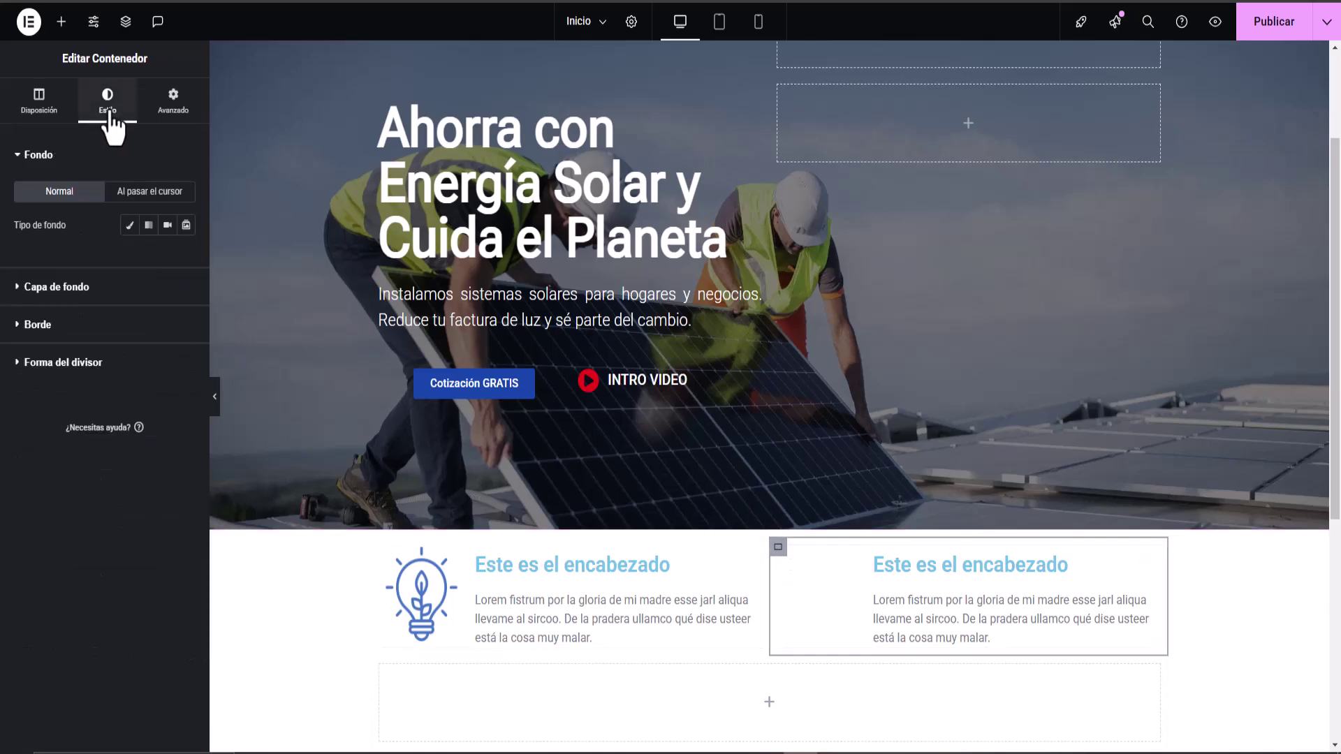
pyautogui.click(129, 225)
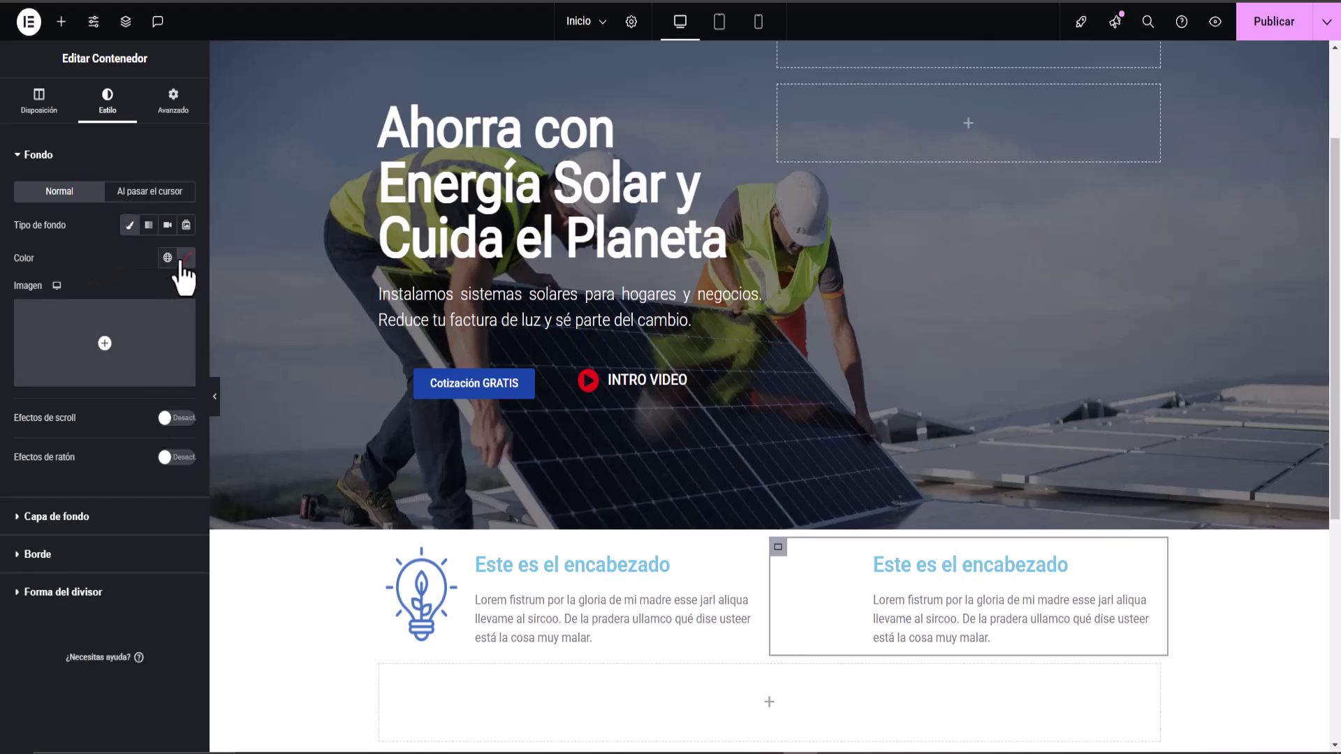
pyautogui.click(185, 259)
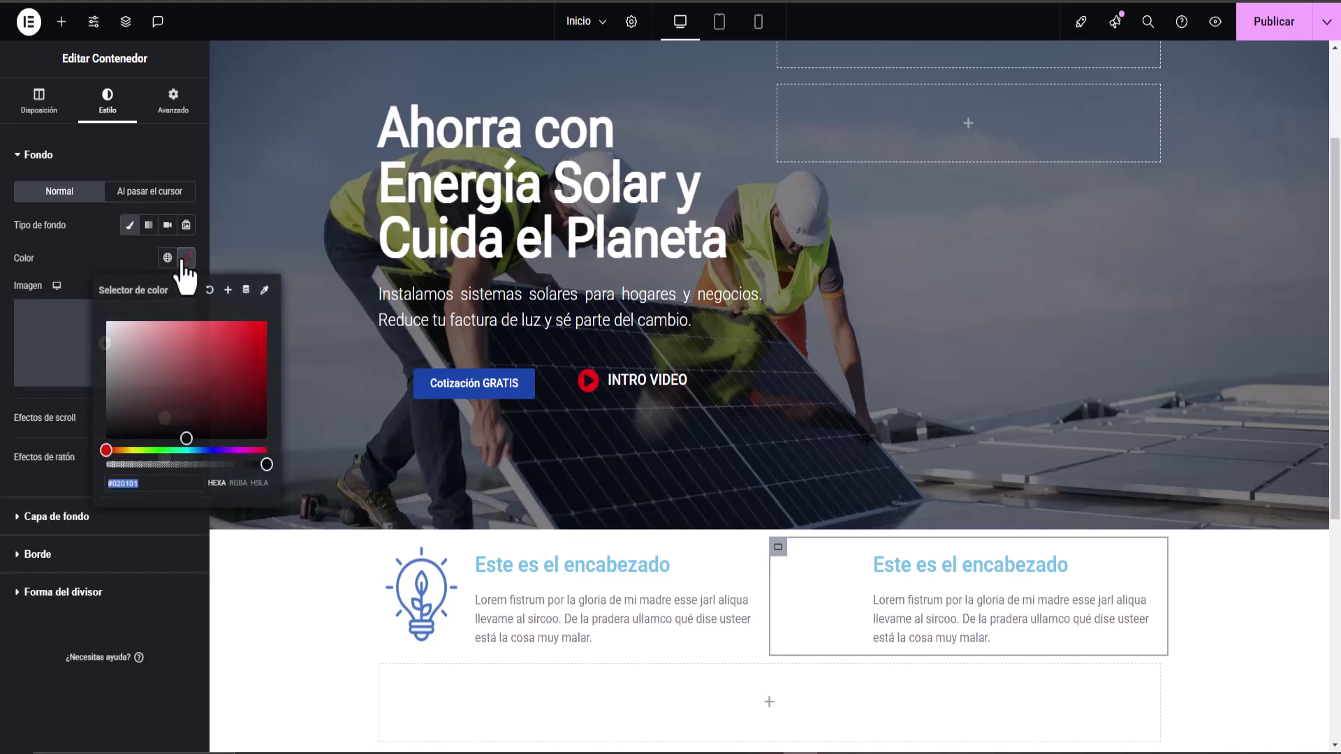
pyautogui.click(188, 450)
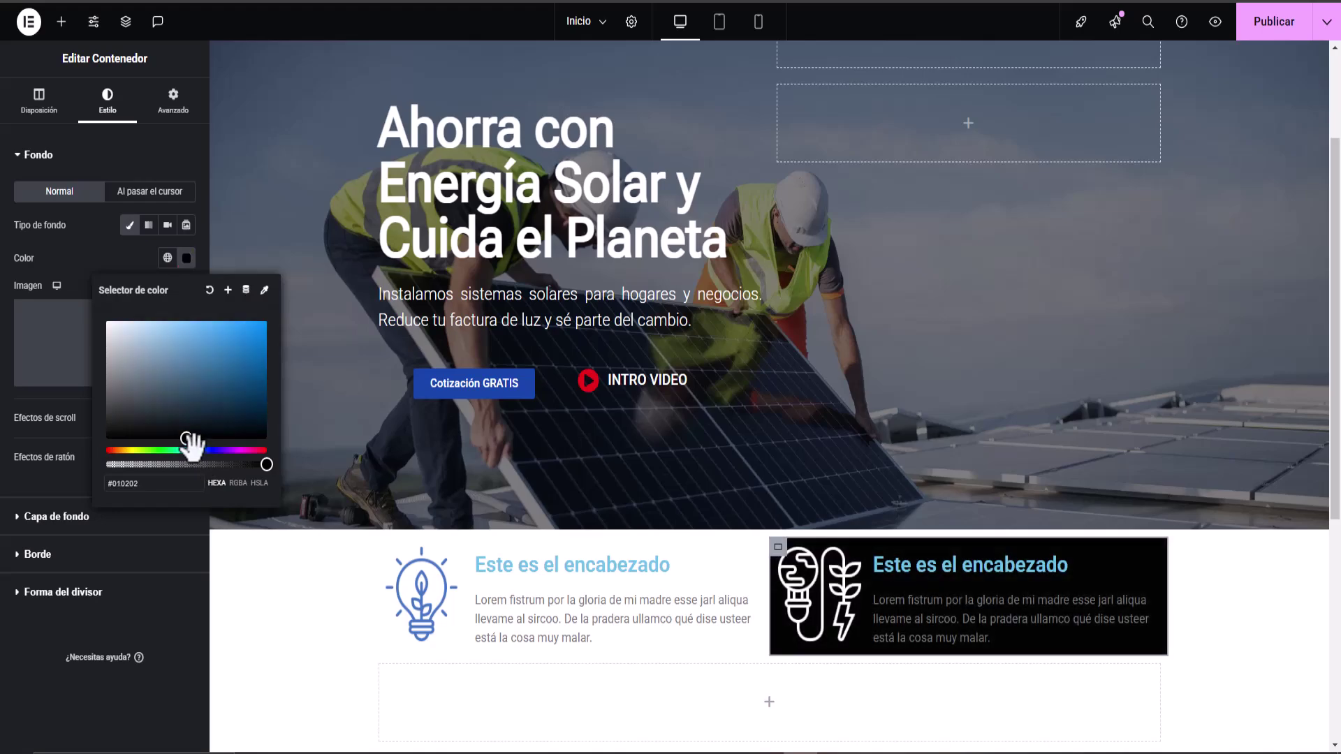
pyautogui.moveTo(187, 438); pyautogui.dragTo(245, 382)
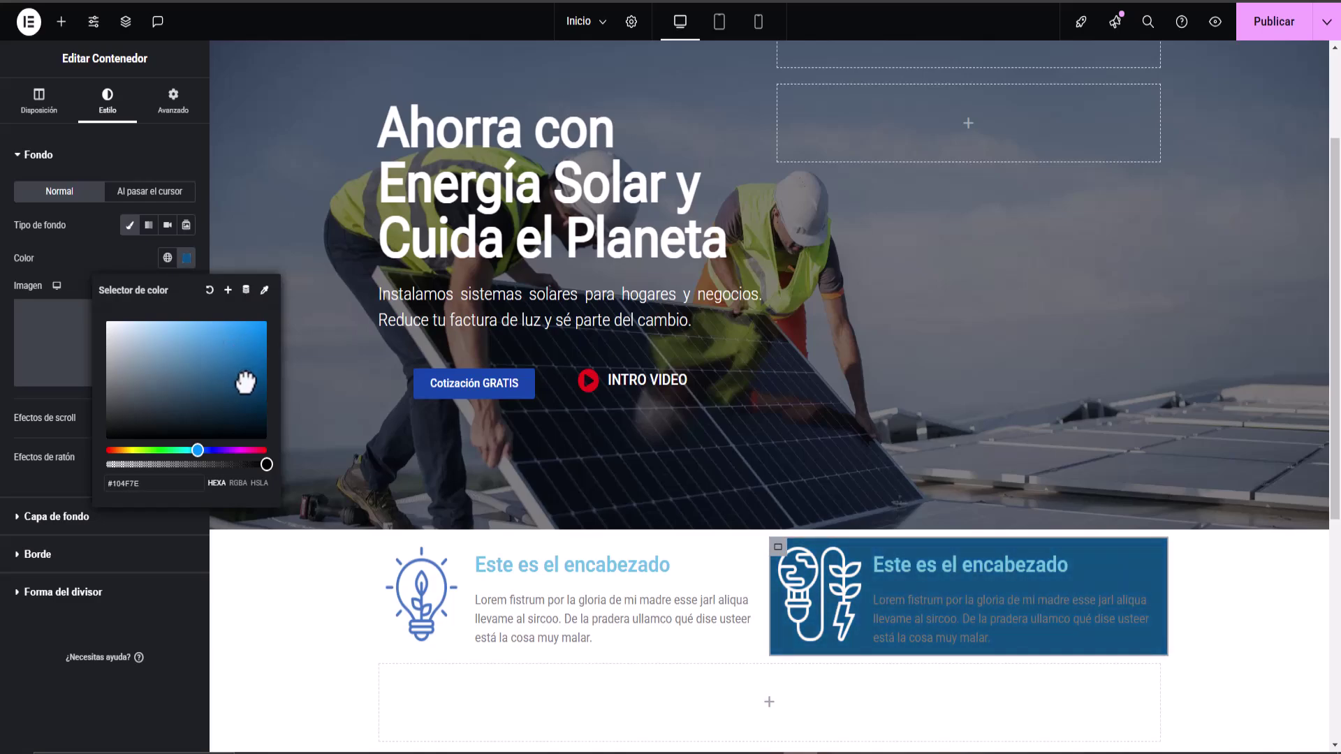
# Step: Set the left image box's title color to black, #000000
pyautogui.click(4, 454)
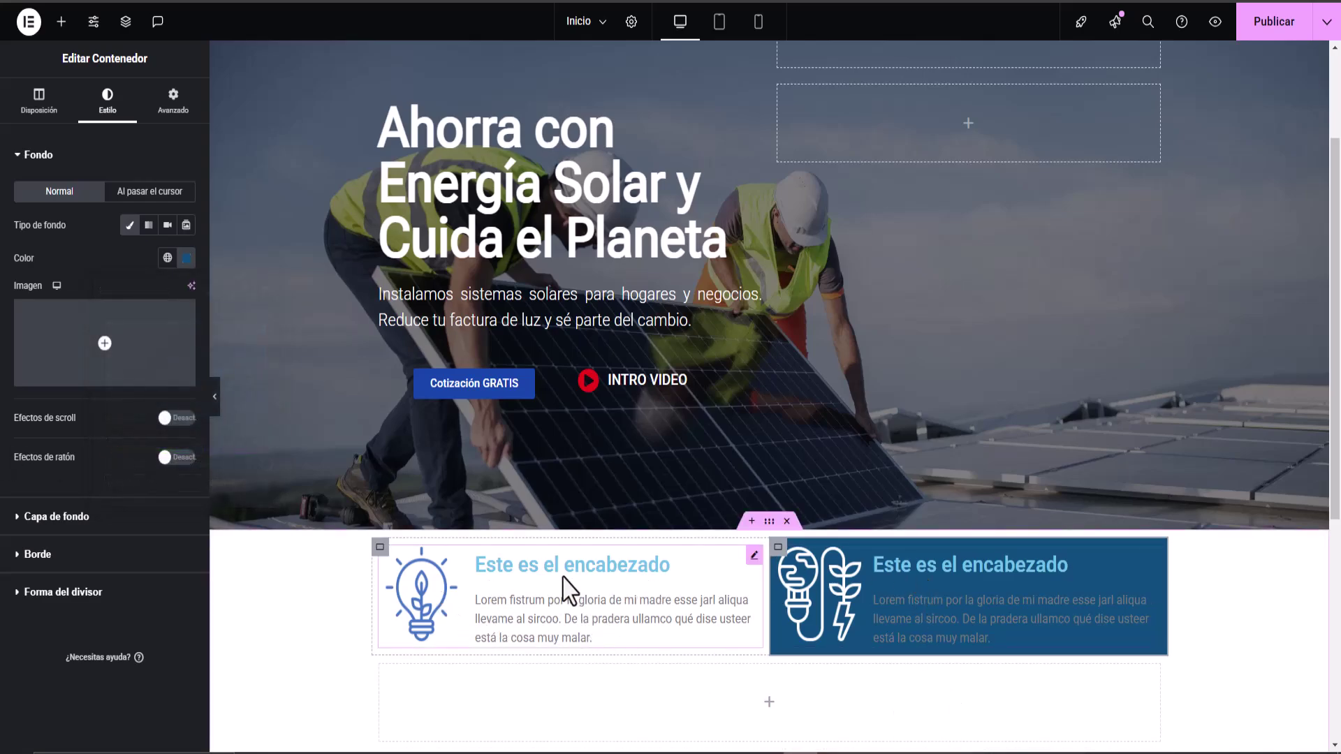
pyautogui.click(592, 568)
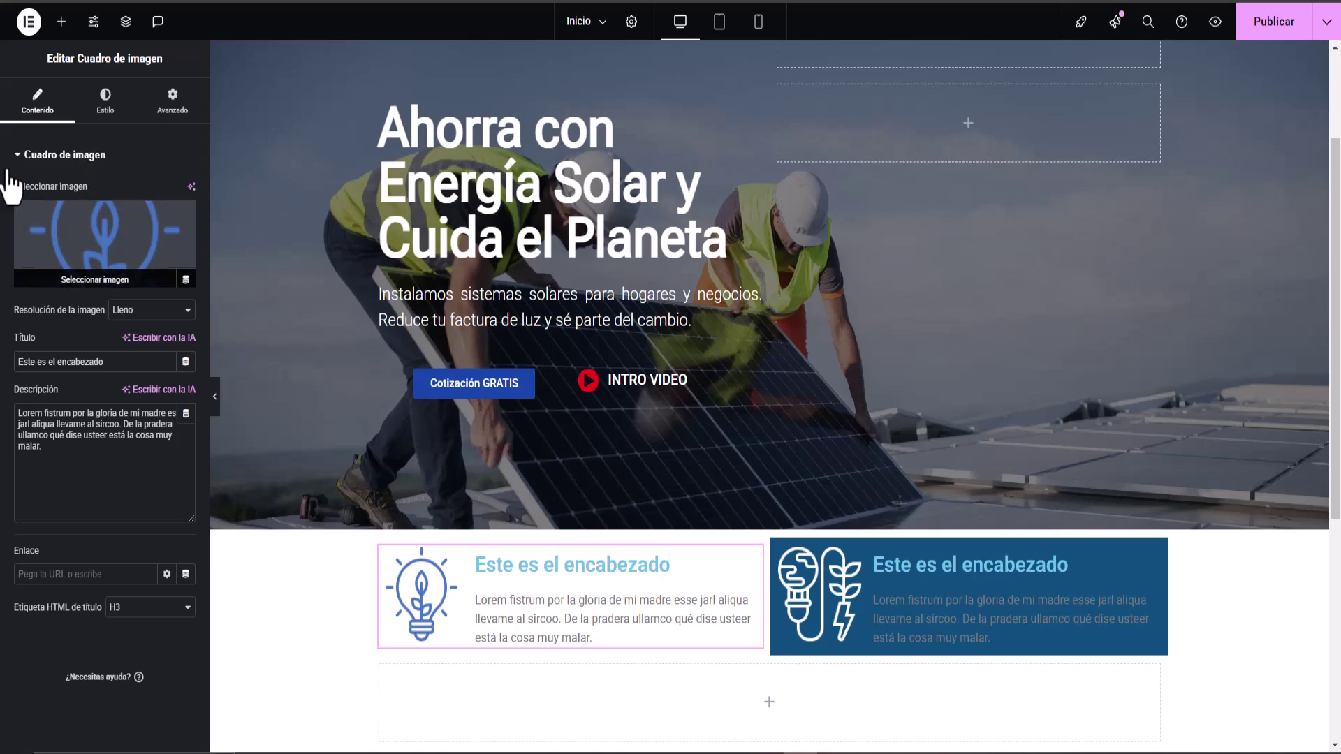
pyautogui.click(103, 105)
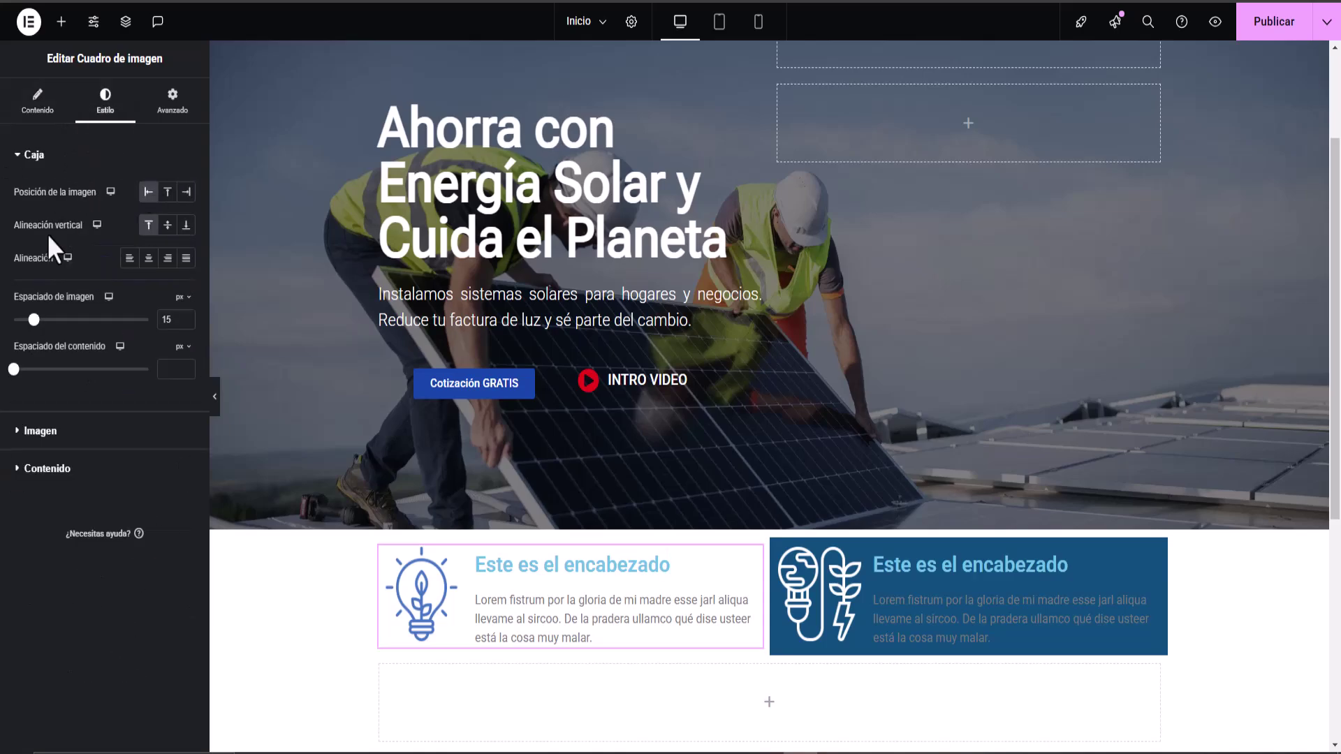
pyautogui.click(46, 468)
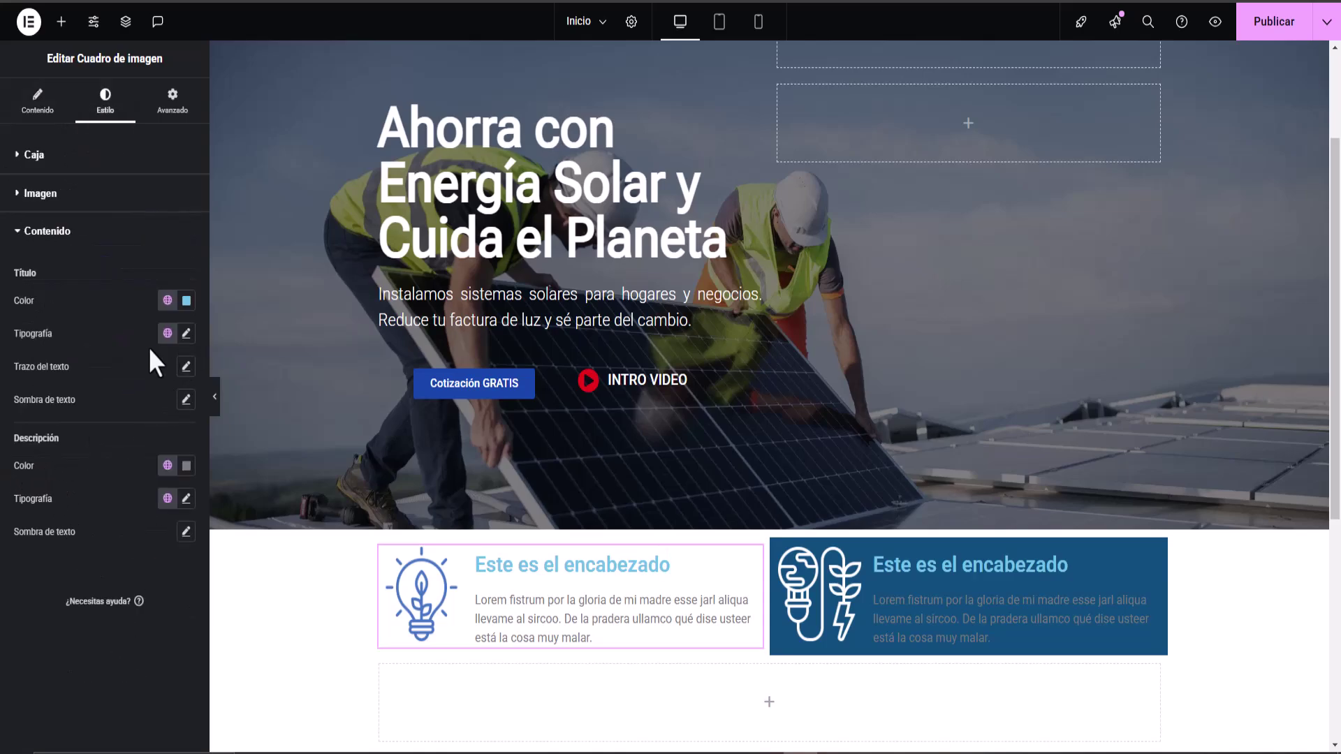
pyautogui.click(187, 301)
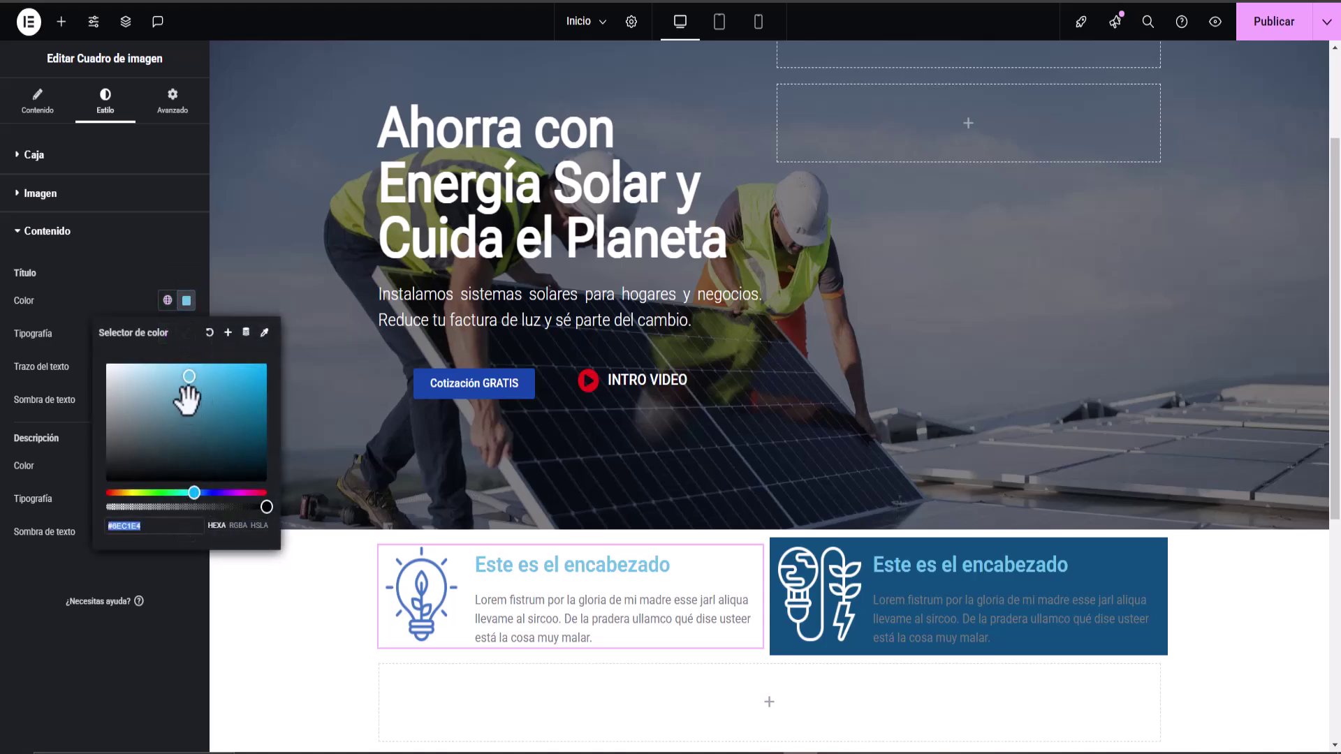
pyautogui.click(202, 473)
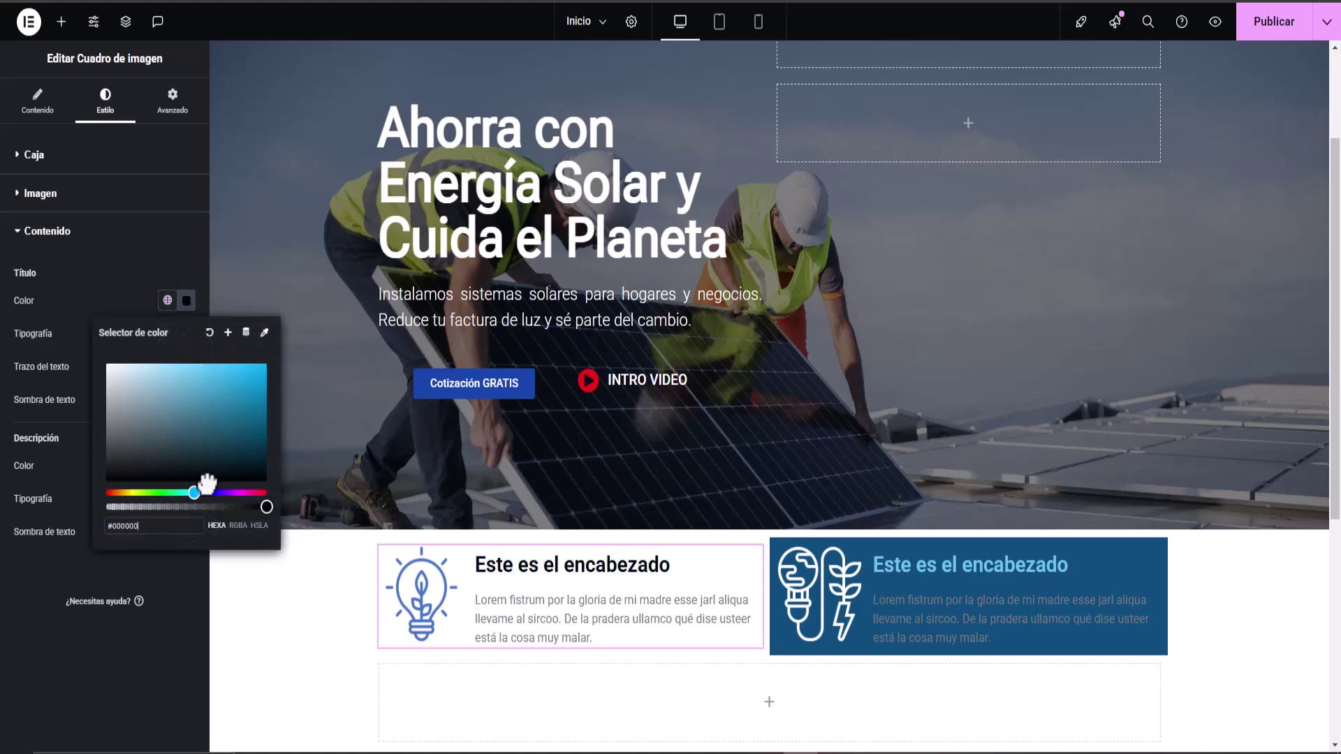
pyautogui.click(114, 279)
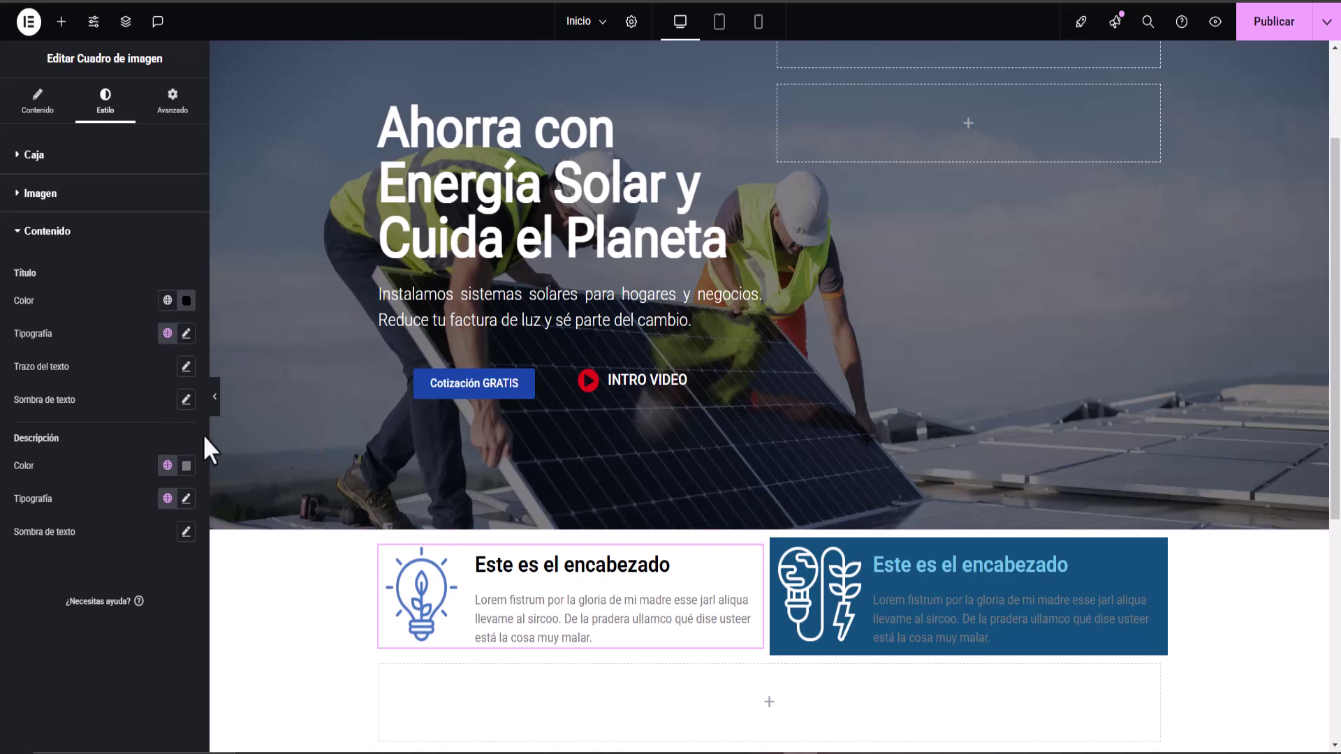
# Step: Set the title color of the image box in the blue column to white
pyautogui.click(1020, 616)
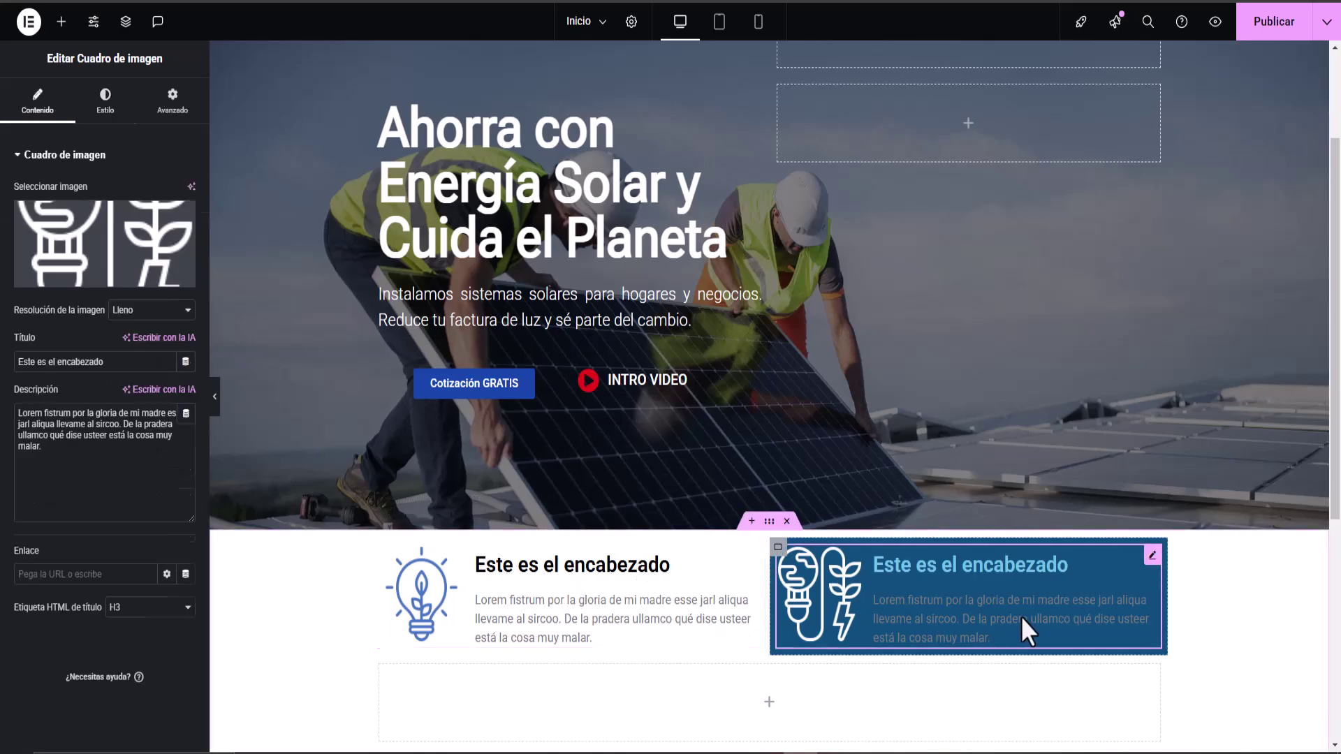
pyautogui.click(104, 104)
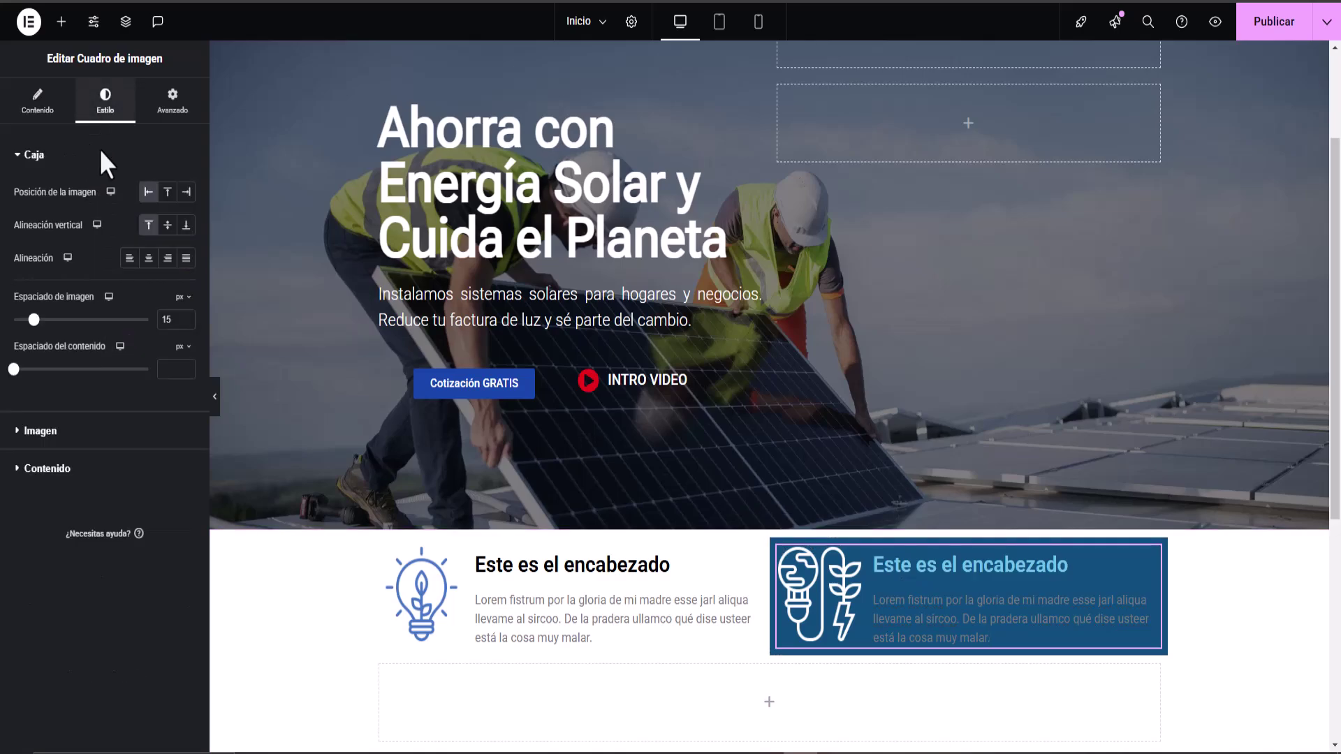
pyautogui.click(48, 468)
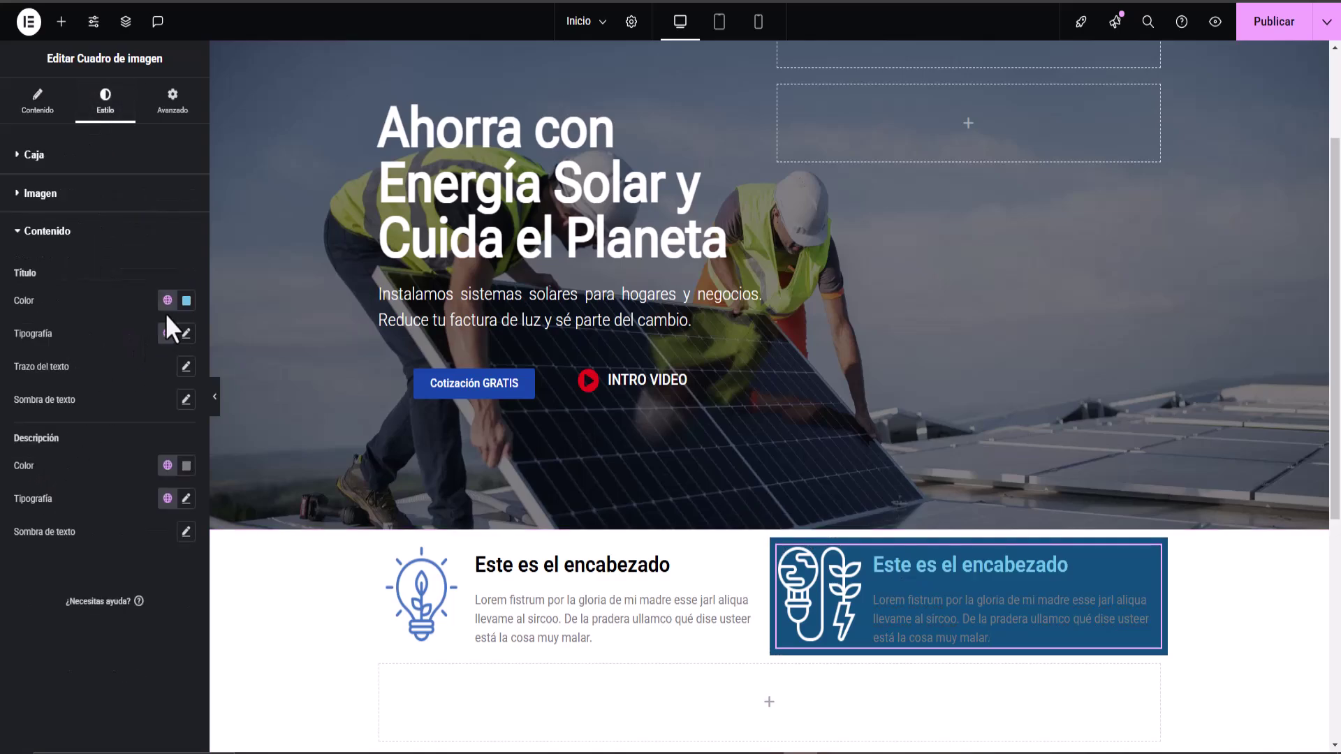
pyautogui.click(185, 300)
pyautogui.moveTo(180, 370); pyautogui.dragTo(56, 353)
pyautogui.click(60, 317)
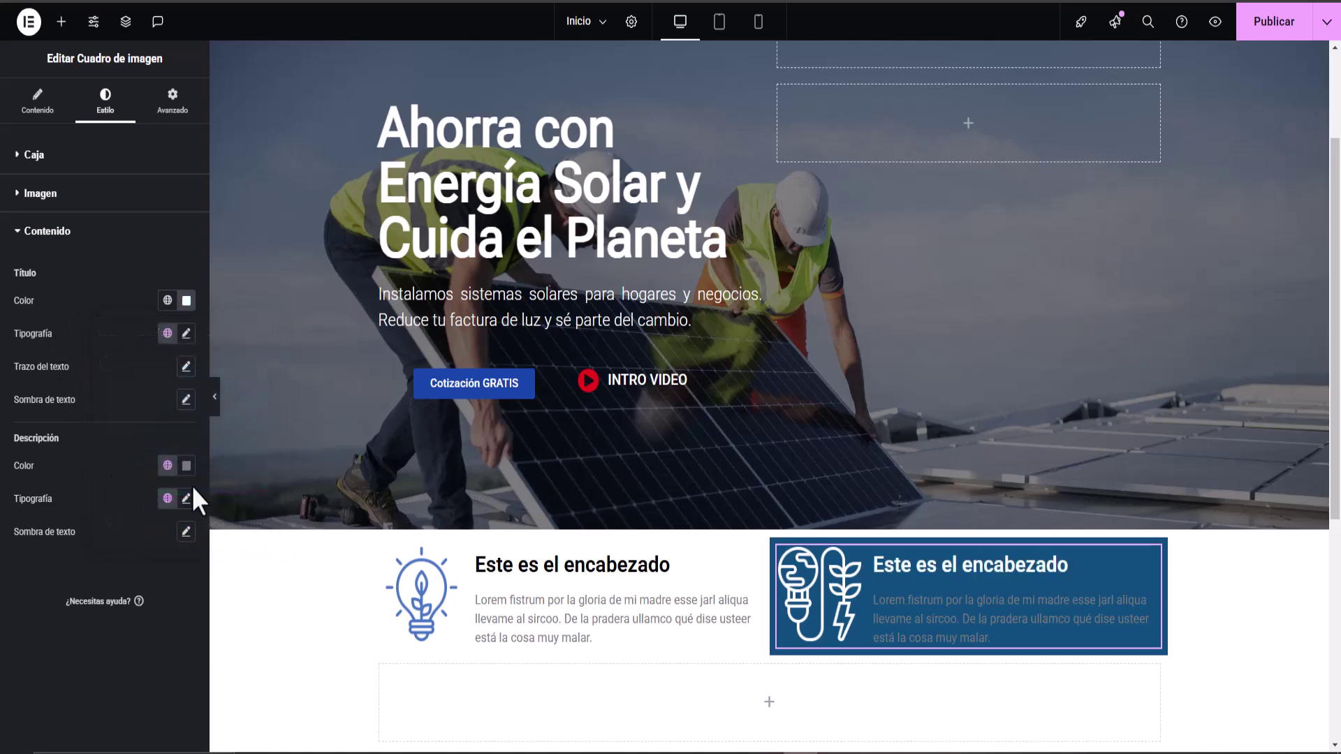
# Step: Set the description color of the image box in the blue column to white, #FFFFFF
pyautogui.click(186, 465)
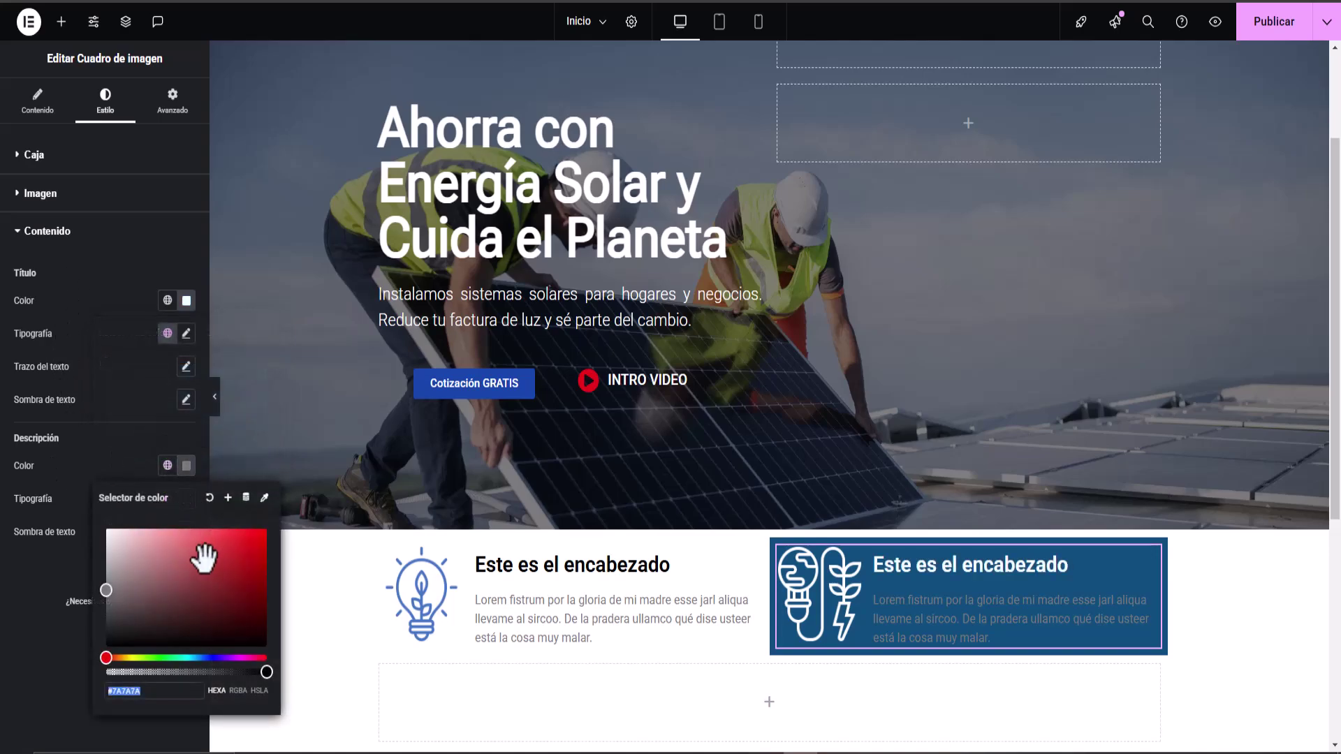
pyautogui.moveTo(111, 578); pyautogui.dragTo(83, 515)
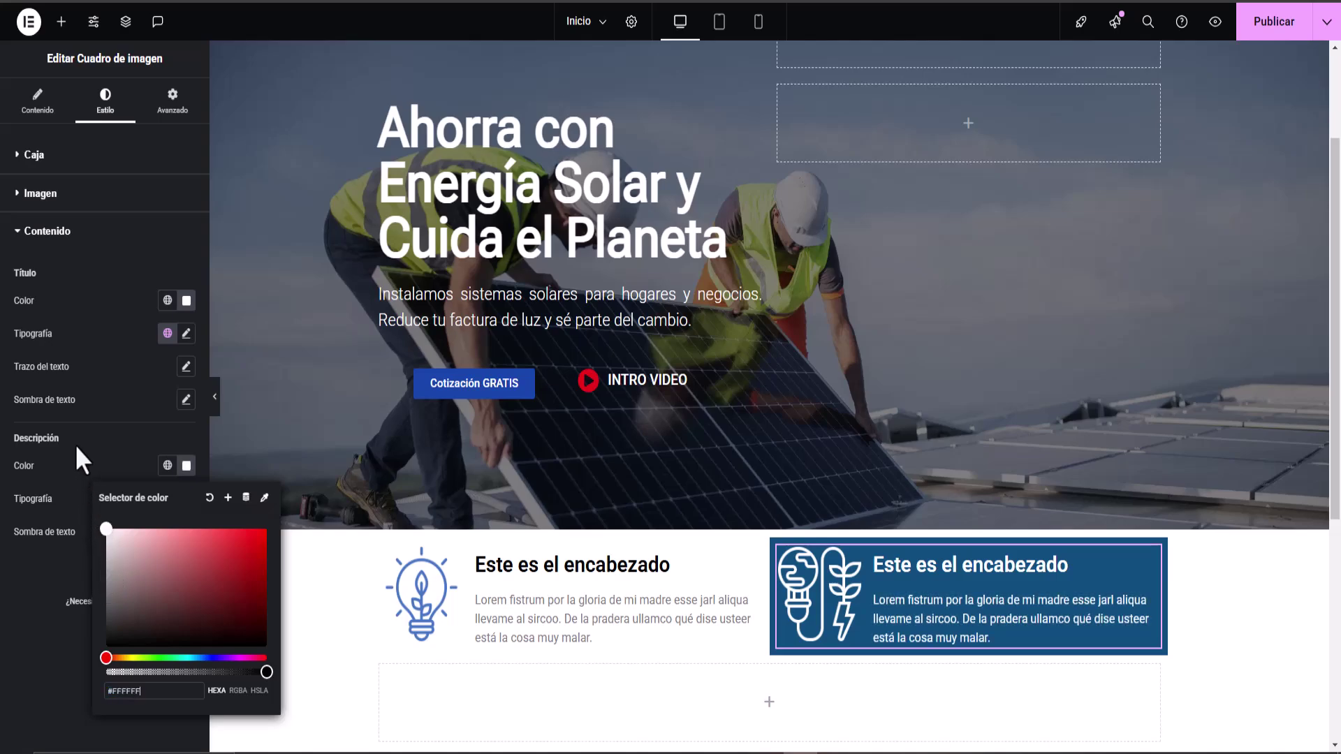
pyautogui.click(98, 402)
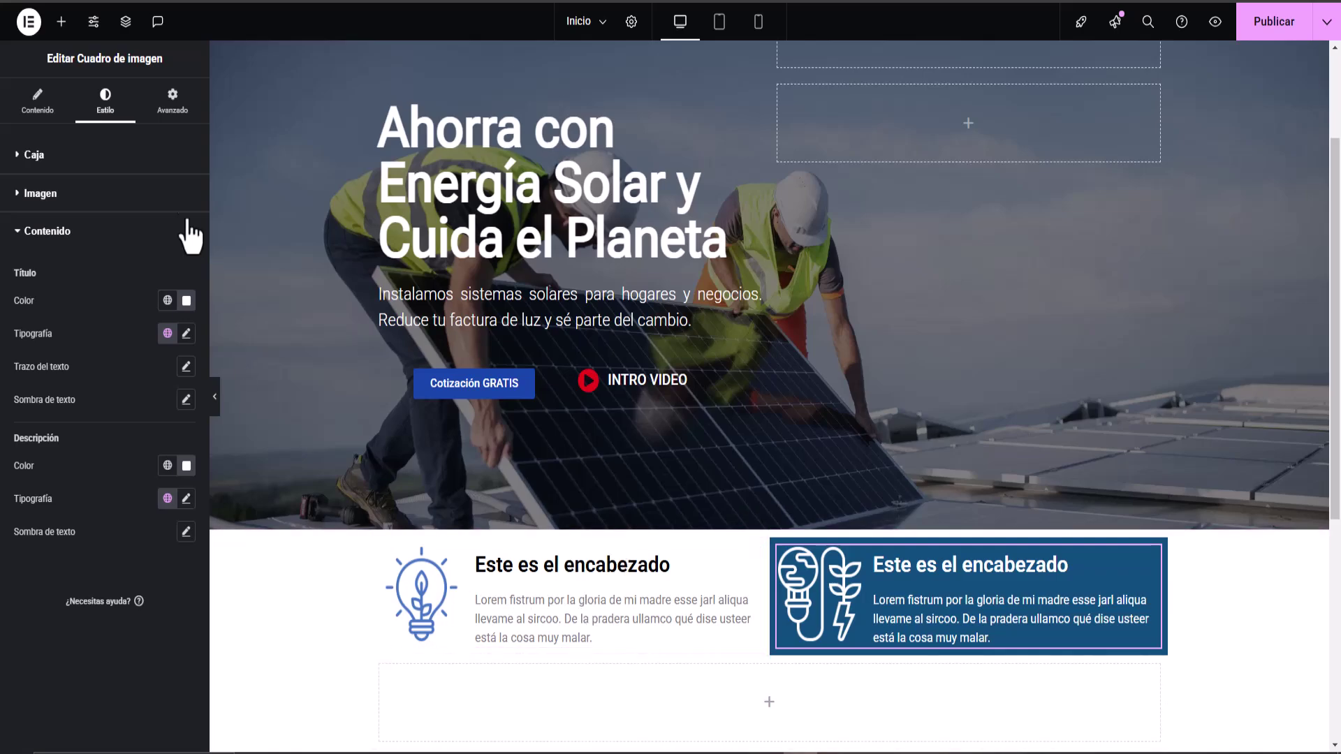
pyautogui.click(40, 105)
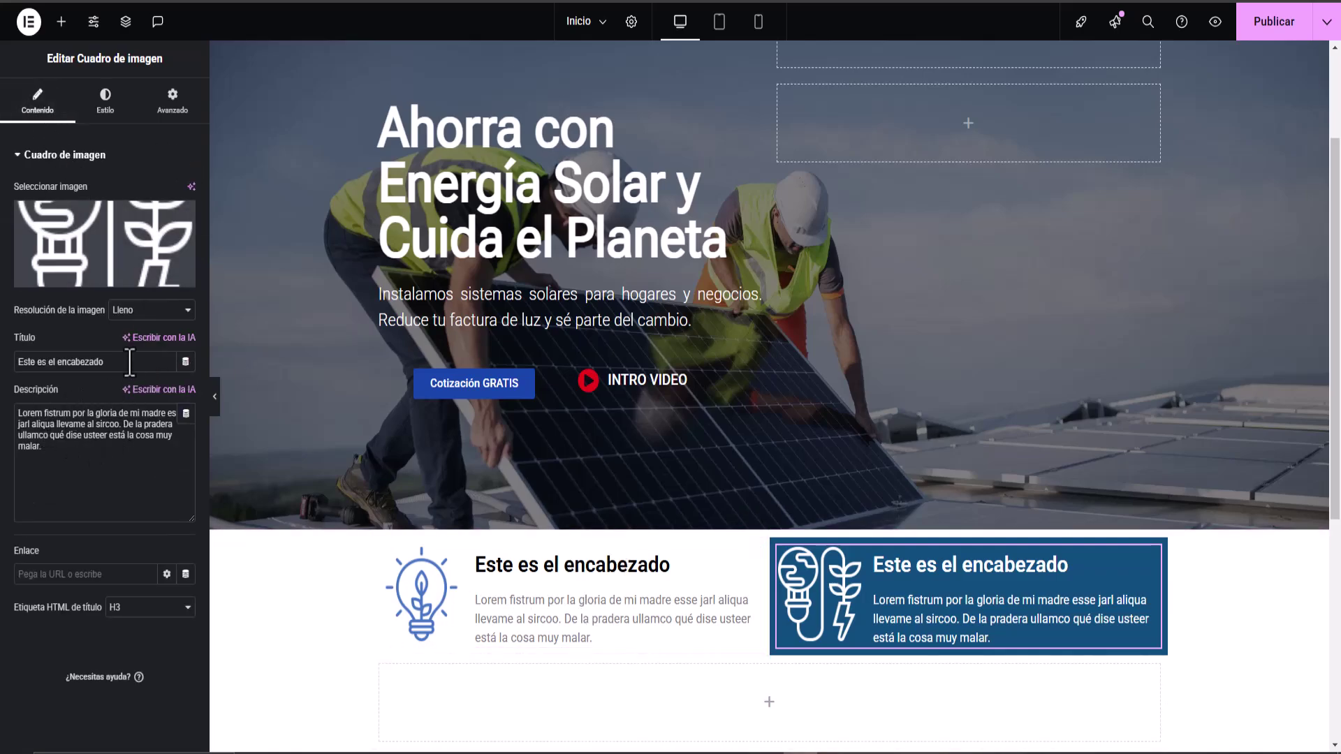
pyautogui.moveTo(130, 362); pyautogui.dragTo(4, 357)
pyautogui.rightClick(56, 361)
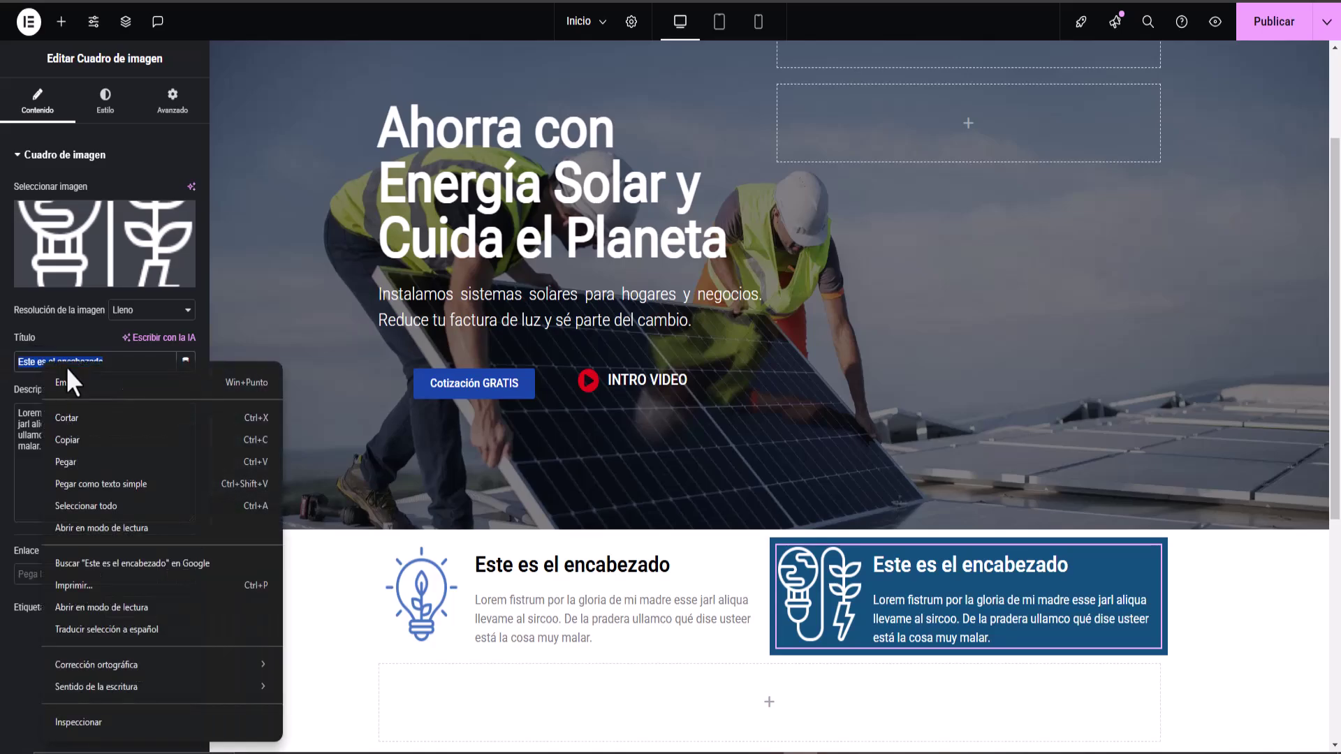
pyautogui.press('Escape')
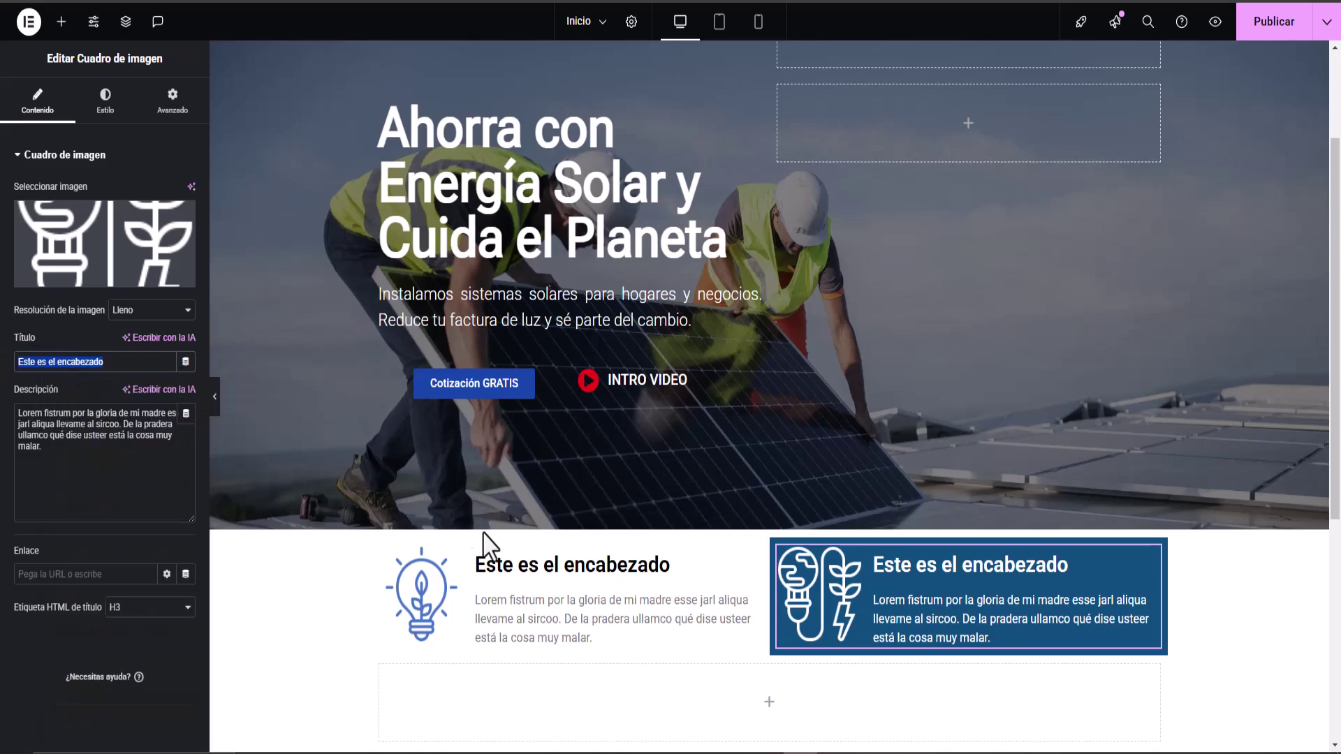
# Step: Replace the left image box's placeholder title with "¿Qué es la energía solar?"
pyautogui.click(753, 553)
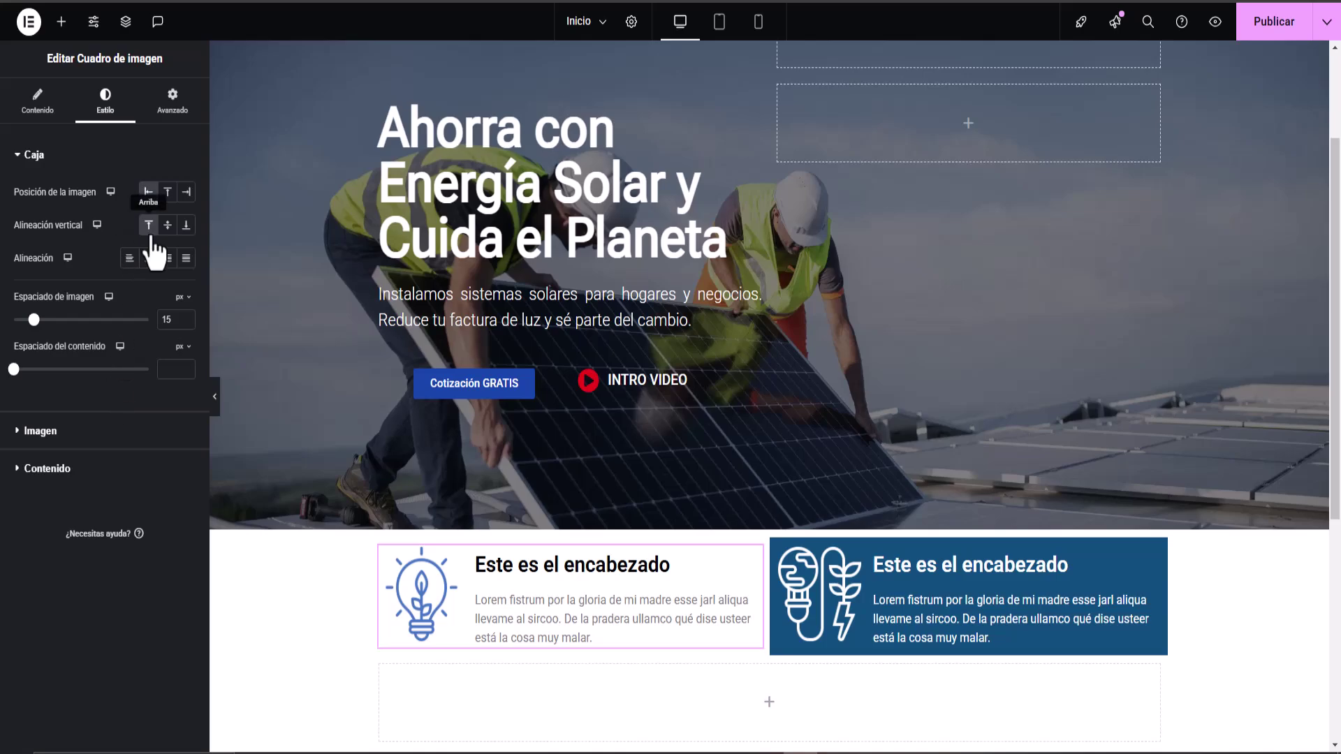
pyautogui.click(38, 105)
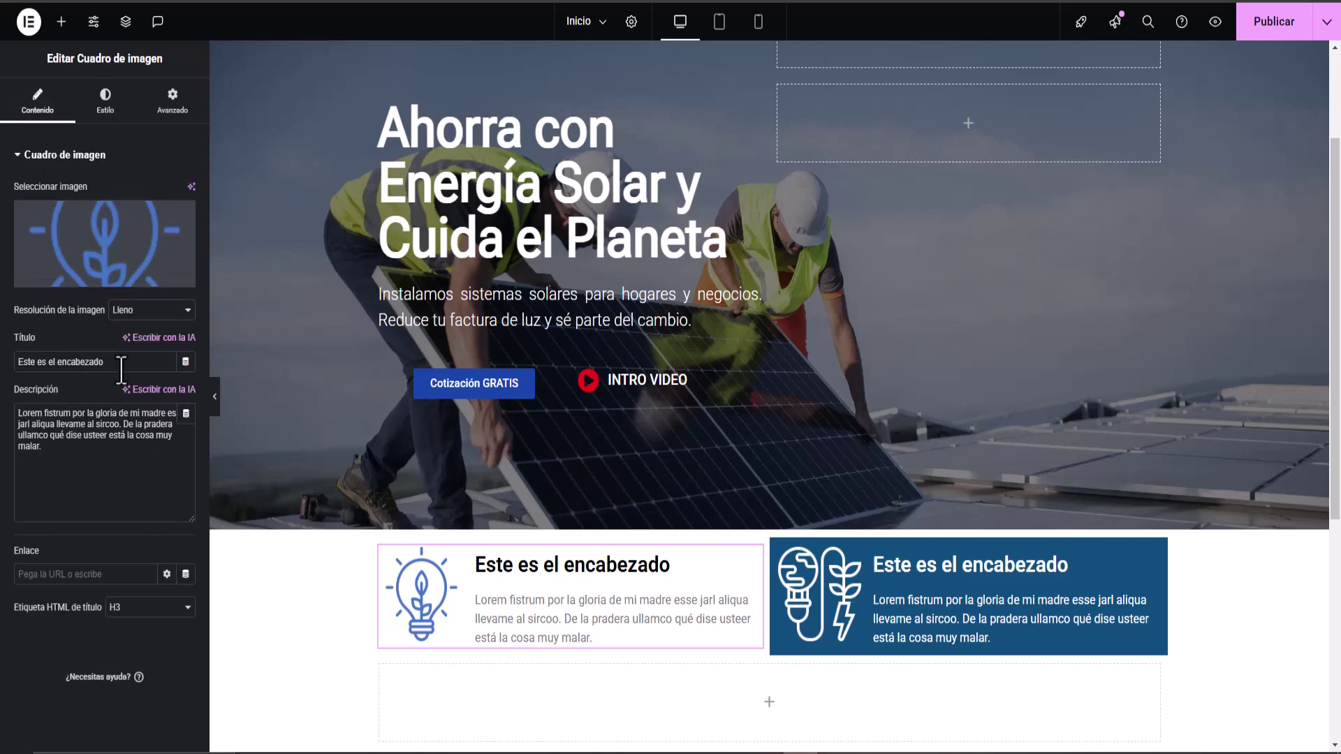
pyautogui.moveTo(122, 368); pyautogui.dragTo(2, 360)
pyautogui.rightClick(84, 362)
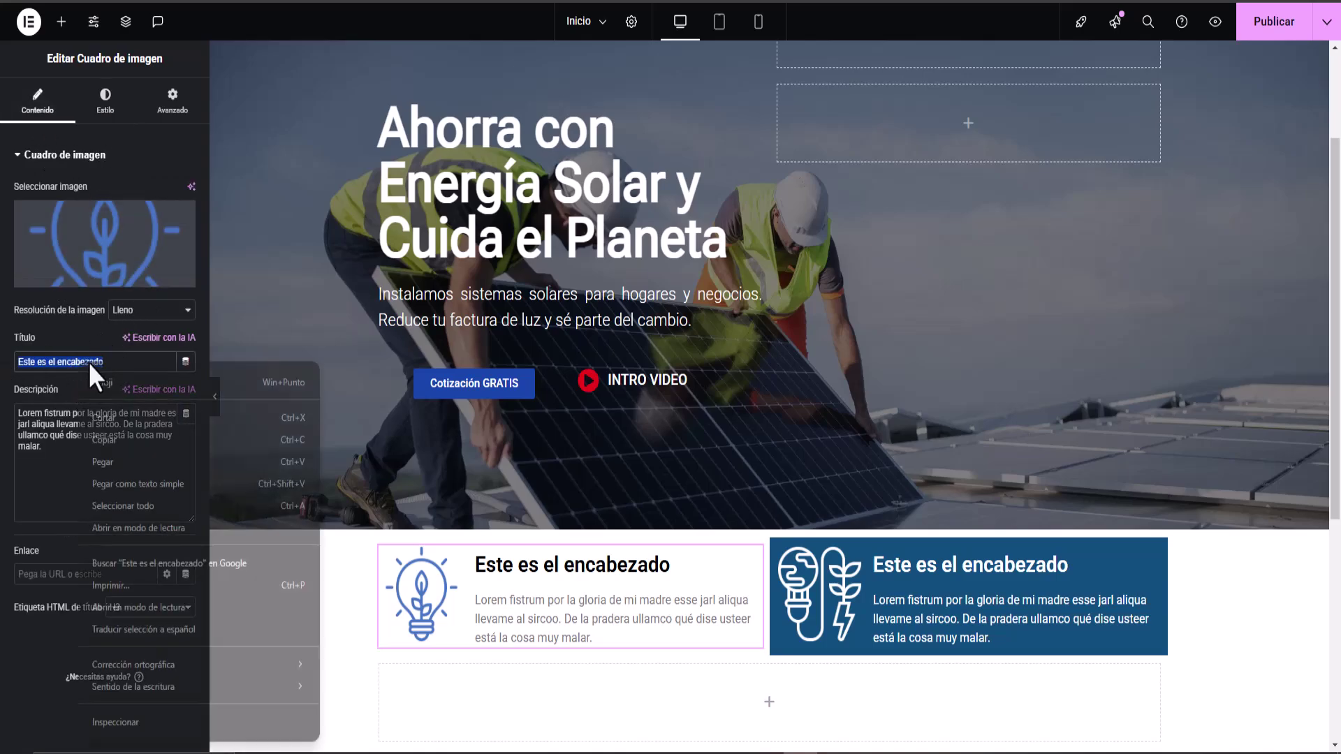
pyautogui.click(140, 459)
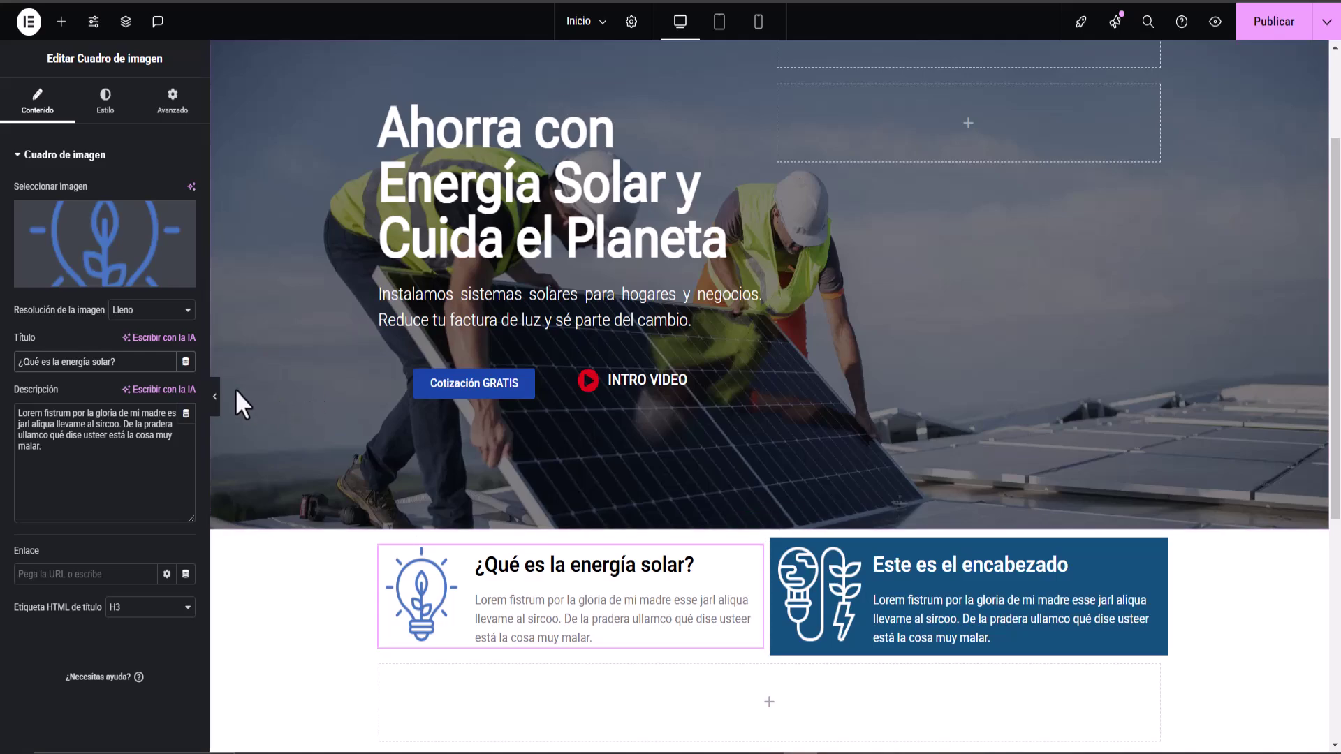
# Step: Set the left box's description to "La energía solar es aquella que se obtiene a partir del sol en forma de radiación electromagnética (luz, calor y rayos ultravioleta)."
pyautogui.click(613, 628)
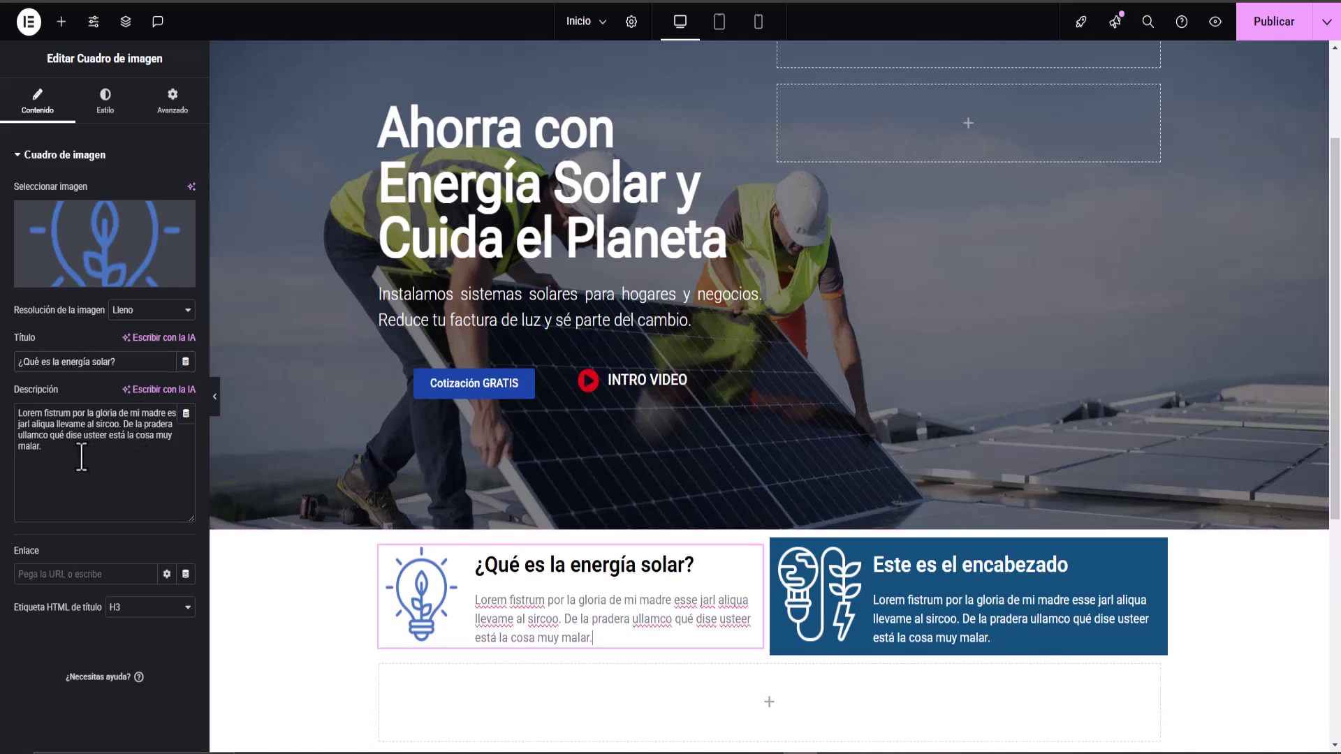
pyautogui.moveTo(83, 457); pyautogui.dragTo(2, 419)
pyautogui.rightClick(44, 412)
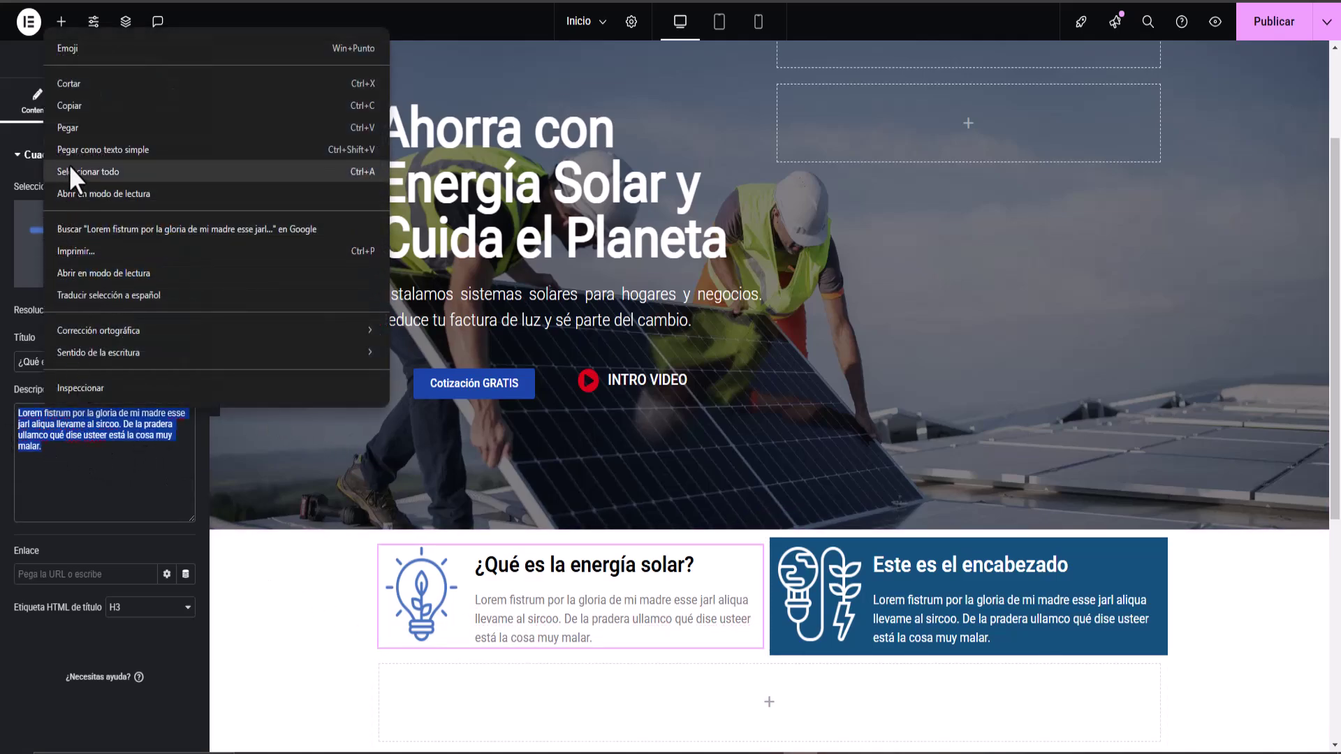
pyautogui.click(104, 142)
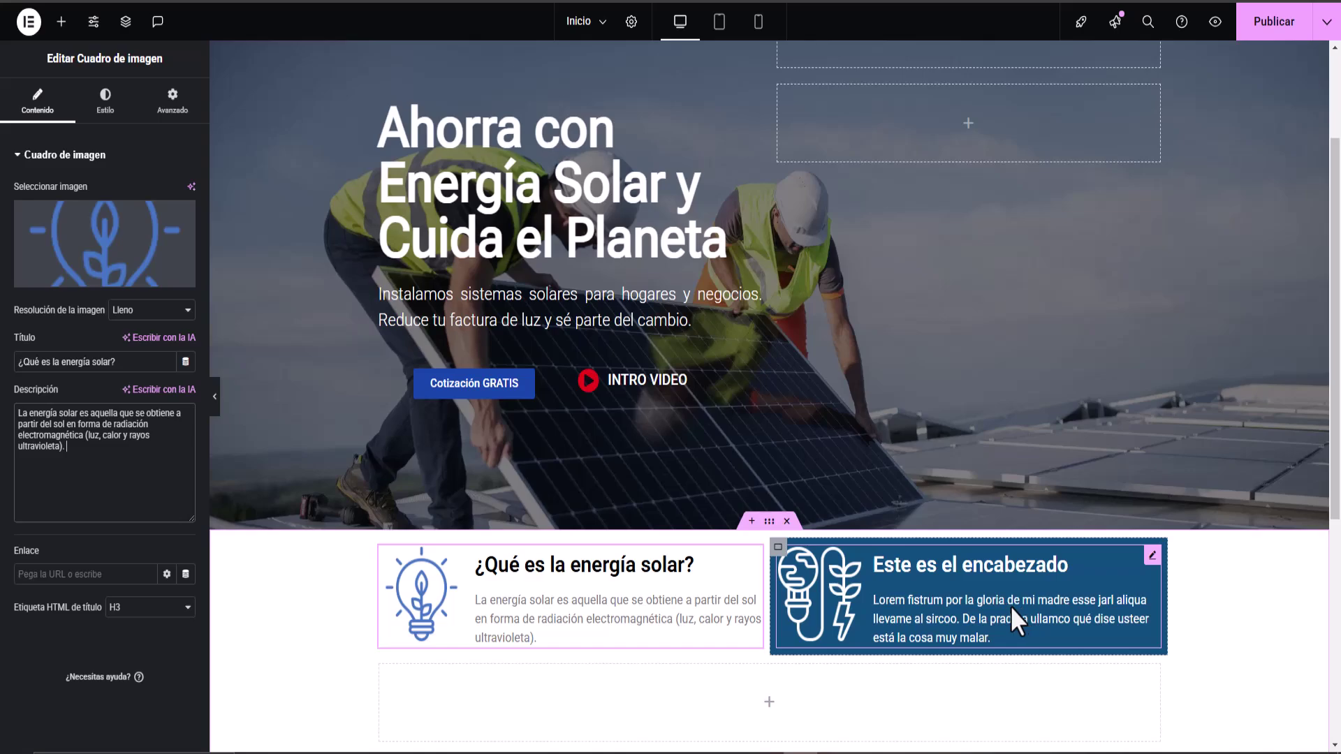
# Step: Replace the placeholder title of the blue column's image box with "¿Cómo se obtiene la energía solar?"
pyautogui.click(1152, 555)
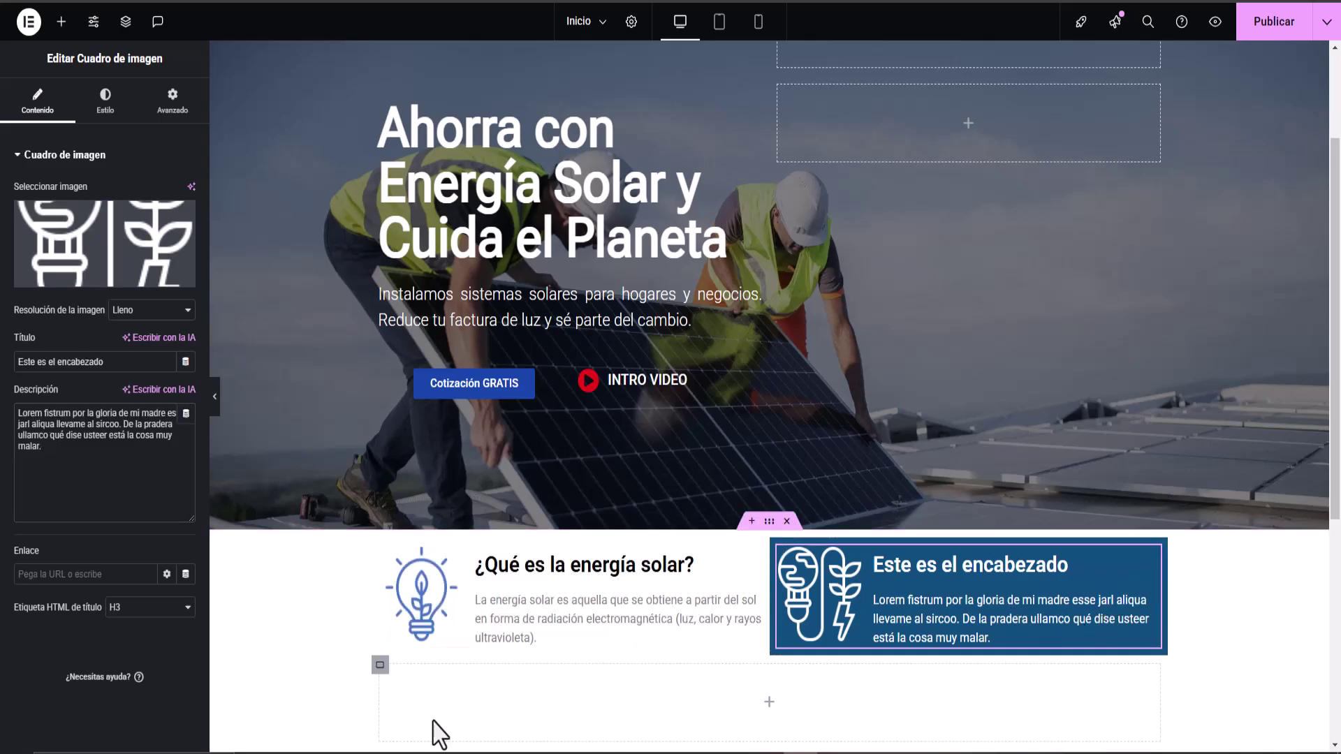
pyautogui.moveTo(109, 362); pyautogui.dragTo(4, 370)
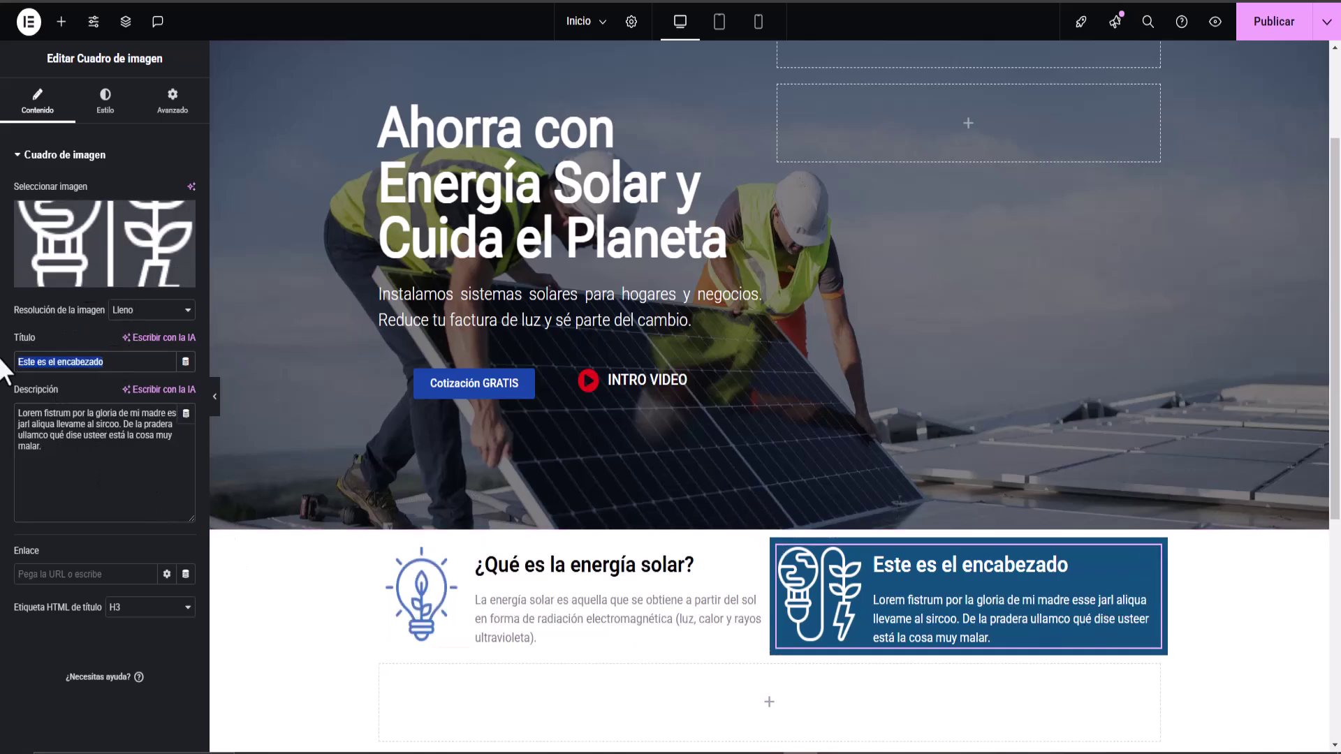
pyautogui.press('BackSpace')
pyautogui.rightClick(149, 367)
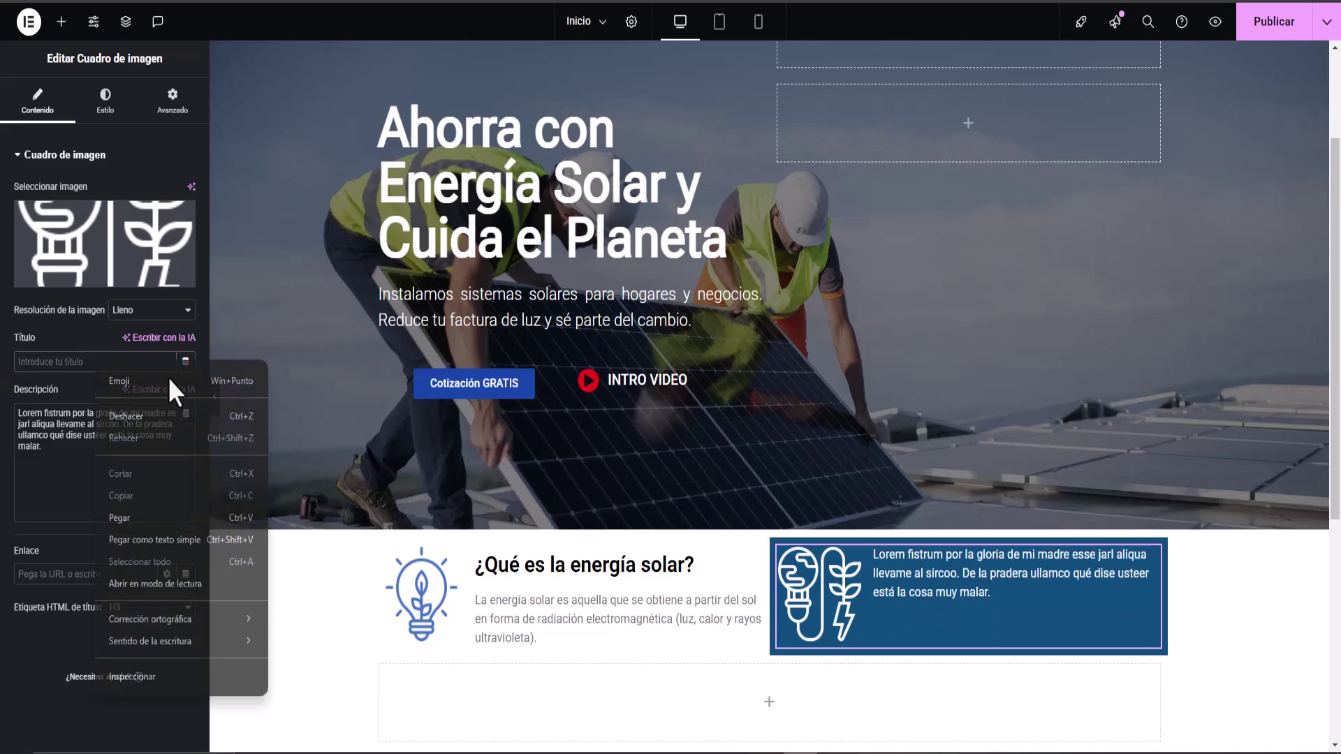
pyautogui.click(149, 513)
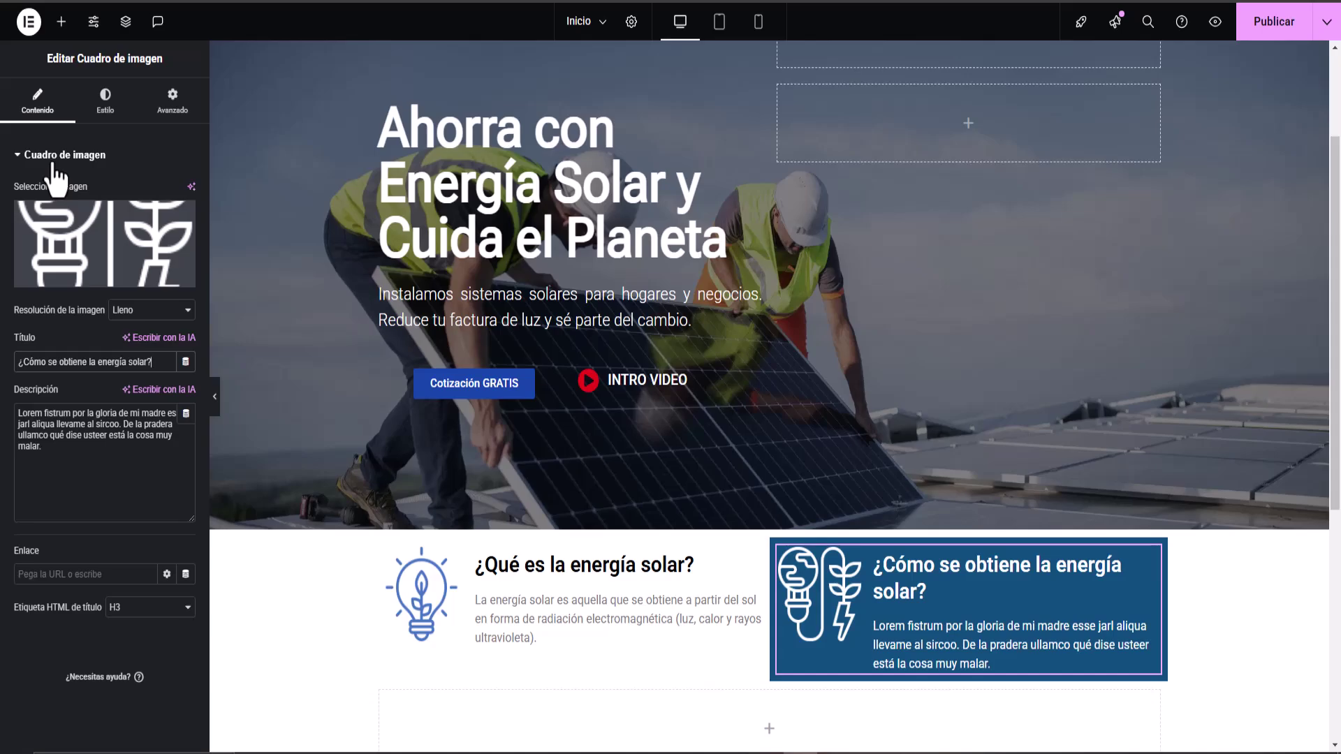
# Step: Set the title typography size of the blue column's image box to 24 px
pyautogui.click(101, 110)
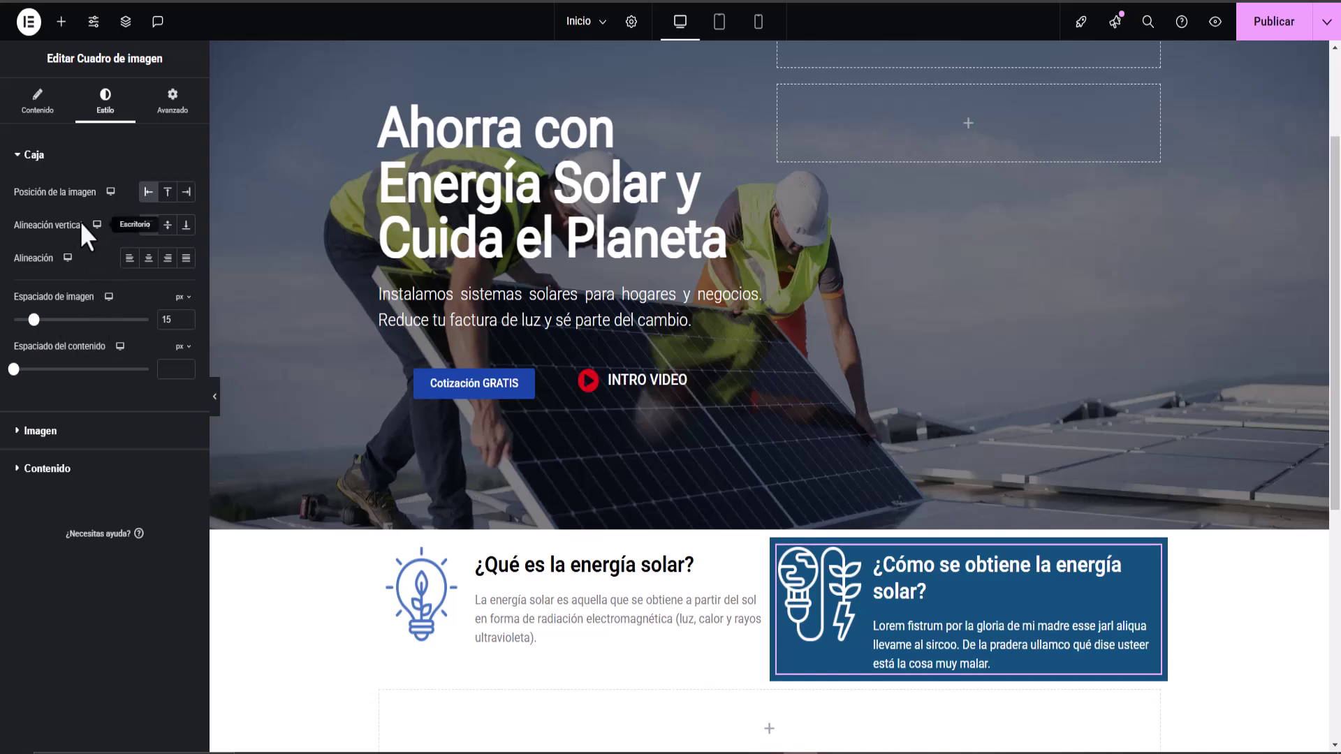
pyautogui.click(37, 469)
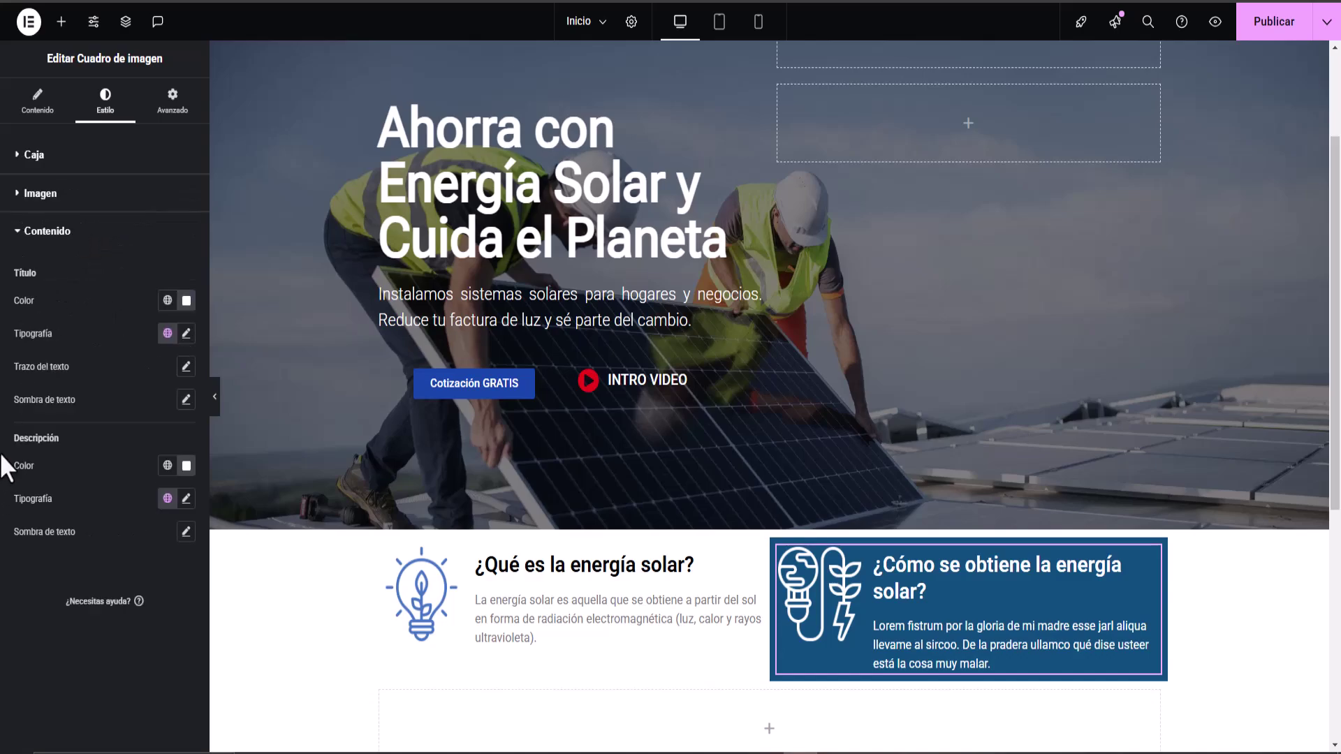
pyautogui.click(187, 335)
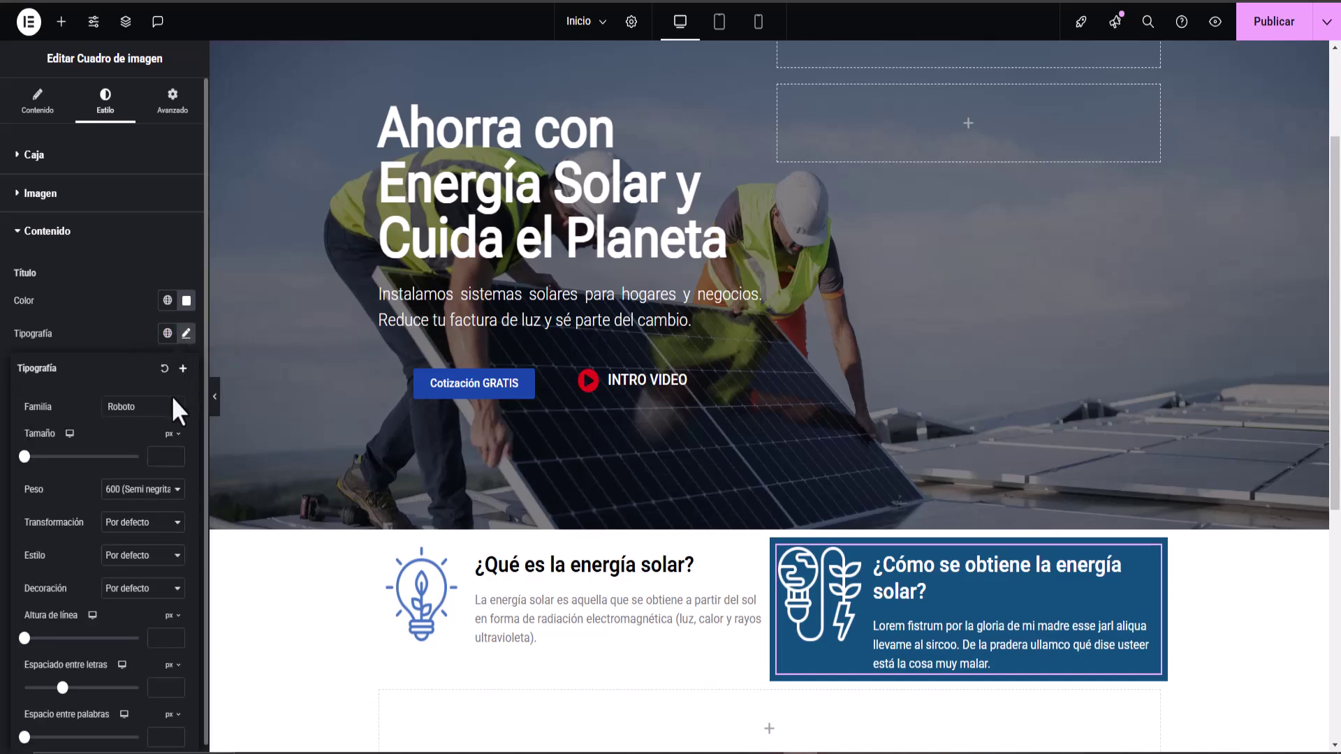
pyautogui.click(186, 335)
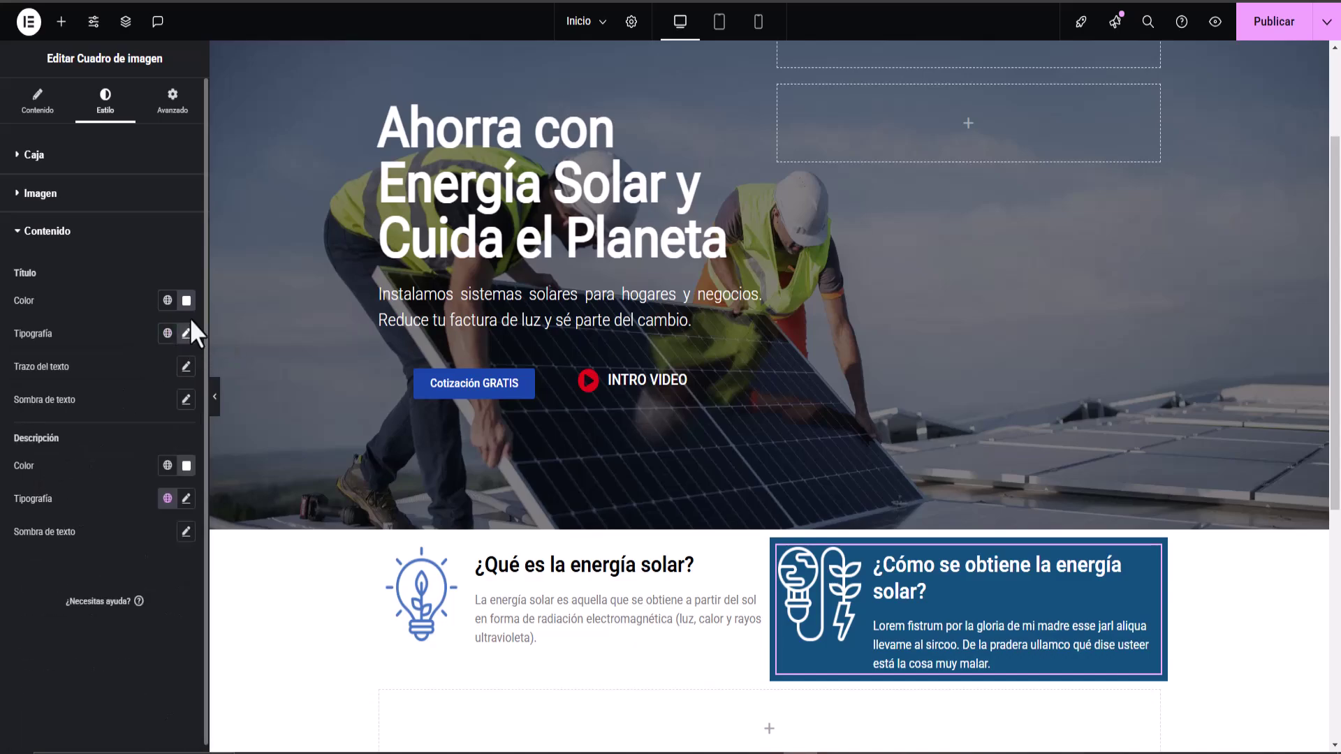
pyautogui.click(187, 334)
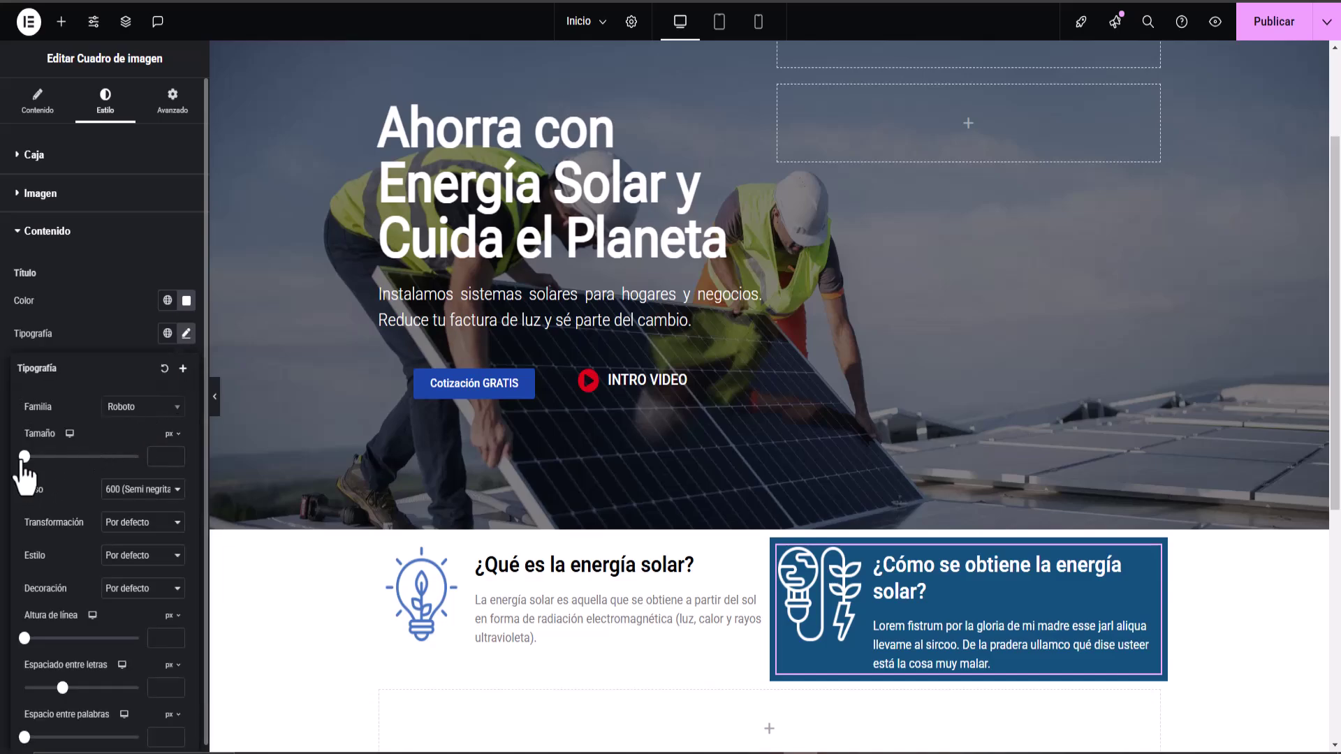
pyautogui.moveTo(24, 457); pyautogui.dragTo(37, 458)
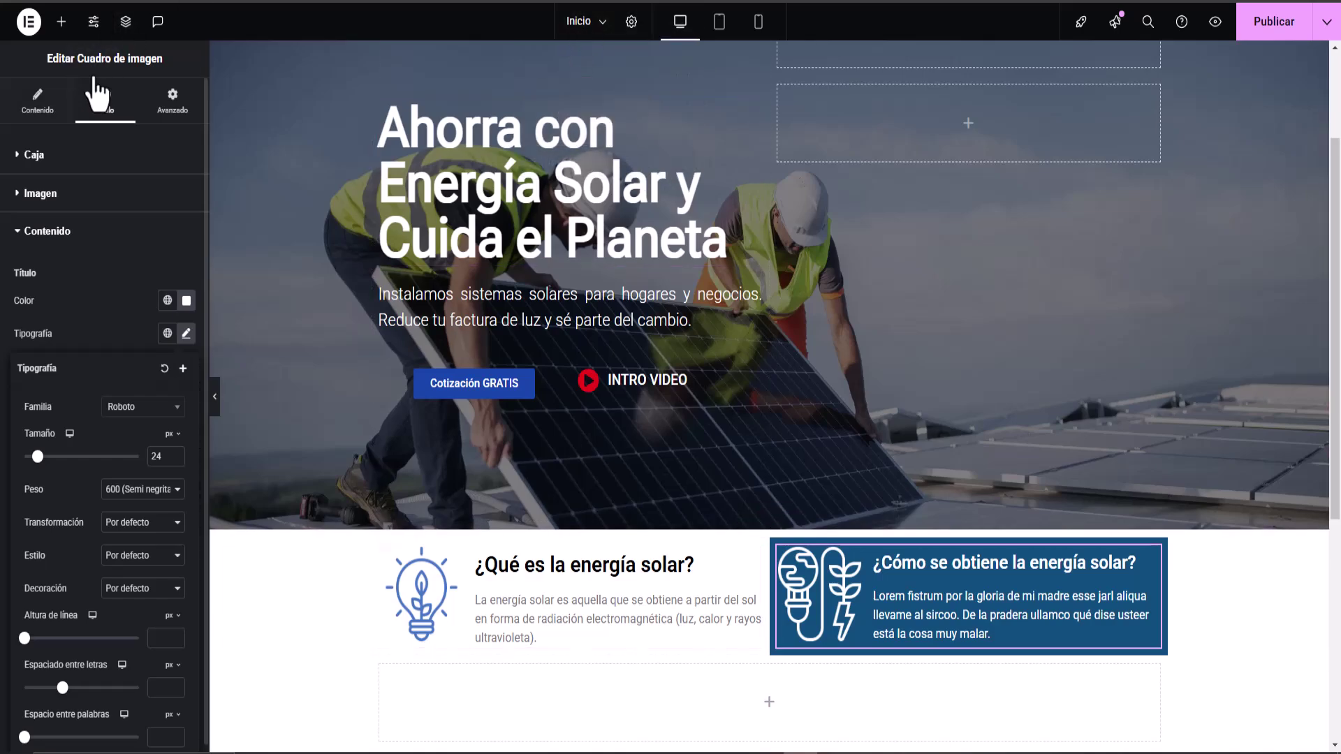
# Step: Replace the blue box's description with the solar-radiation text, ending it at "y que capturan las placas solares." and removing the sentences after it
pyautogui.click(38, 101)
pyautogui.moveTo(60, 488); pyautogui.dragTo(11, 411)
pyautogui.rightClick(25, 419)
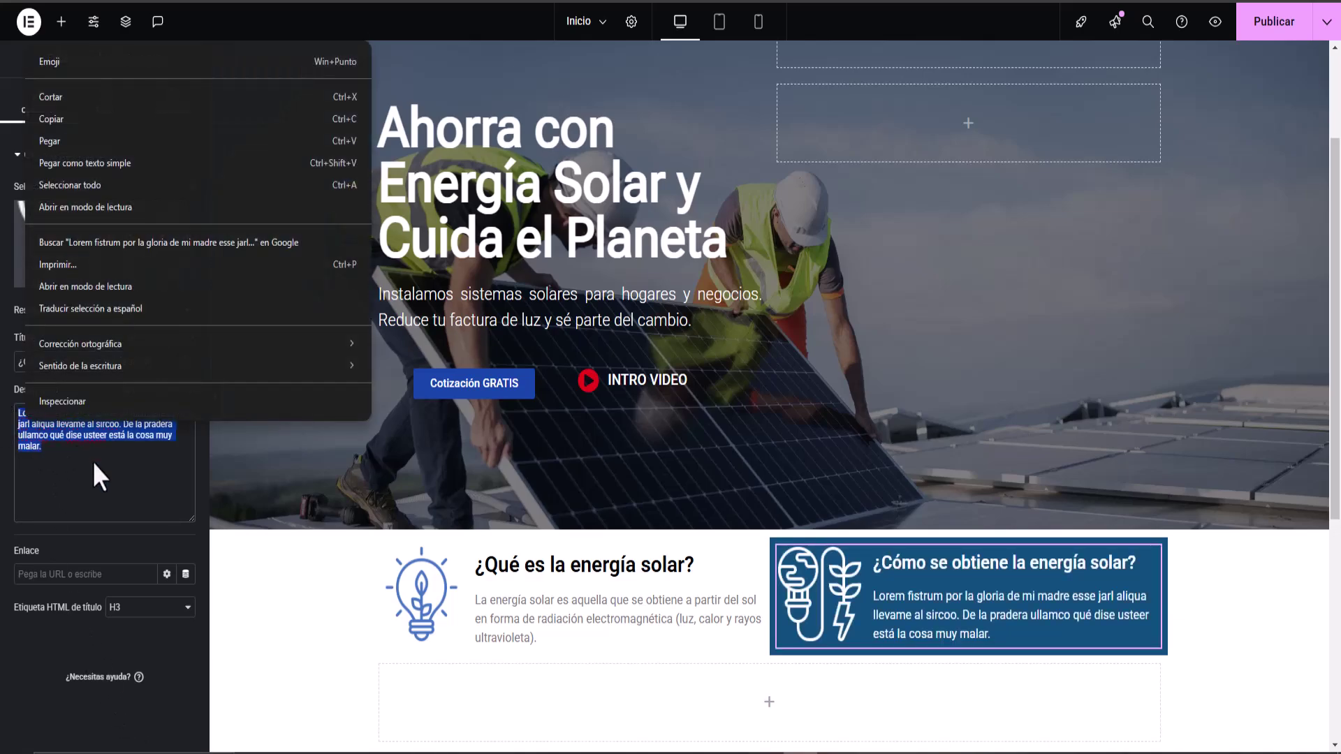
pyautogui.click(64, 168)
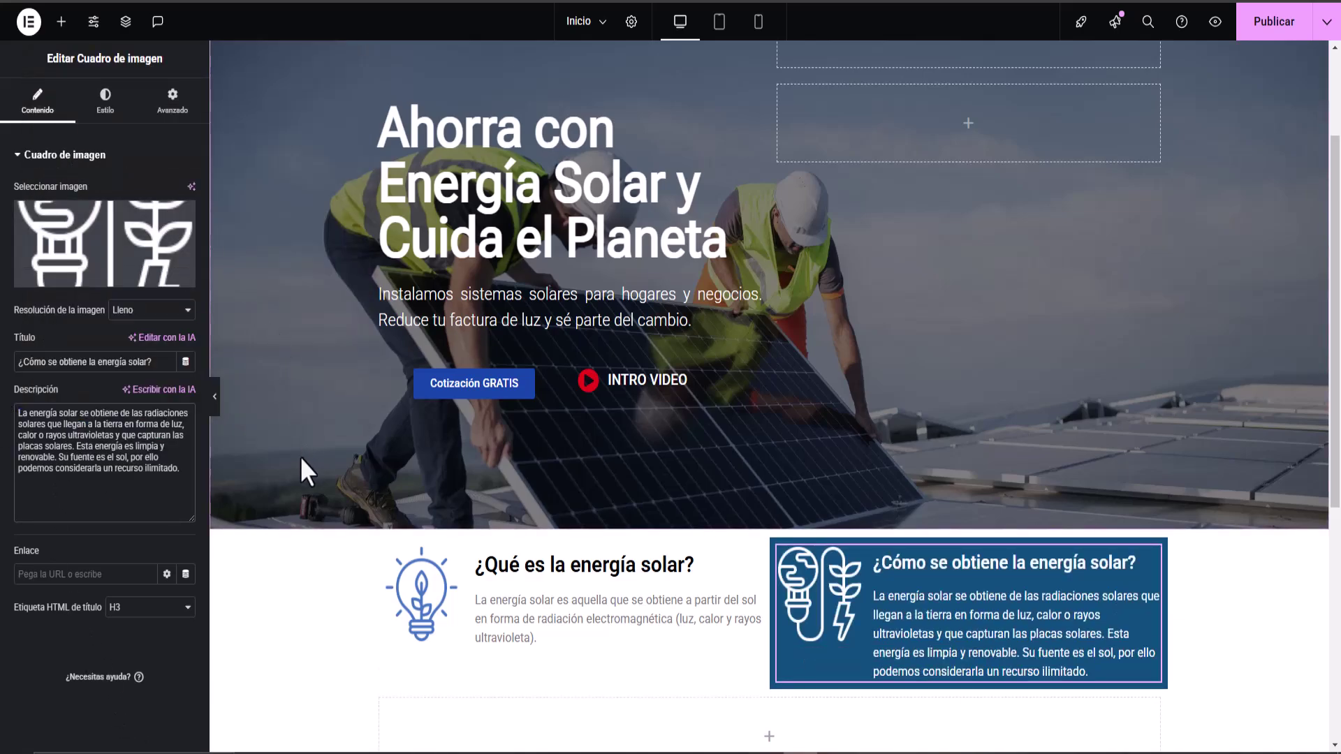
pyautogui.doubleClick(84, 446)
pyautogui.moveTo(118, 458); pyautogui.dragTo(214, 490)
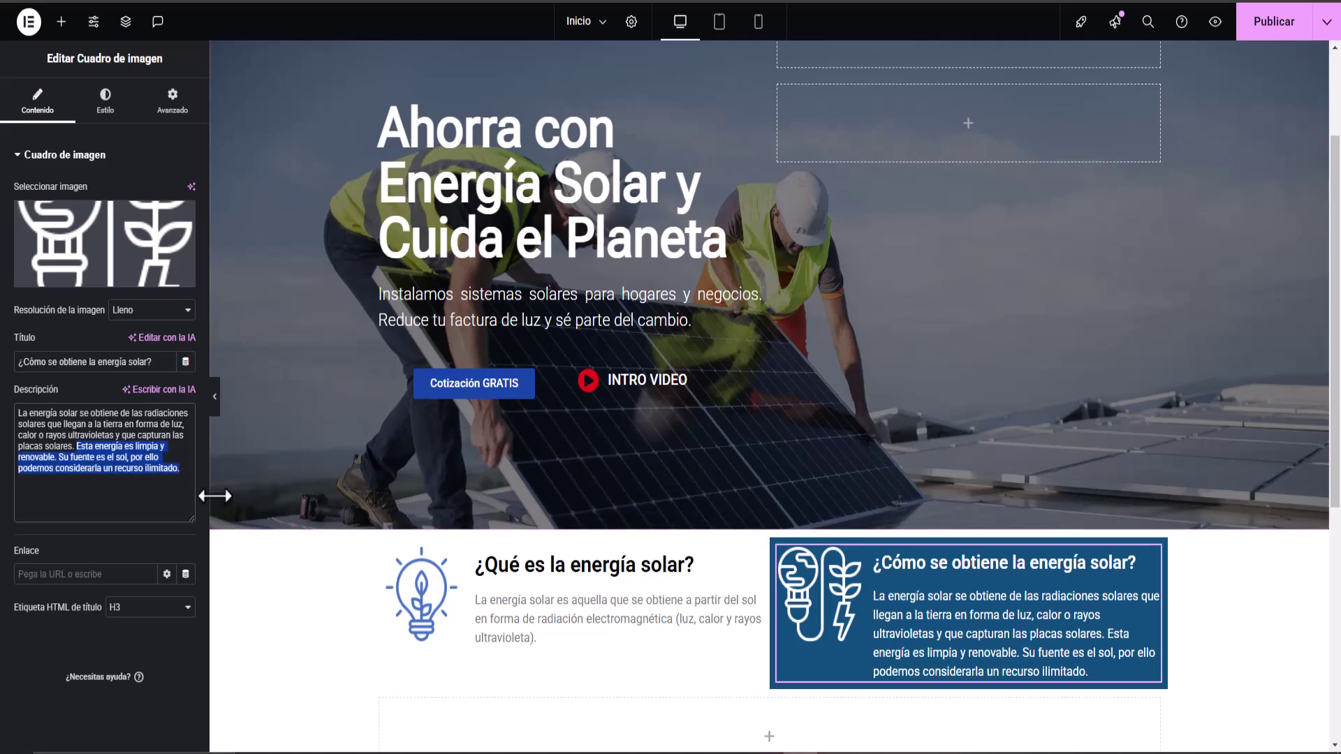
pyautogui.press('BackSpace')
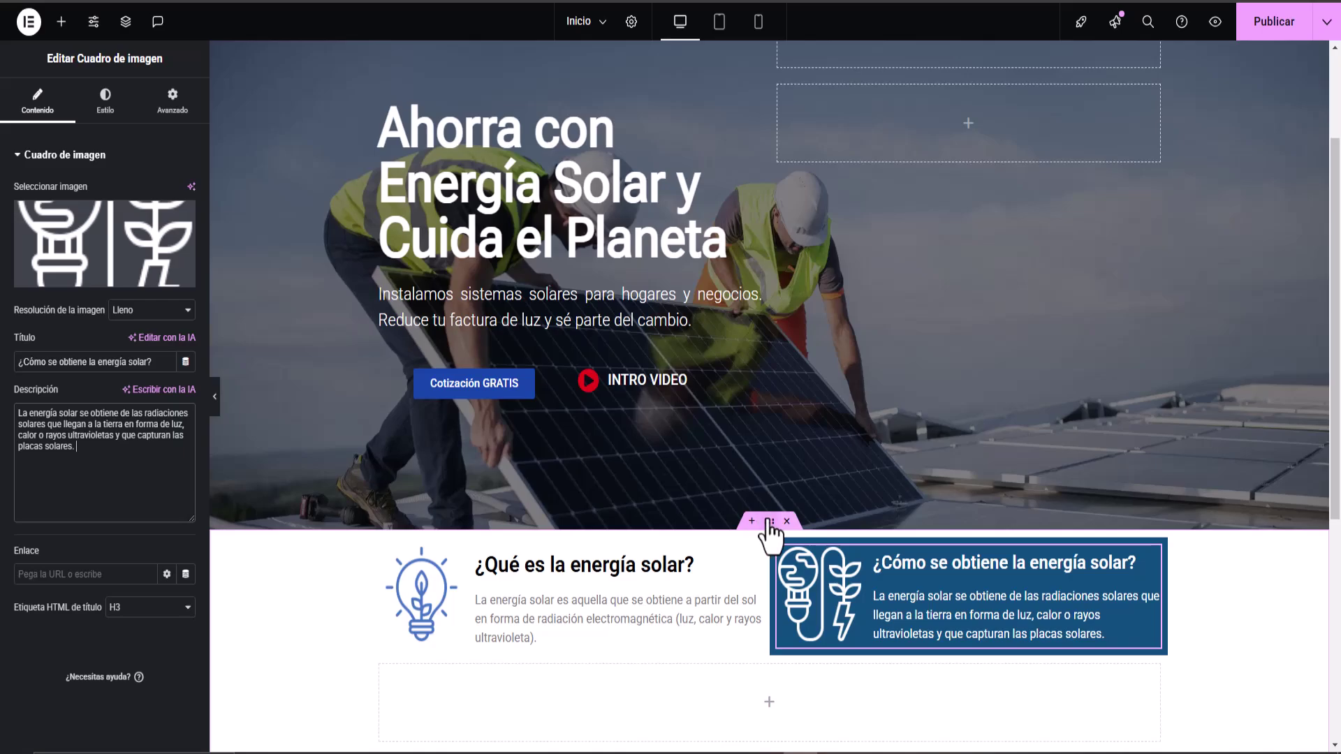
# Step: Unlink the margin values of the container holding both image boxes and set its top margin to -65 px
pyautogui.click(769, 521)
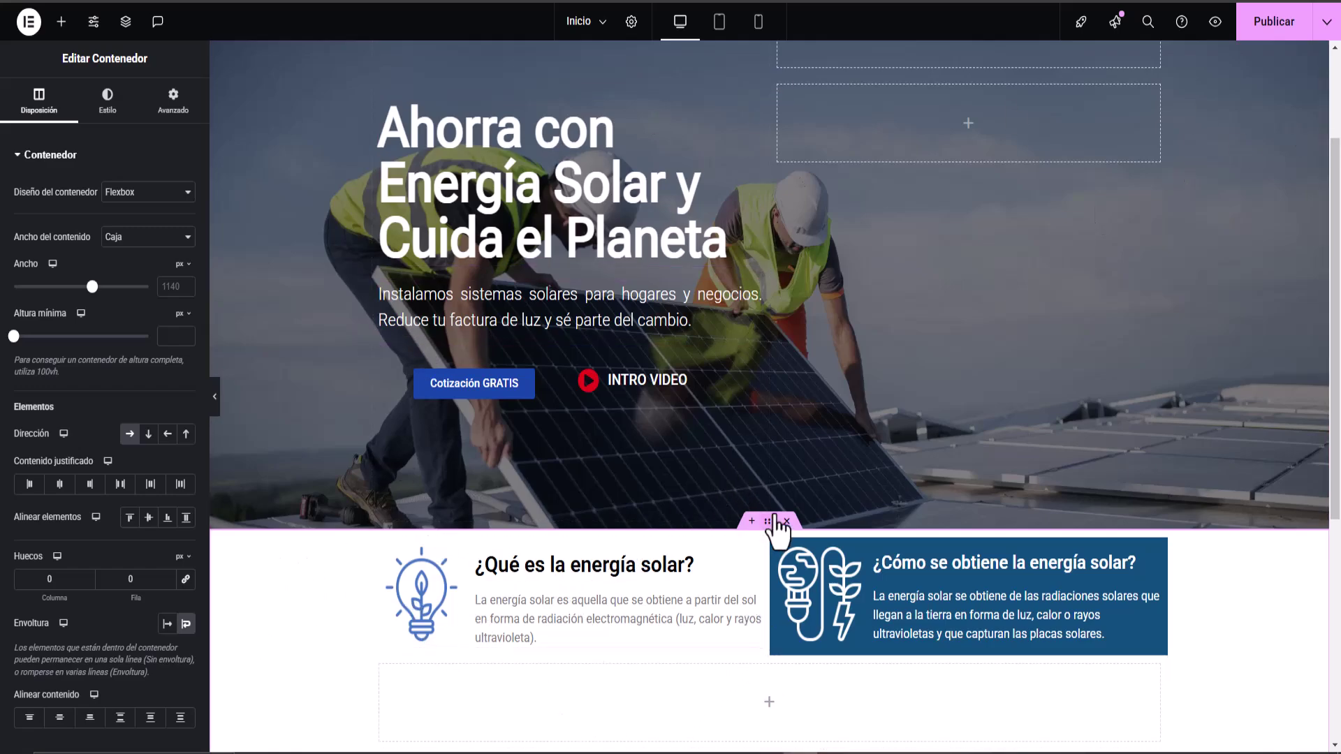
pyautogui.click(175, 112)
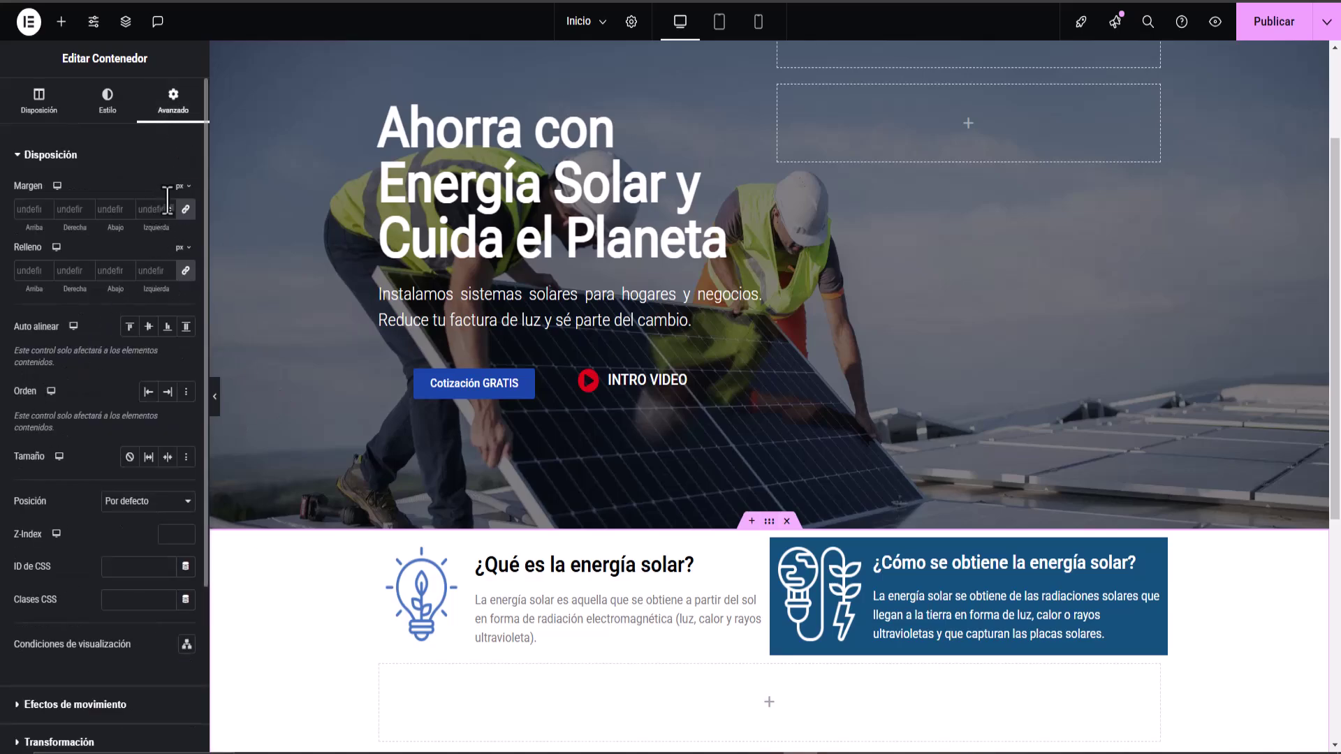
pyautogui.click(185, 210)
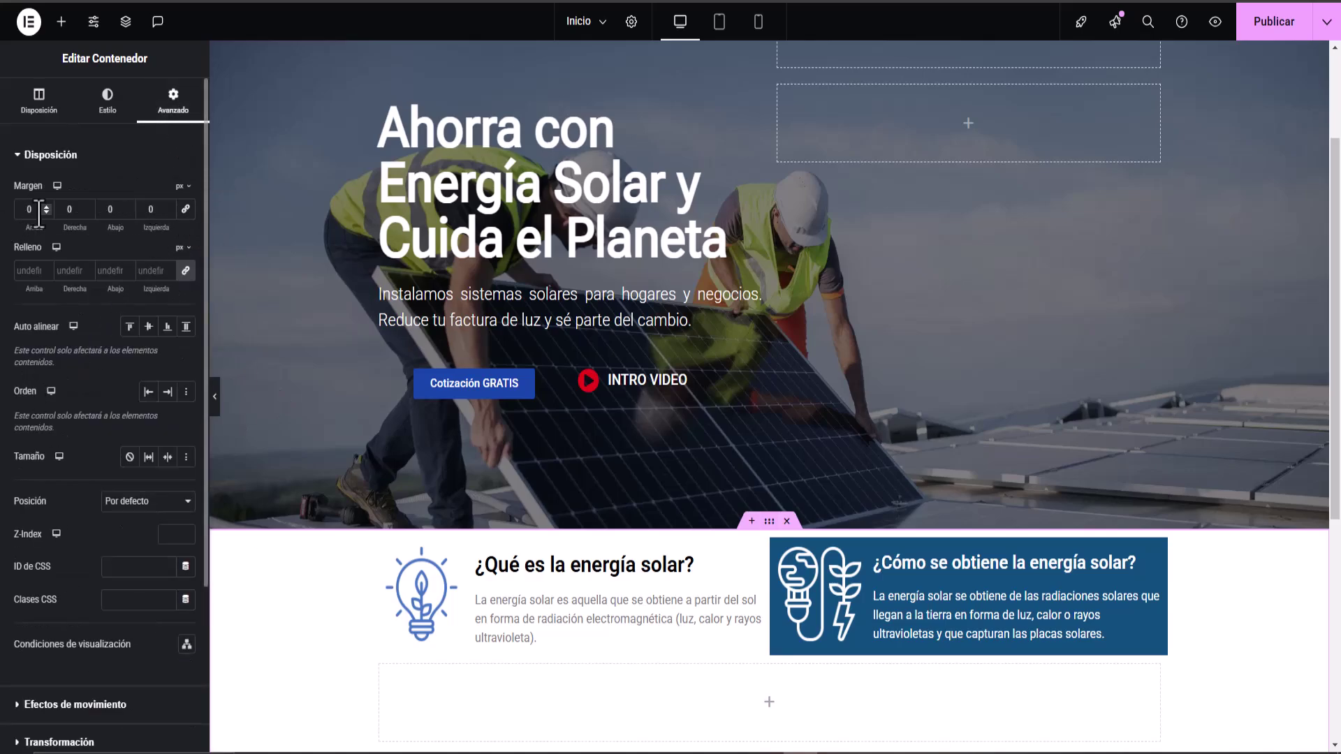
pyautogui.moveTo(43, 212); pyautogui.dragTo(43, 212)
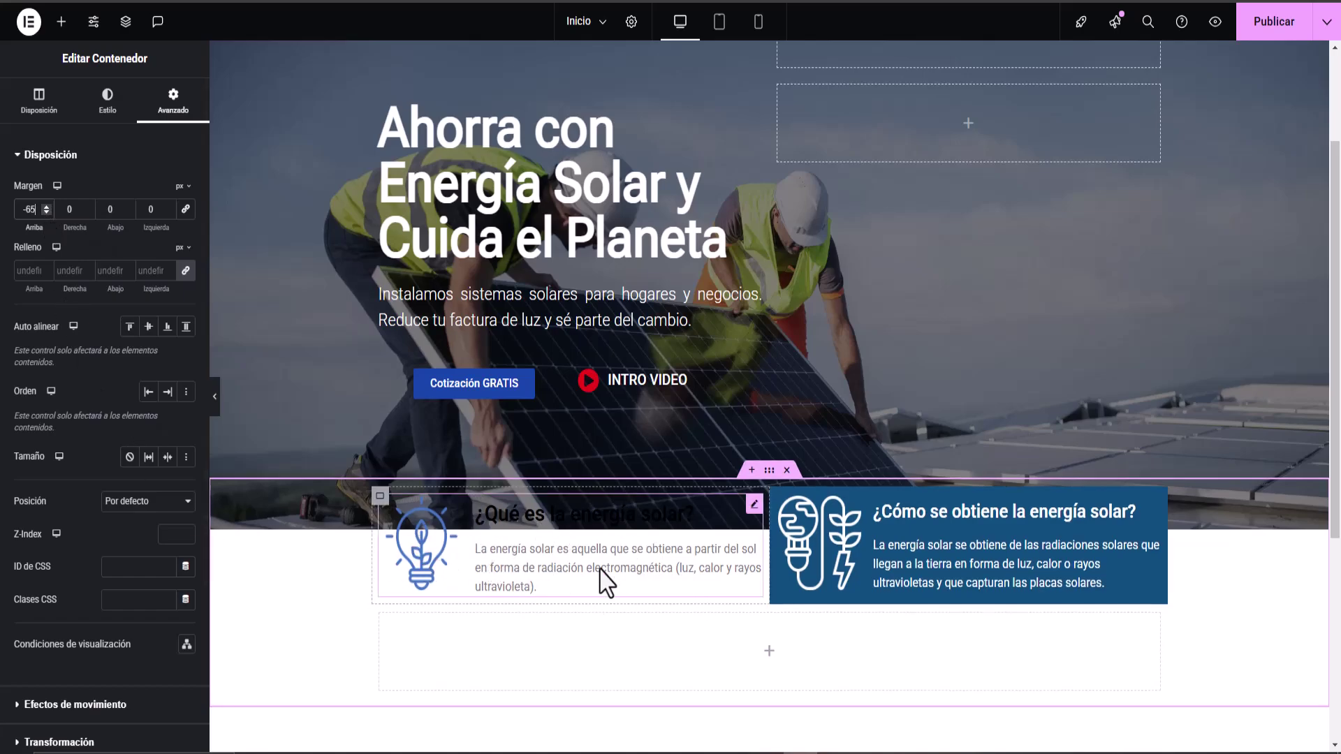
# Step: Give the container of the "¿Qué es la energía solar?" box a classic white background, #FFFFFF
pyautogui.click(380, 497)
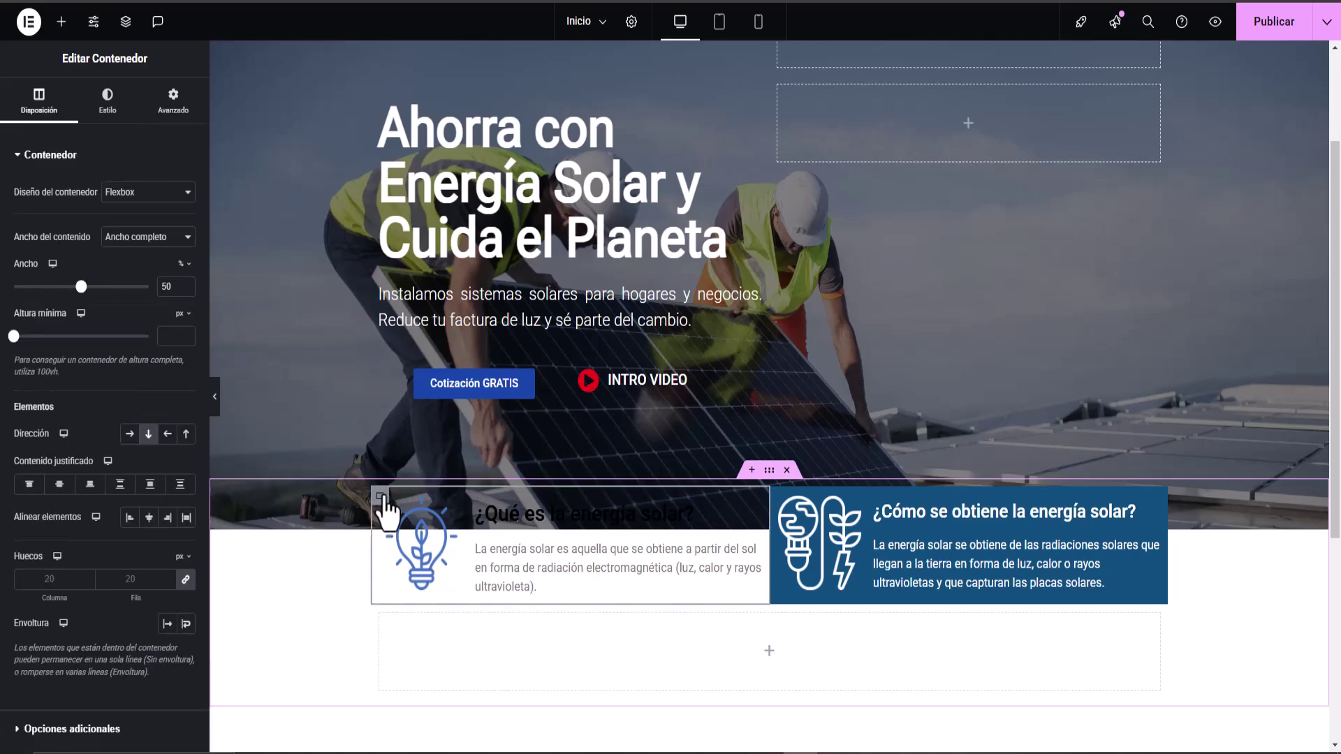
pyautogui.click(107, 101)
pyautogui.click(130, 224)
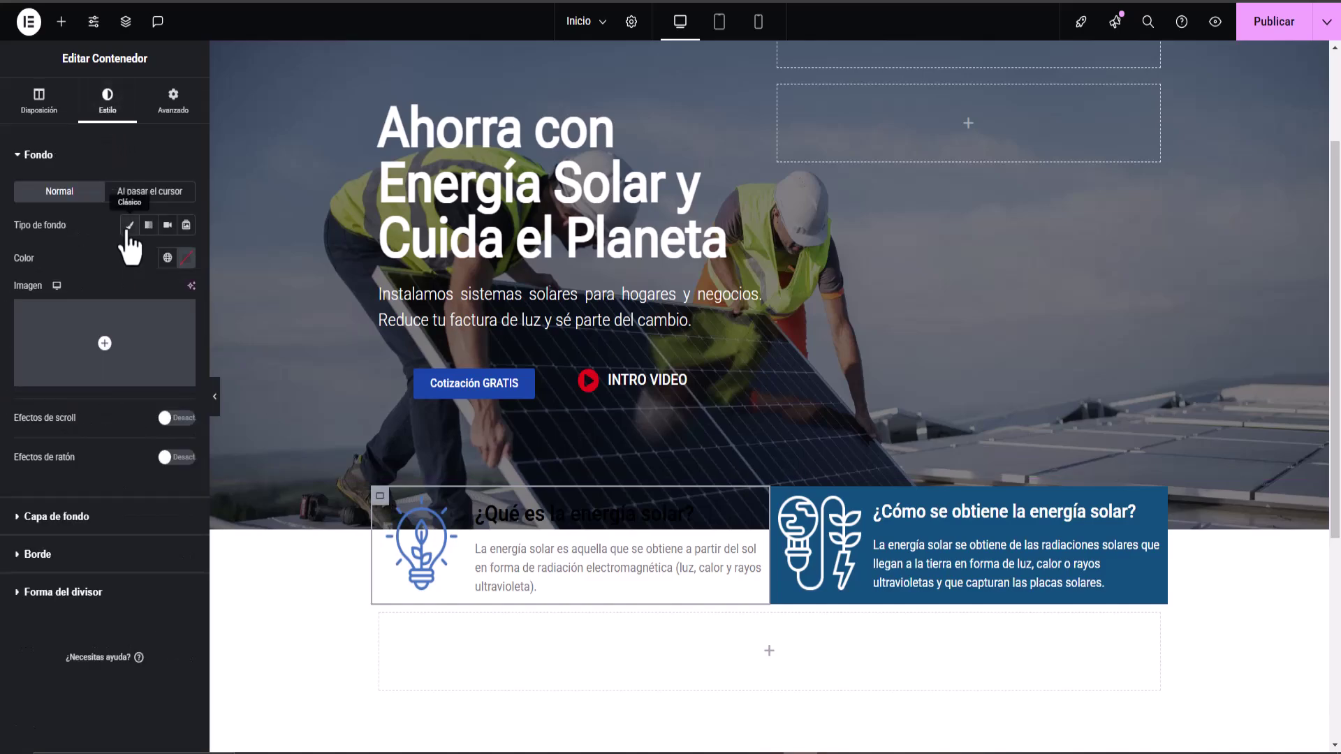
pyautogui.click(185, 257)
pyautogui.moveTo(186, 438); pyautogui.dragTo(106, 321)
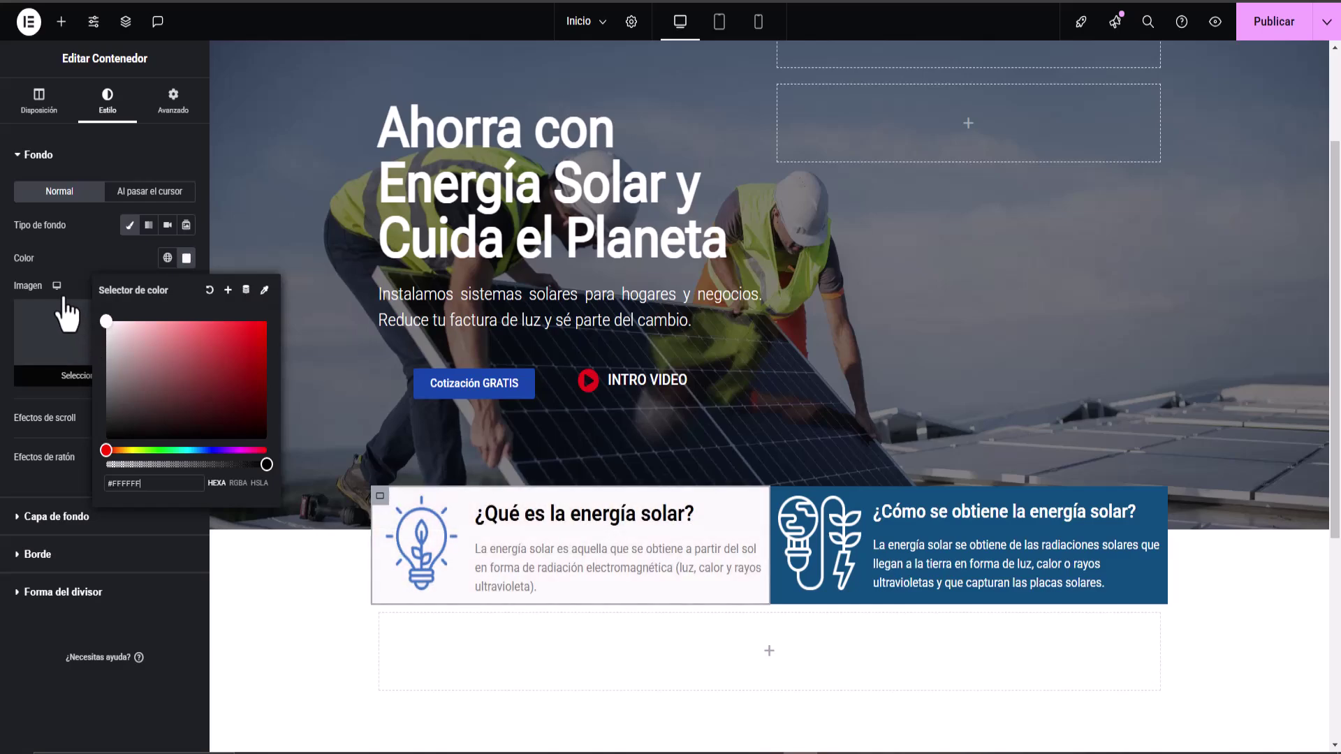
pyautogui.click(7, 269)
# Step: Publish the page and check the live version from the header down to the overlapping image boxes and footer
pyautogui.click(1273, 28)
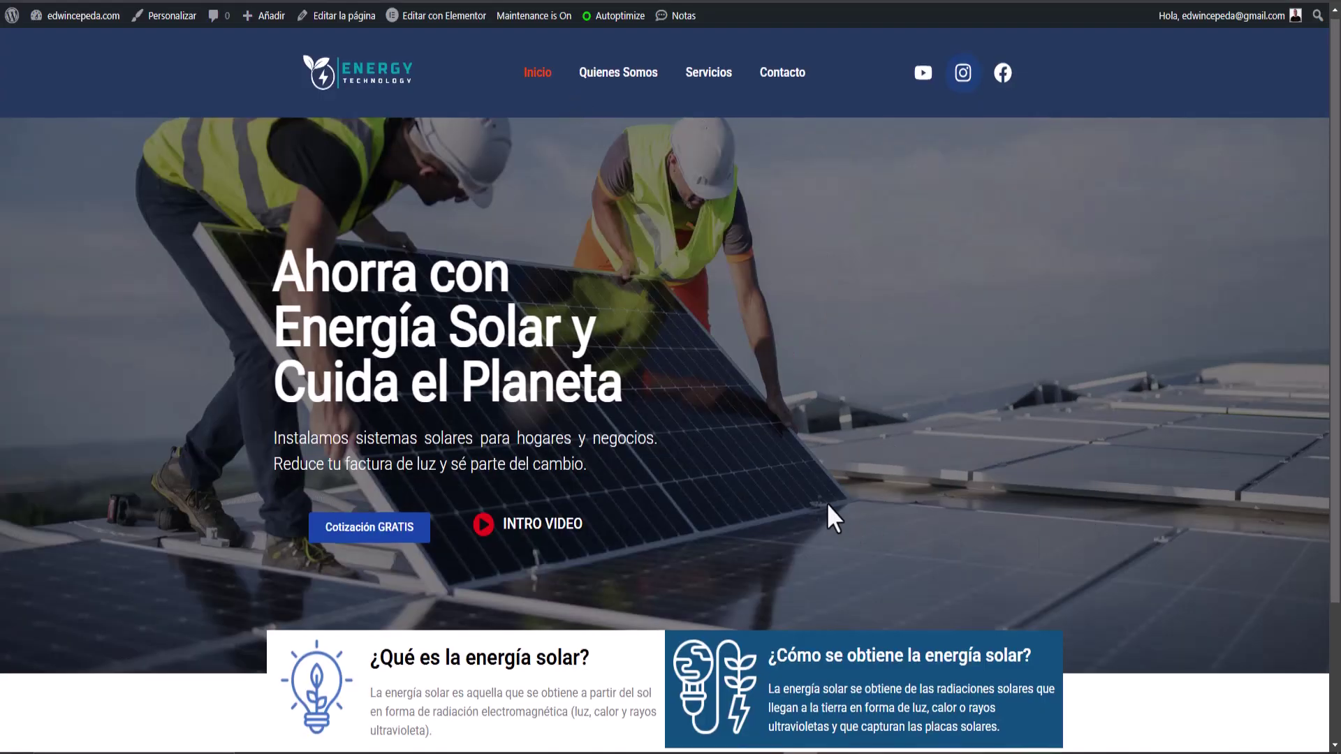
pyautogui.scroll(-3, 827, 503)
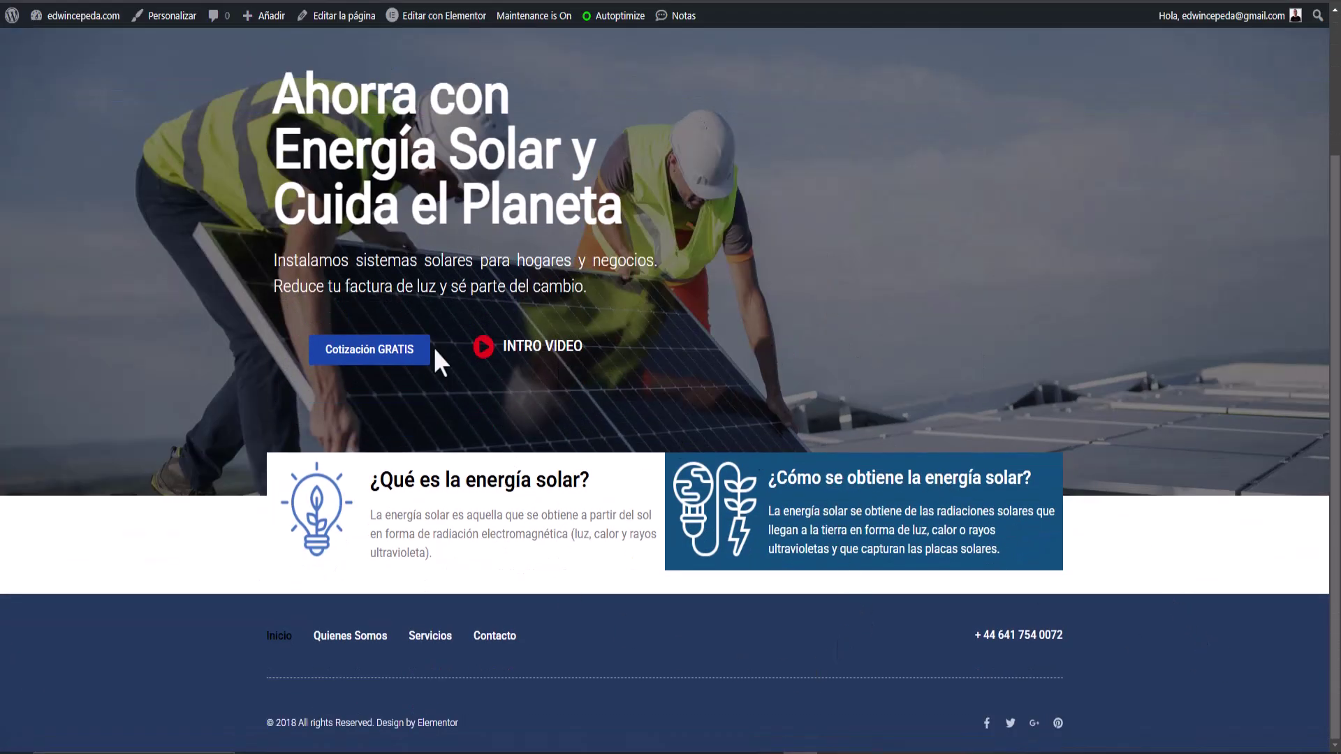
pyautogui.scroll(3, 685, 430)
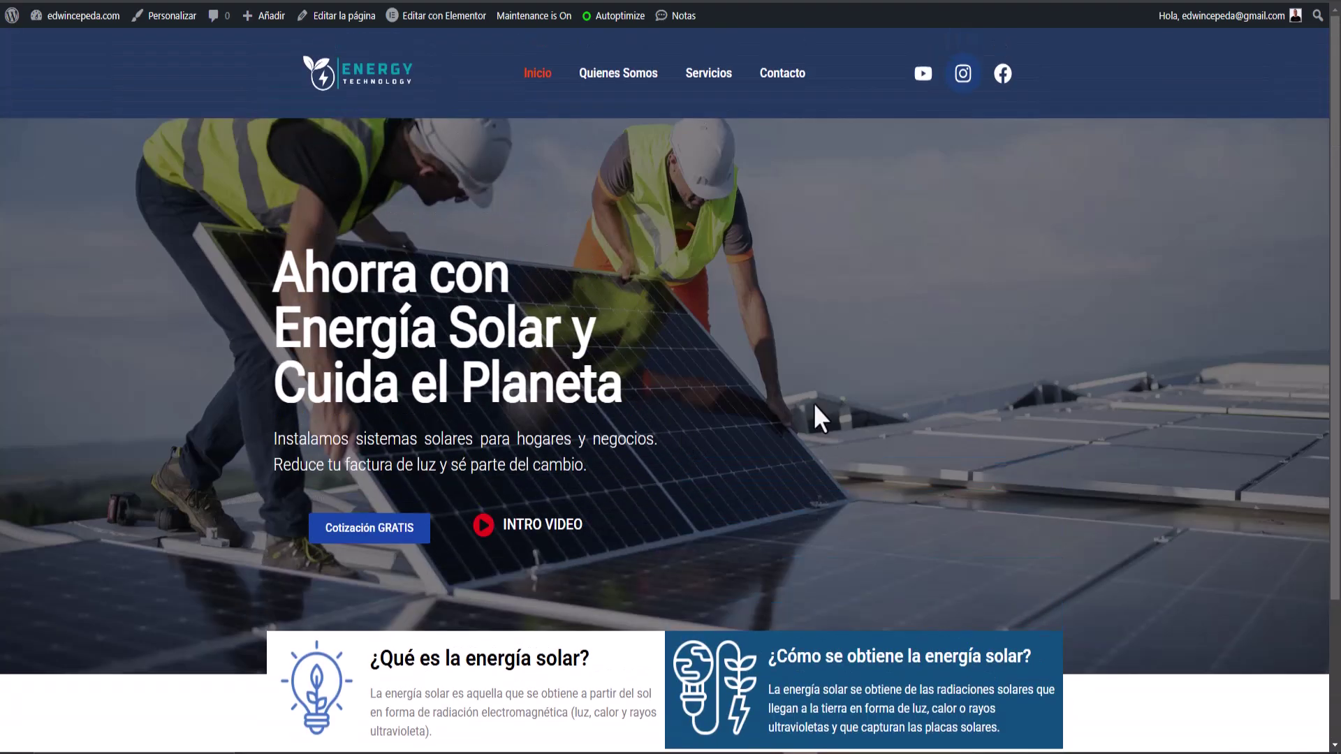
pyautogui.scroll(-3, 816, 419)
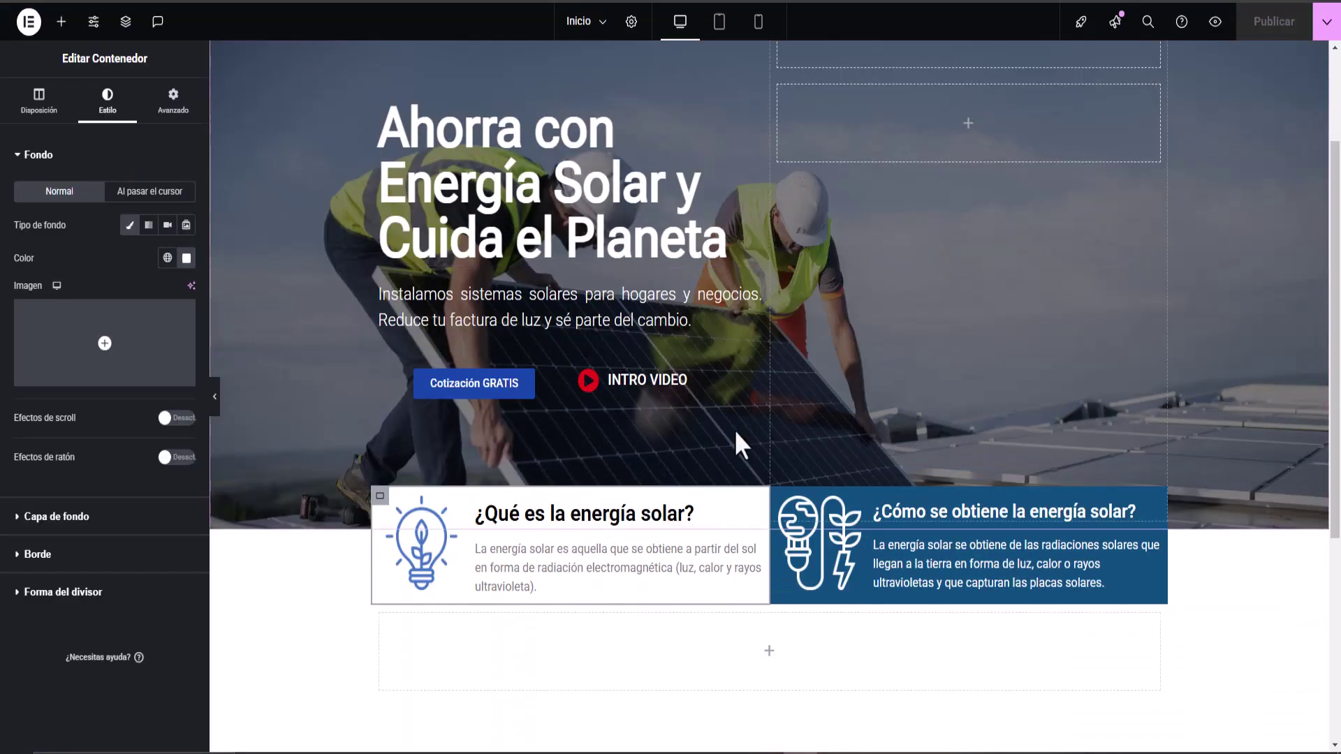
# Step: Make the two-box container's negative top margin slightly larger so it overlaps the hero a bit more, and publish the page again
pyautogui.click(769, 489)
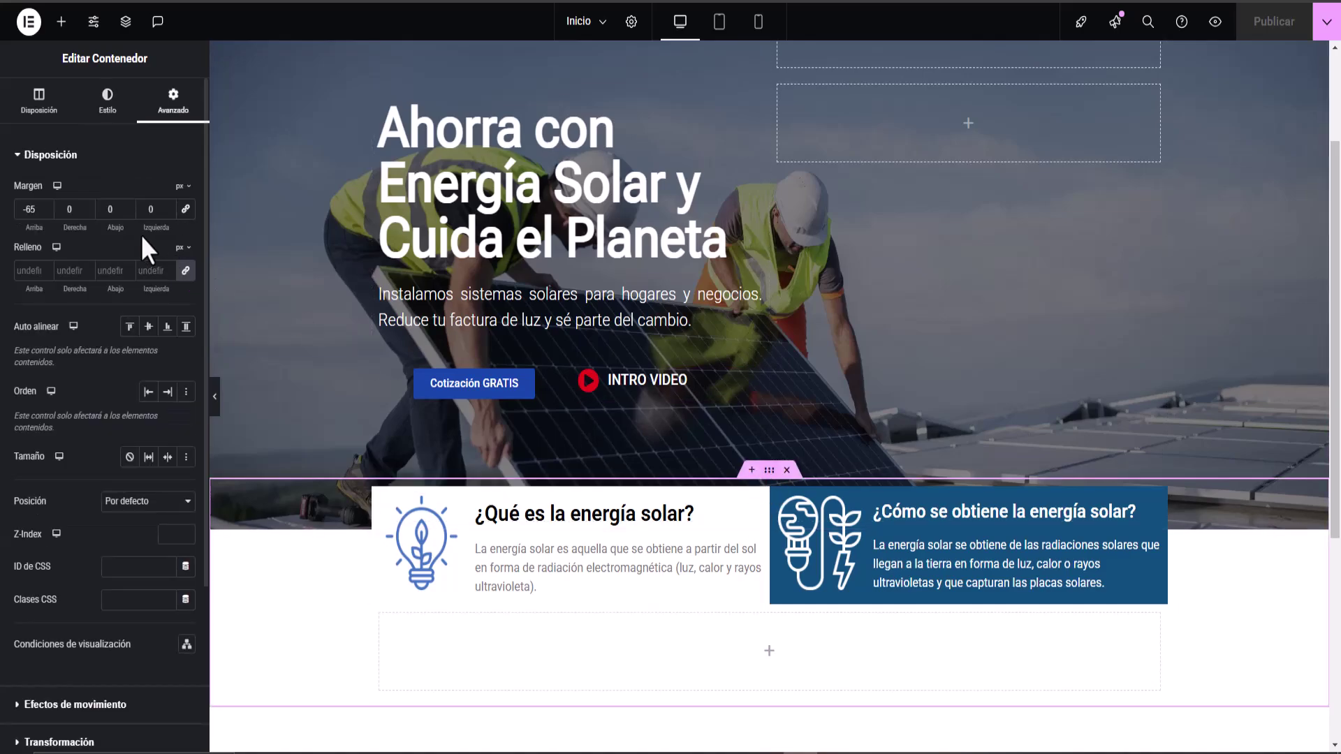
pyautogui.click(46, 213)
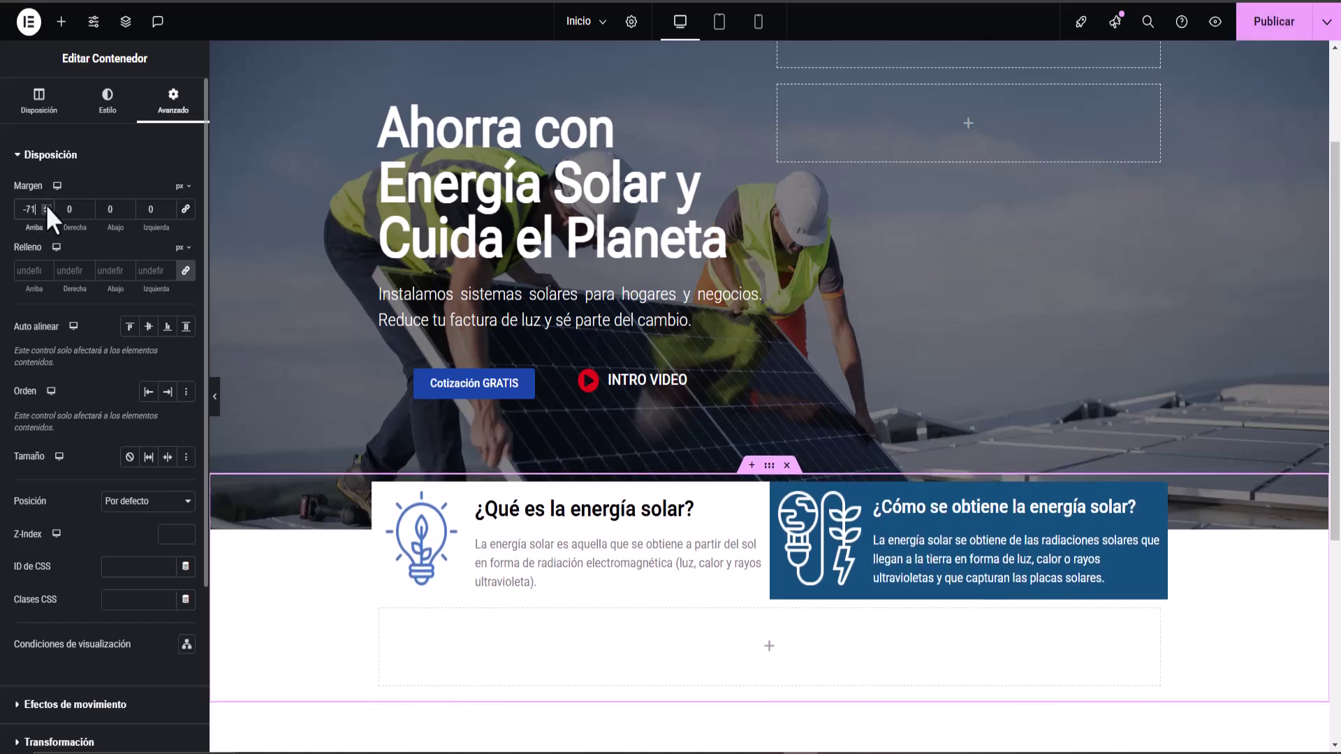
pyautogui.click(46, 206)
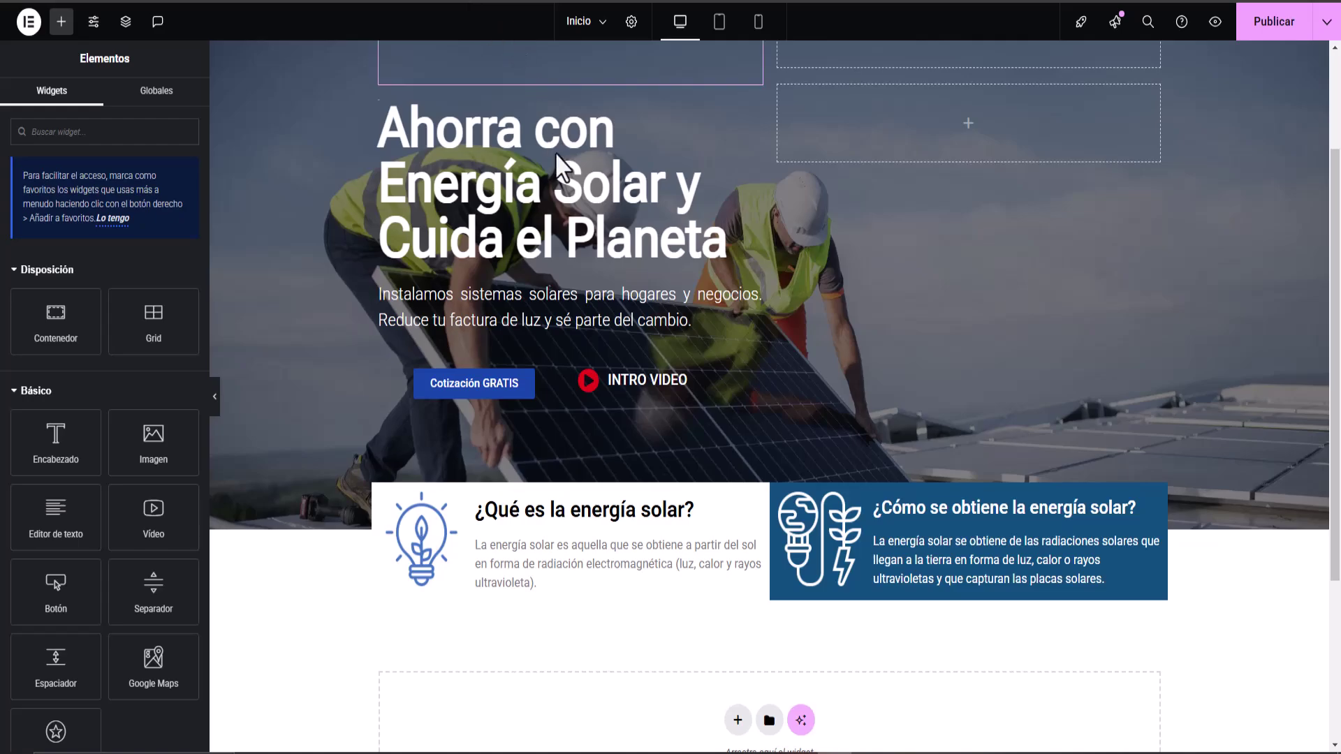
pyautogui.scroll(2, 605, 243)
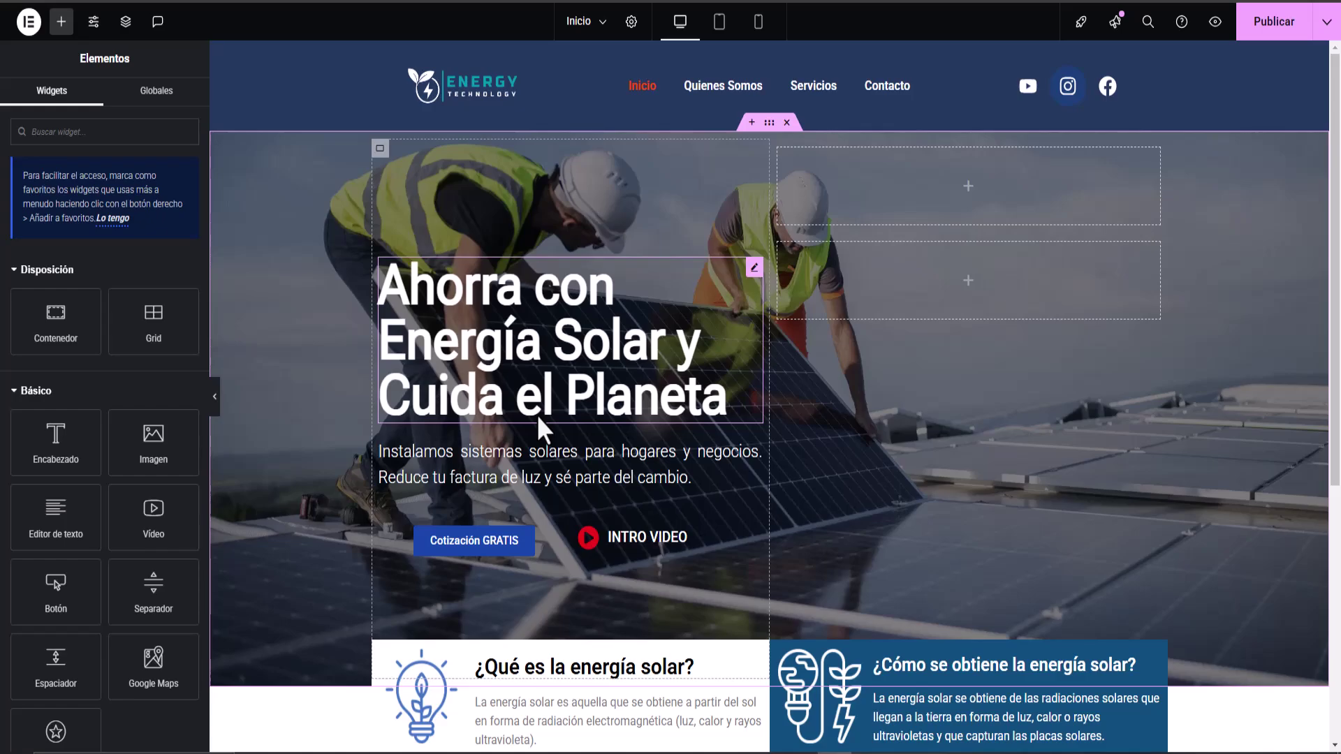
pyautogui.scroll(-5, 655, 492)
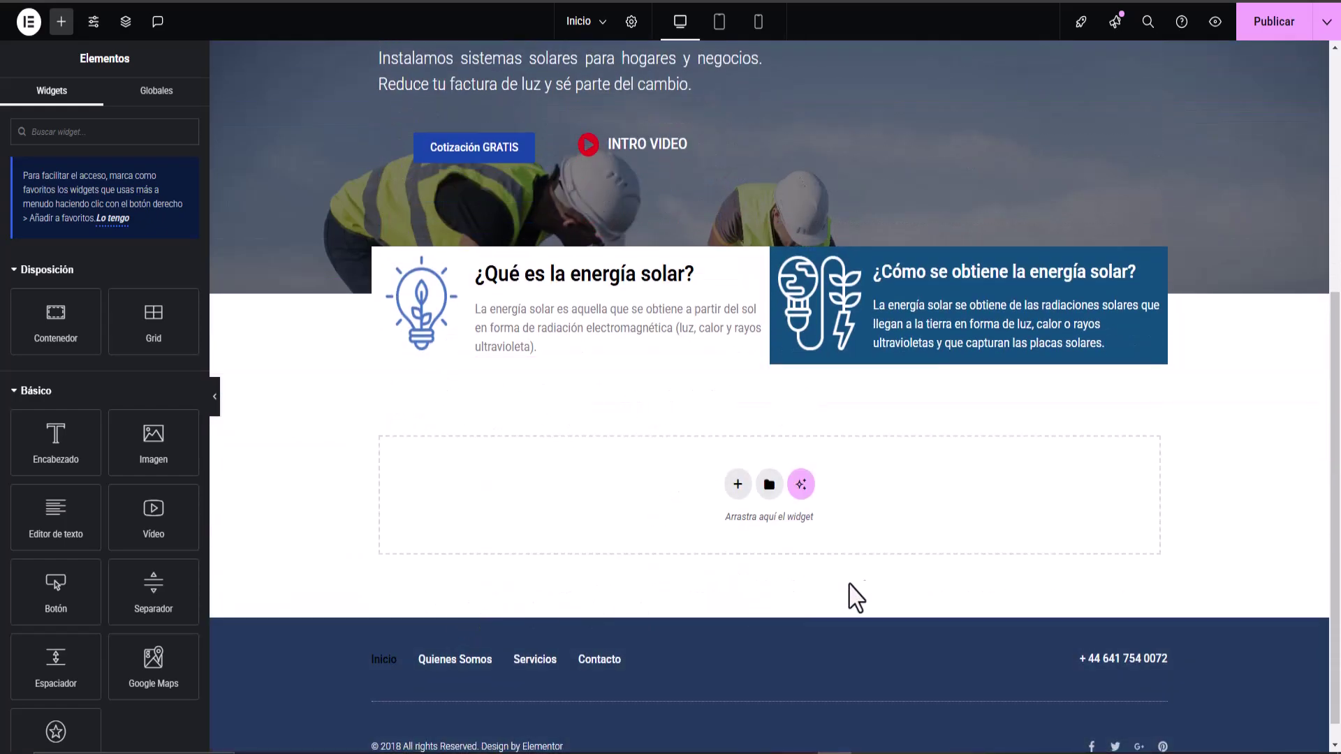
pyautogui.scroll(4, 720, 401)
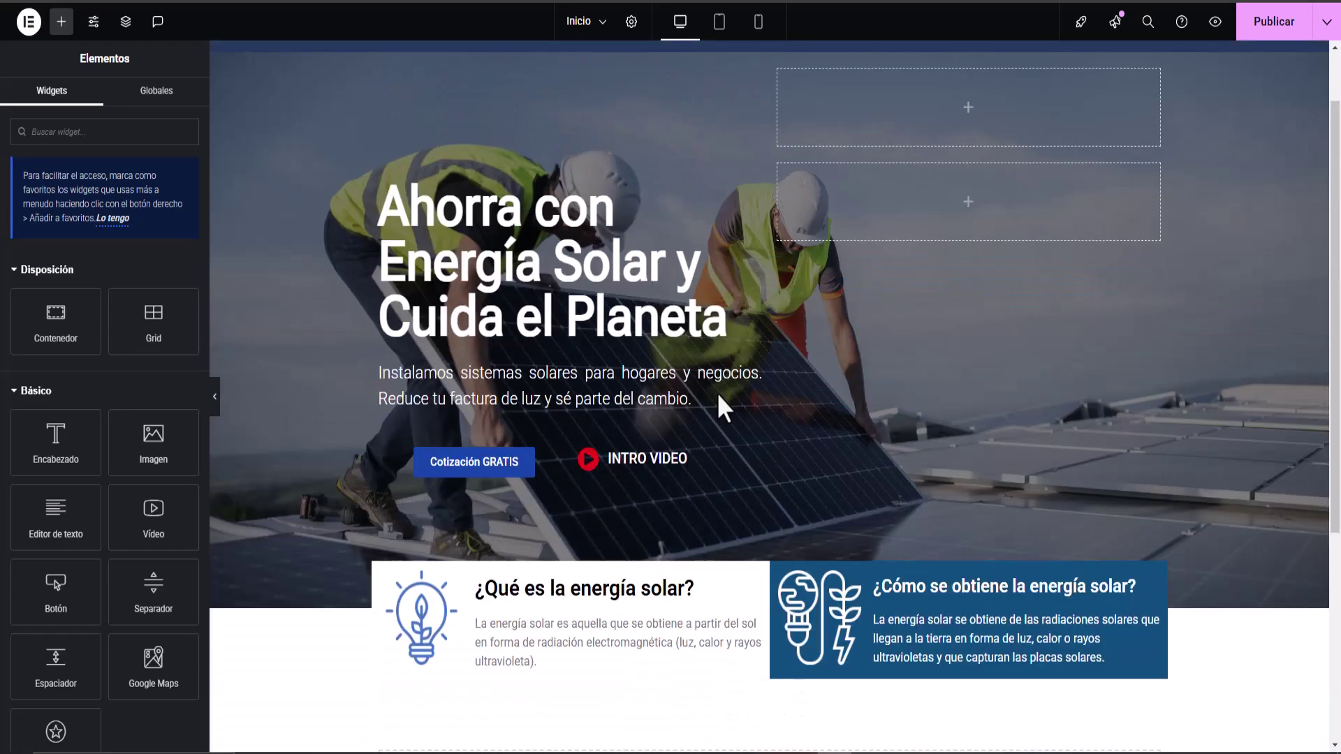
pyautogui.scroll(1, 1120, 424)
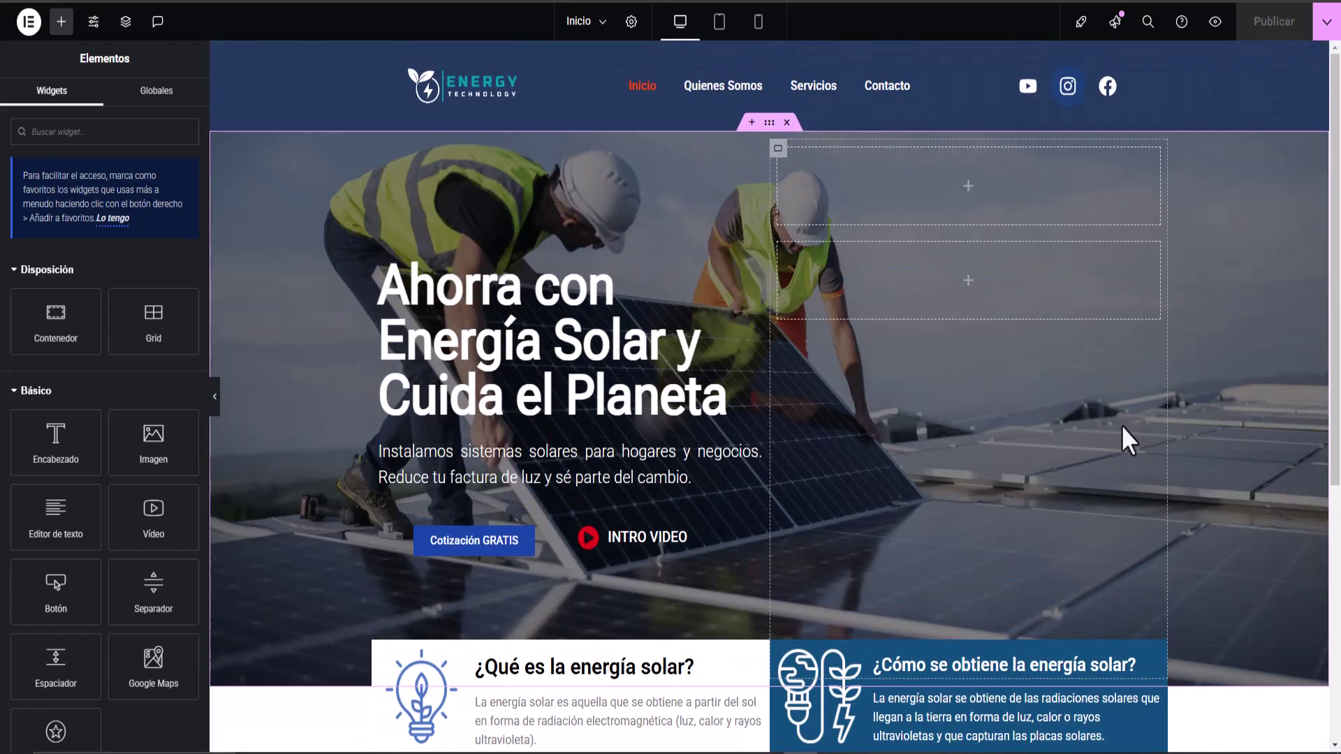
pyautogui.scroll(-3, 1120, 424)
pyautogui.scroll(3, 1122, 425)
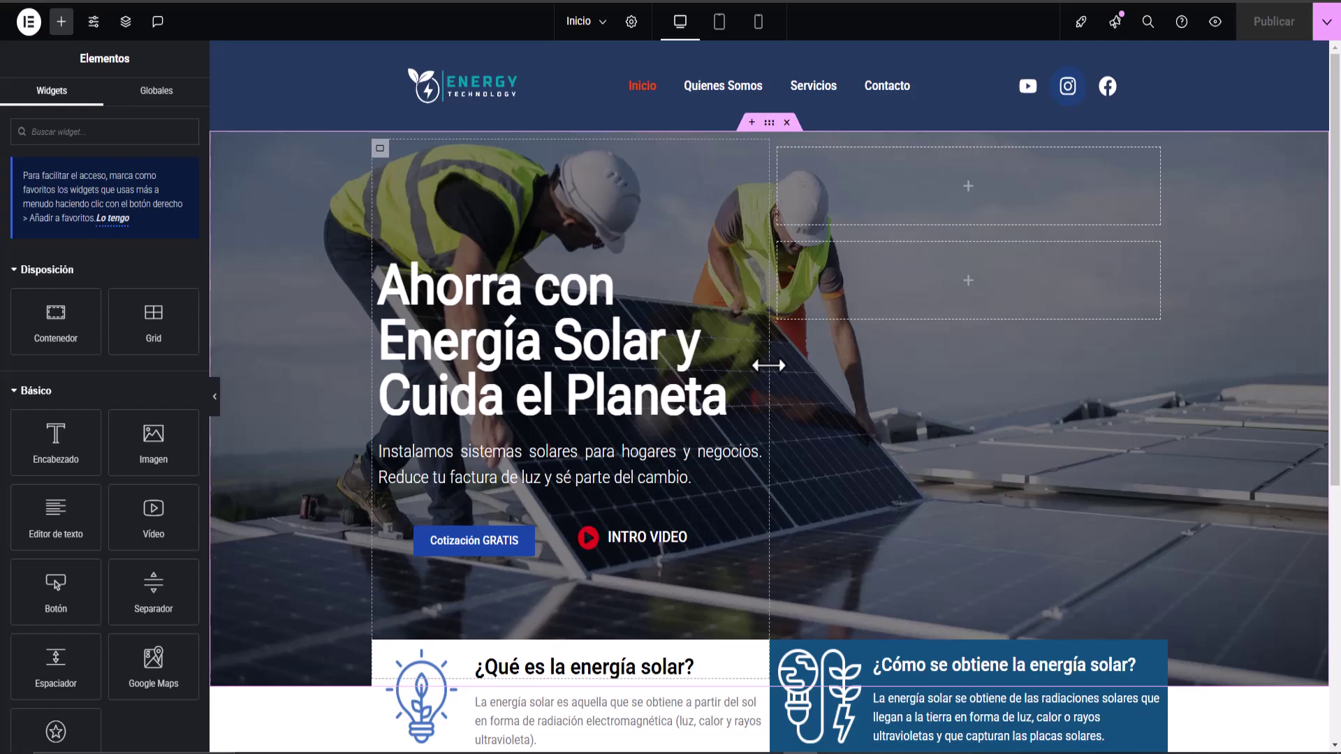
pyautogui.scroll(-3, 796, 493)
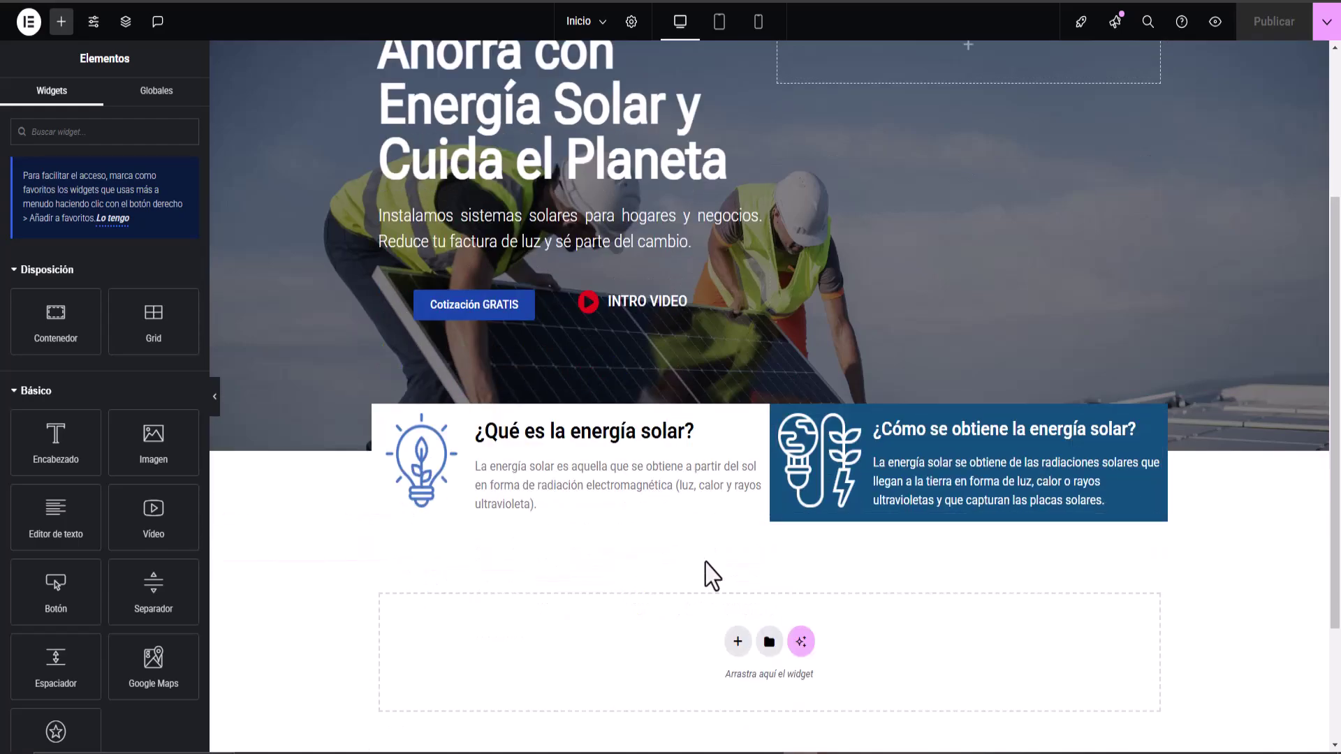
pyautogui.scroll(3, 705, 572)
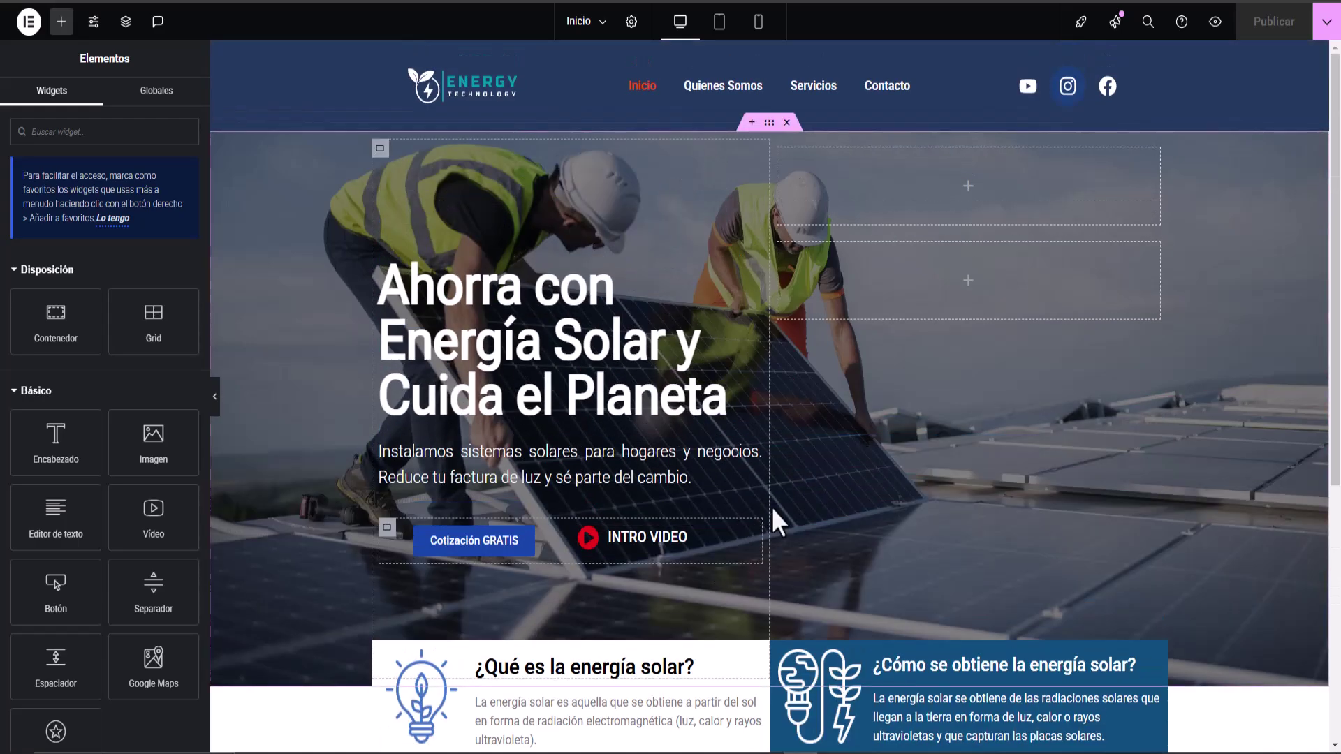